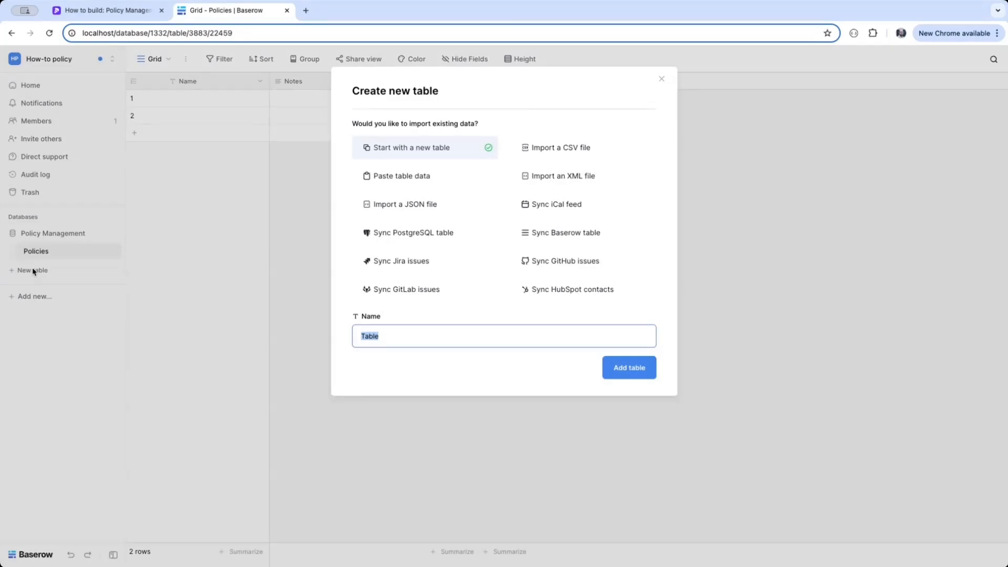
Add two new empty tables named Categories and Employees to the Policy Management database
text(Categories)
key(Return)
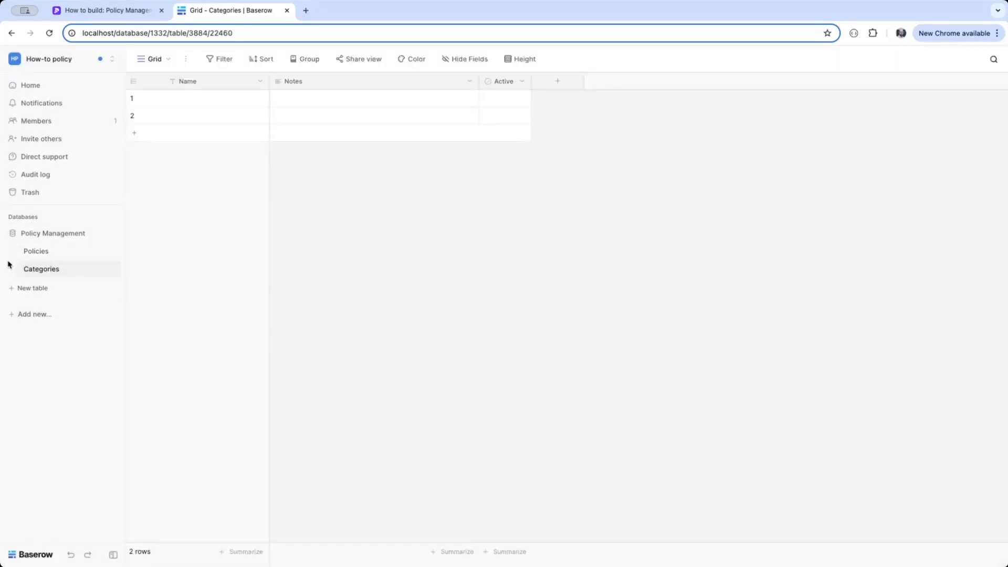
click(36, 288)
text(Em)
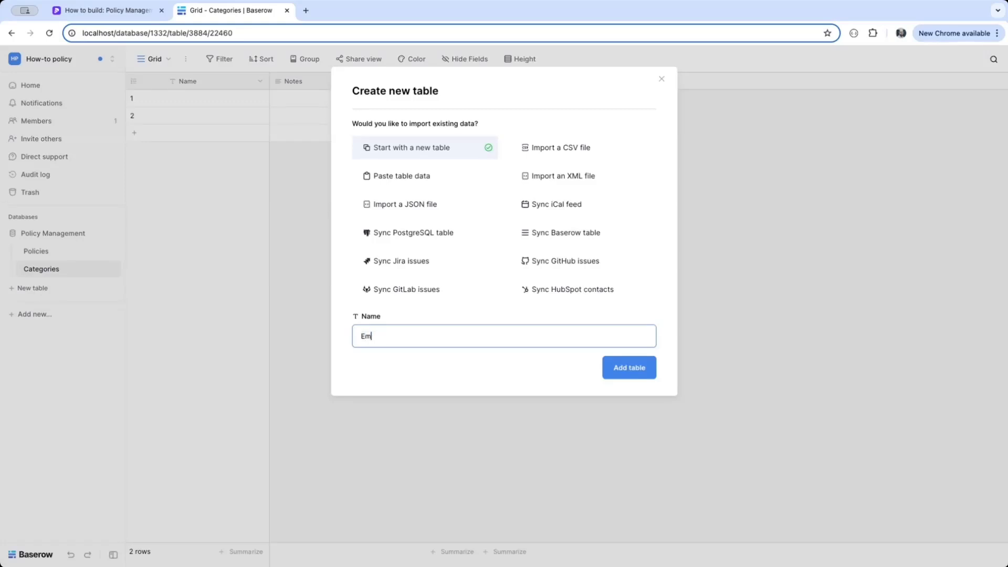
text(ployees)
key(Return)
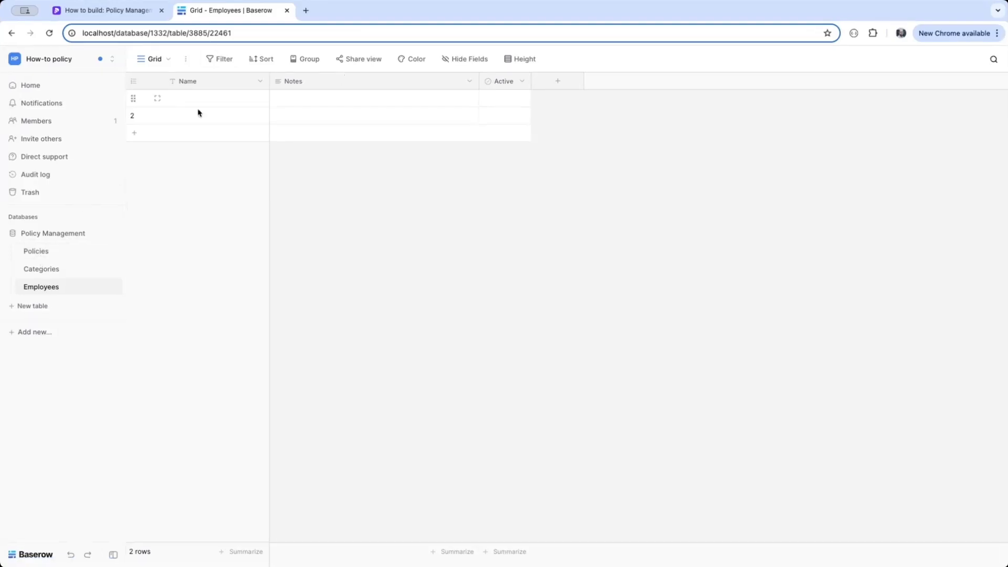
In the Policies table, name the first two rows Social Media Policy and Dress code
click(58, 250)
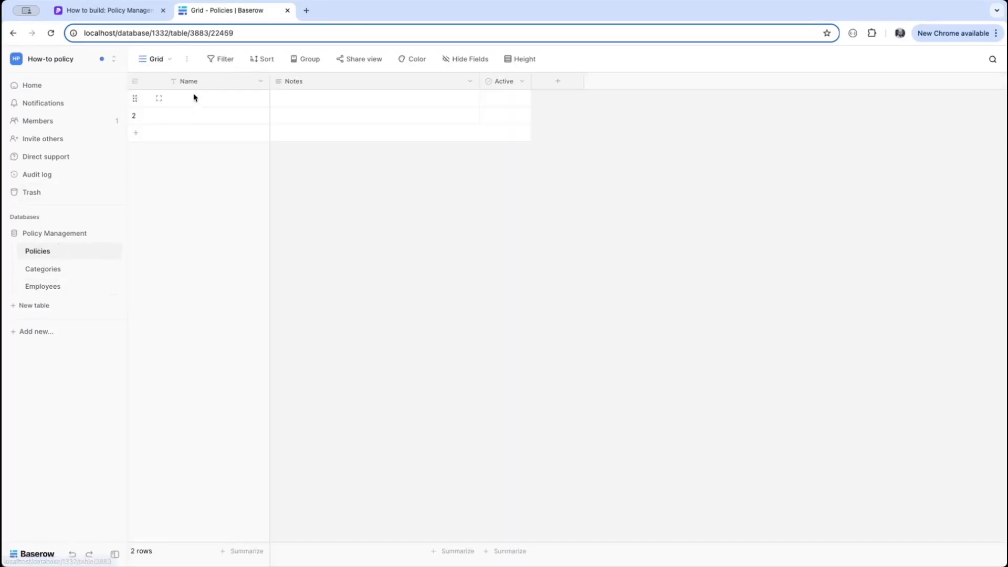
click(194, 98)
text(Social MEdia Po)
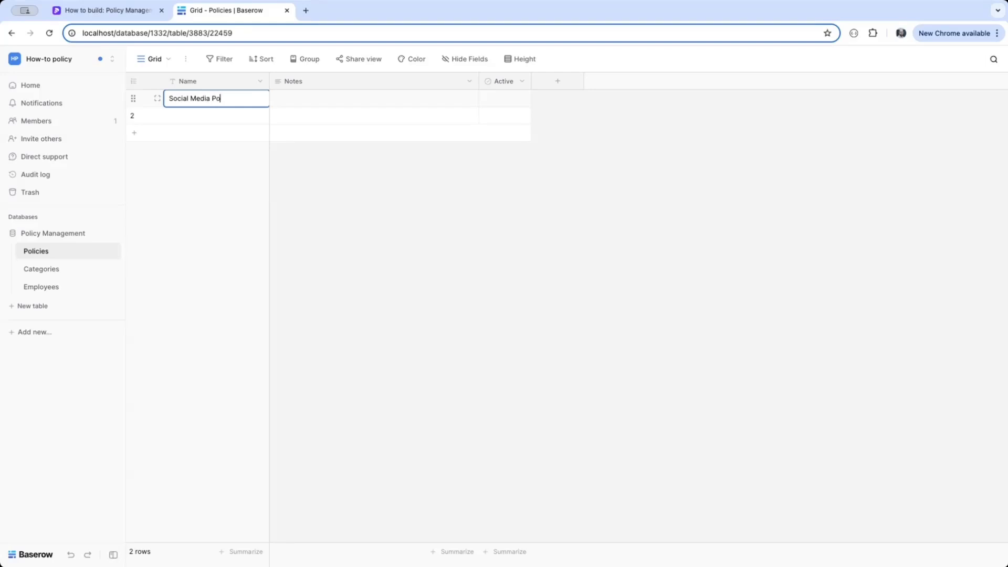
text(licy)
click(184, 115)
text(Dre)
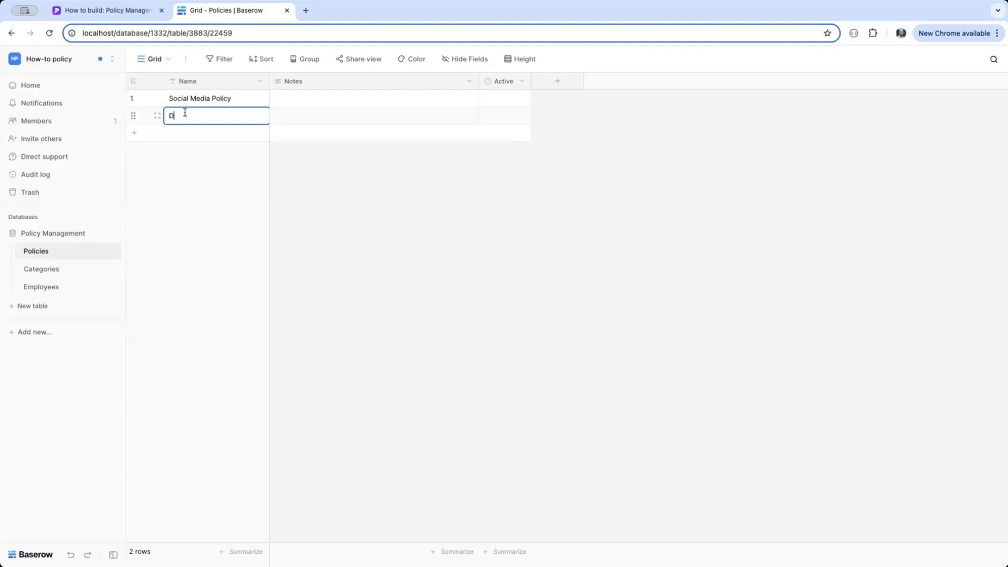
text(ss code)
key(Return)
In the Categories table, name the two rows Operations and IT
click(37, 269)
click(209, 103)
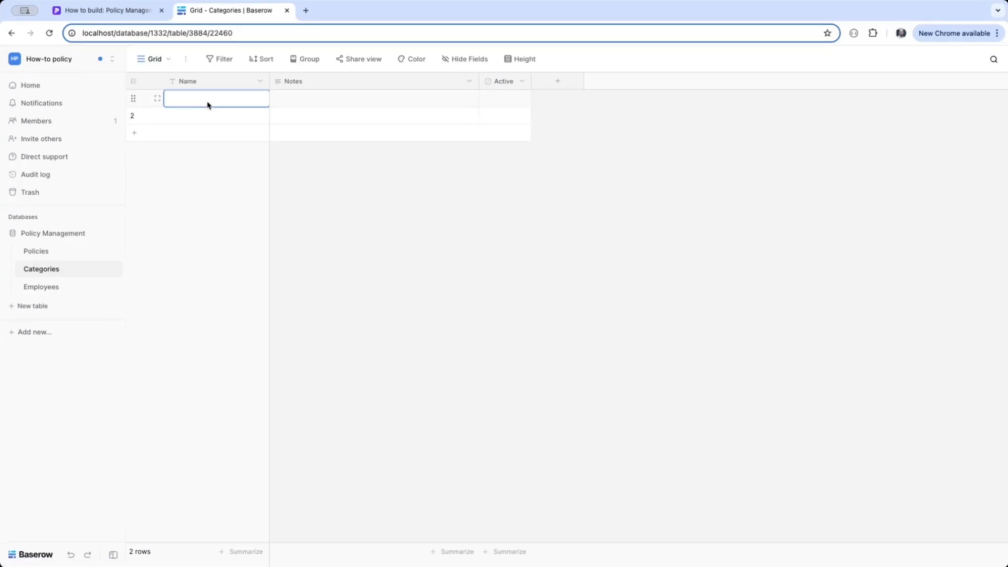
text(Operations)
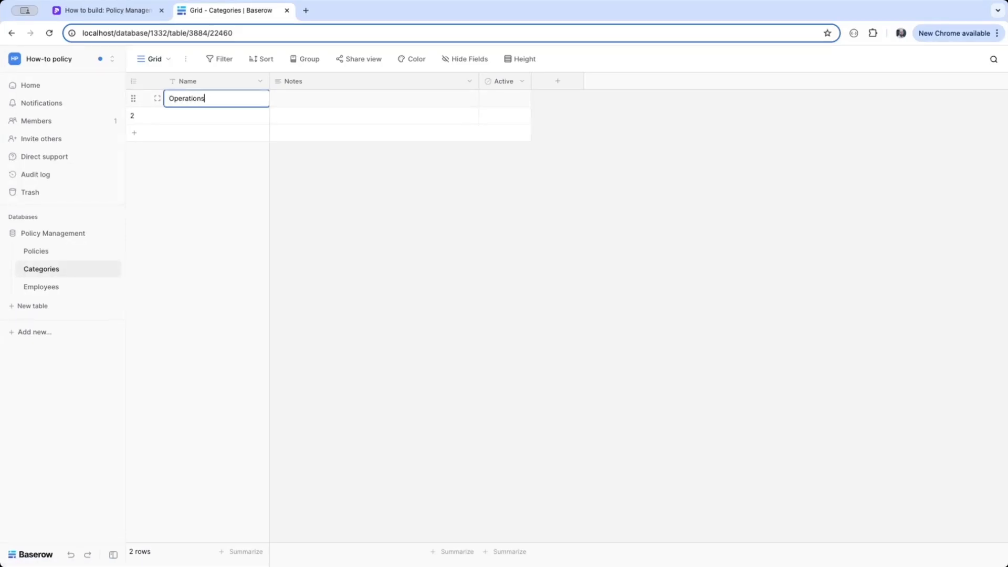
key(Return)
text(IT)
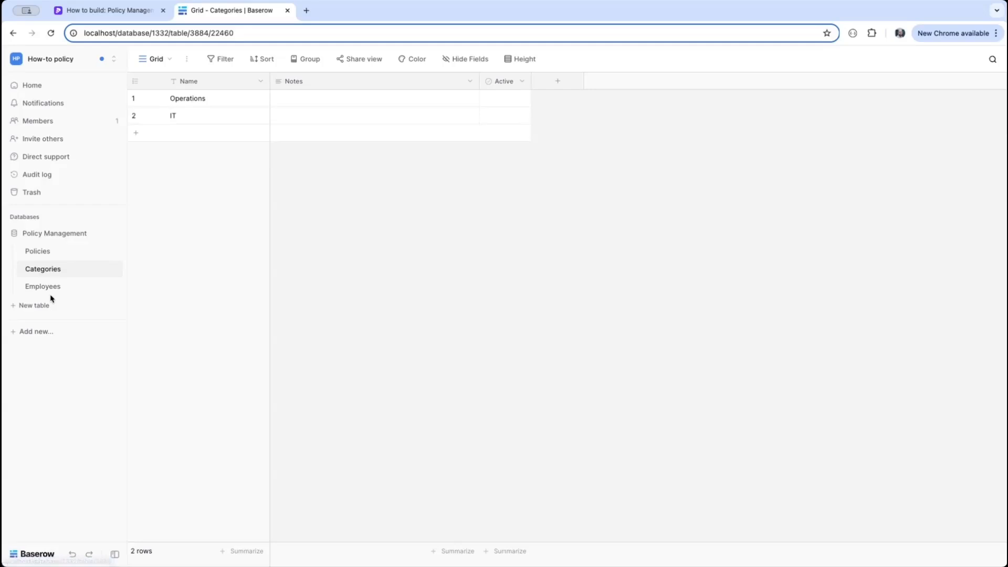
In the Employees table, enter a sample employee's full name in each of the two rows
click(47, 290)
click(201, 104)
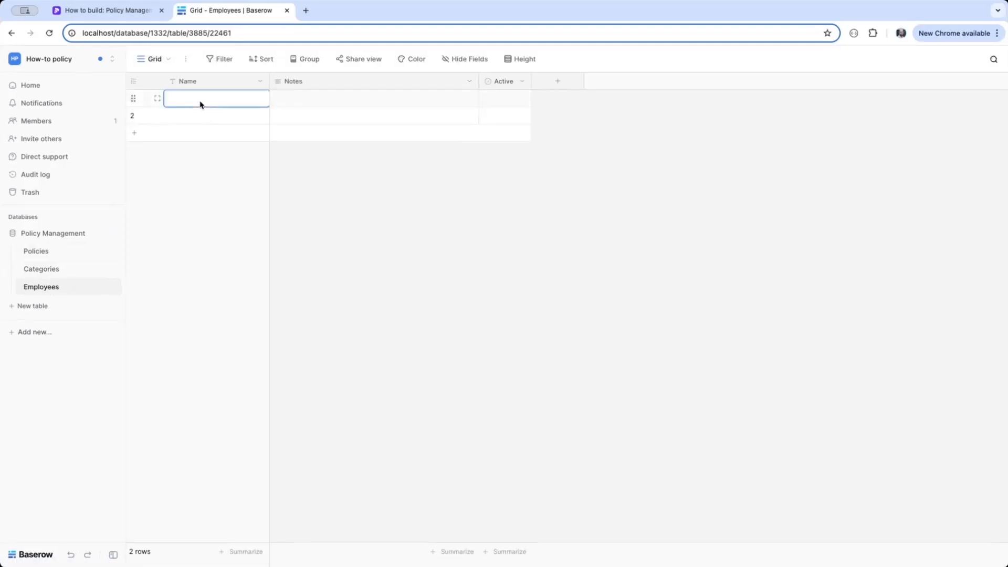
text(John Doe)
key(Return)
text(Jane D)
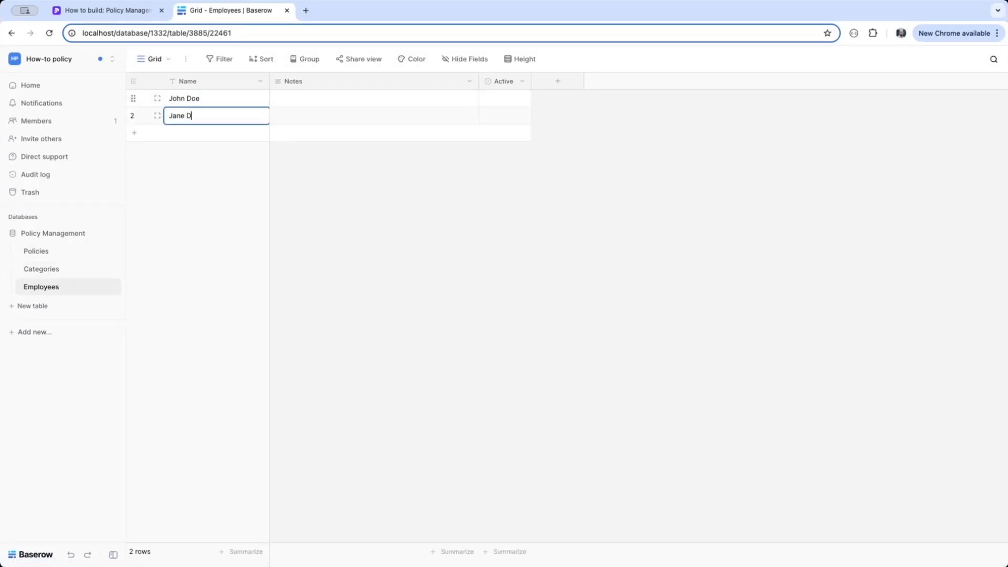
text(oe)
key(Return)
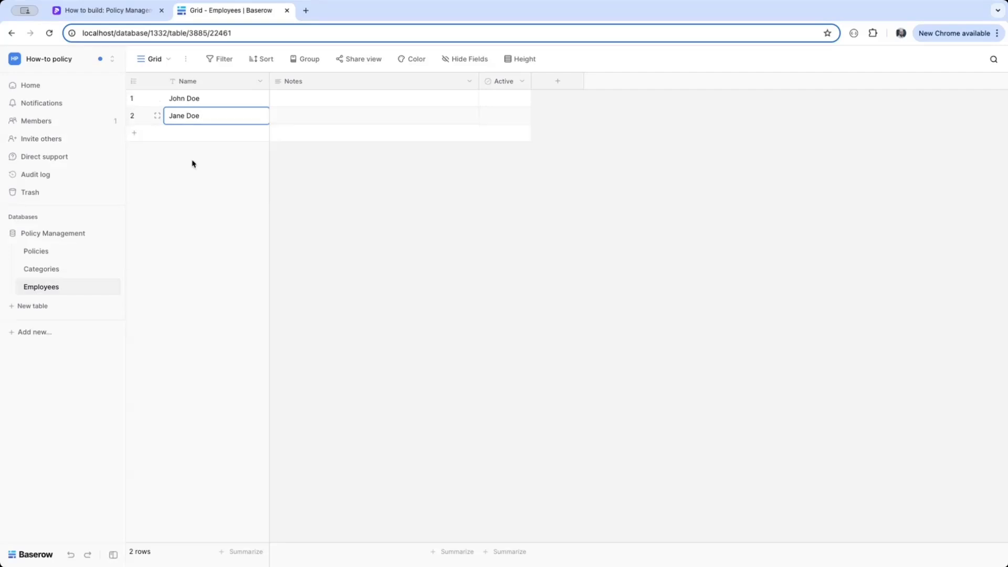
Delete the default Notes and Active fields from the Policies table
click(48, 252)
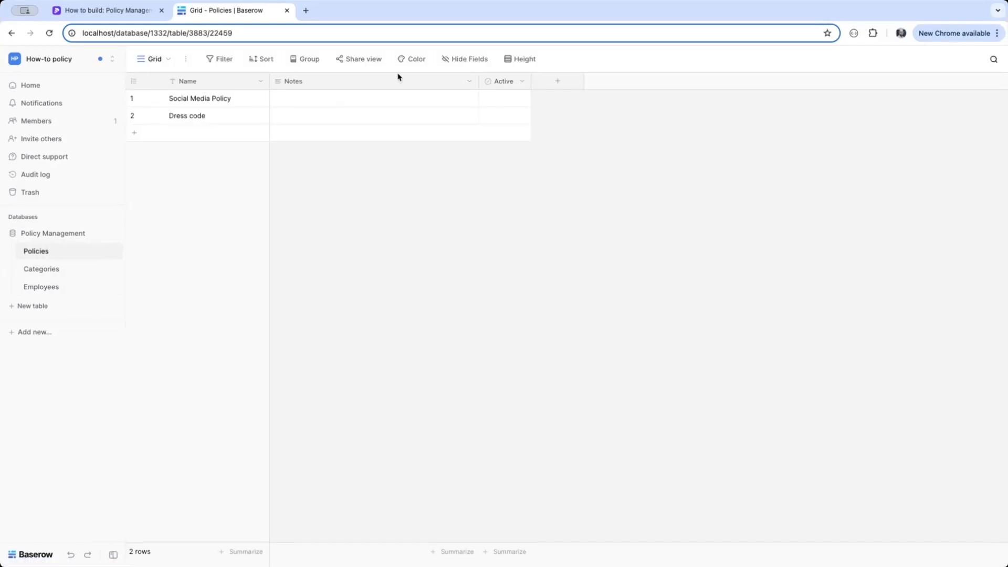
click(470, 82)
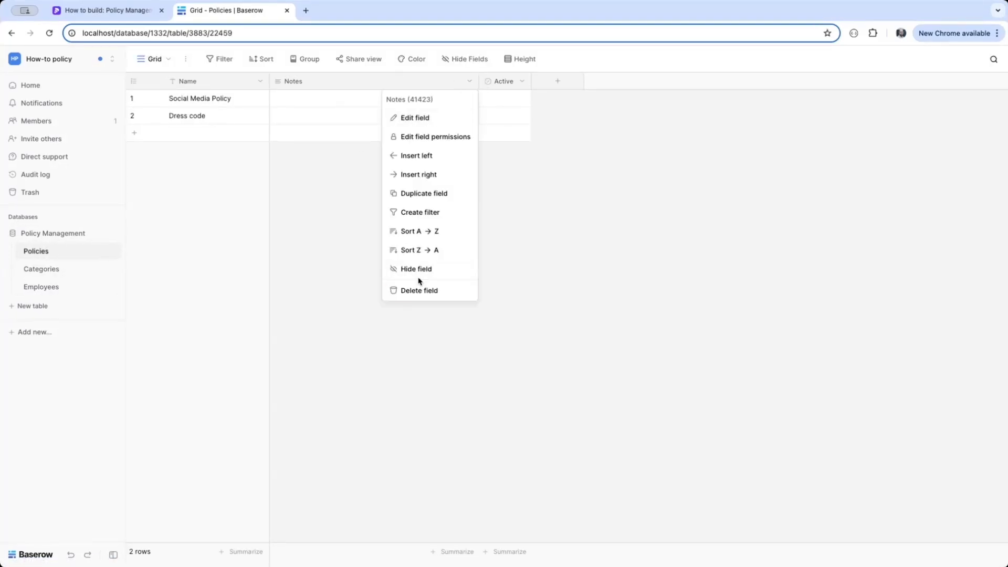
click(419, 291)
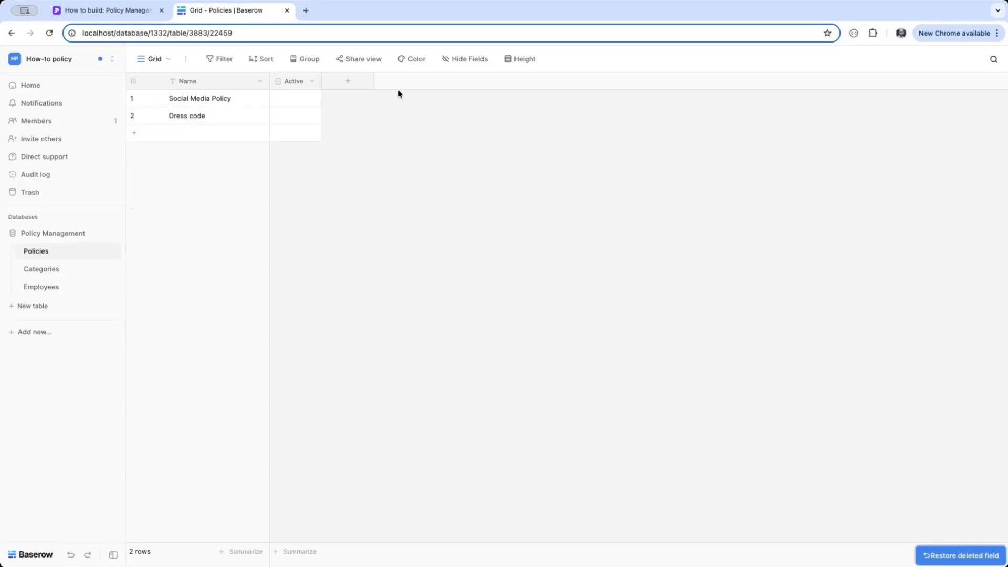
click(309, 84)
click(261, 292)
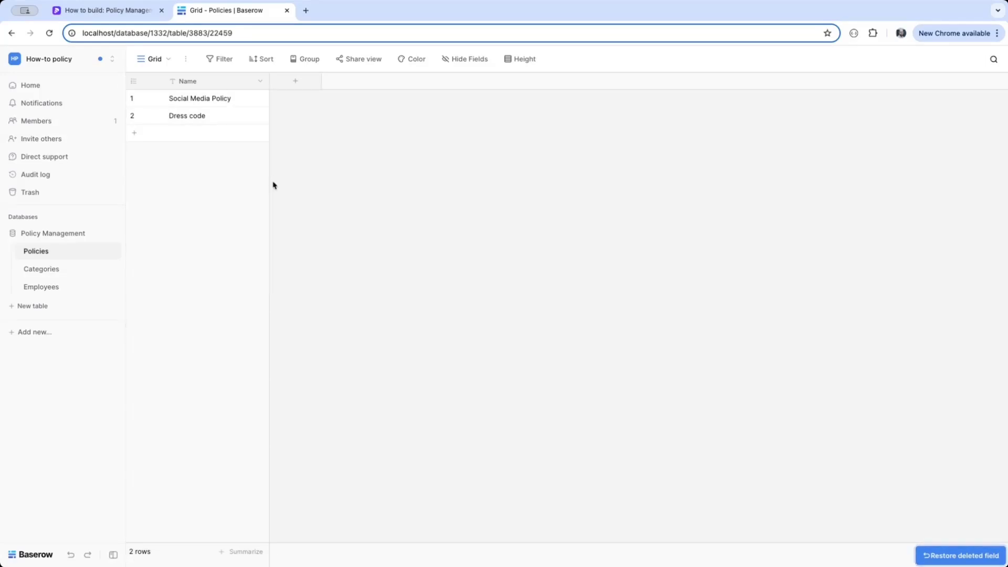
Add a single line text field named Keywords to the Policies table
click(295, 83)
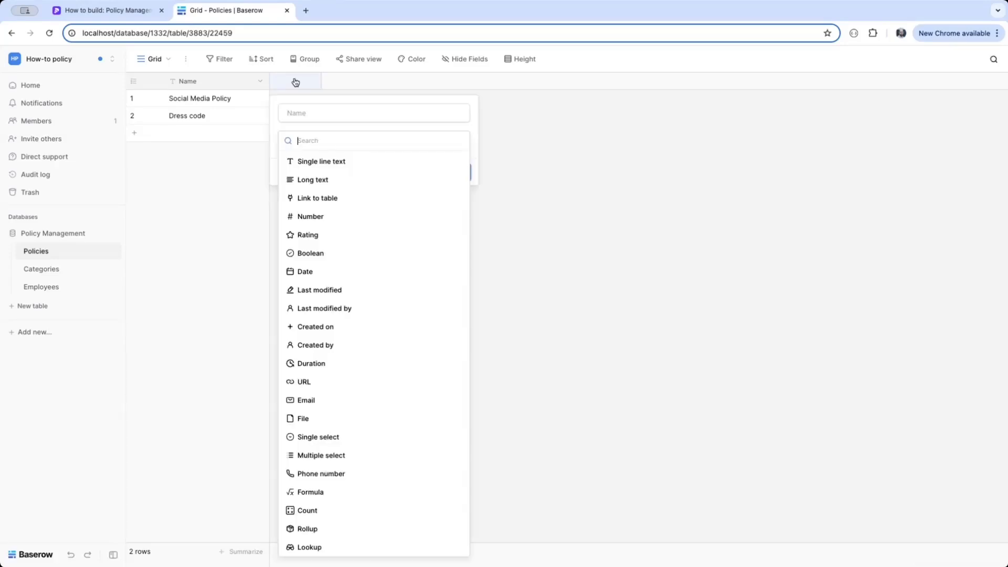
click(313, 159)
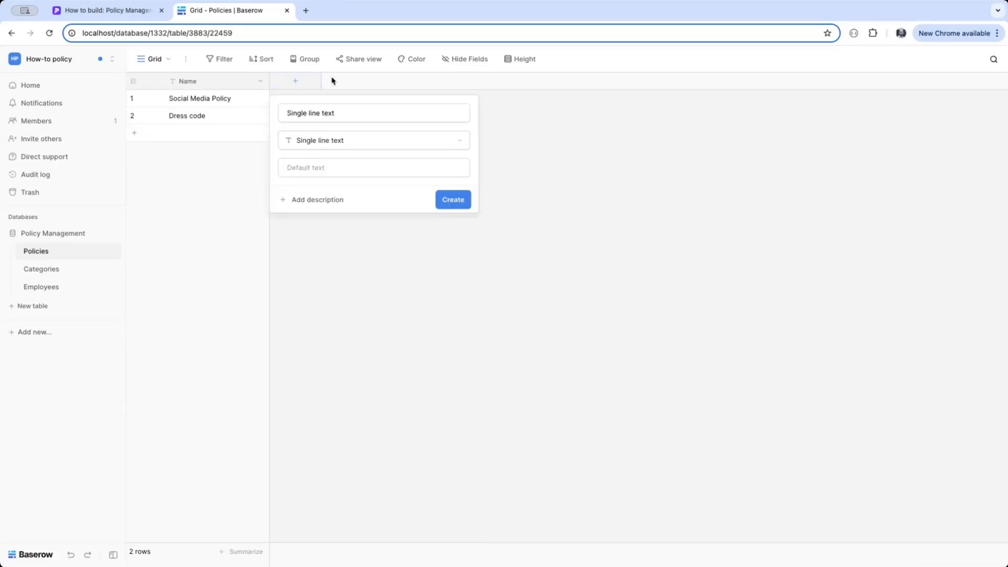
click(354, 108)
triple_click(355, 109)
text(Keywords)
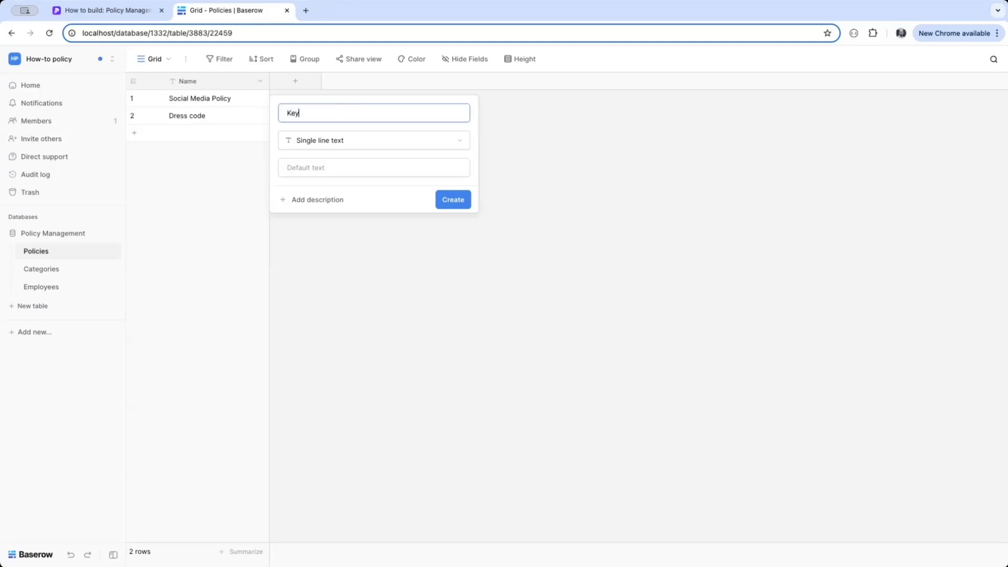
key(Return)
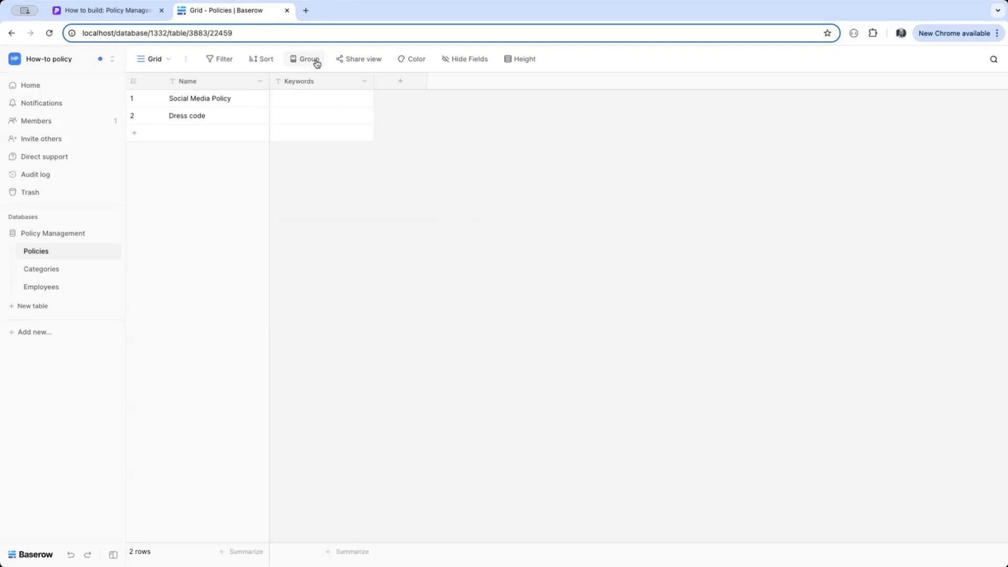
Fill in Keywords with "socials, facebook, it" for Social Media Policy and "colors, summer, warm" for Dress code
click(293, 103)
text(so)
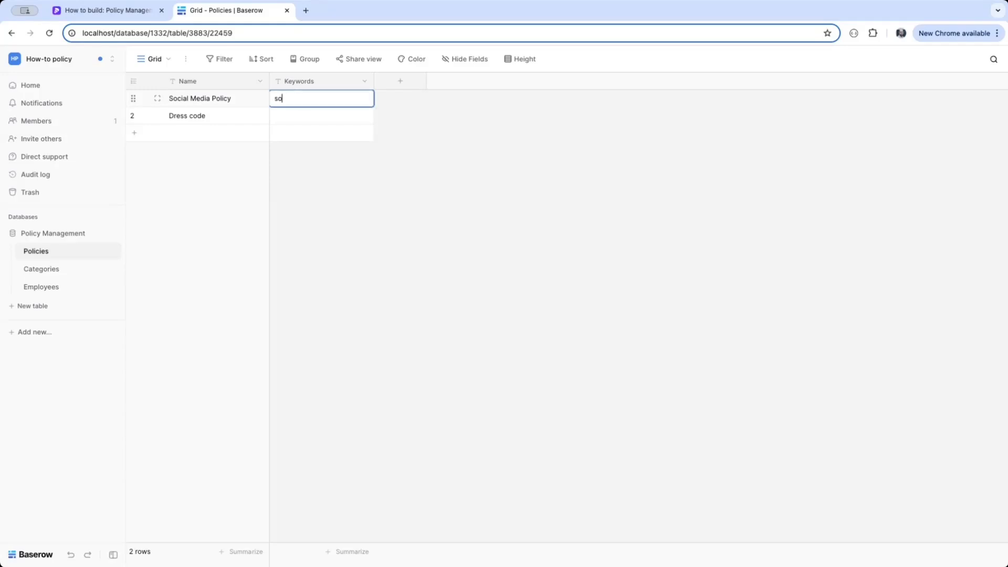
text(cials, facebook, it)
key(Return)
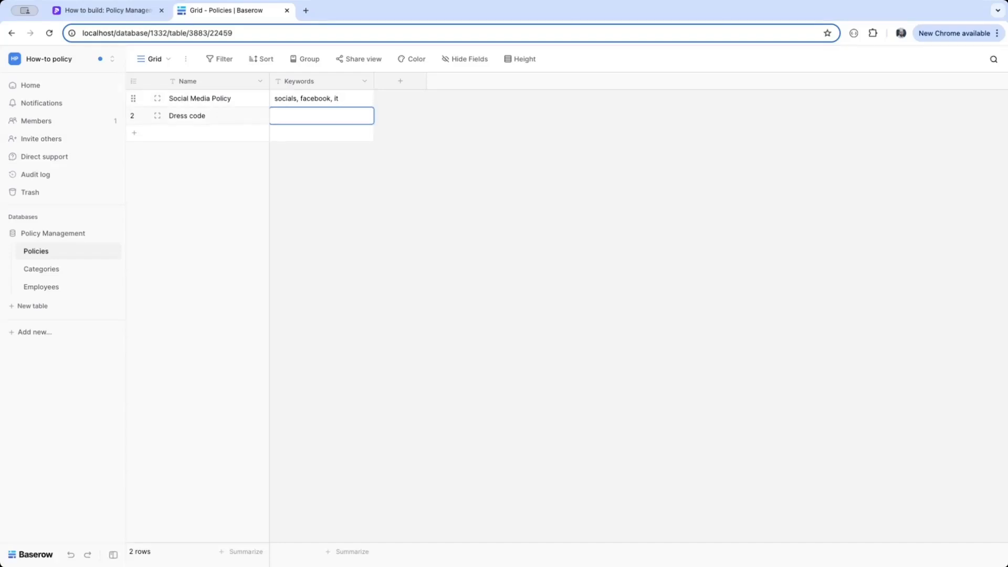
text(colors, )
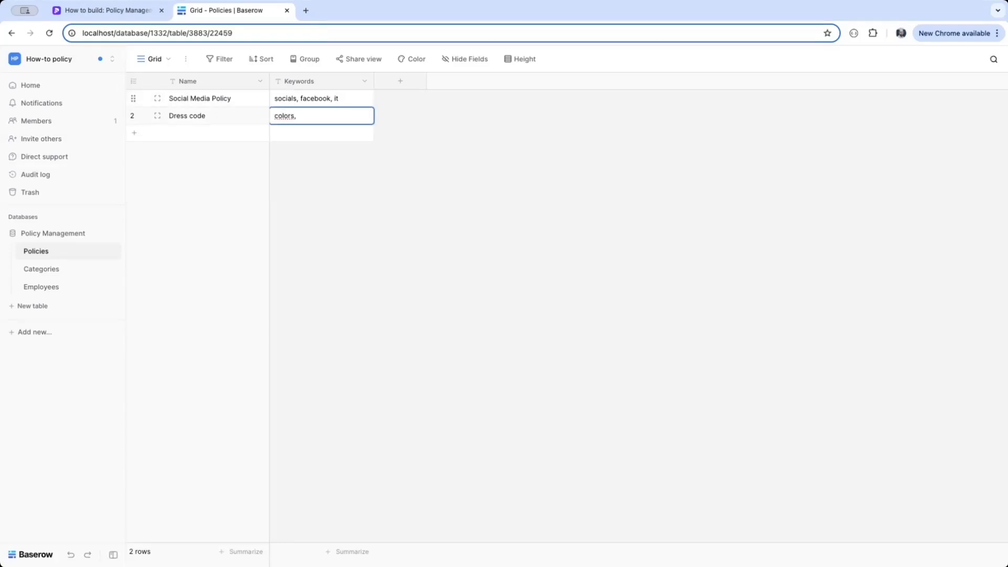
text(summer, warm)
key(Return)
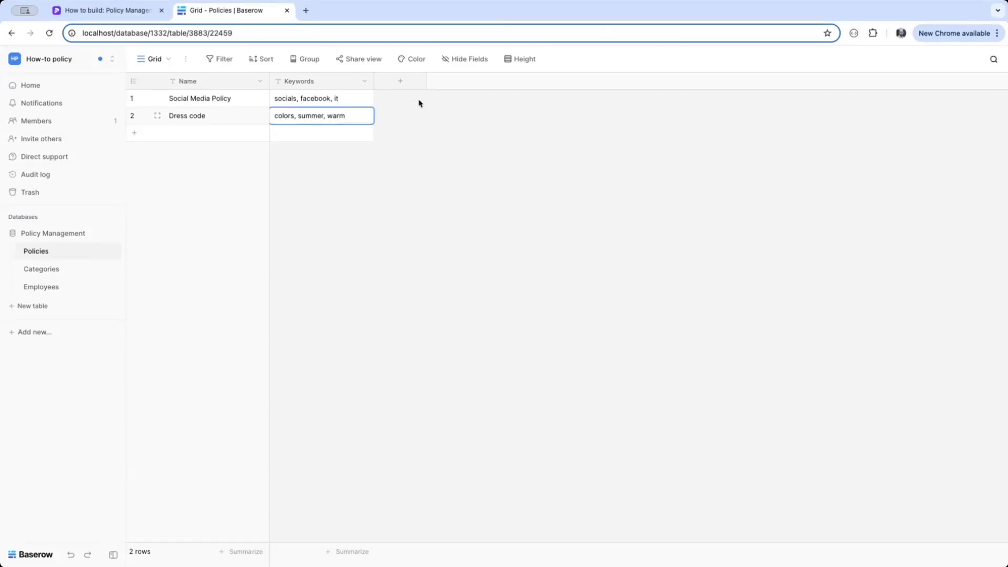
Add a Category field to Policies that links to the Categories table, keeping the related field but disallowing multiple relationships
click(400, 81)
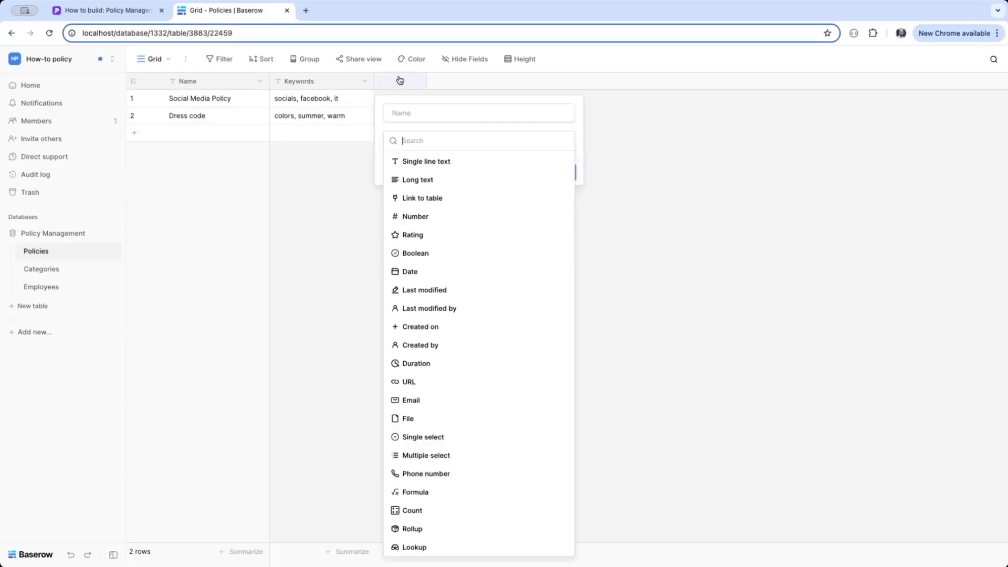
click(418, 198)
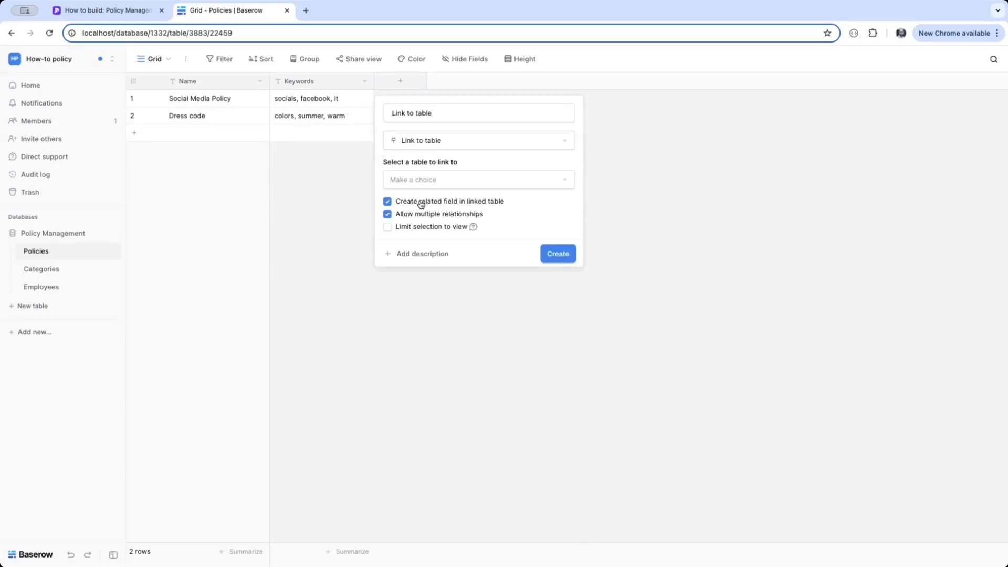
click(475, 110)
key(ctrl+a)
text(C)
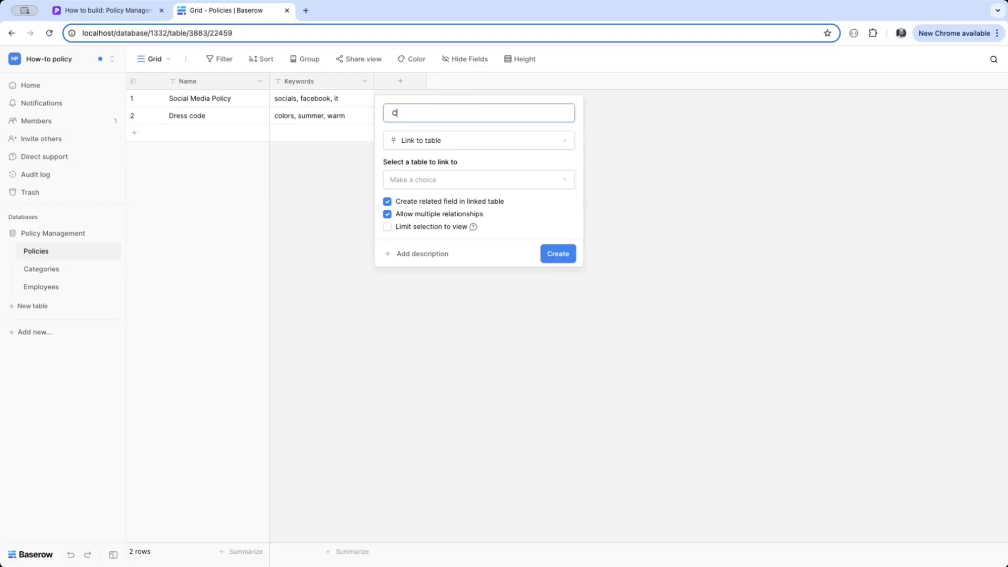
text(ategory)
click(471, 180)
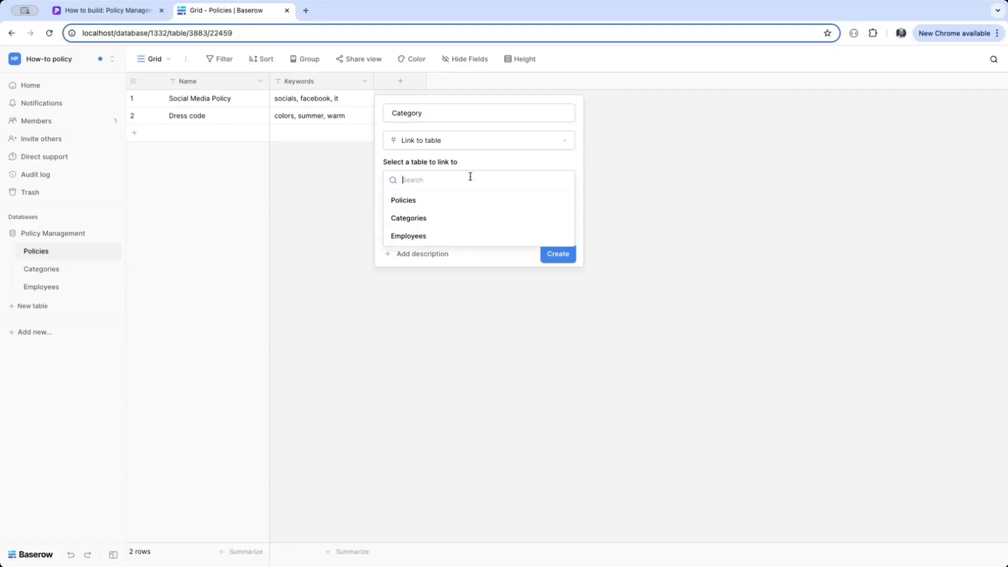
click(426, 221)
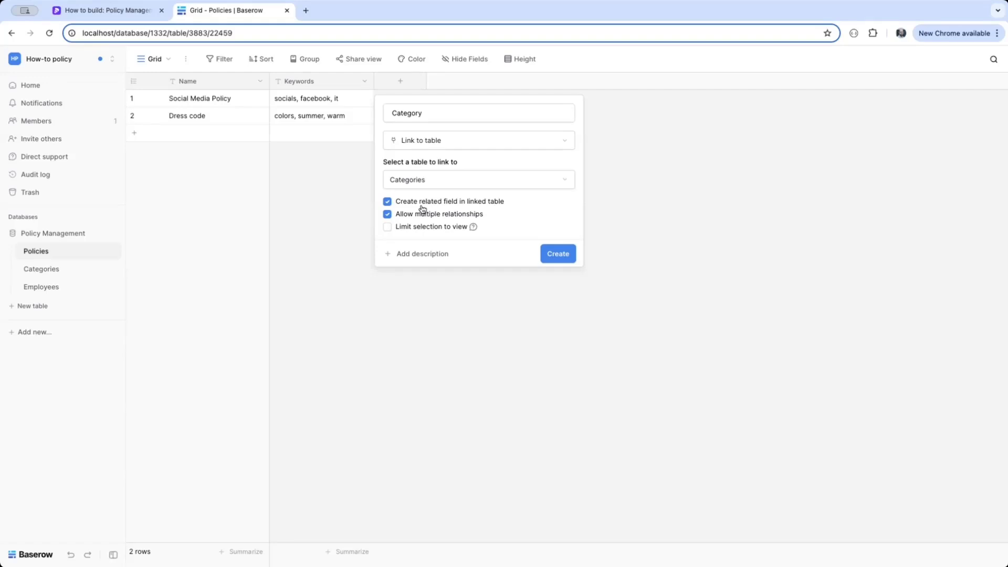
click(415, 216)
click(551, 257)
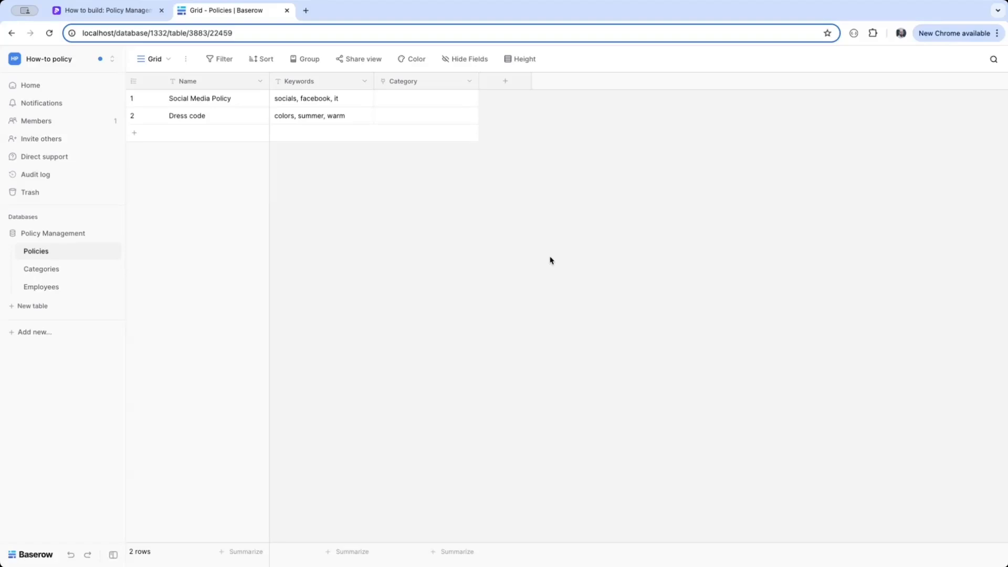
Set the category of Social Media Policy to IT and of Dress code to Operations
click(401, 104)
click(385, 99)
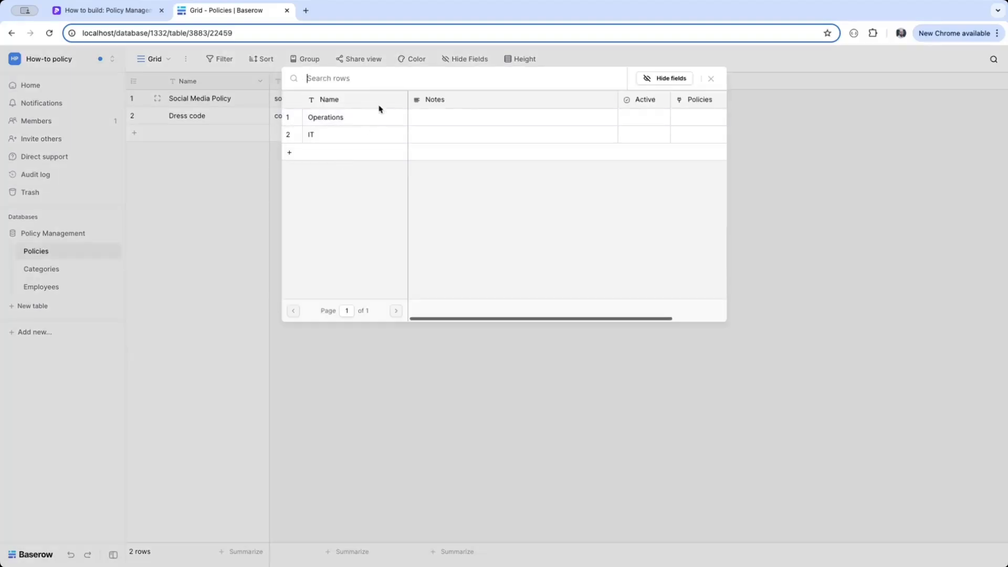
click(360, 134)
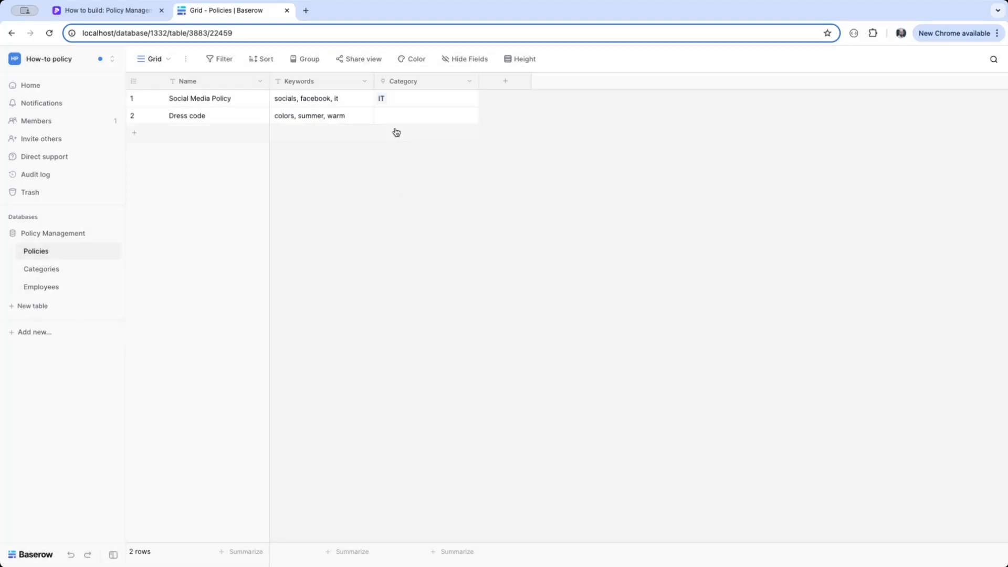
click(394, 124)
click(383, 120)
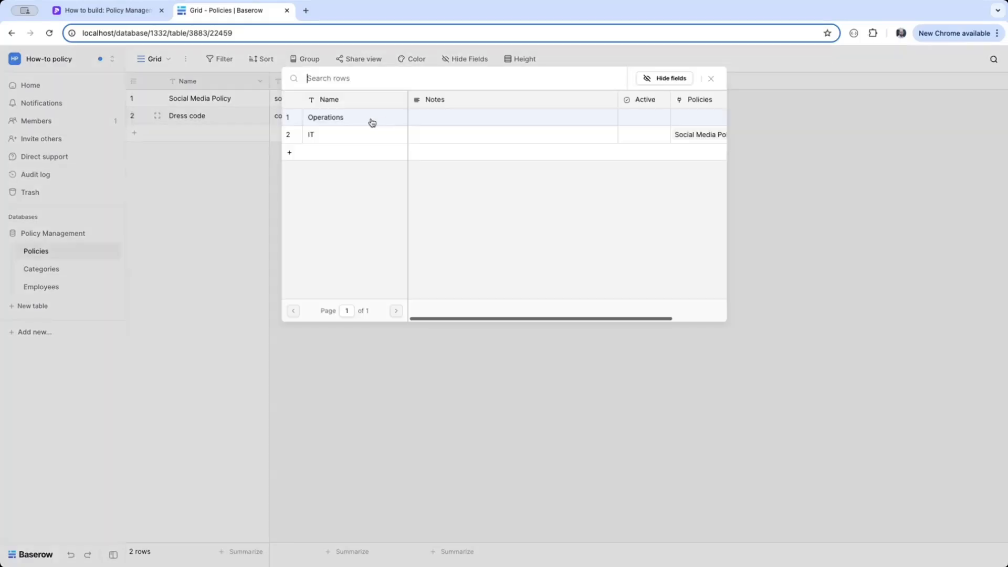
click(353, 119)
click(389, 353)
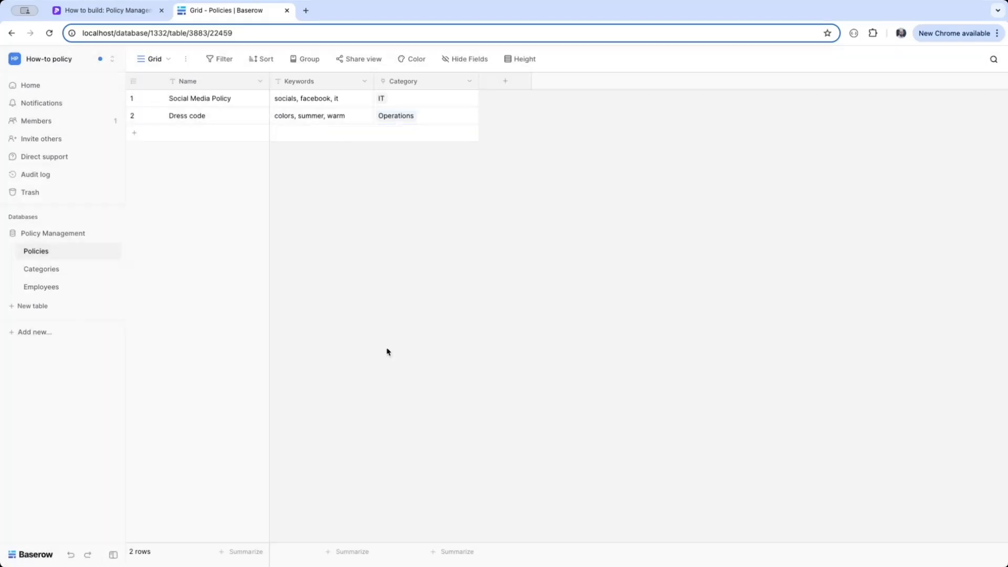
Delete the Notes and Active fields from the Categories table
click(37, 269)
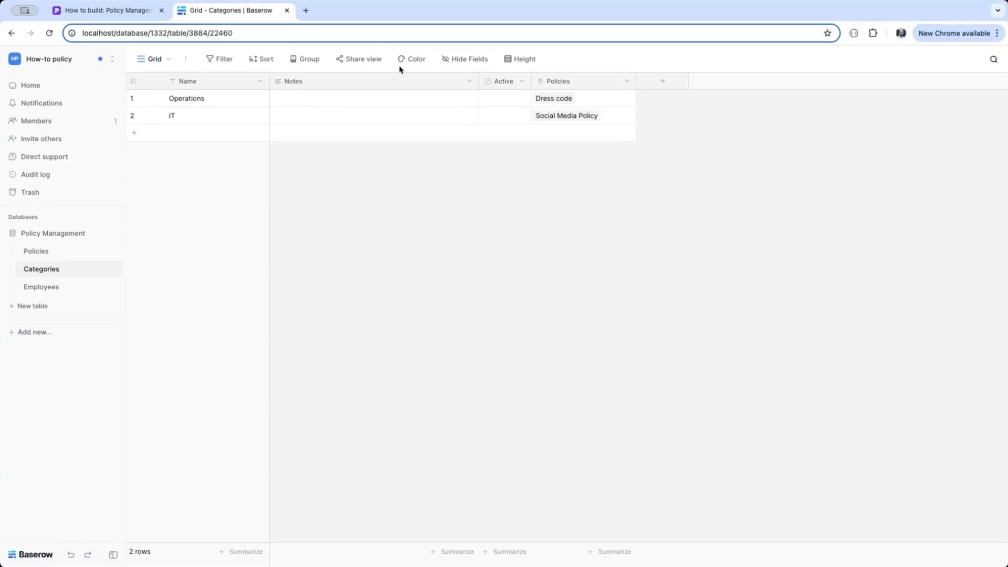
click(469, 82)
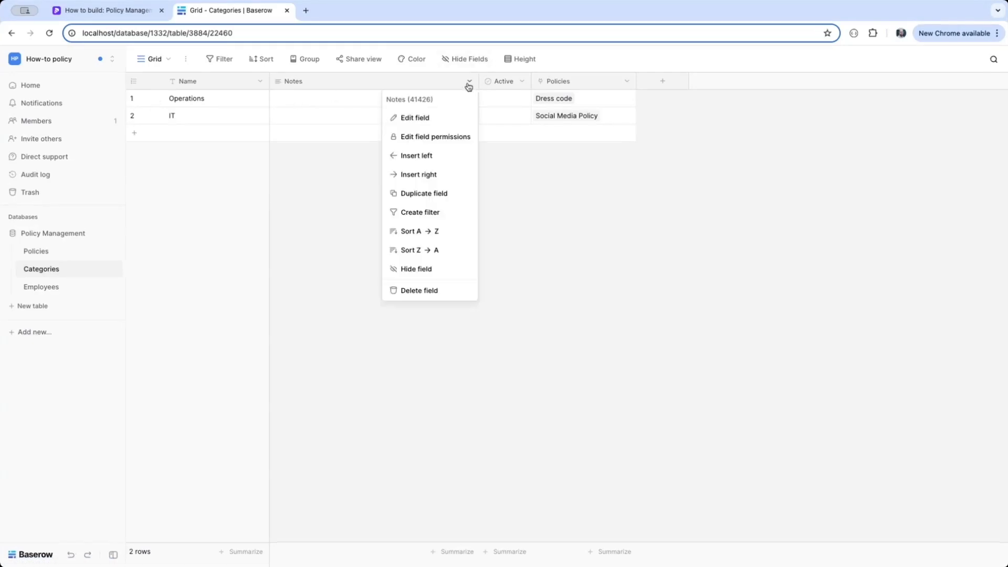
click(405, 290)
click(313, 81)
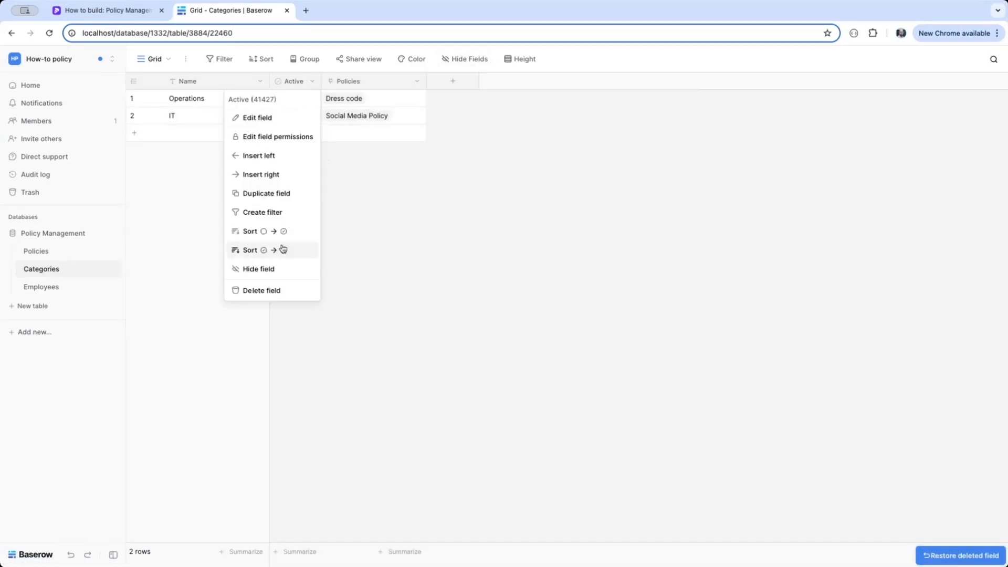
click(263, 291)
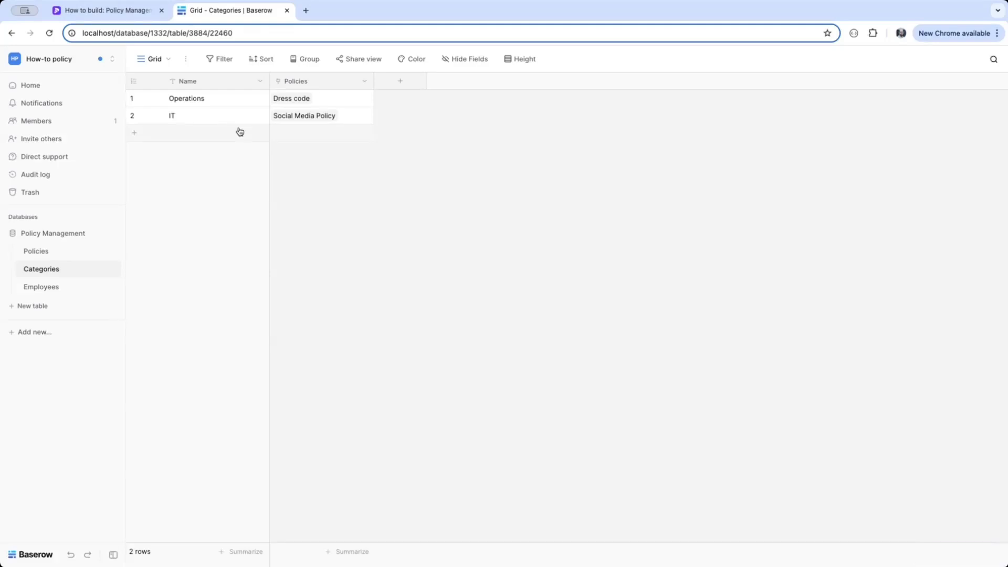
Add an Owner field to Policies that links to the Employees table, keeping the related field but disallowing multiple relationships
click(38, 253)
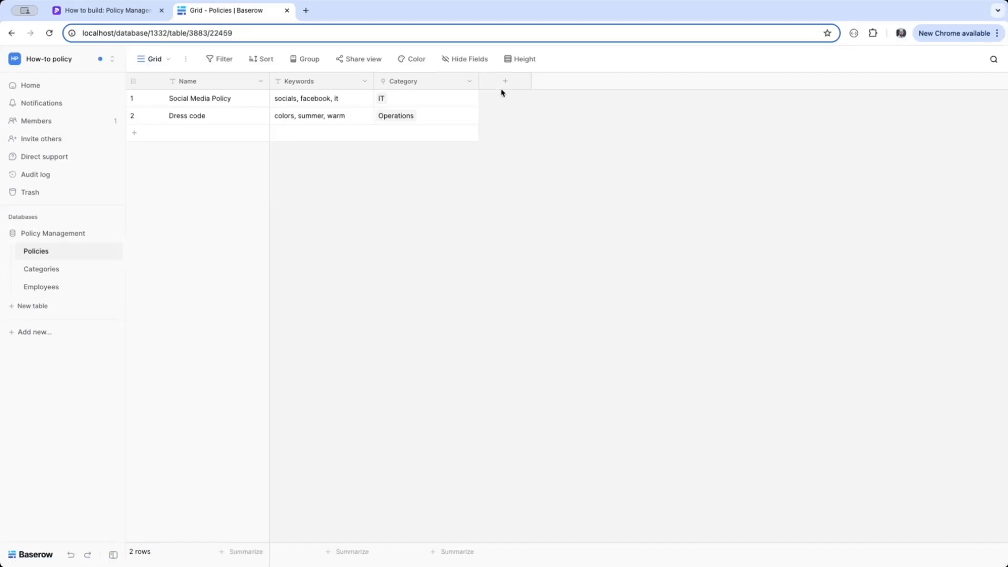
click(506, 83)
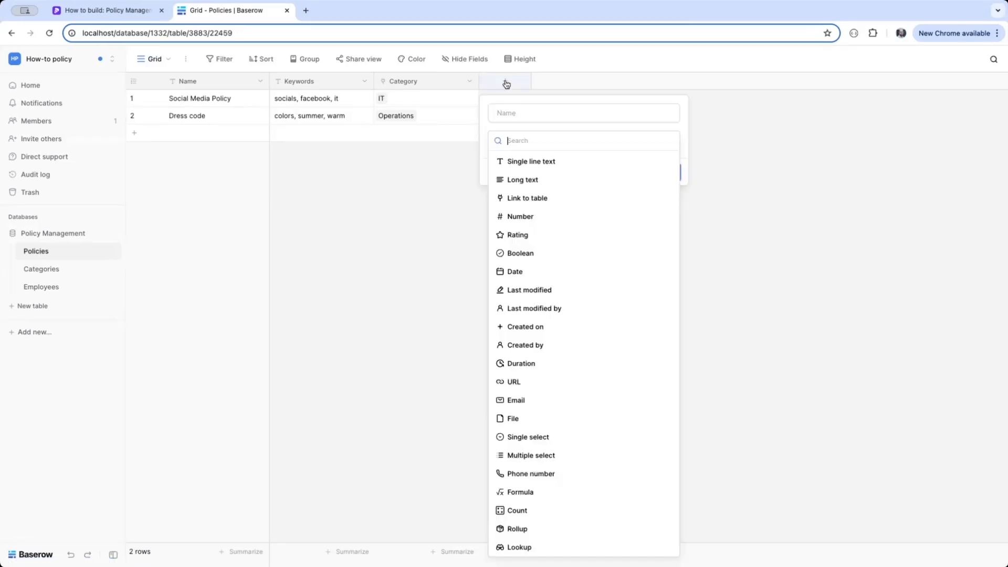
click(536, 200)
click(535, 118)
key(ctrl+a)
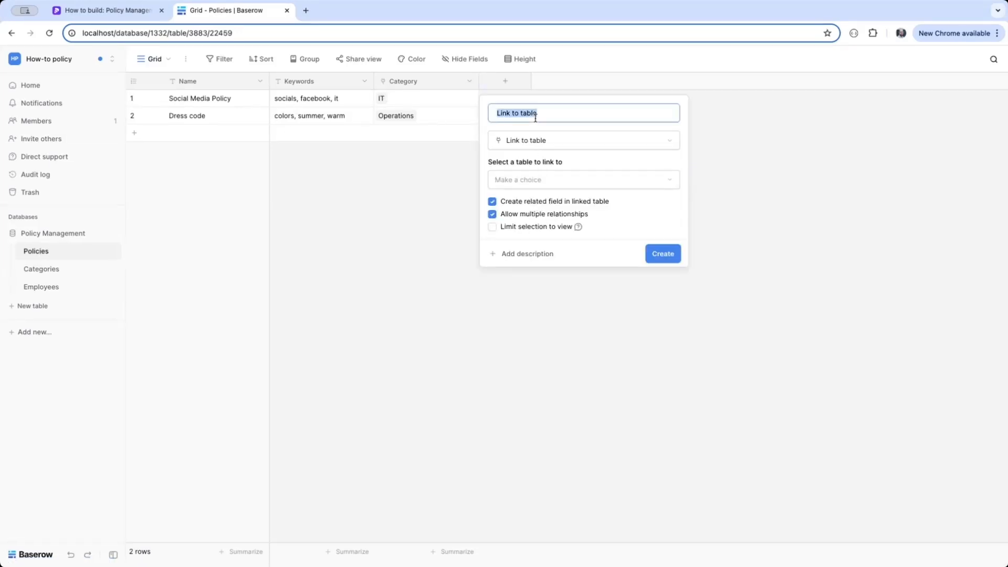
text(Owner)
click(546, 177)
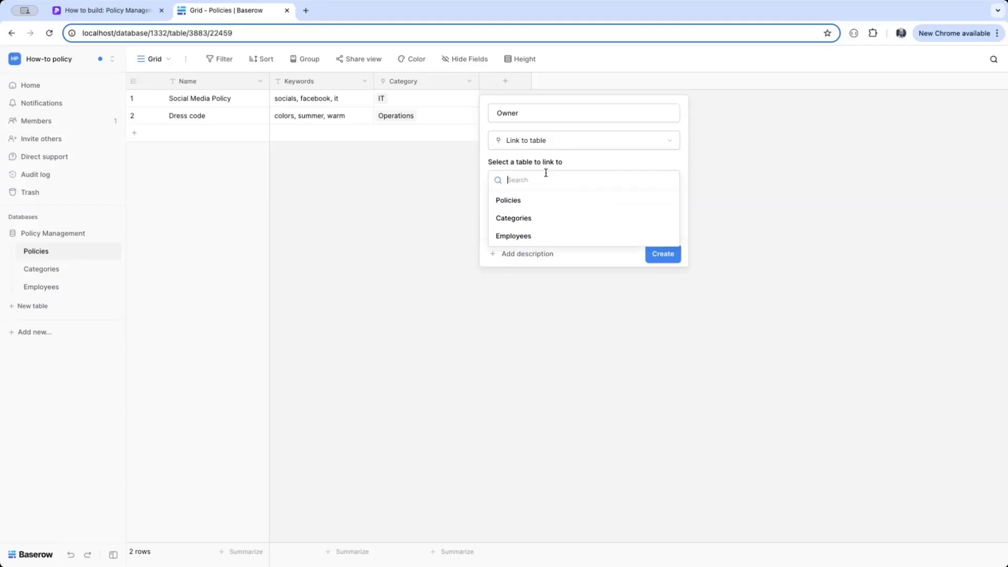
click(519, 236)
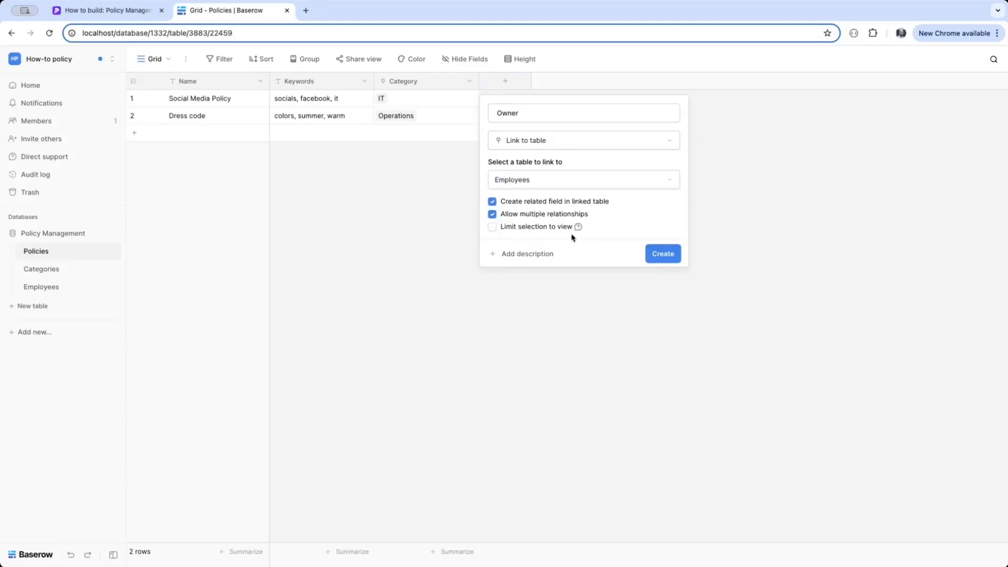
click(513, 216)
click(661, 253)
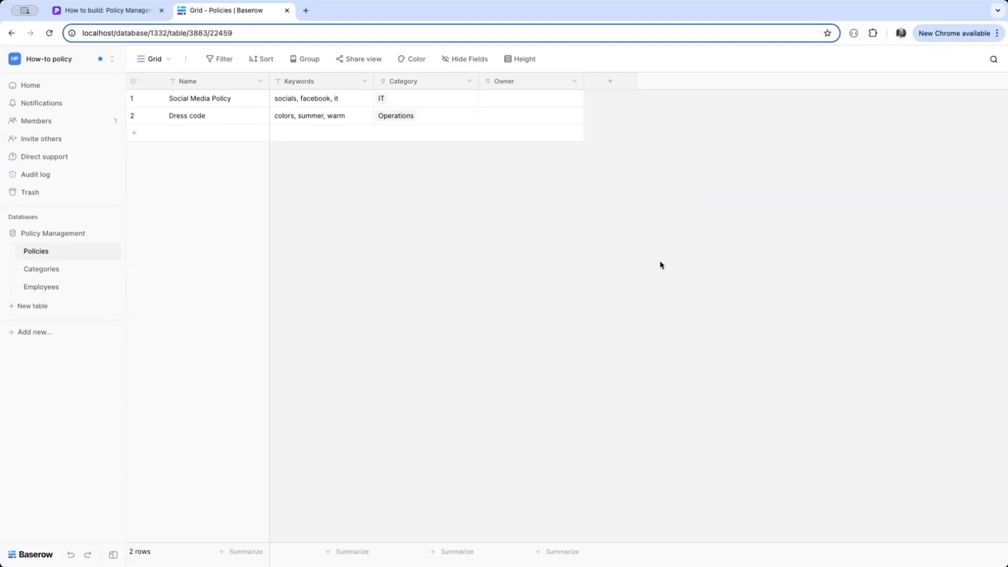
Set the owner of Social Media Policy to the first employee
click(515, 102)
click(488, 100)
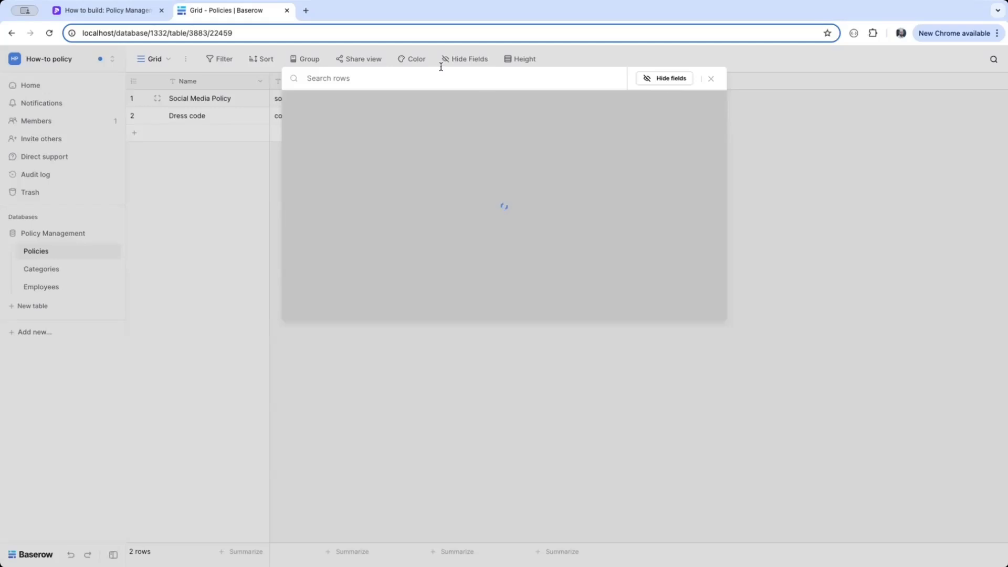
click(336, 118)
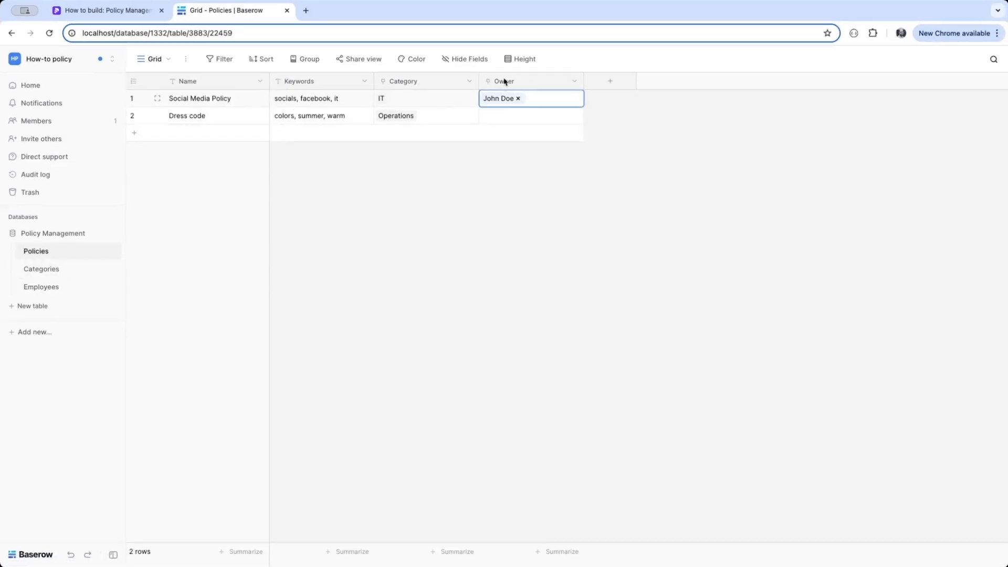
Delete the Notes field from the Employees table
click(40, 271)
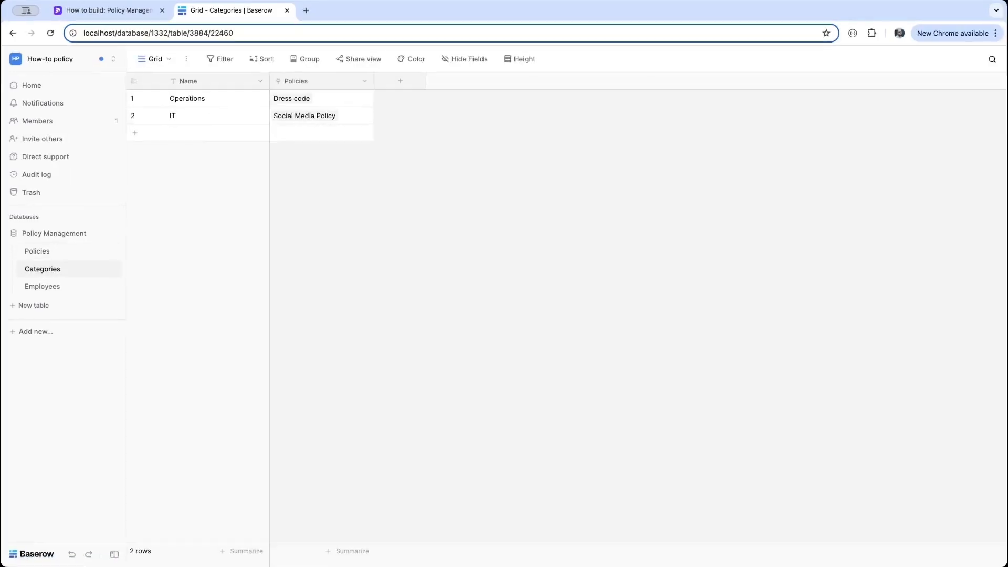
click(30, 292)
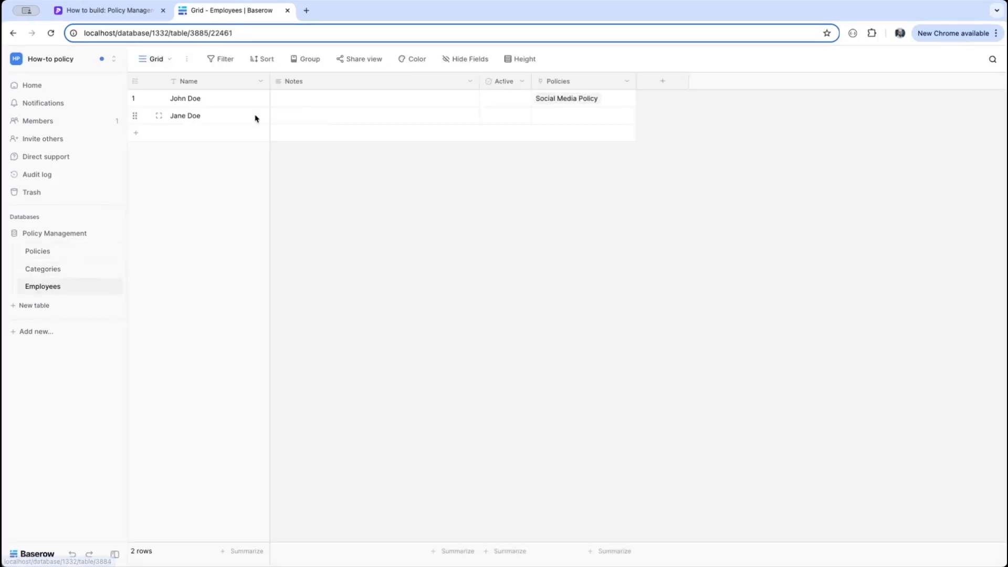
click(470, 82)
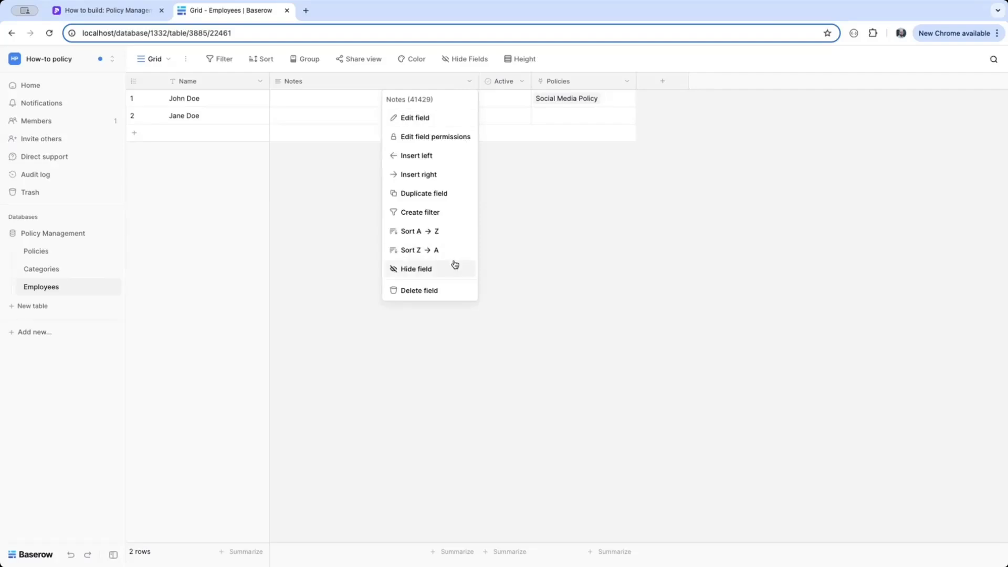
click(439, 292)
Convert the Active field of the Employees table to the Email type and rename it Email
click(310, 81)
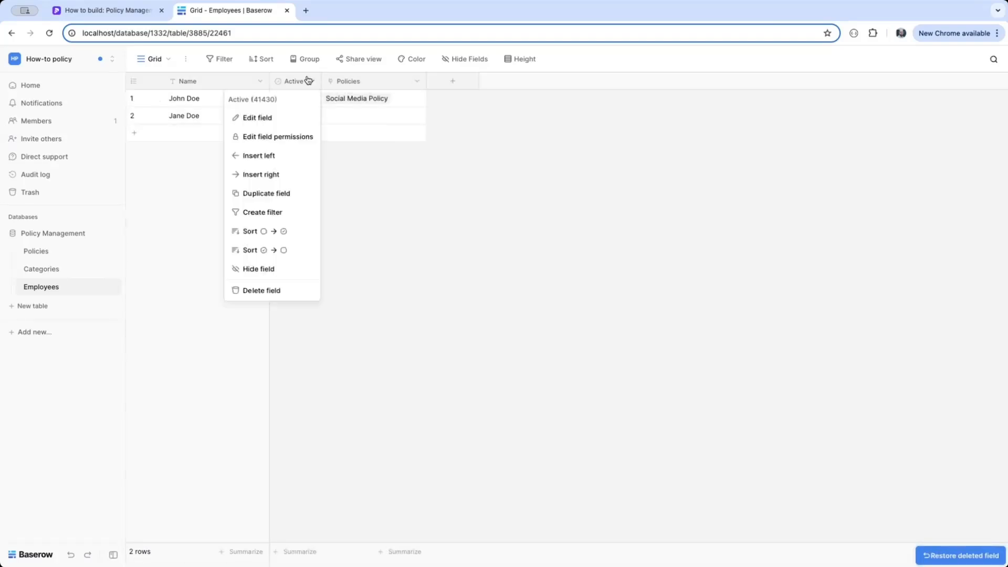
click(295, 125)
click(298, 169)
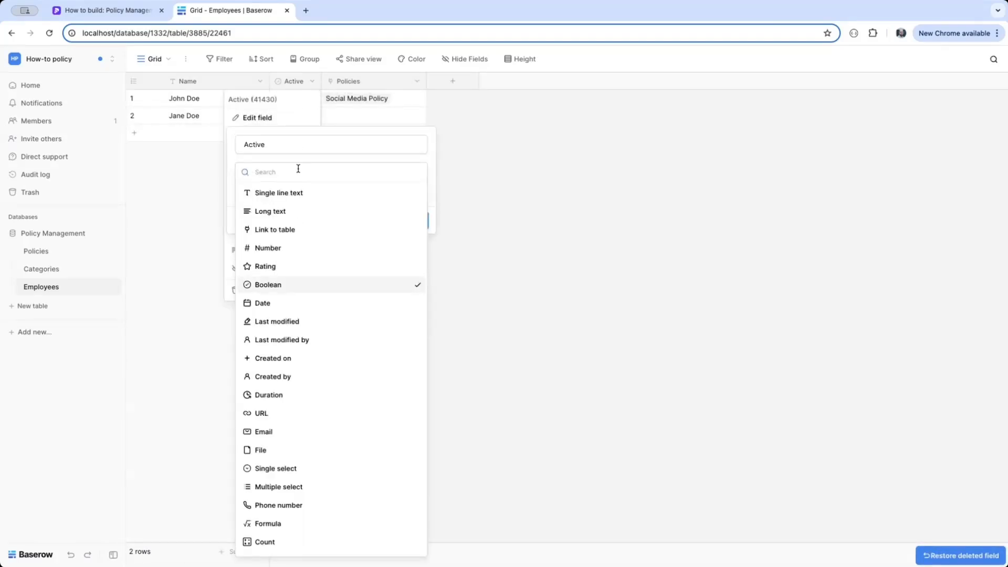
text(em)
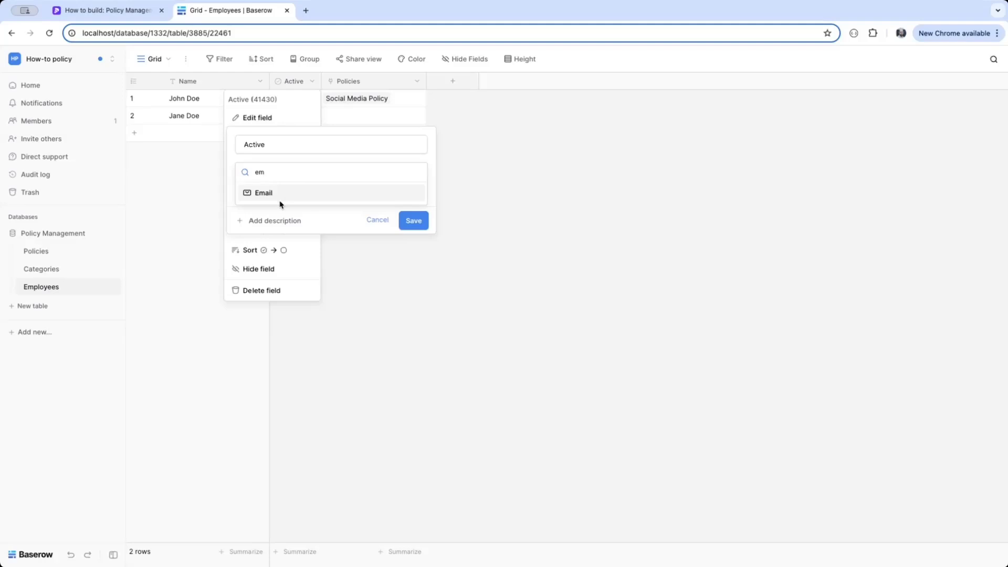
click(263, 193)
double_click(276, 144)
text(Email)
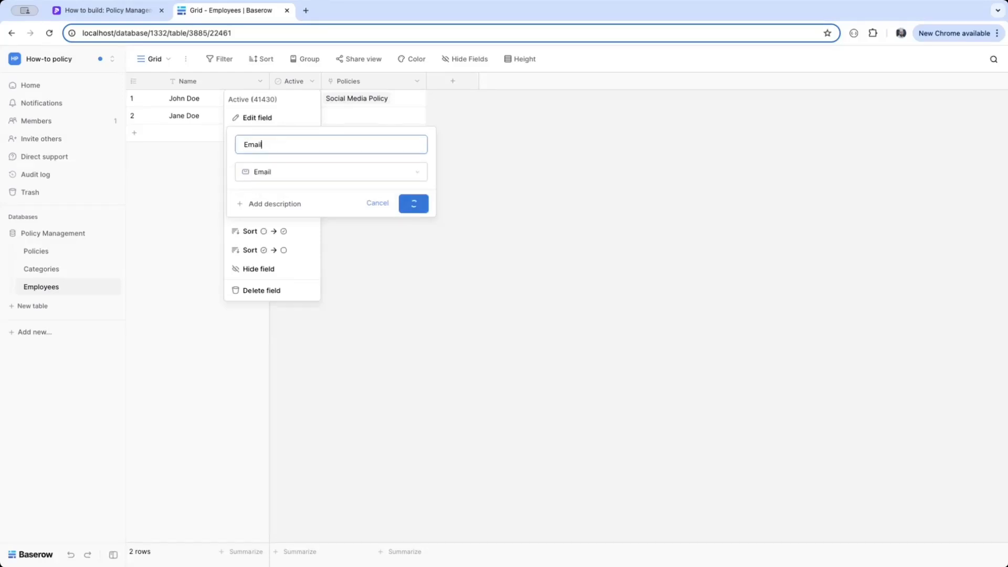
click(413, 204)
Enter the first employee's e-mail address and widen the Email column to fit it
click(291, 102)
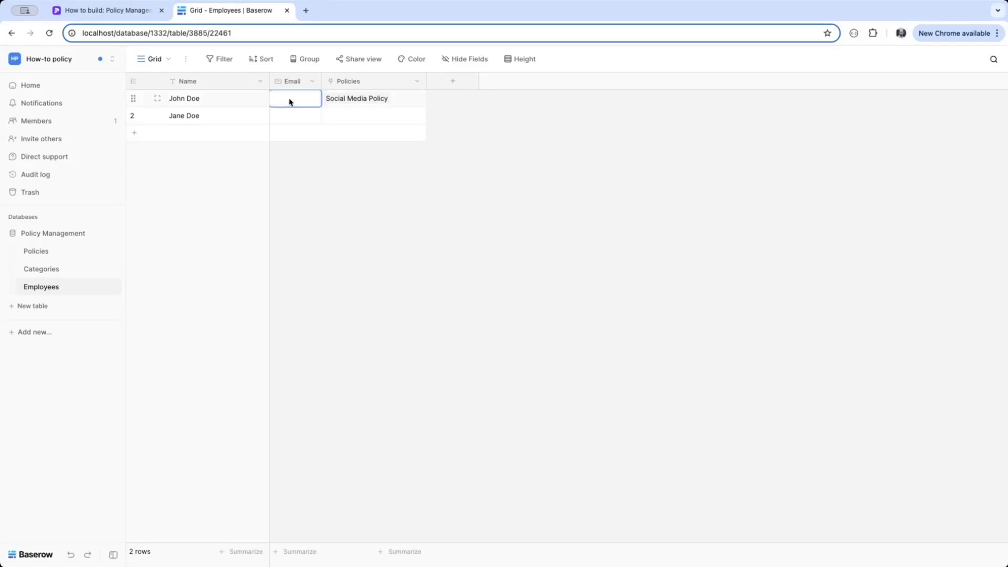
text(john.doe@examp)
text(le.com)
key(Return)
click(320, 82)
drag(320, 82, 368, 82)
Insert a Phone field of type Phone number directly after the Email field
click(359, 81)
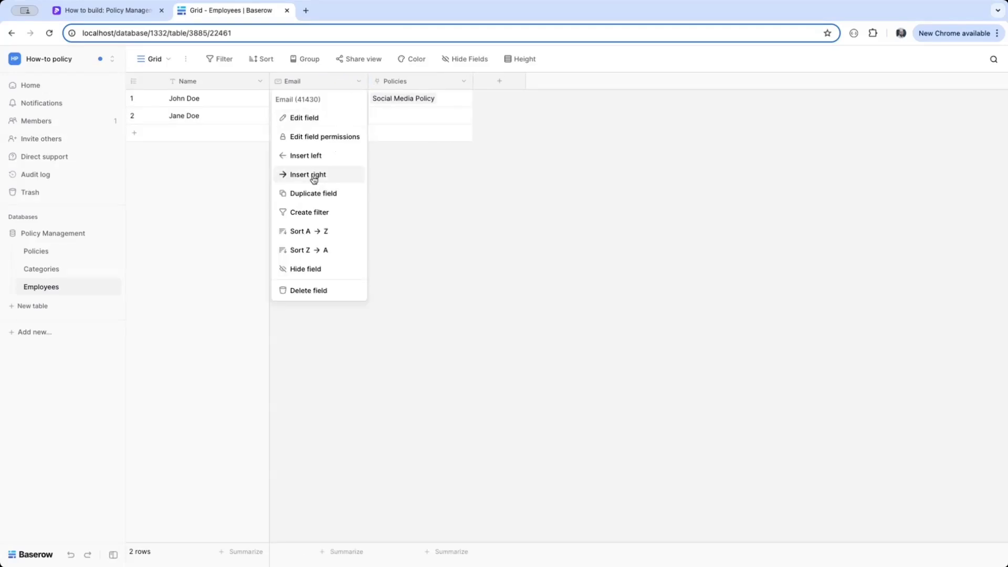
click(314, 175)
text(Phone)
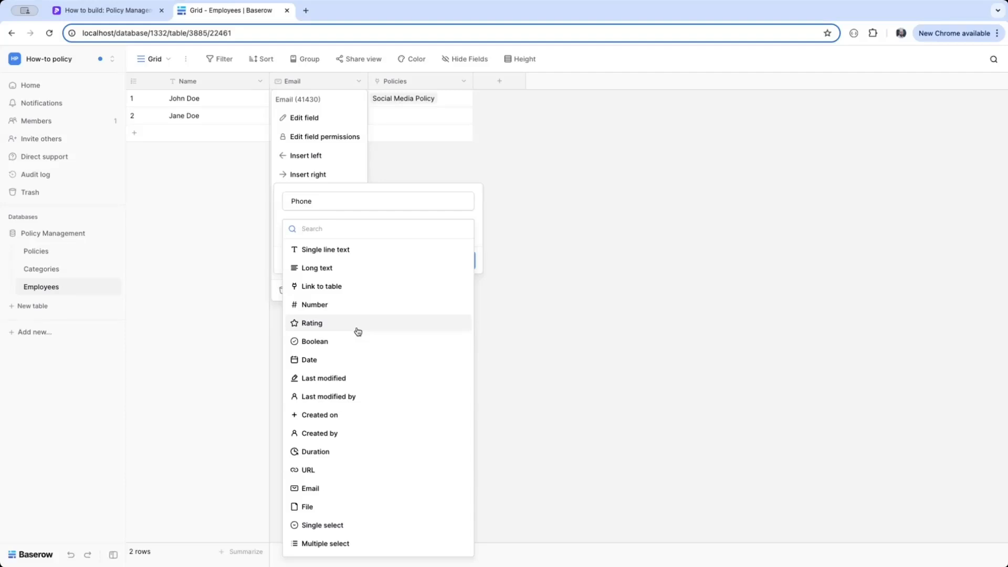
scroll(357, 331, down, 2)
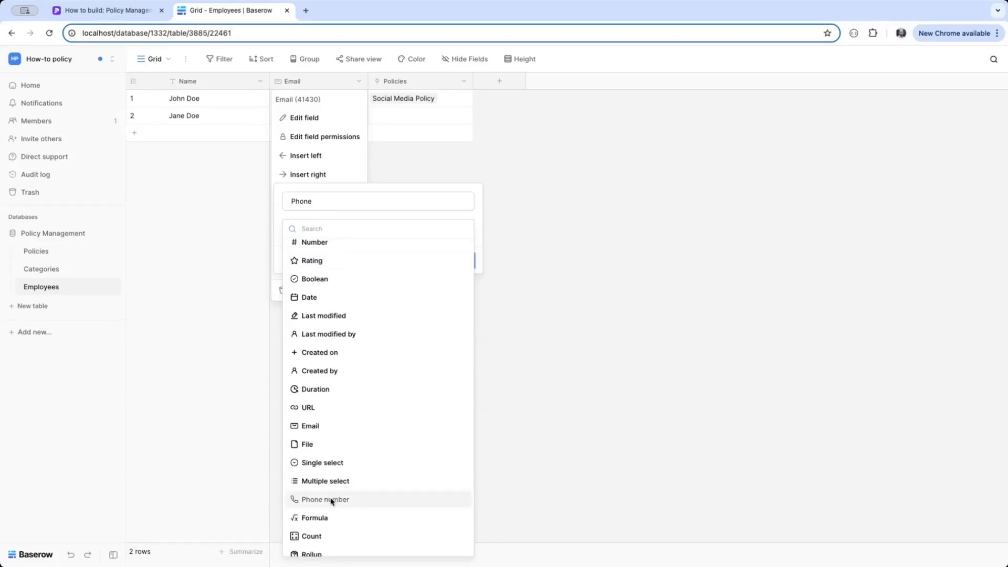
click(331, 499)
click(468, 267)
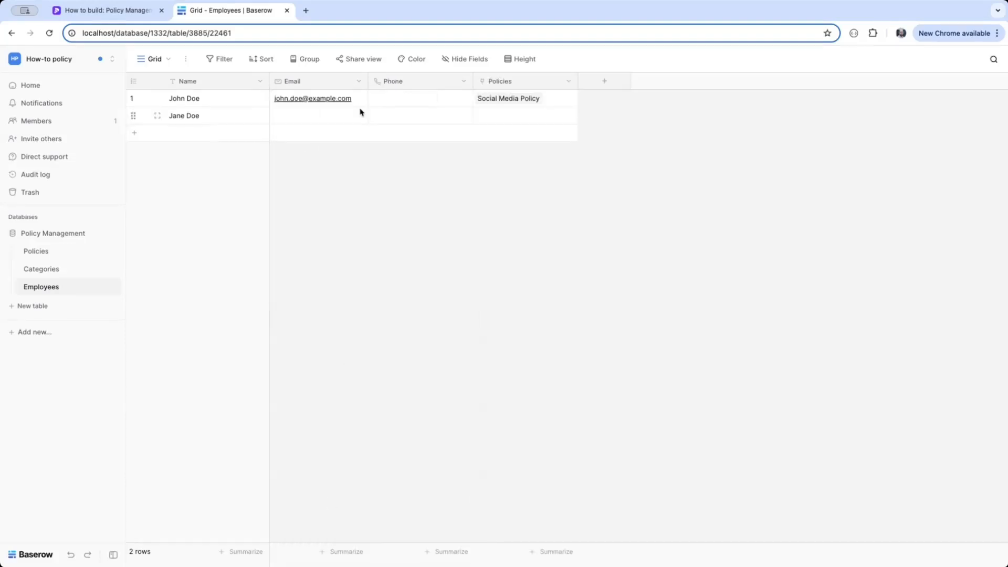
Insert a File field named Picture directly after the Phone field
click(462, 83)
click(427, 174)
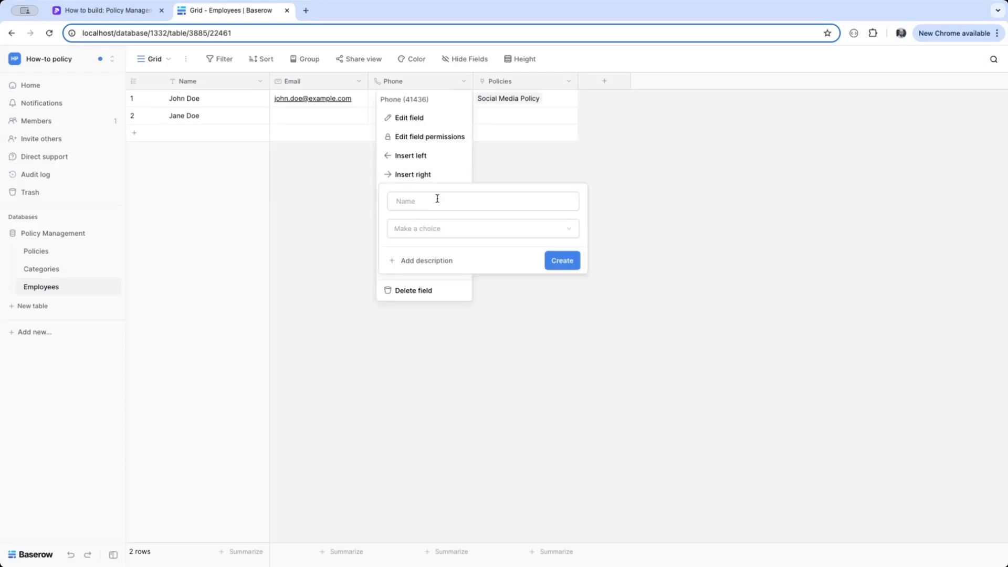
click(438, 229)
text(File)
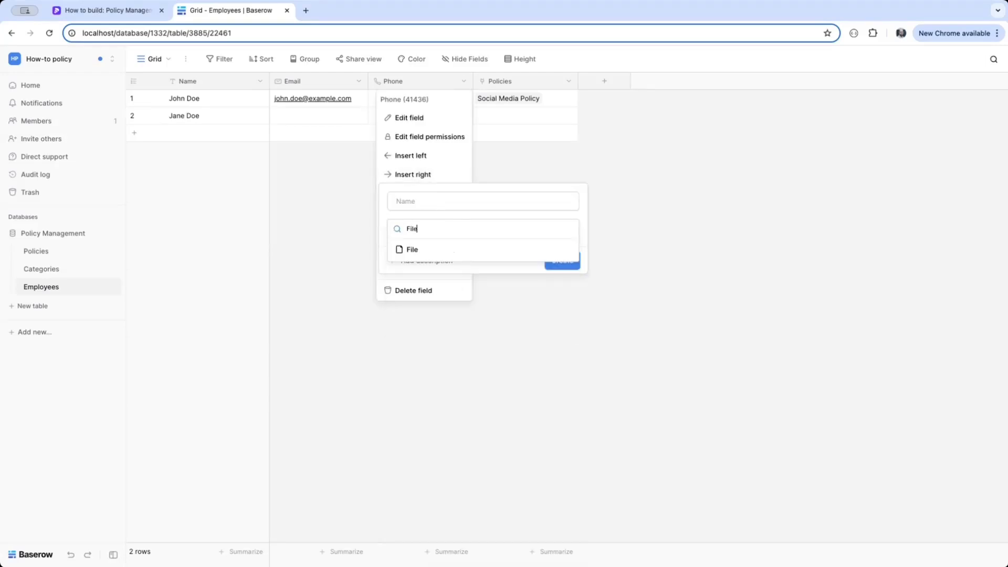
click(421, 254)
double_click(401, 205)
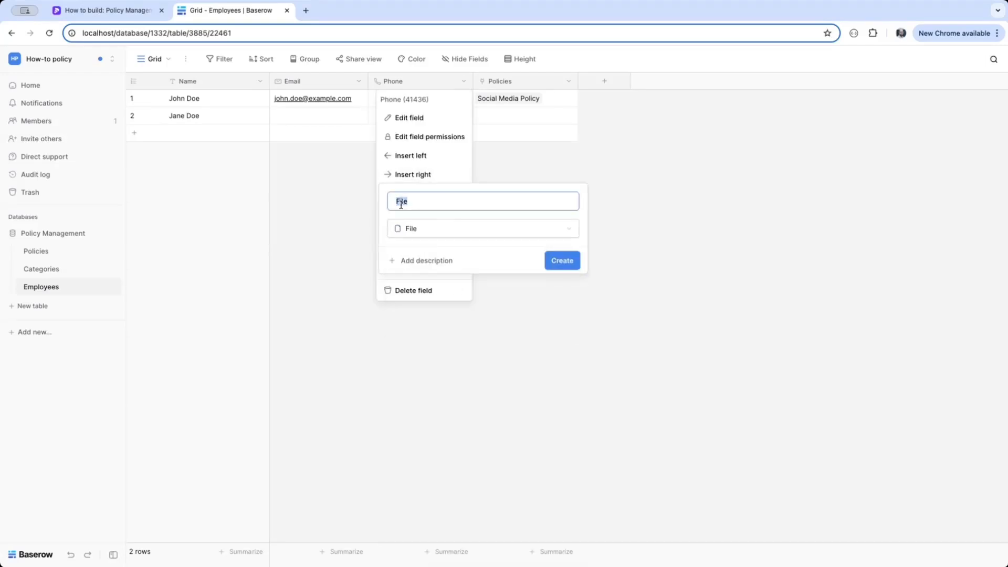
text(Picture)
key(Return)
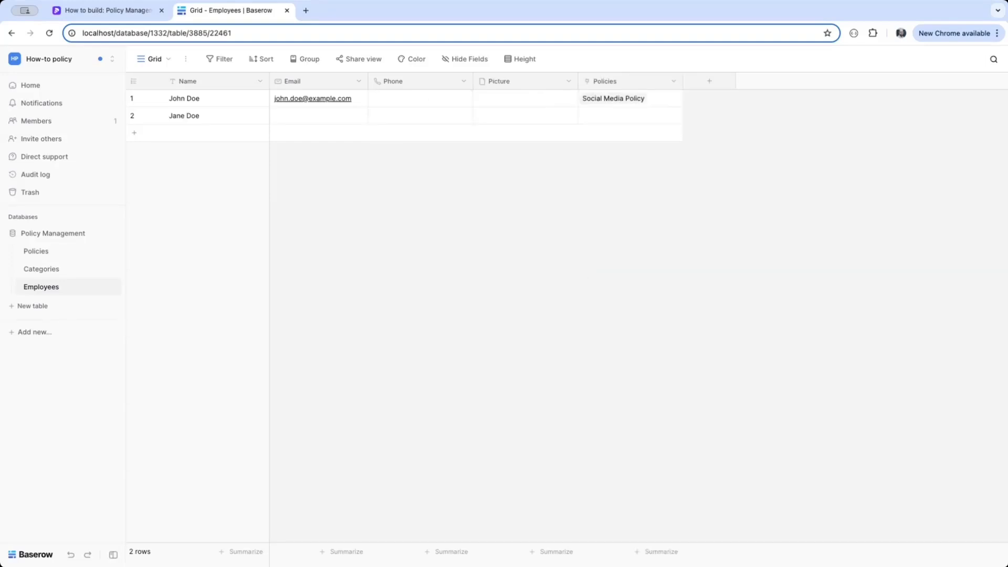
Set up a new Single select field named Role directly after the Picture field
click(569, 81)
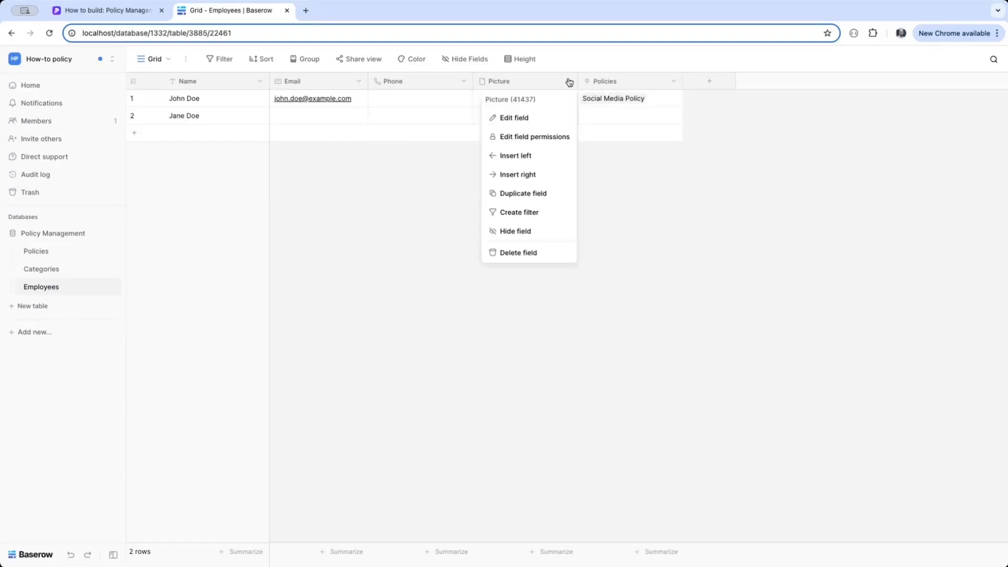
click(528, 174)
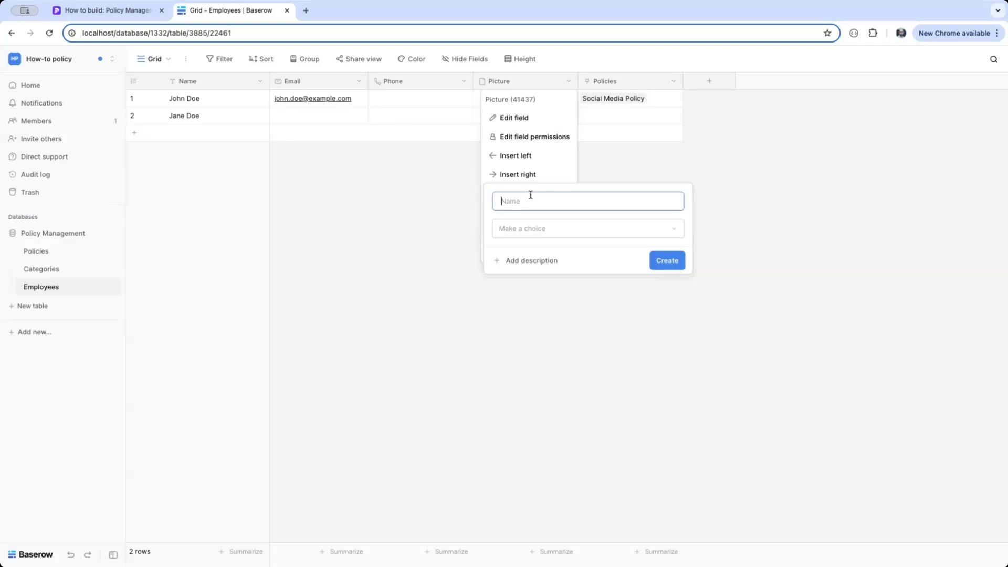
text(Role)
click(529, 229)
text(single)
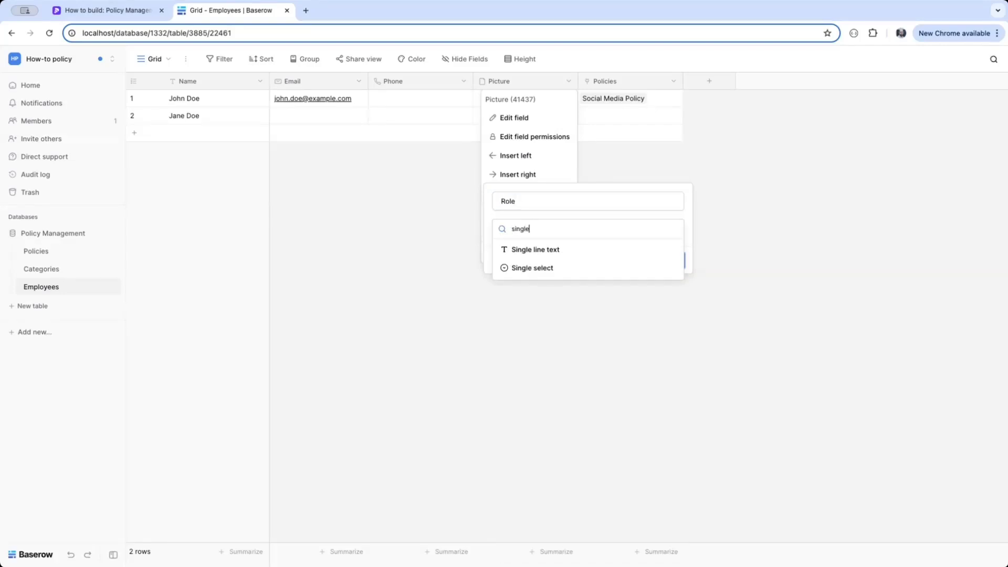
click(532, 267)
Give the Role single select field the options Other, Owner and Approver, with Other as the default
click(531, 264)
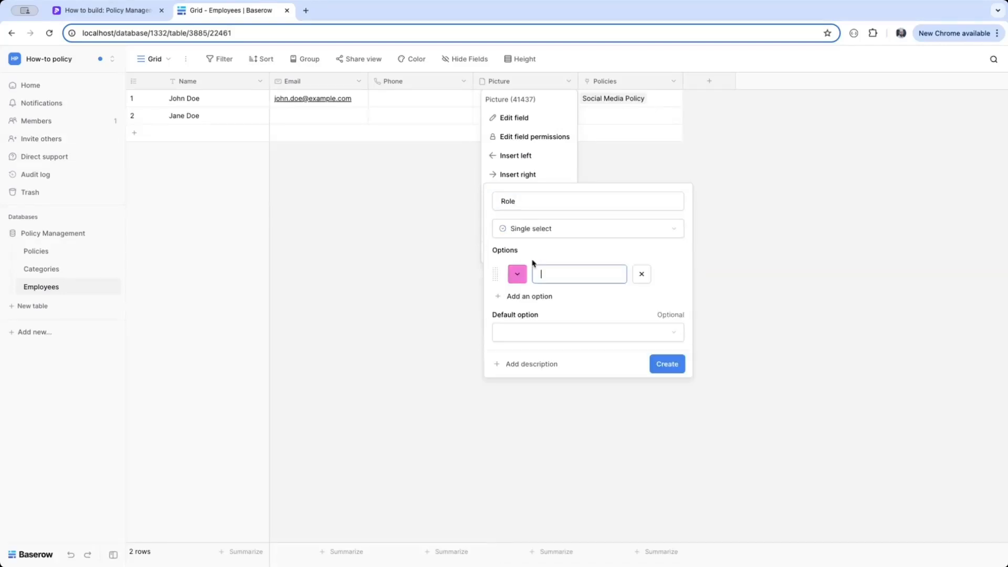
click(531, 296)
click(525, 321)
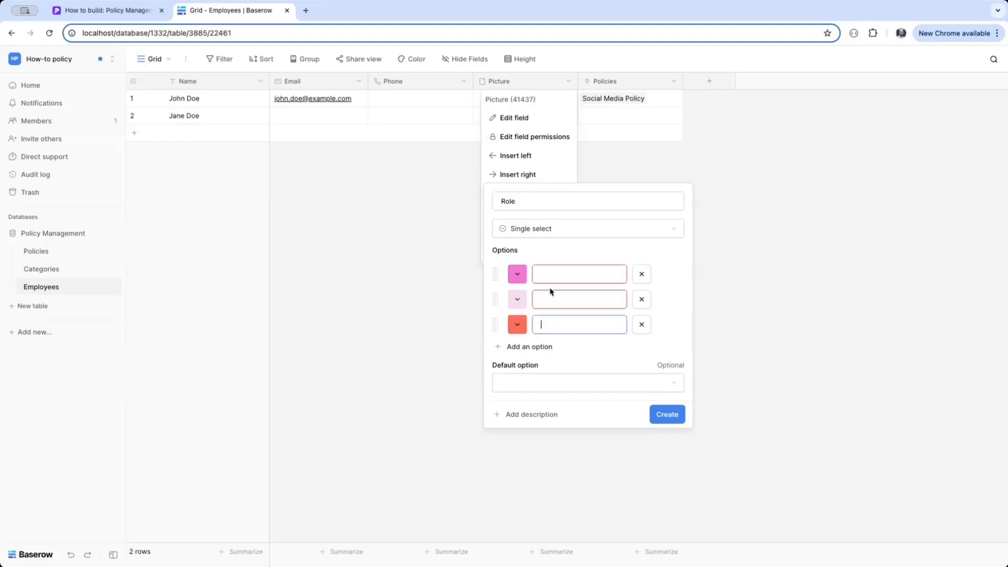
click(551, 273)
text(Other)
click(558, 296)
text(Owner)
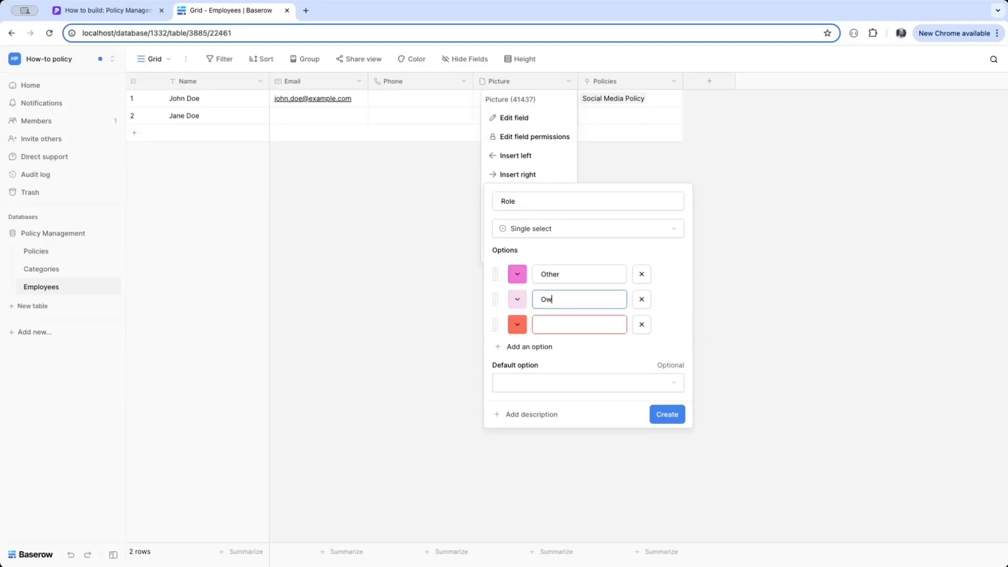
click(557, 320)
text(Approver)
click(562, 383)
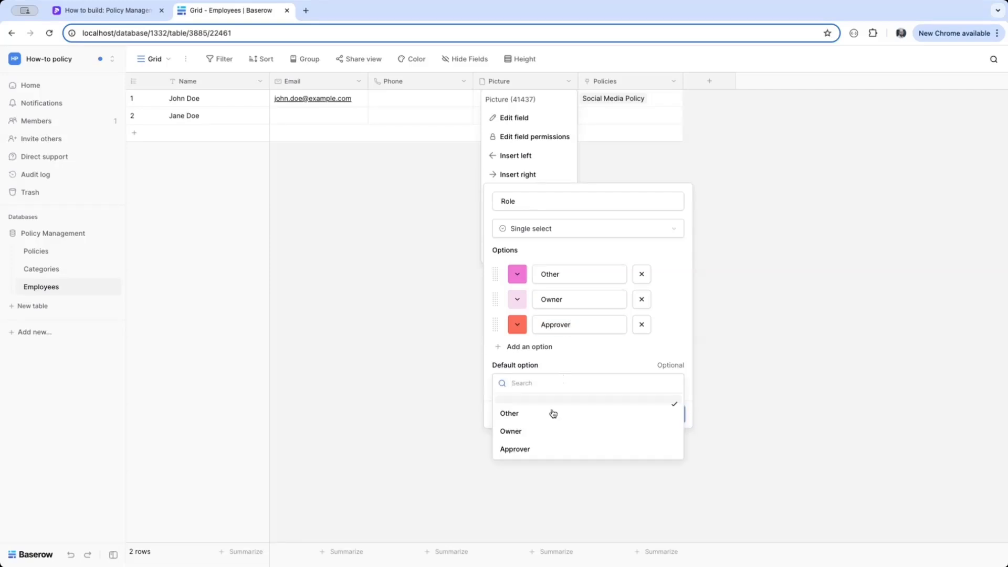
click(552, 411)
Recolour the Other, Owner and Approver options in light blue shades and create the Role field
click(517, 275)
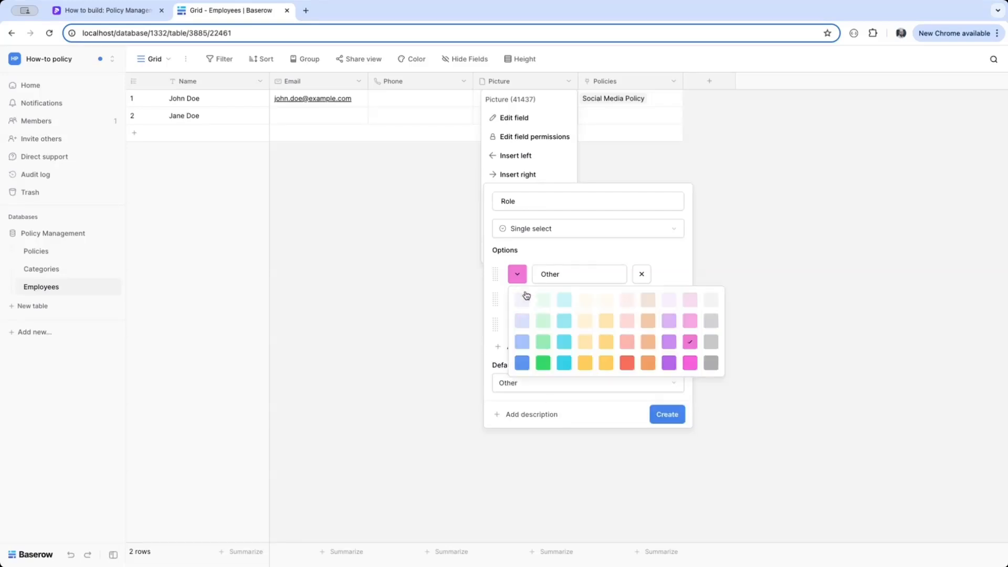
click(521, 304)
click(517, 301)
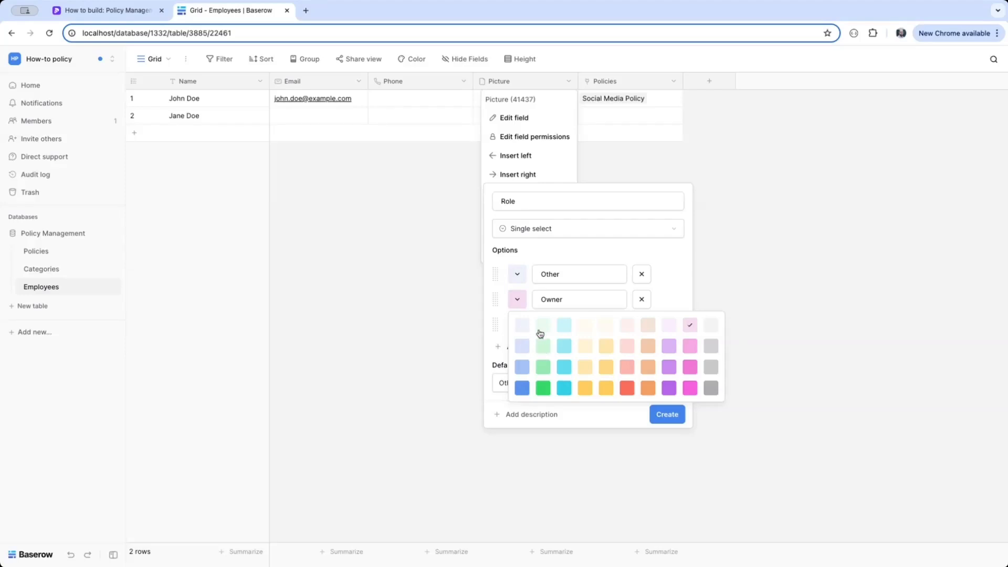
click(524, 347)
click(517, 324)
click(523, 353)
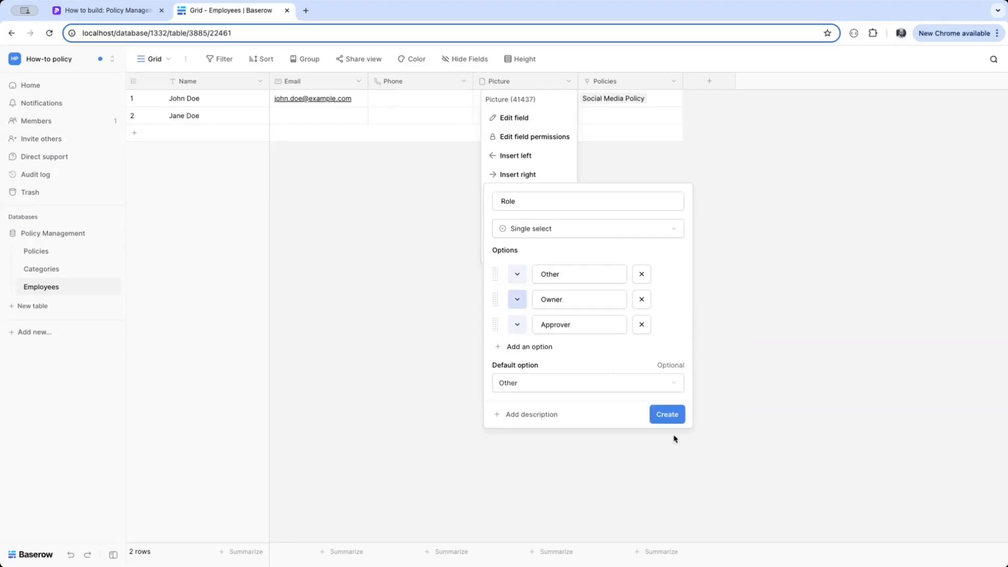
click(675, 419)
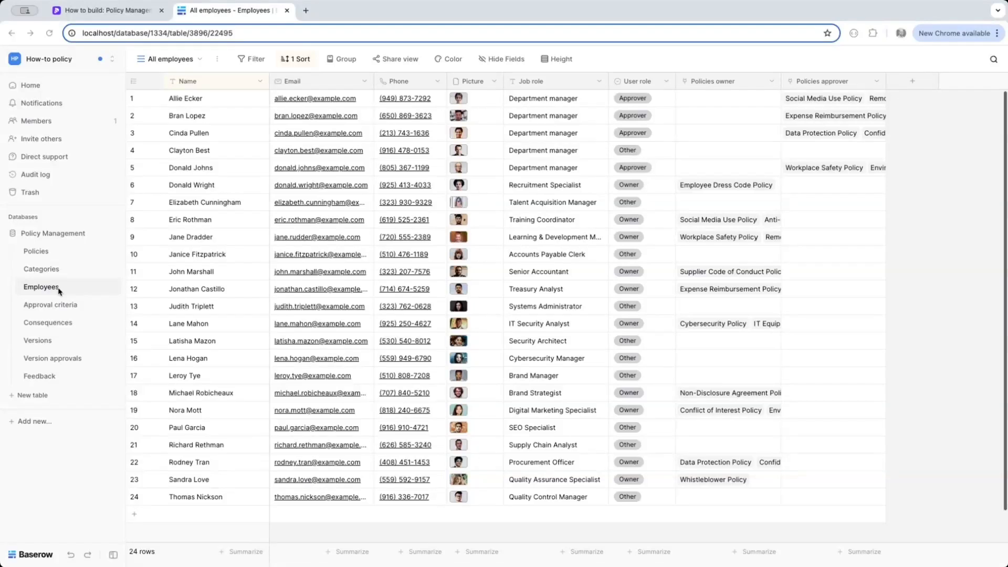
Add a Count field named Count policies to the Categories table, counting the linked Policies
click(42, 270)
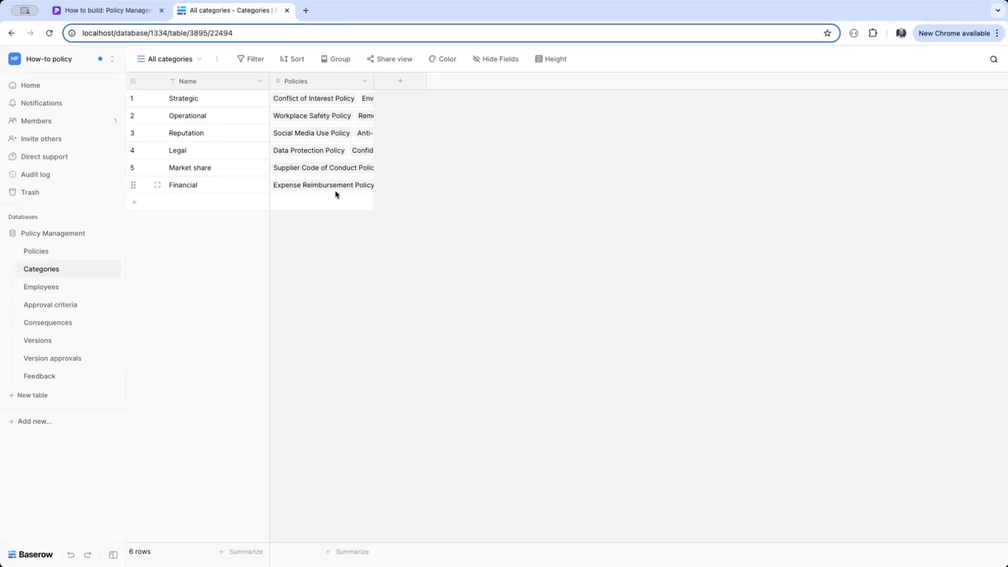
click(407, 82)
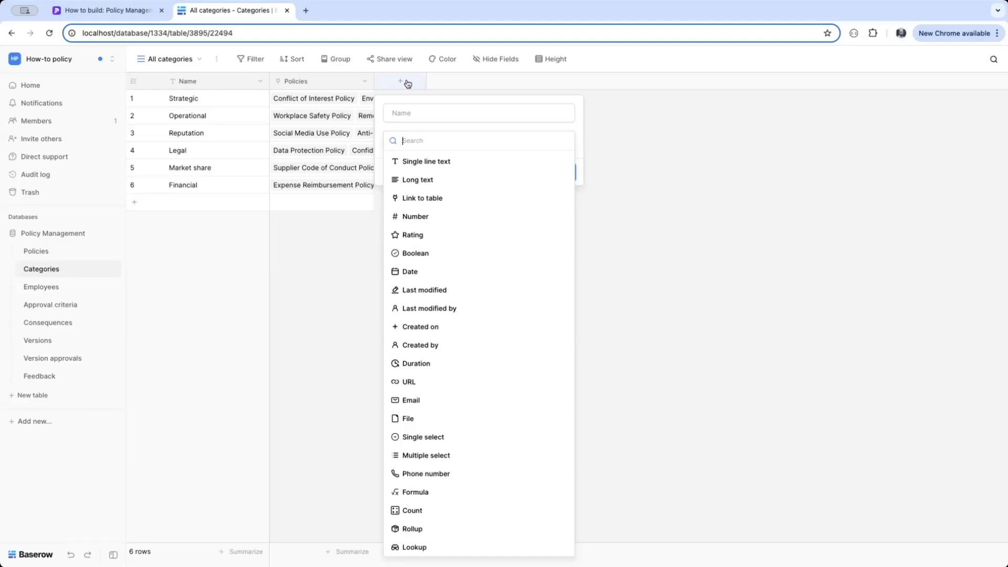
text(cou)
click(413, 164)
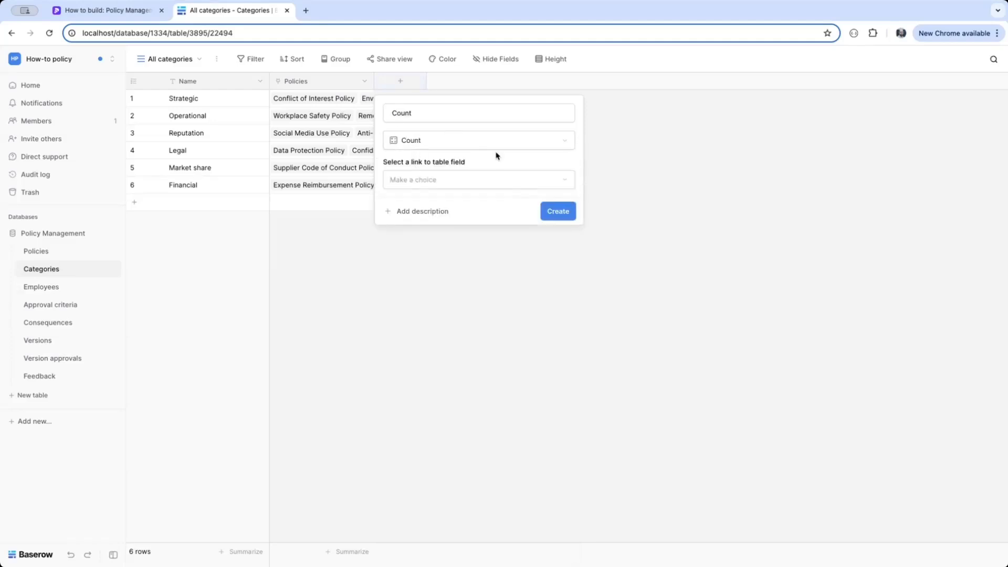
click(431, 107)
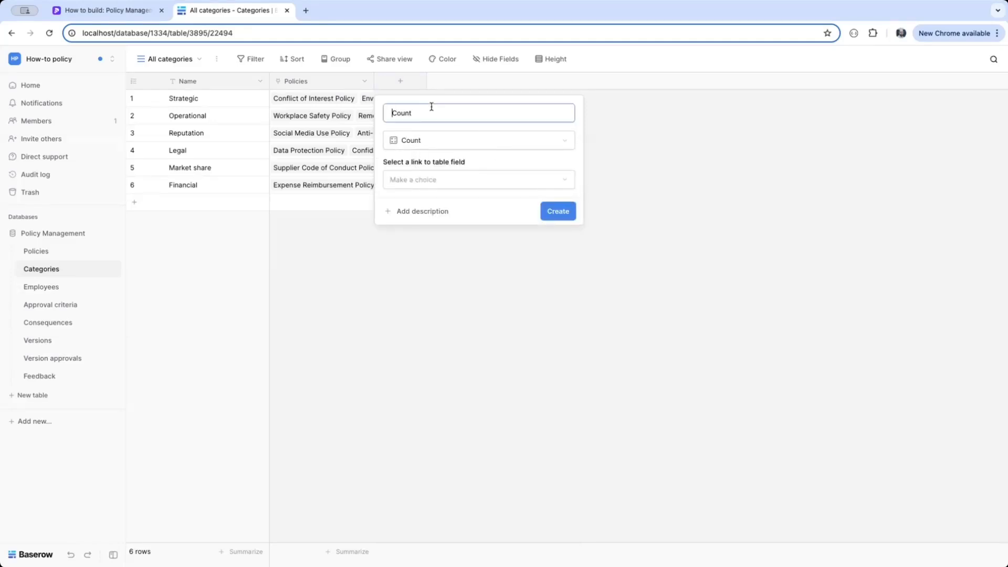
text(policies)
click(423, 180)
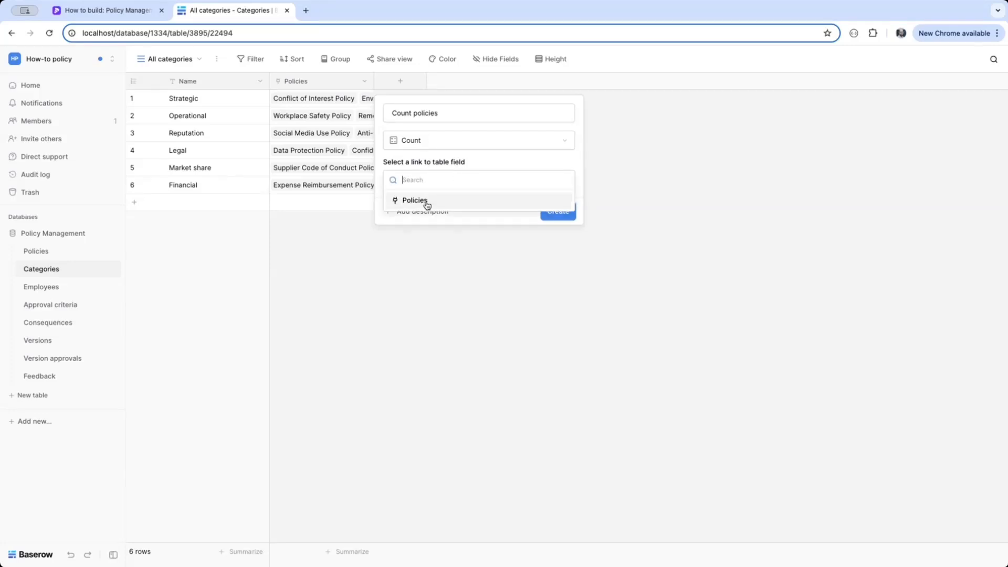
click(426, 202)
click(560, 212)
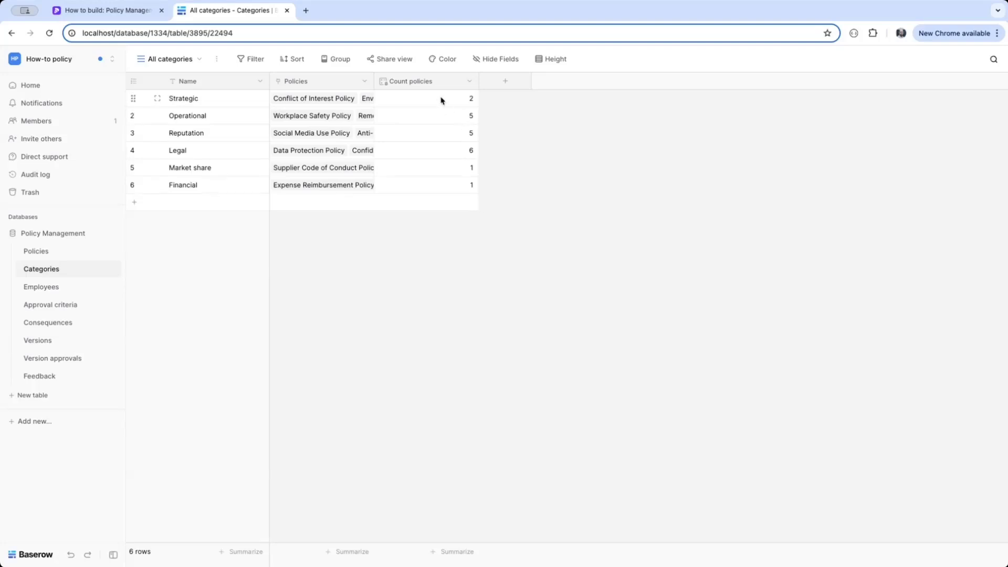
Review the policy counts of the individual categories in the Count policies column
click(441, 100)
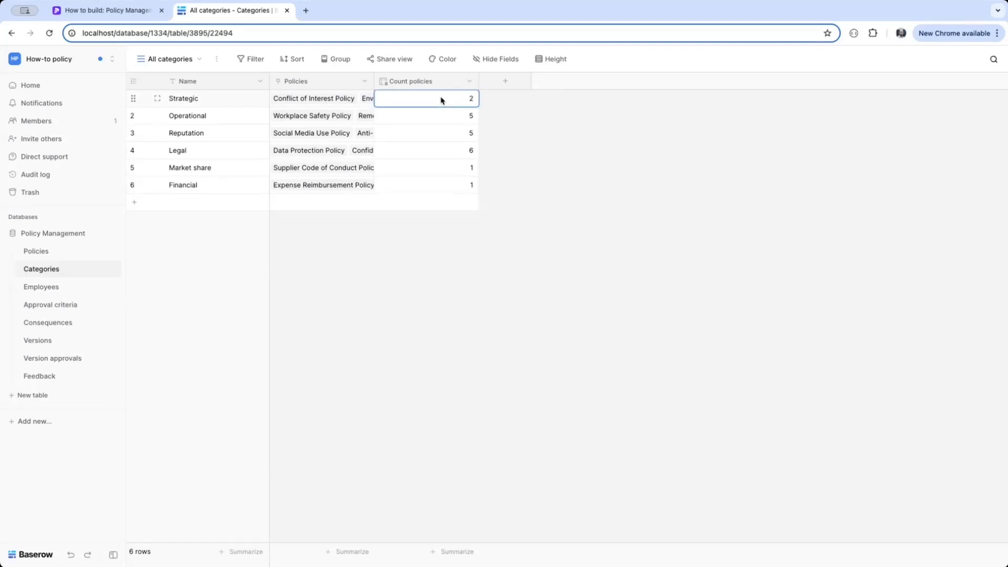
key(Down)
key(Down)
key(Down)
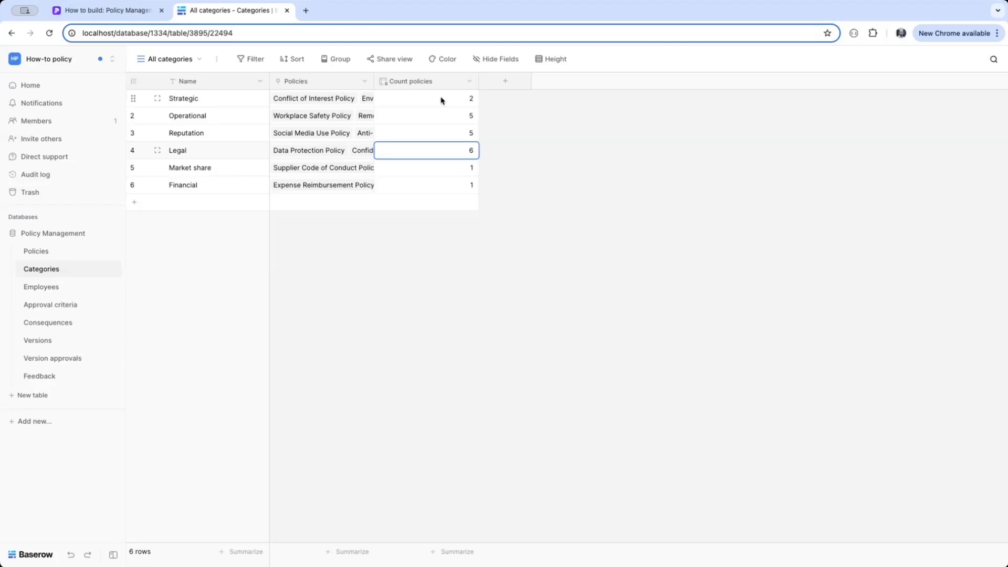
key(Up)
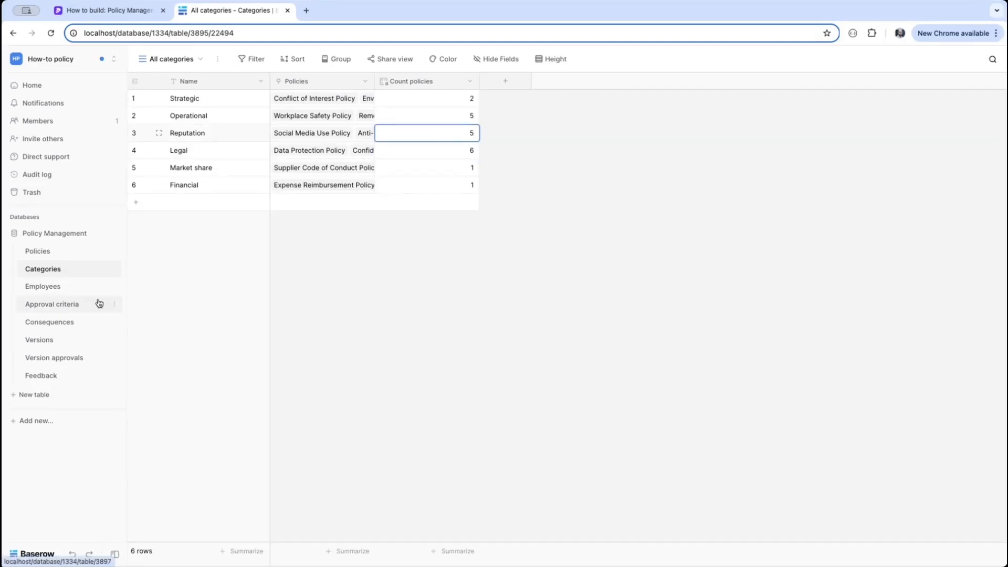
Examine the fields of the Versions table and the descriptions in the Consequences table
click(47, 343)
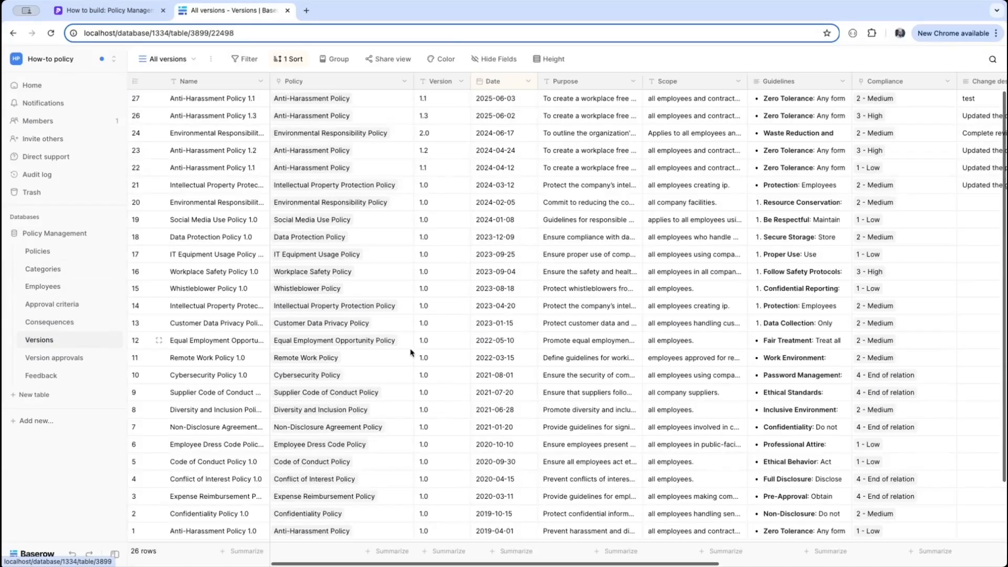
scroll(478, 362, right, 5)
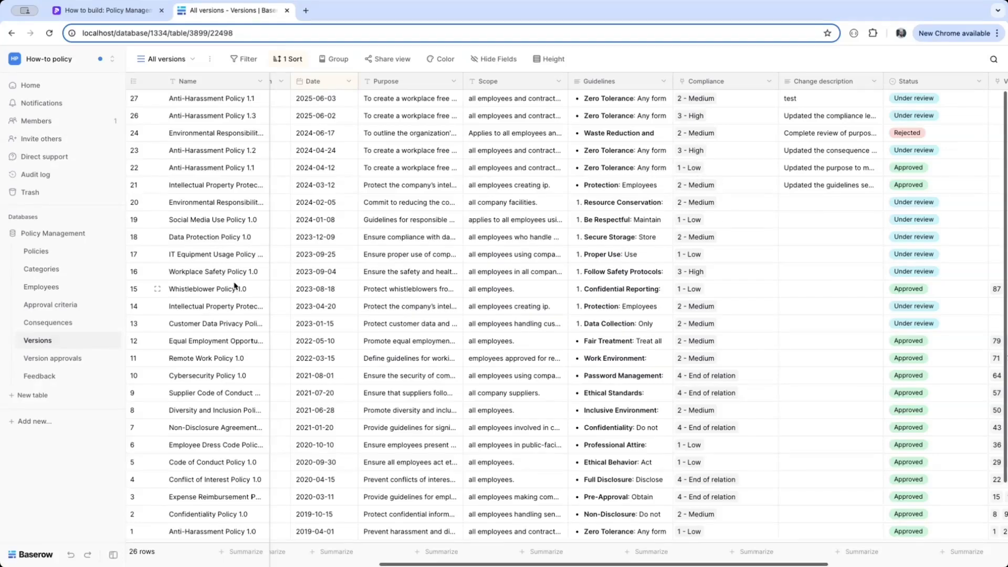
click(47, 327)
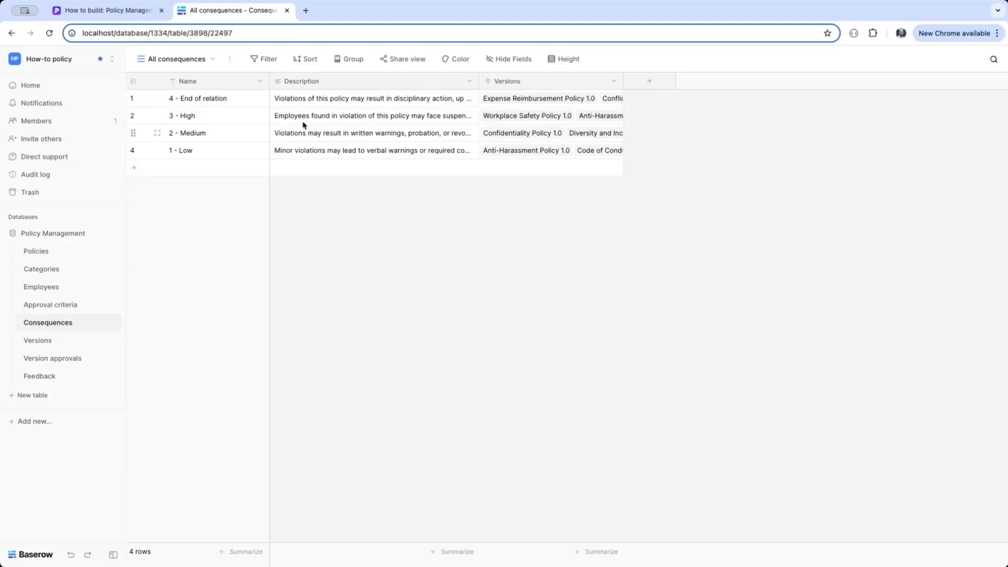
In the Versions table, set up a new Lookup field named Compliance description directly after the Compliance field
click(58, 339)
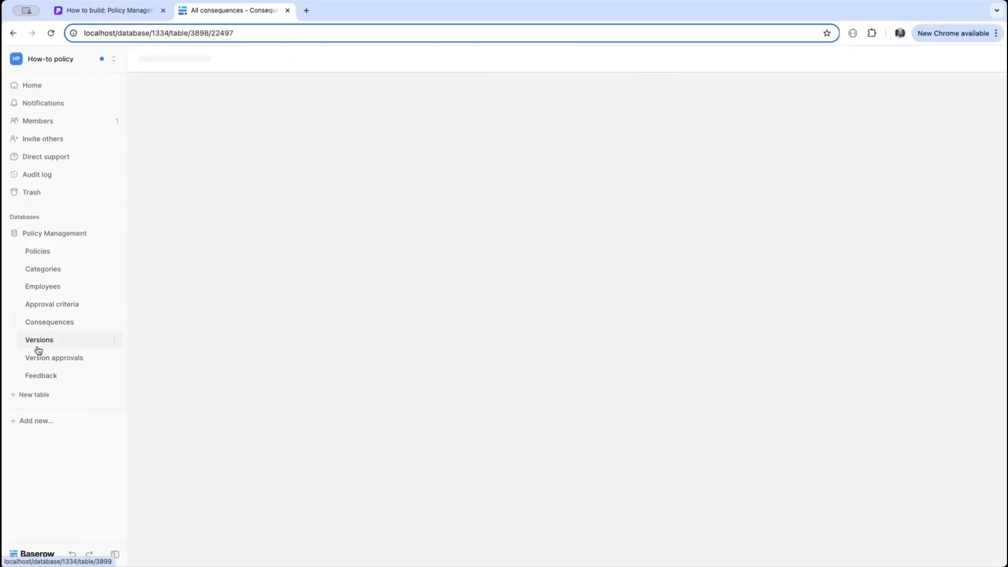
scroll(429, 355, right, 6)
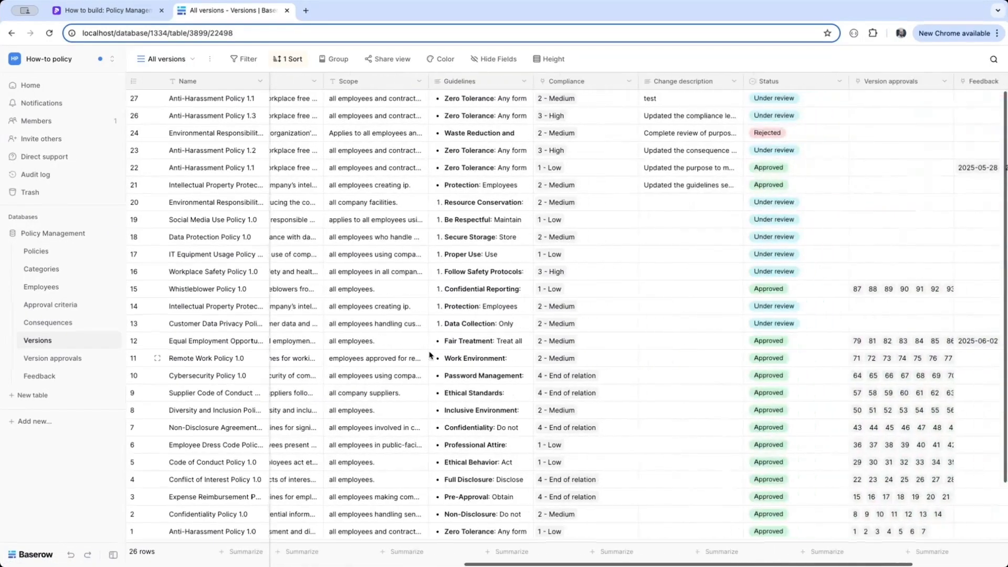
click(633, 85)
click(598, 174)
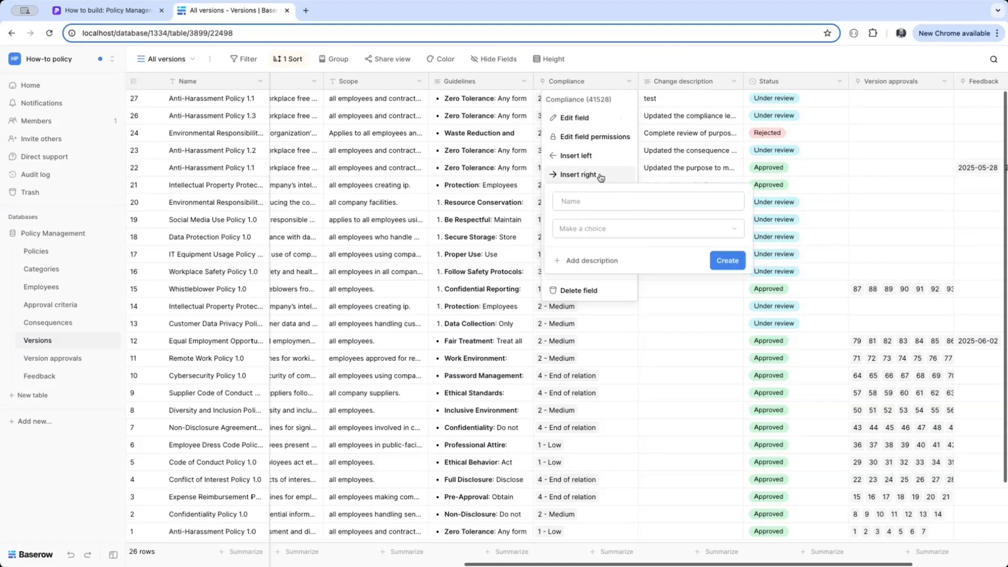
click(602, 227)
text(loo)
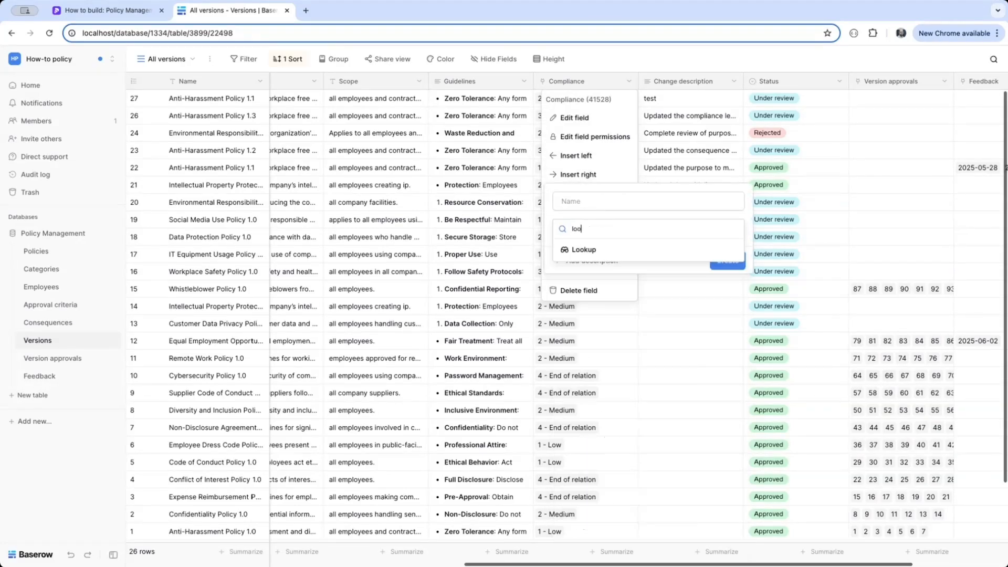
click(590, 251)
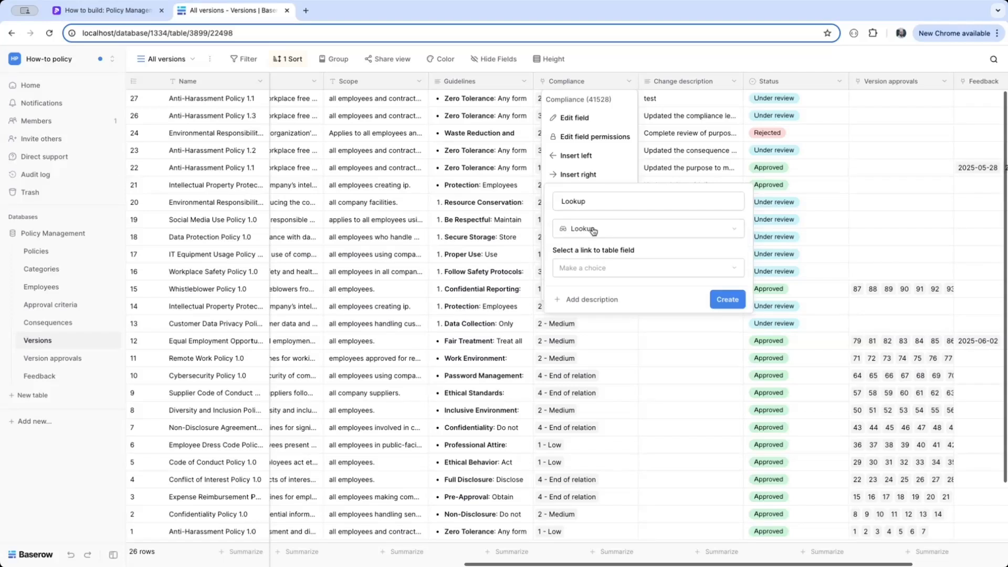
double_click(603, 198)
text(C)
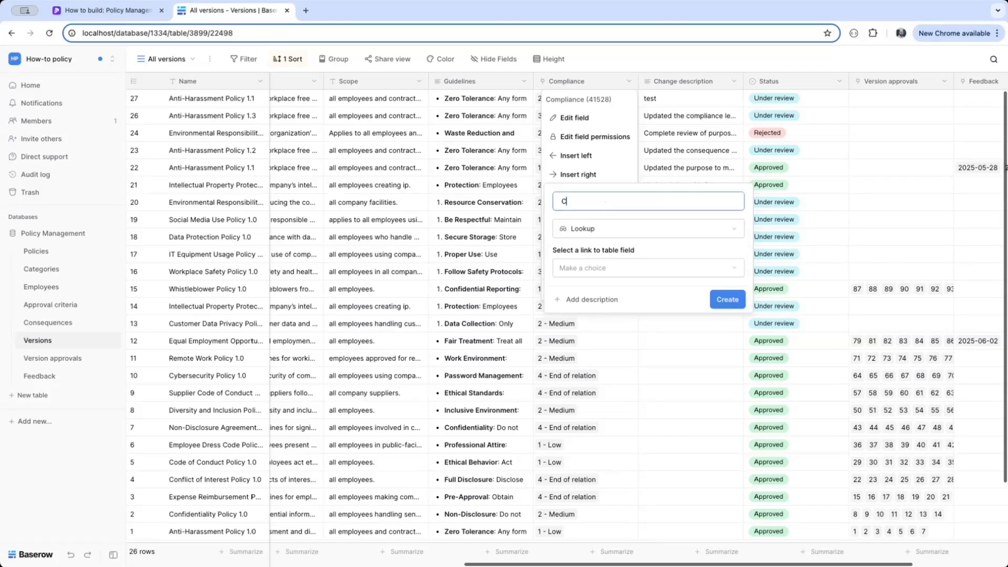
text(ompliance description)
Create the lookup on the Description field through the Compliance link, and slightly widen the Compliance description column
click(599, 267)
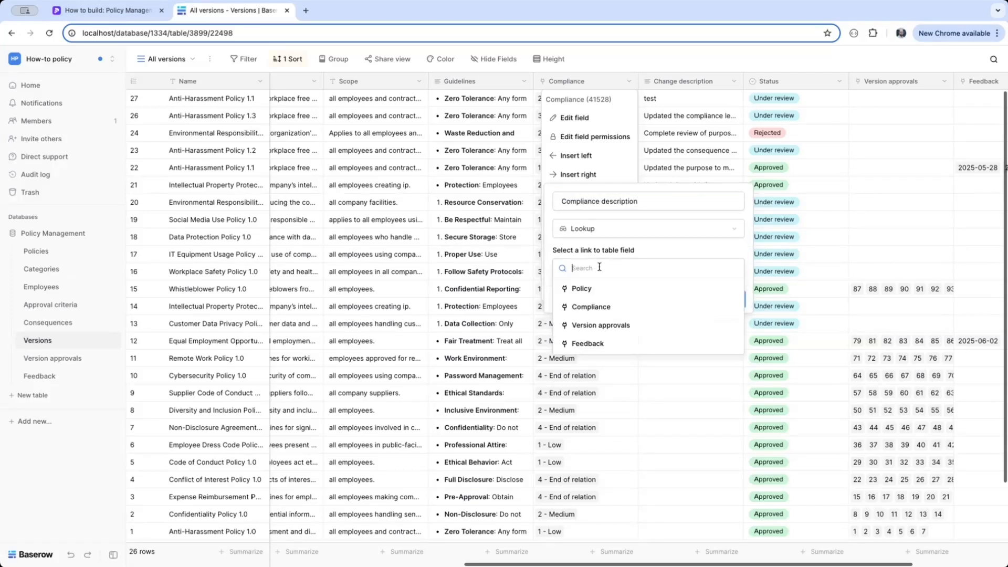
click(591, 308)
click(594, 309)
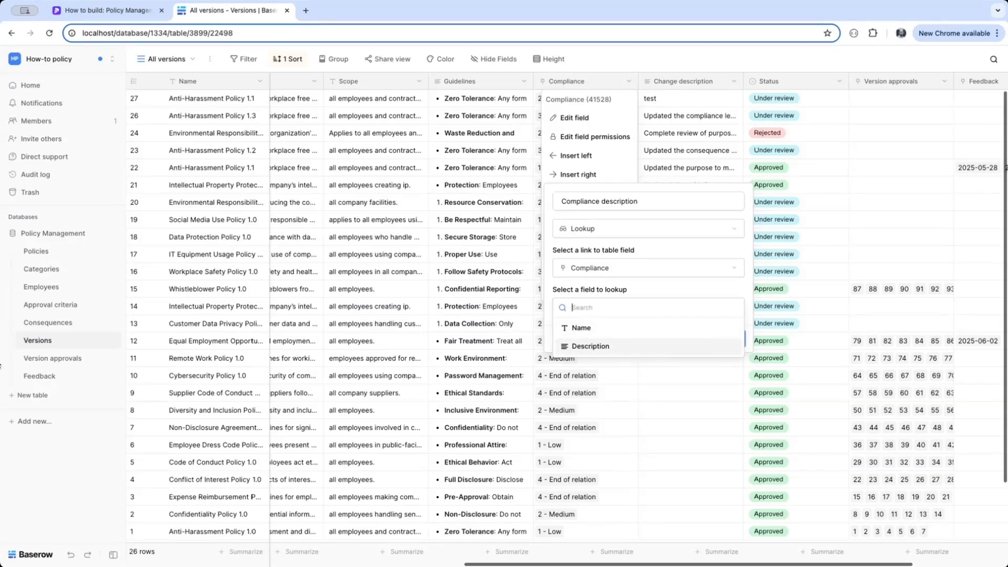
click(591, 345)
click(728, 340)
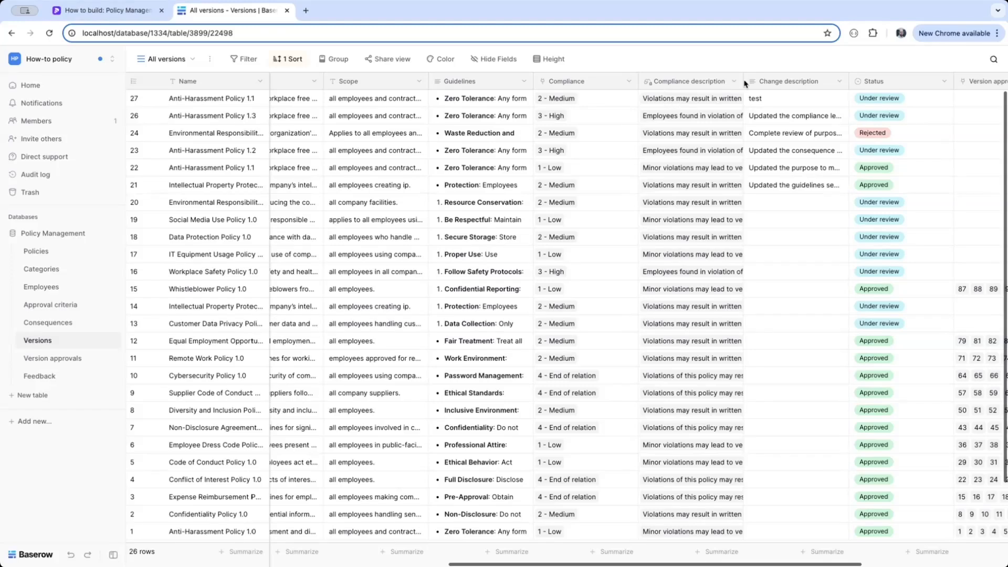
mouse_move(743, 81)
mouse_down()
mouse_move(859, 82)
mouse_move(778, 83)
mouse_move(750, 98)
mouse_up()
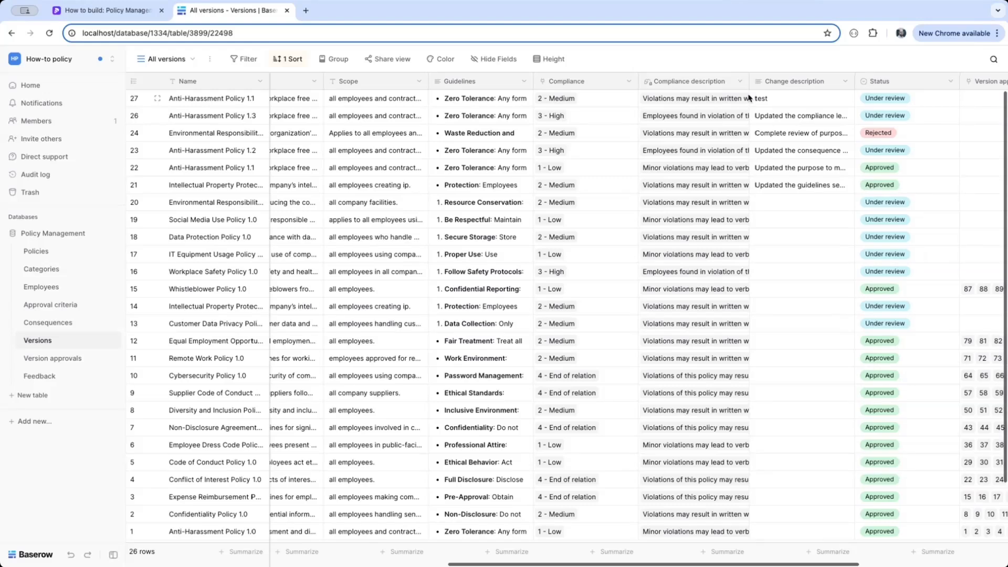
Try linking 3 - High as an additional Compliance value for version row 27, and deselect it again
click(605, 106)
click(596, 103)
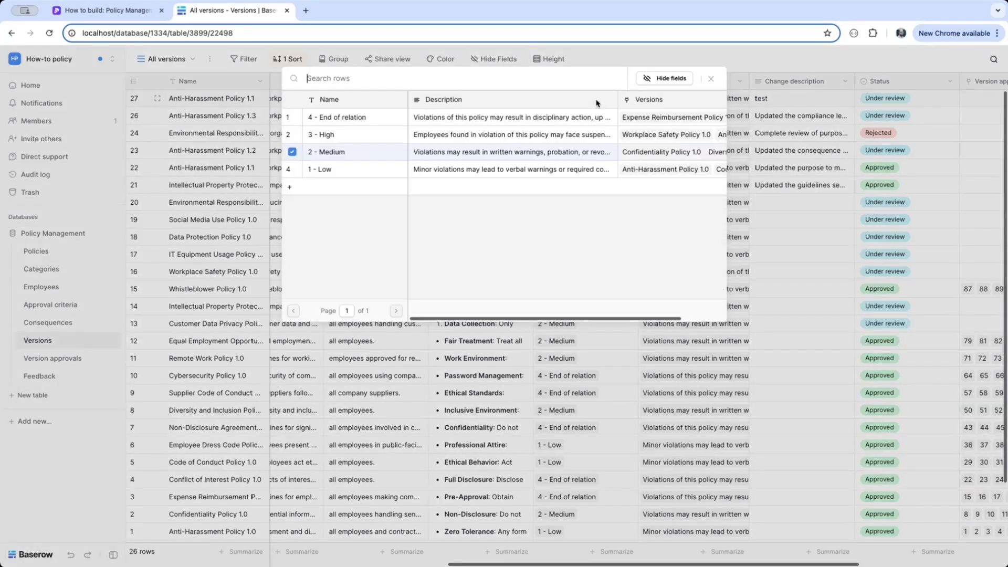
click(326, 135)
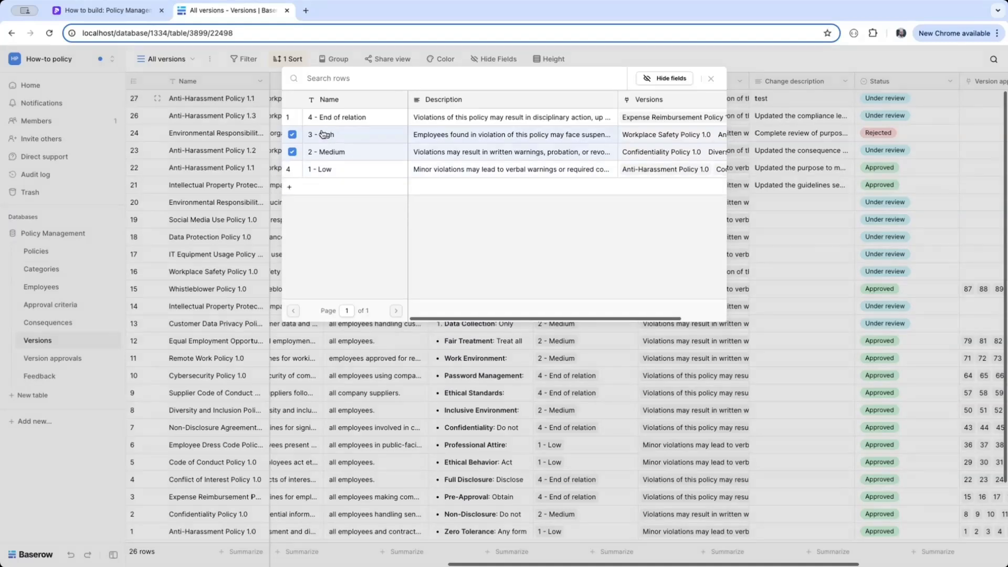
click(294, 136)
click(561, 394)
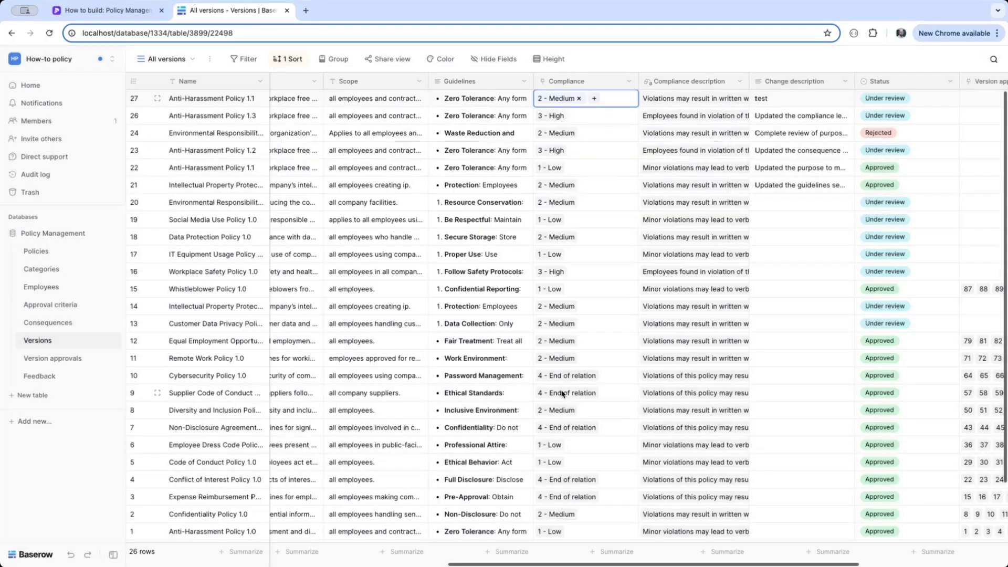
Disallow multiple relationships on the Compliance field that links to the Consequences table
click(629, 81)
click(597, 117)
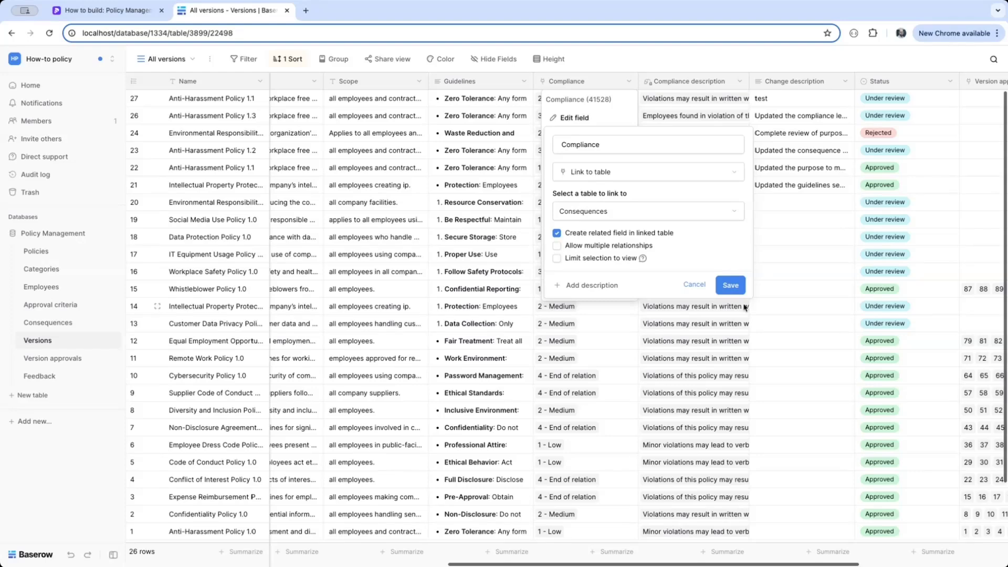
click(730, 284)
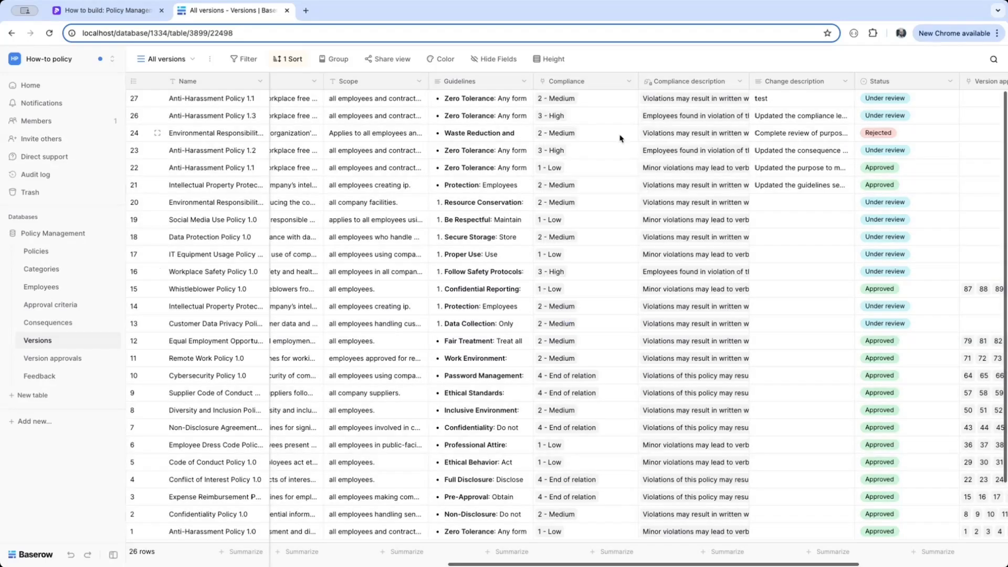
Overwrite the Name of version row 27 with the text "Change this"
click(600, 104)
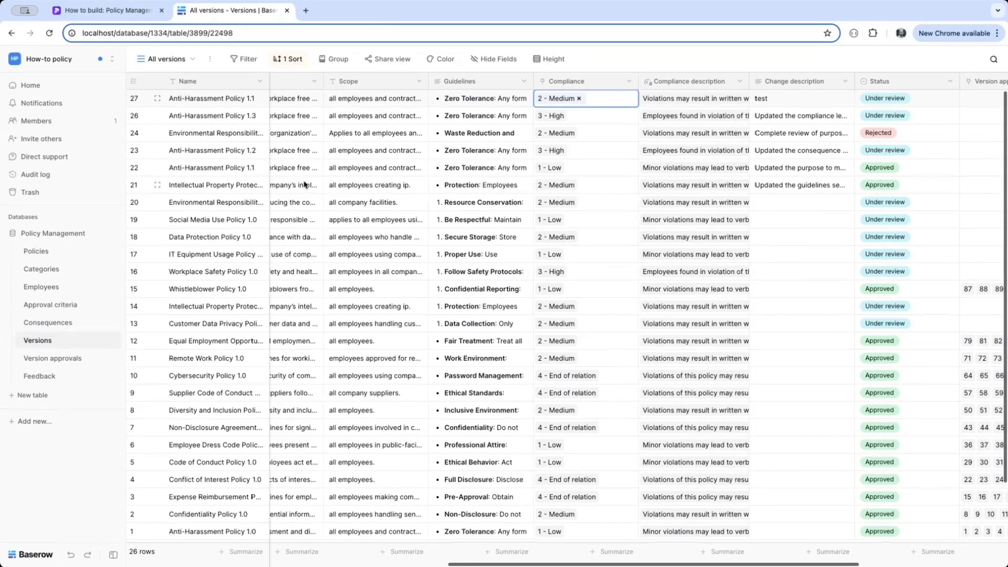
scroll(305, 184, left, 5)
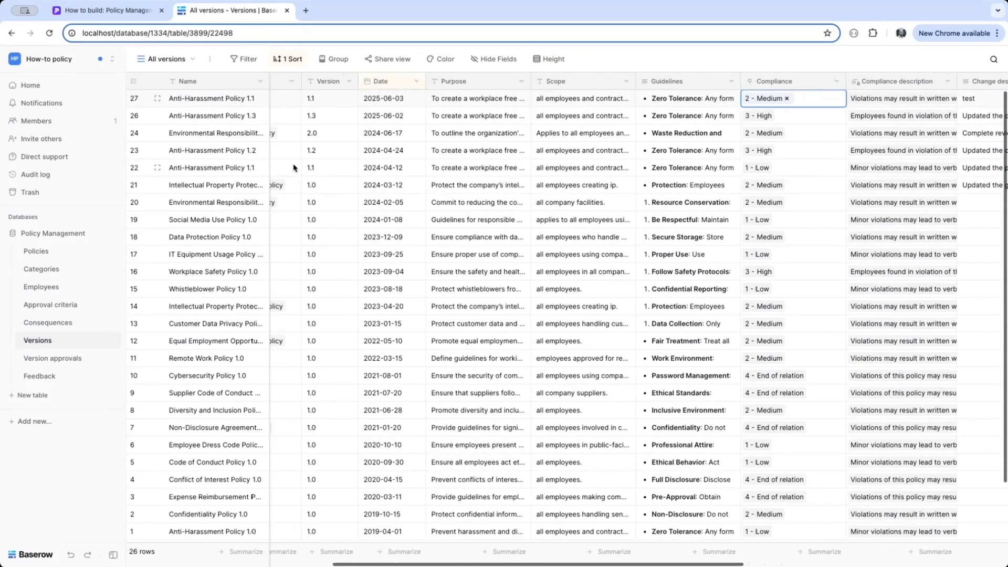
scroll(293, 168, left, 3)
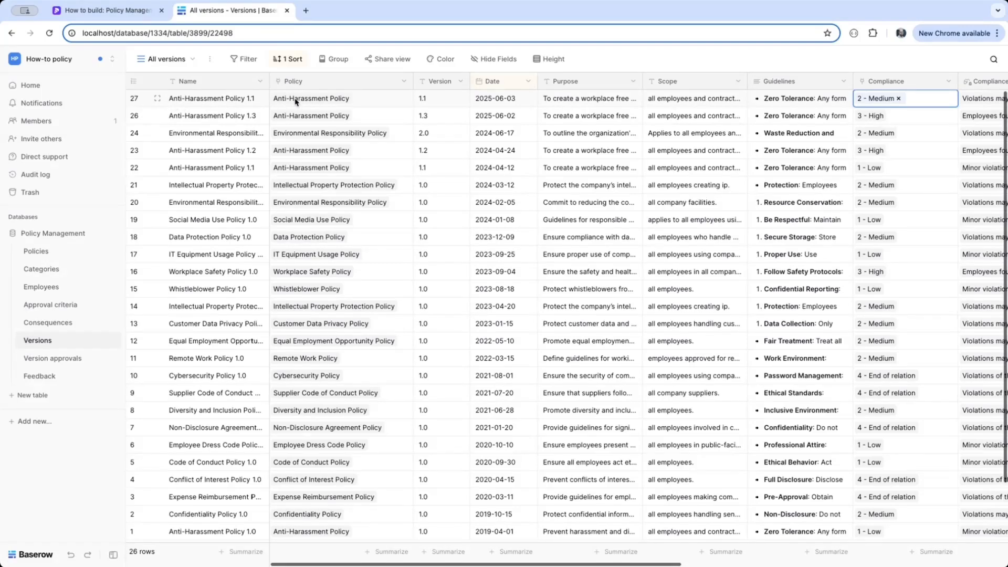
click(217, 99)
text(Change this)
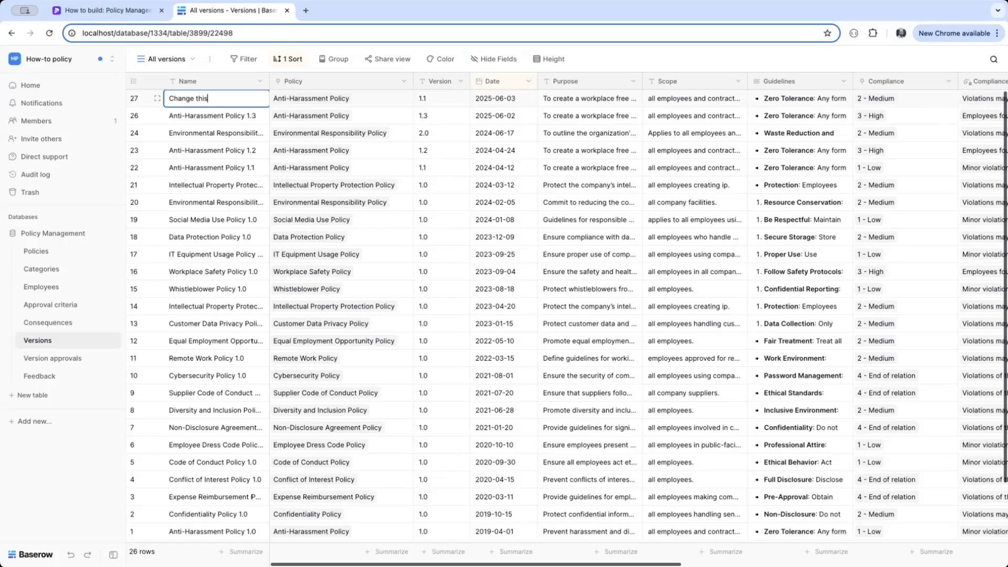
key(Return)
key(Up)
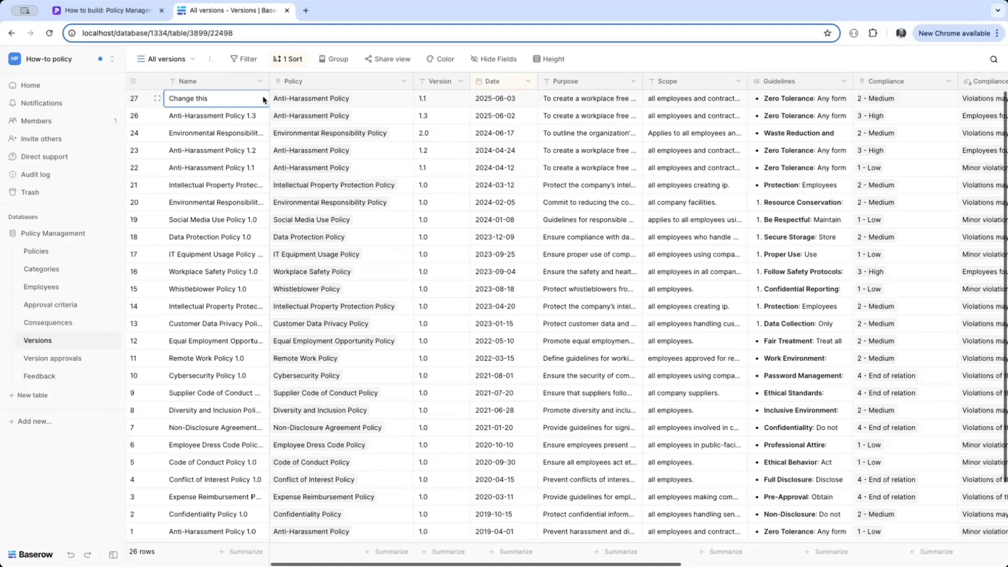
Convert the Name field of the Versions table to a Formula field with the formula field('Policy')
click(259, 82)
click(213, 119)
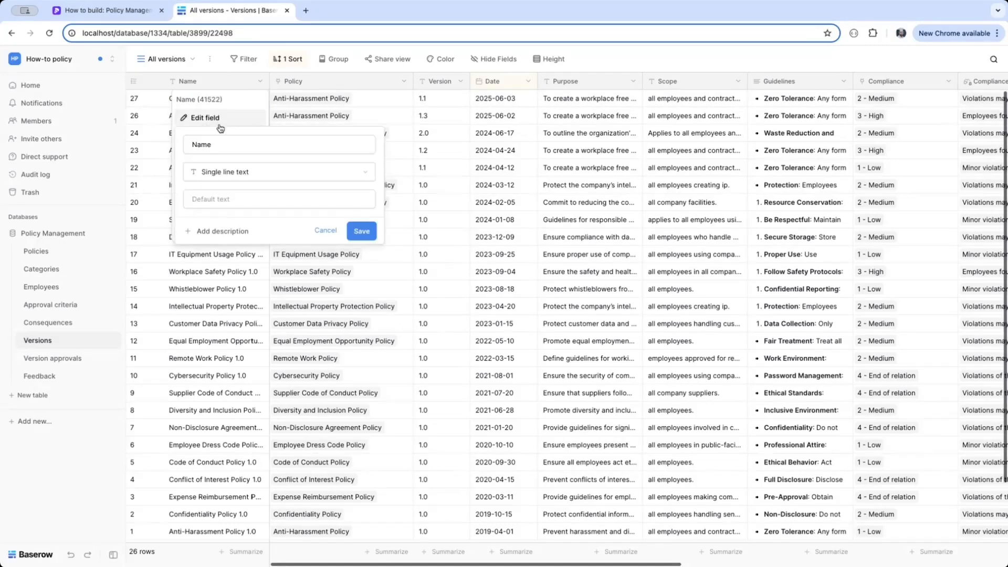
click(231, 172)
text(formula)
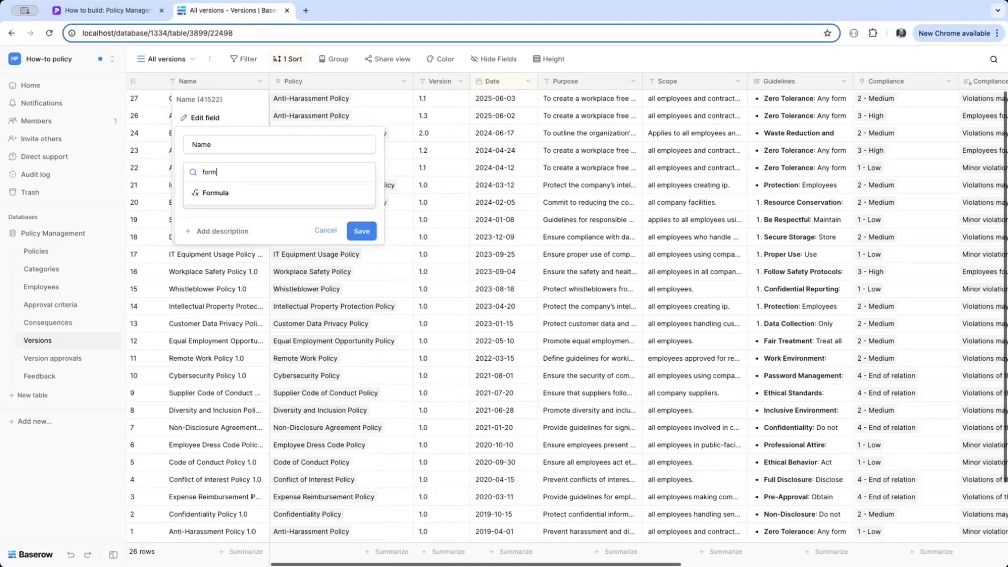
click(212, 193)
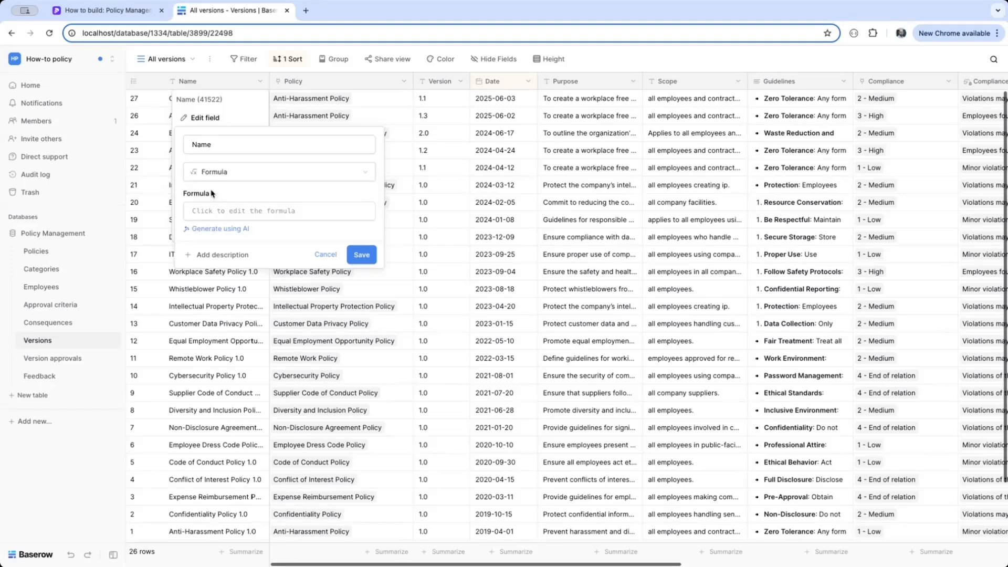
click(226, 215)
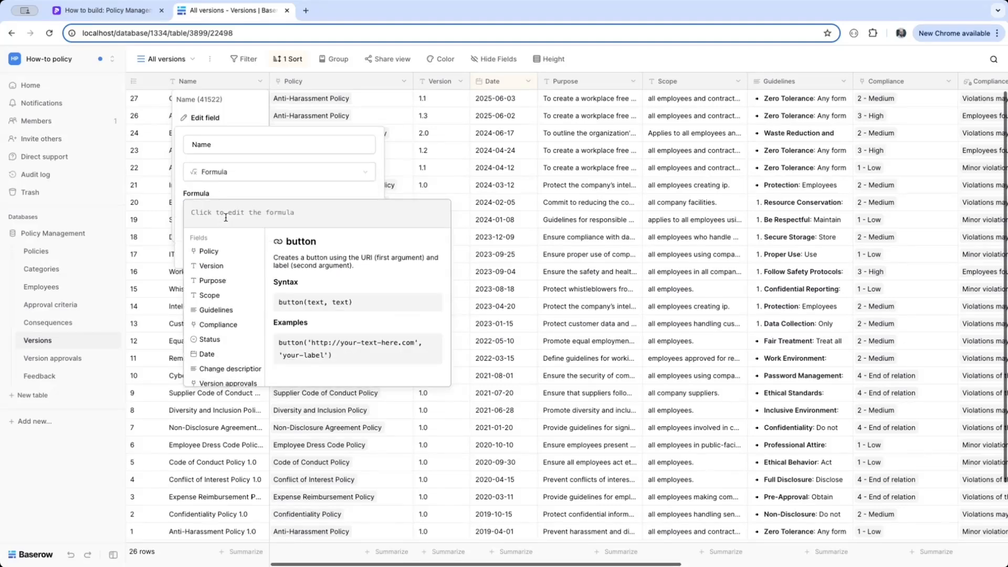
click(211, 255)
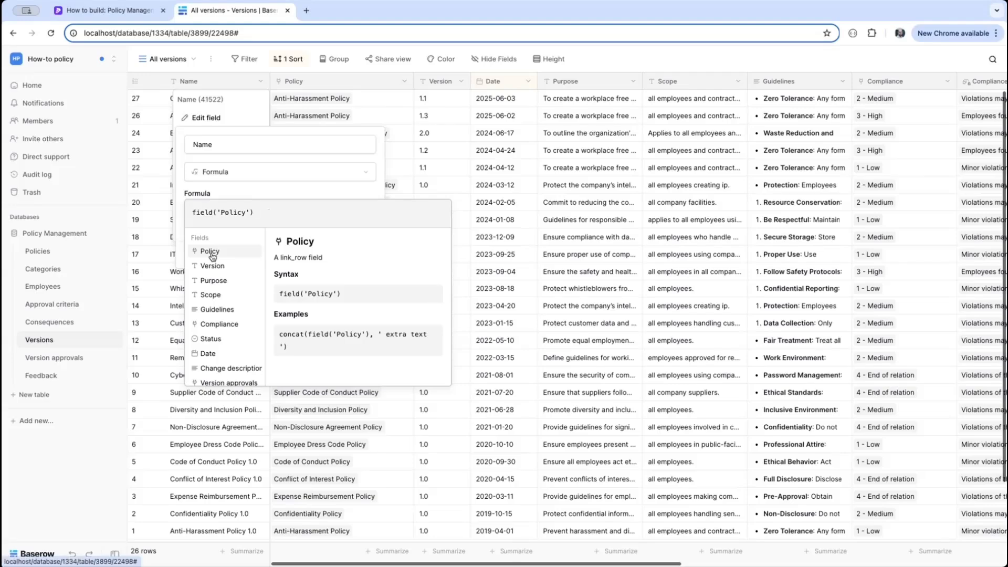
key(Return)
click(359, 274)
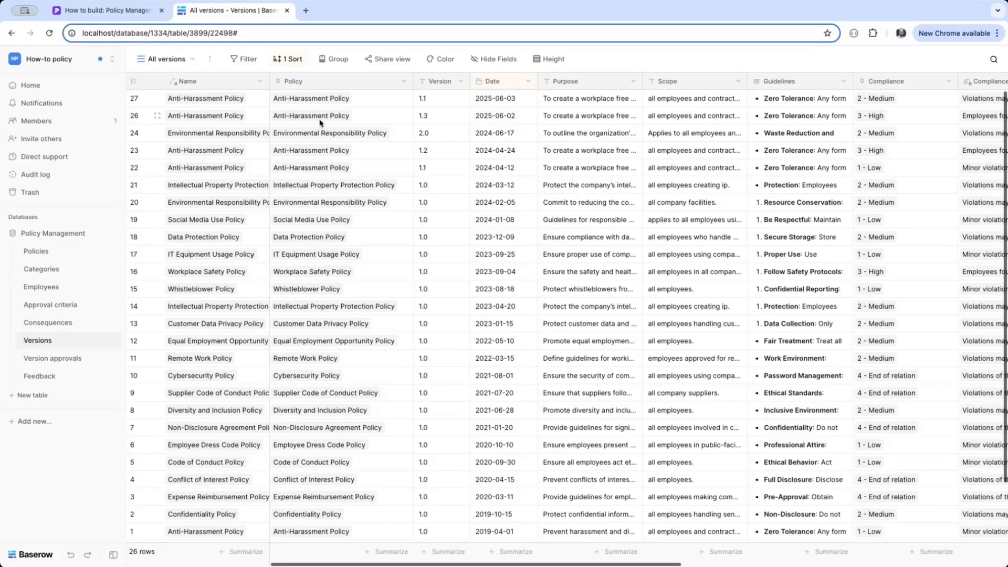
Change the Name field's formula to join(field('Policy'),'') and save it
click(259, 81)
click(206, 117)
click(258, 211)
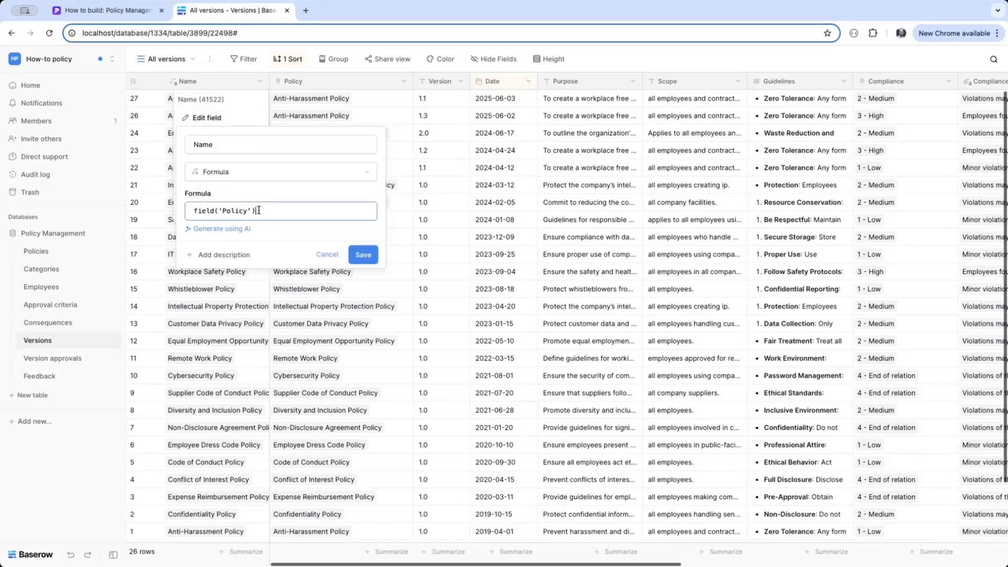
key(super+a)
key(Left)
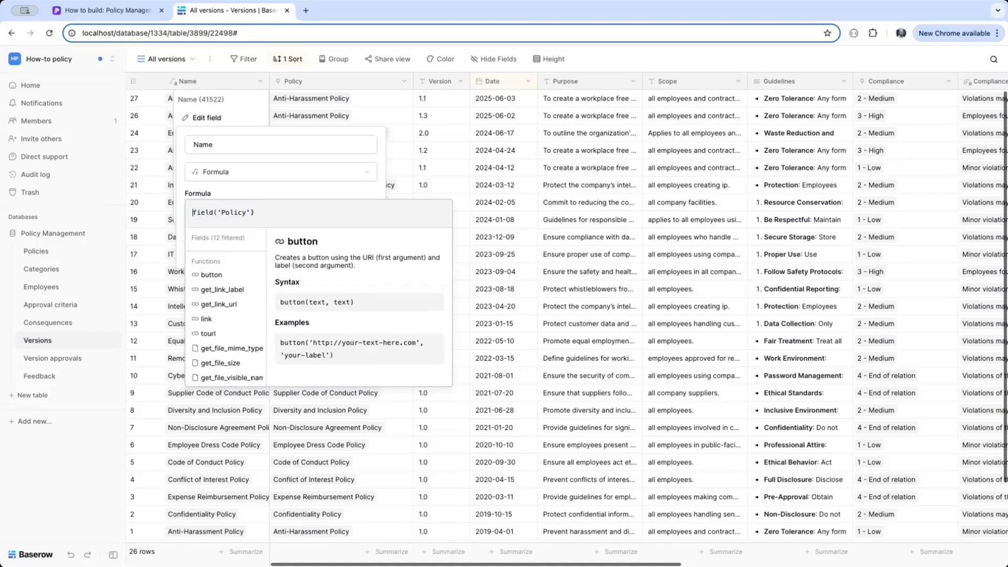
text(join)
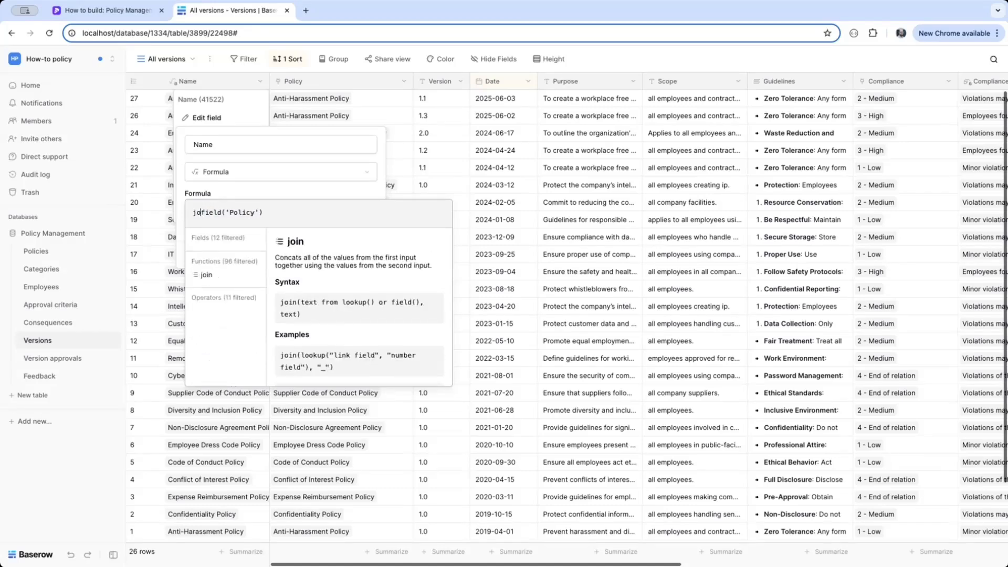
text(()
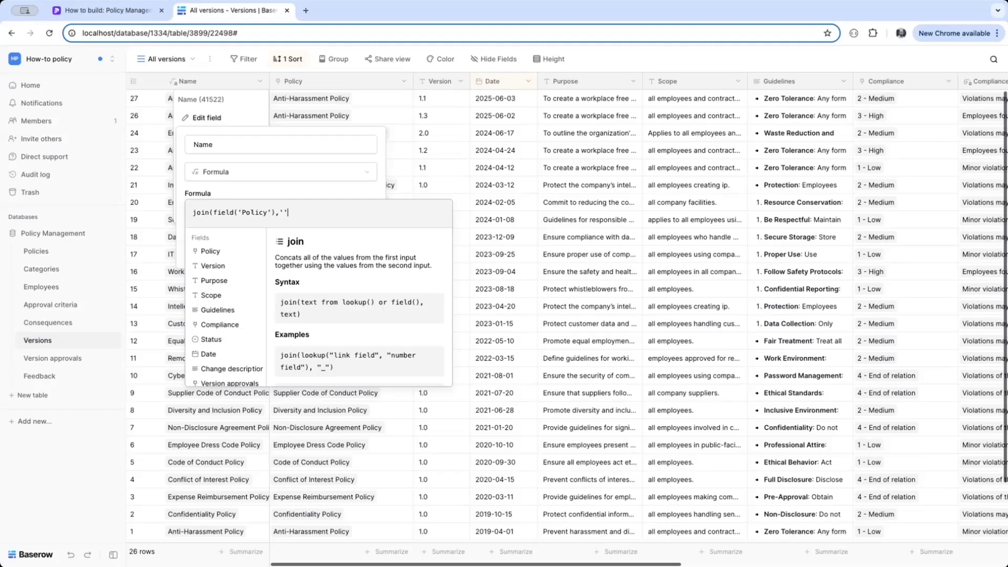
text())
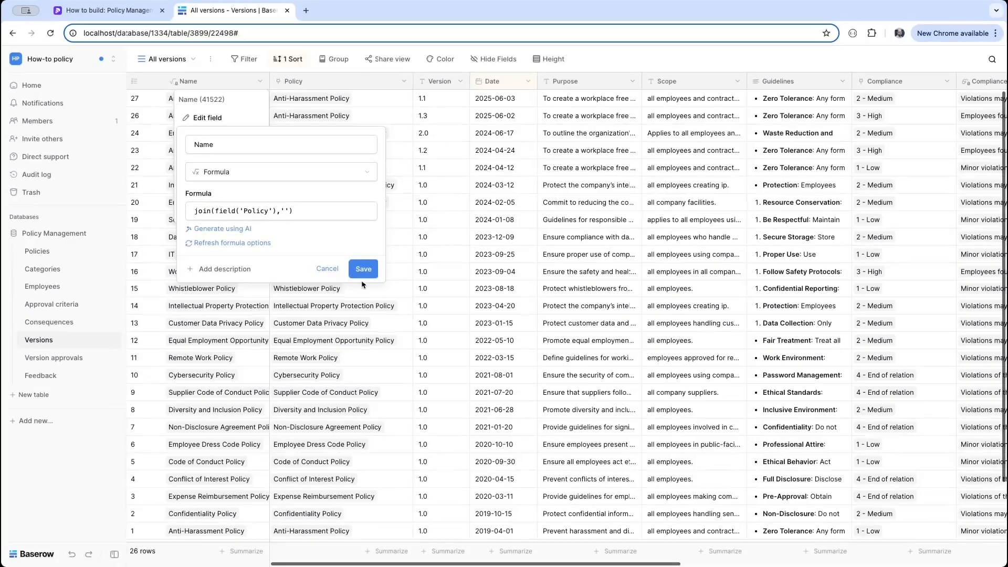
click(366, 269)
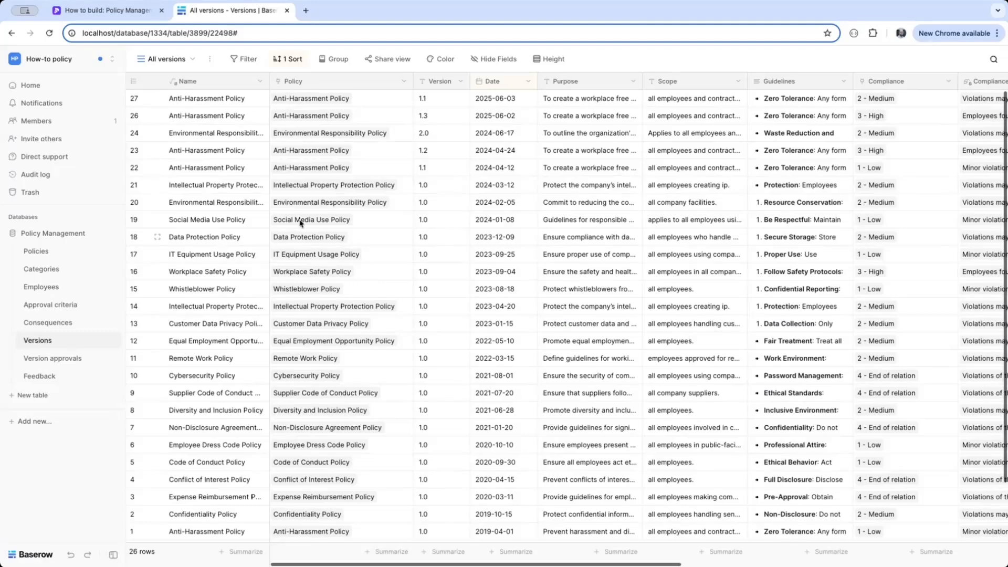
Edit the Name field's formula again and put an opening concat( before the join expression
click(261, 81)
click(227, 115)
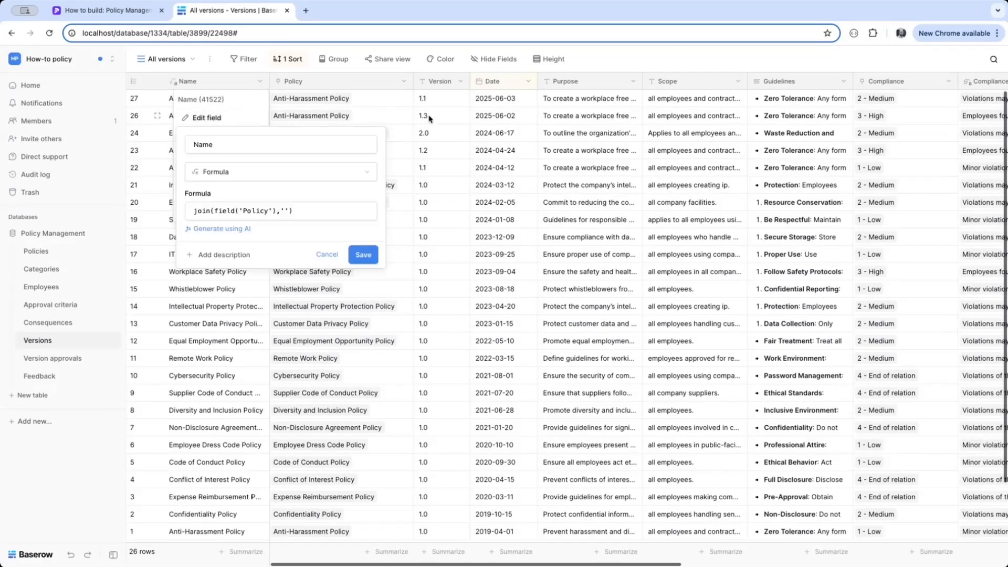
click(307, 216)
key(super+a)
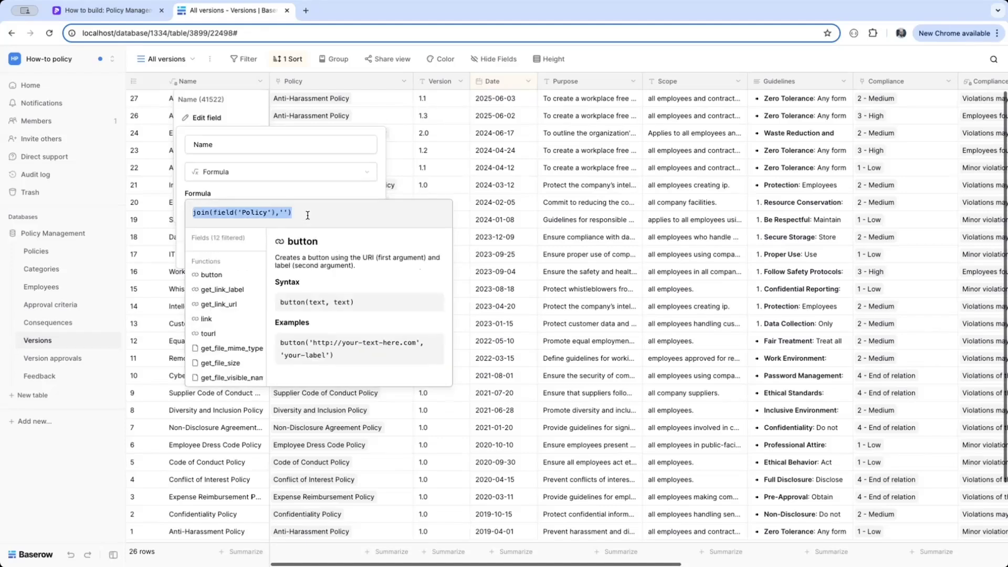
key(Left)
text(concat()
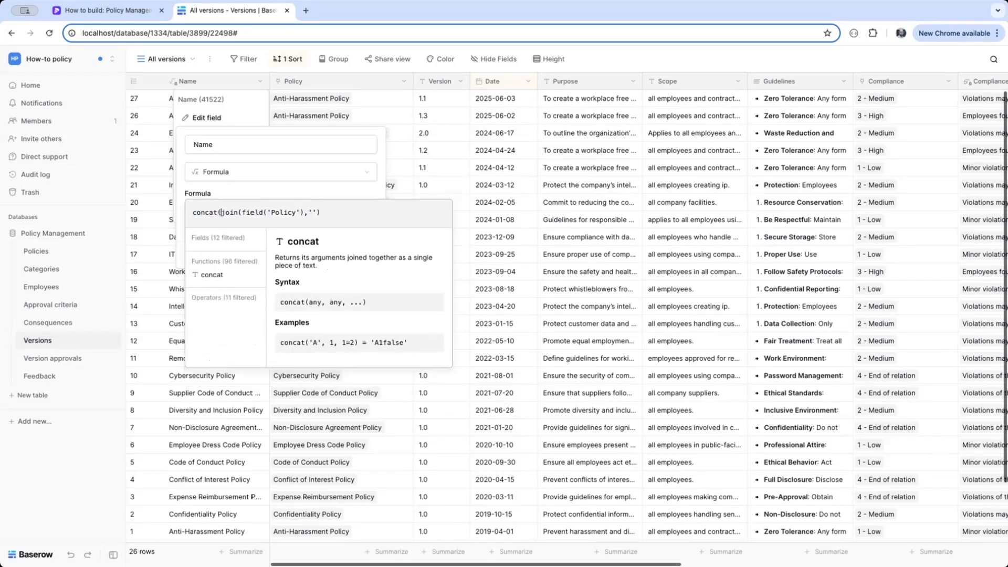
Complete the formula as concat(join(field('Policy'),''),' ',field('Version')) and save the Name field
click(339, 216)
text(,' ')
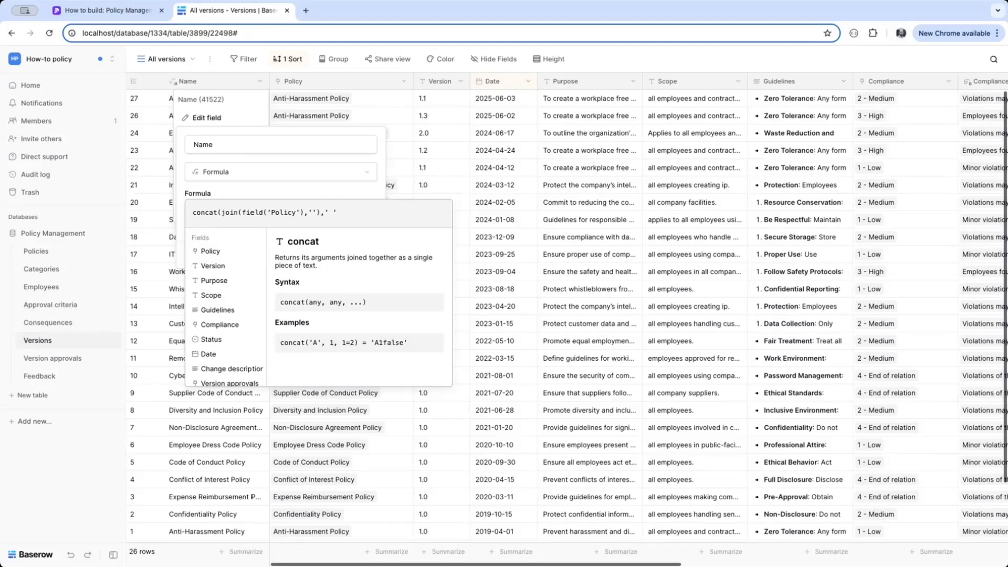
text(,)
click(216, 264)
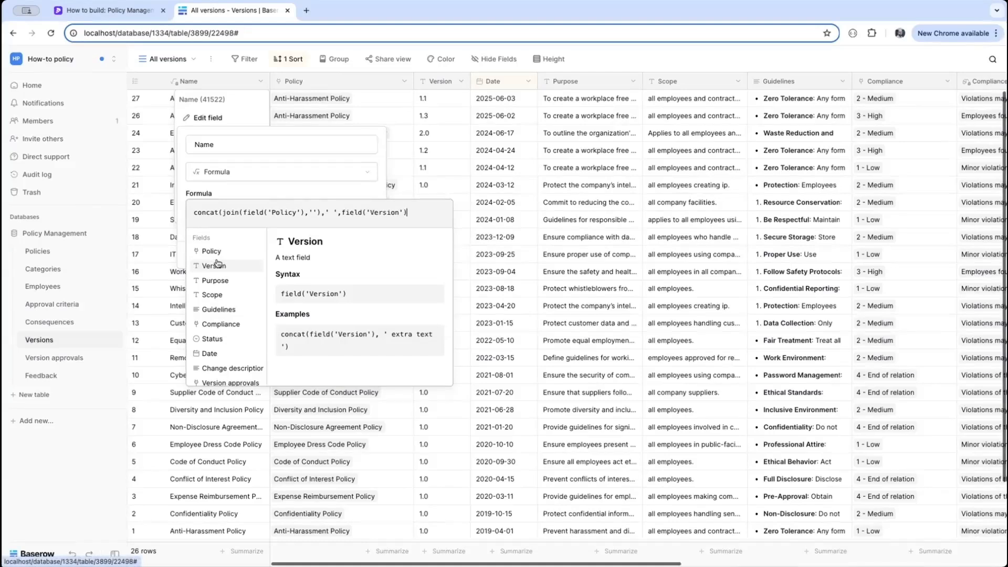
text())
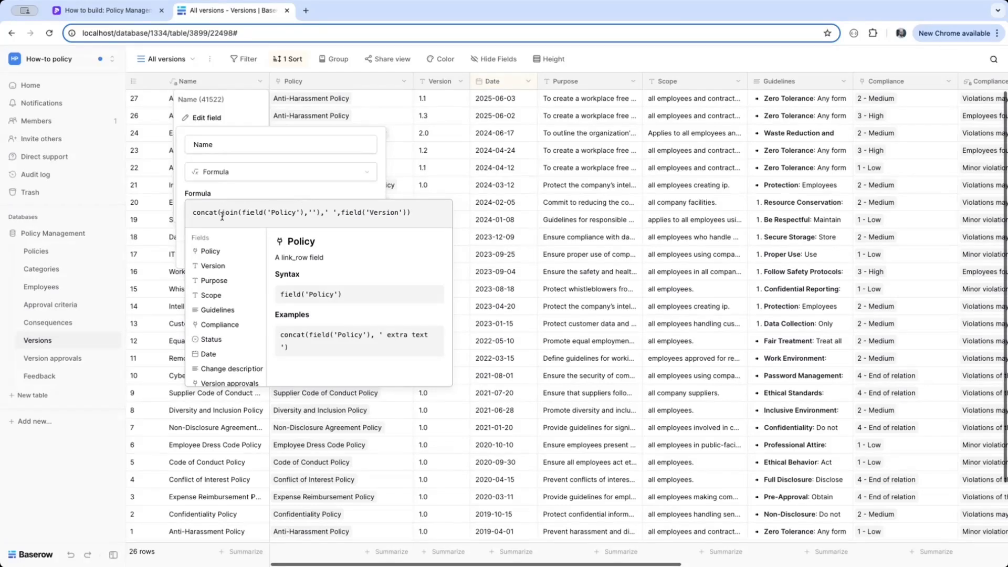
drag(223, 214, 305, 215)
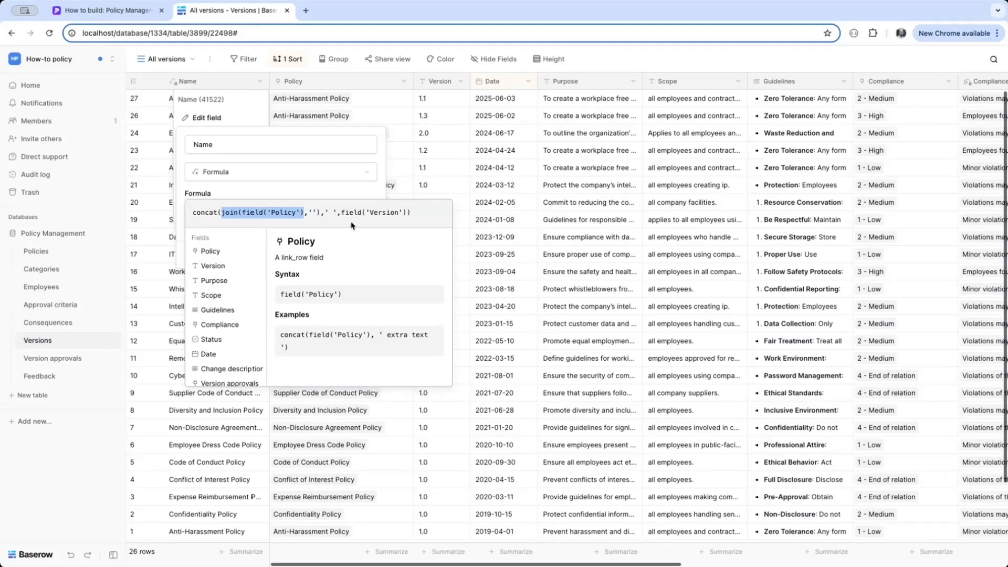
click(418, 211)
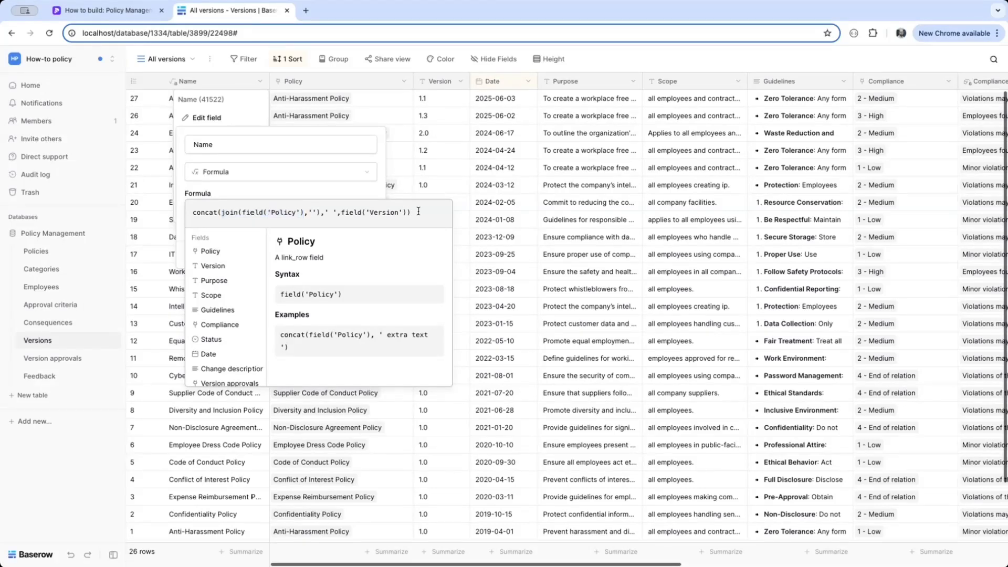
click(361, 269)
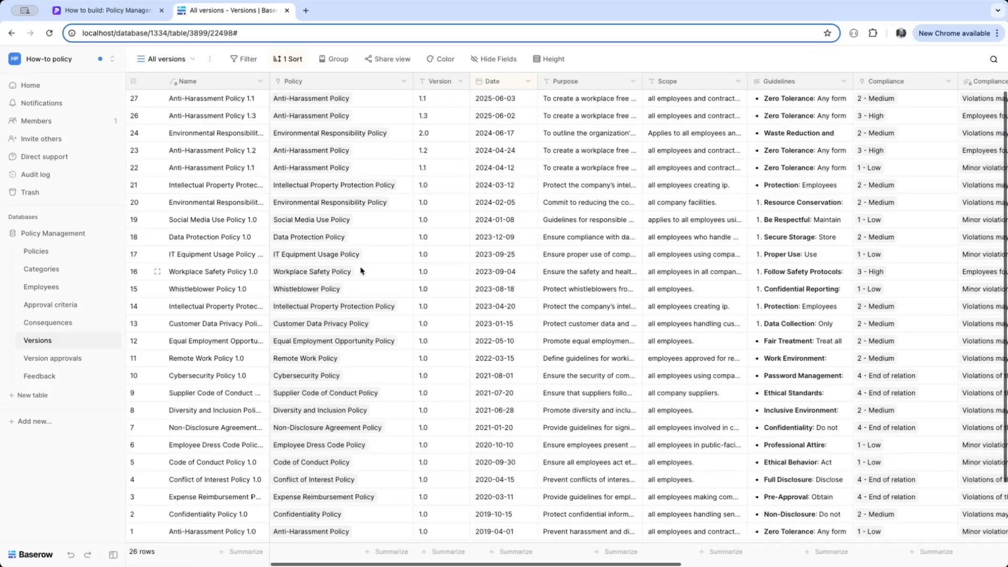
Add a new row to the Versions table, link it to Cybersecurity Policy and set its version to 2.3
scroll(261, 377, down, 3)
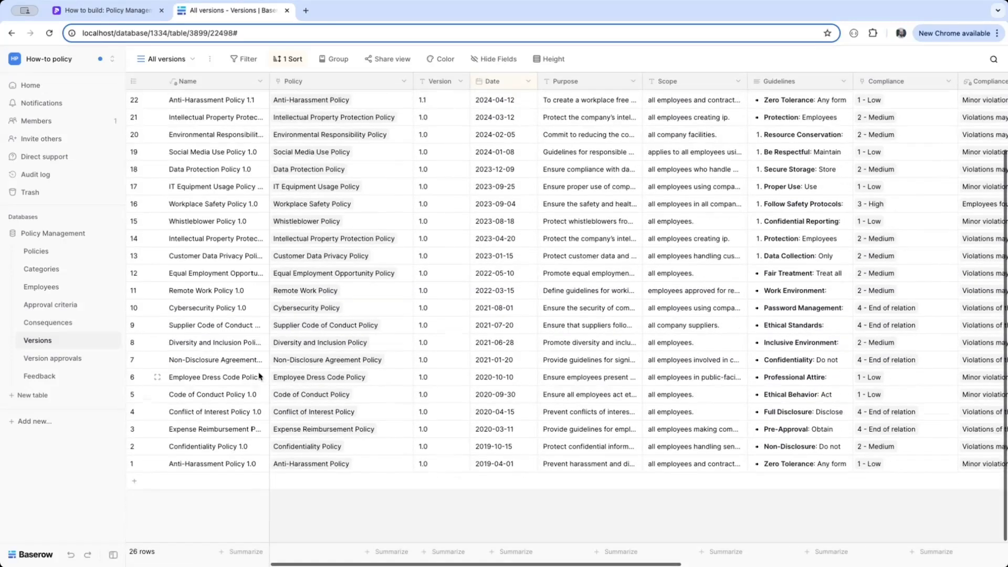
click(213, 481)
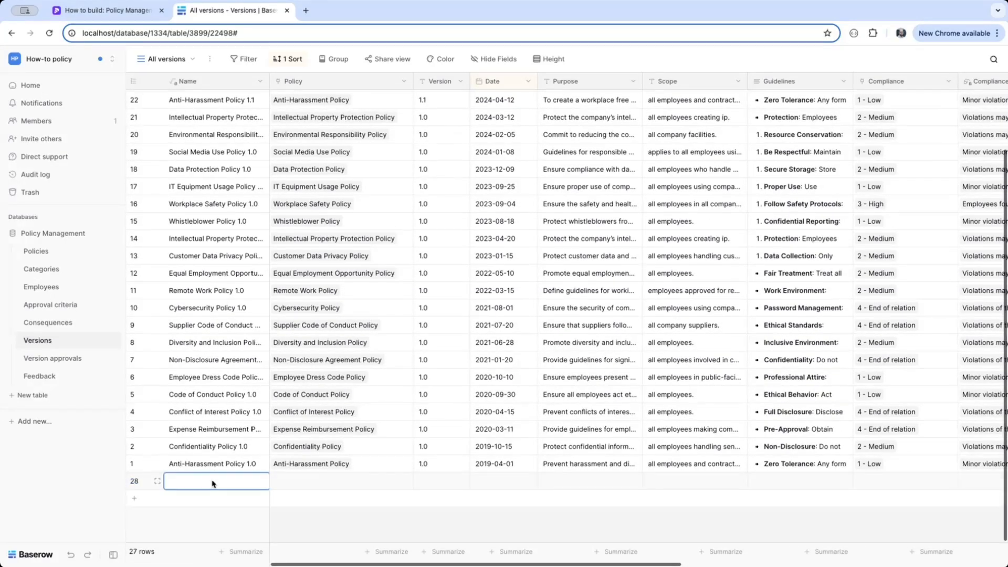
key(Tab)
click(277, 481)
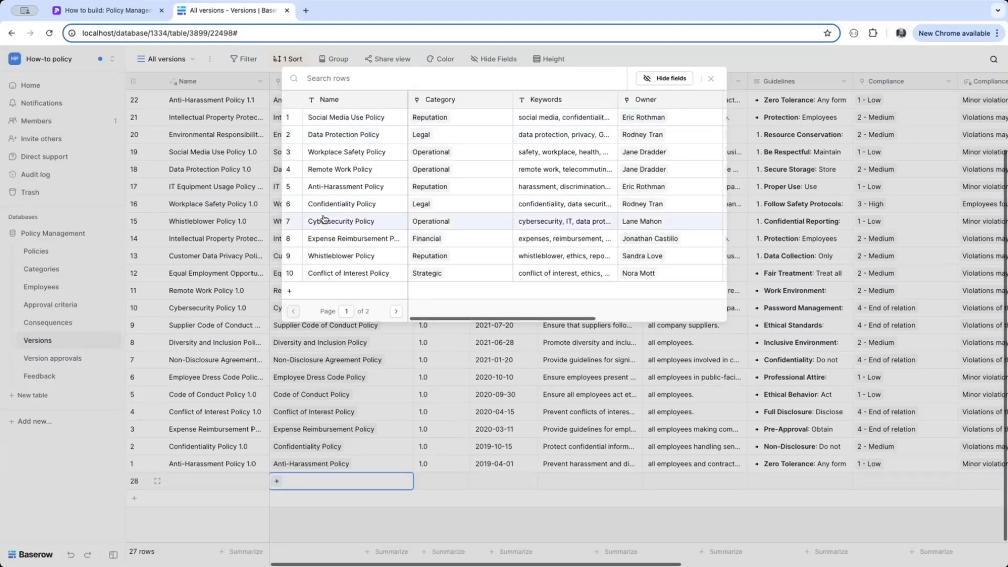
click(324, 221)
click(434, 481)
text(2)
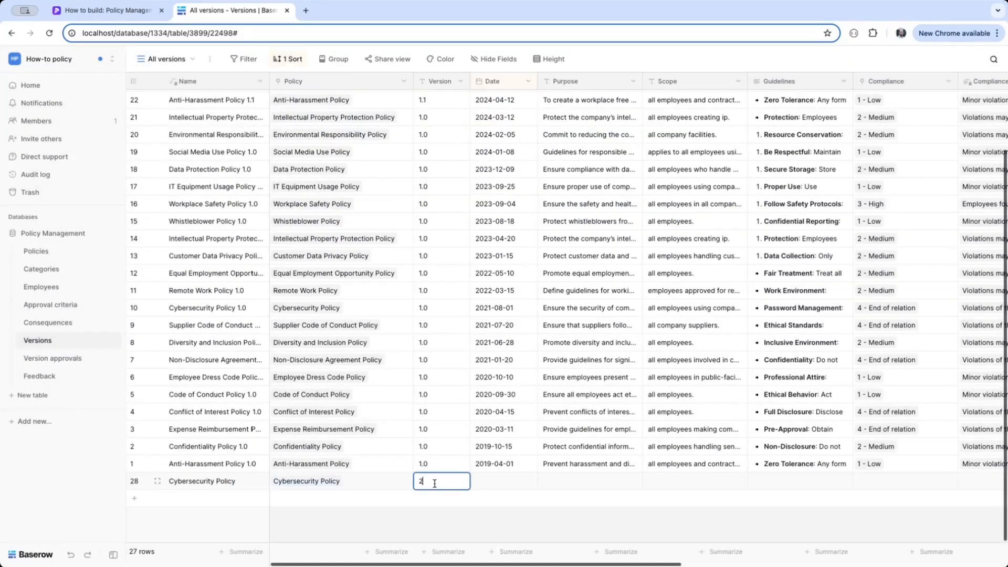
text(.3)
key(Return)
click(224, 482)
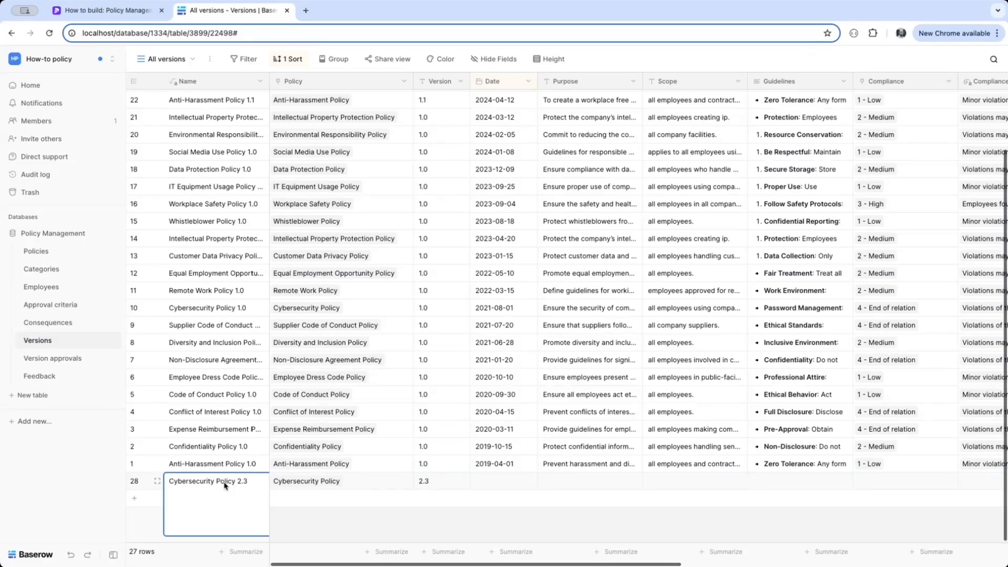
Group the rows of the All versions view by the Policy field
click(158, 59)
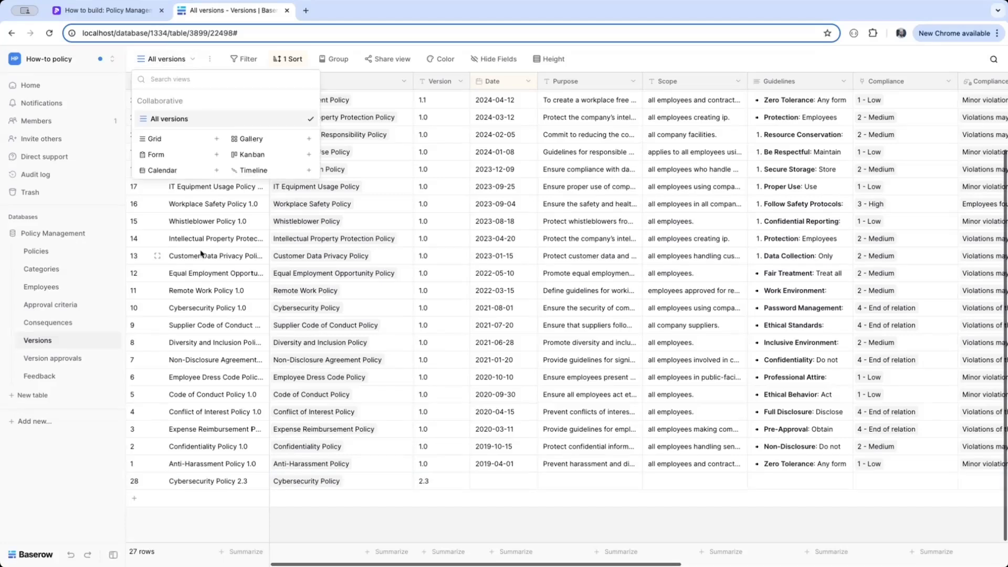
click(334, 59)
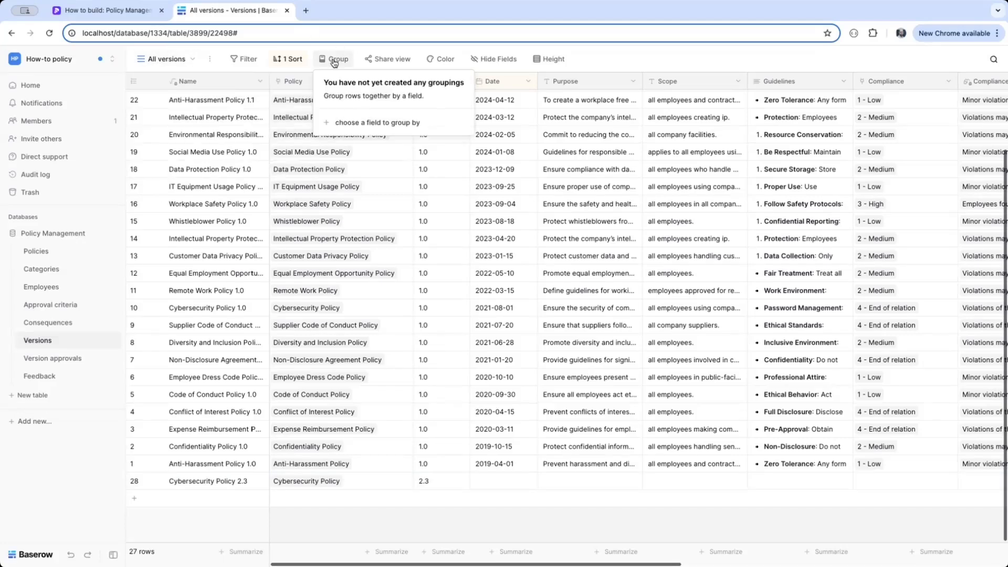
click(358, 129)
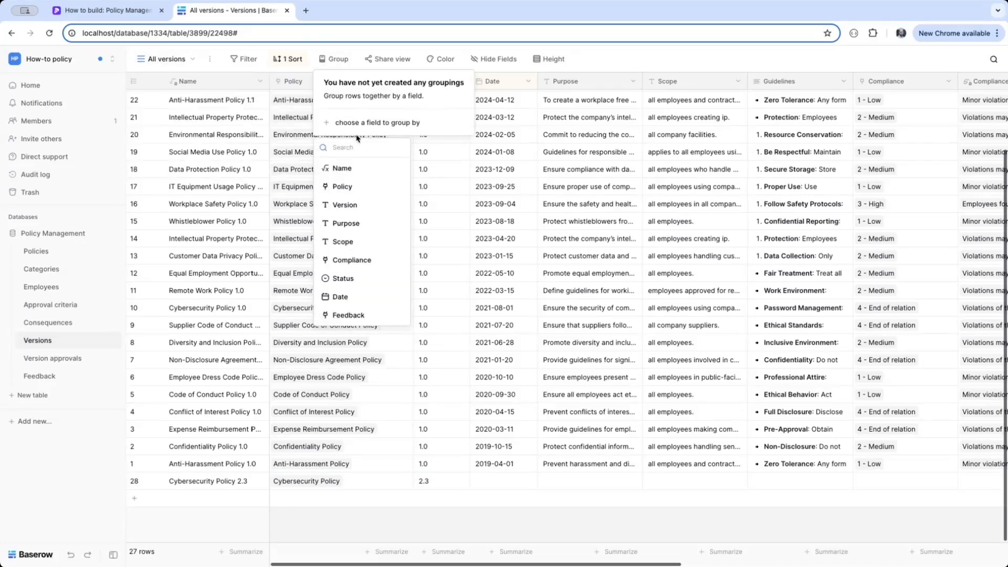
click(355, 189)
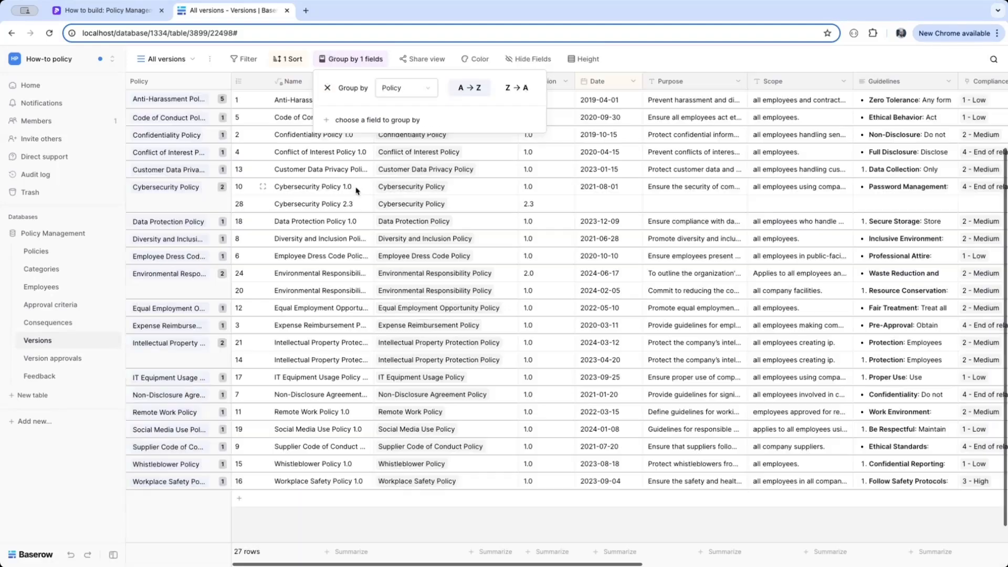
Examine the grouped rows and the remaining fields of the All versions view
click(162, 100)
scroll(161, 101, up, 1)
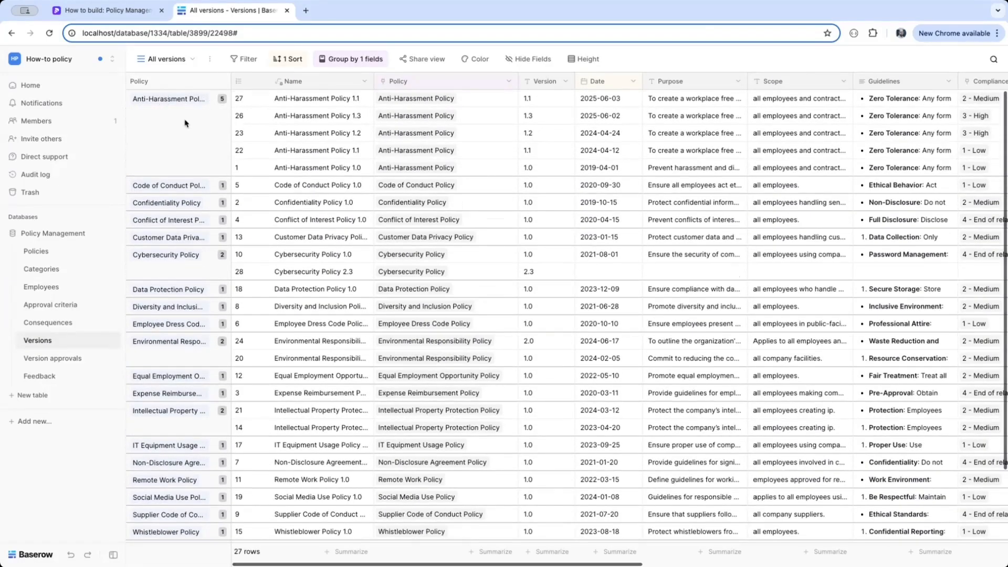
scroll(483, 152, right, 1)
scroll(482, 153, right, 10)
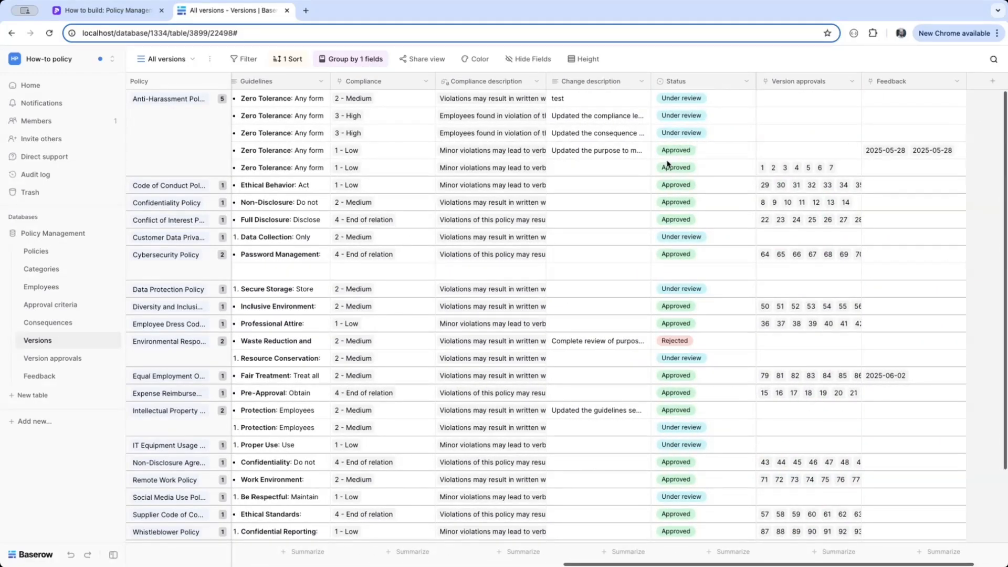
scroll(666, 163, left, 10)
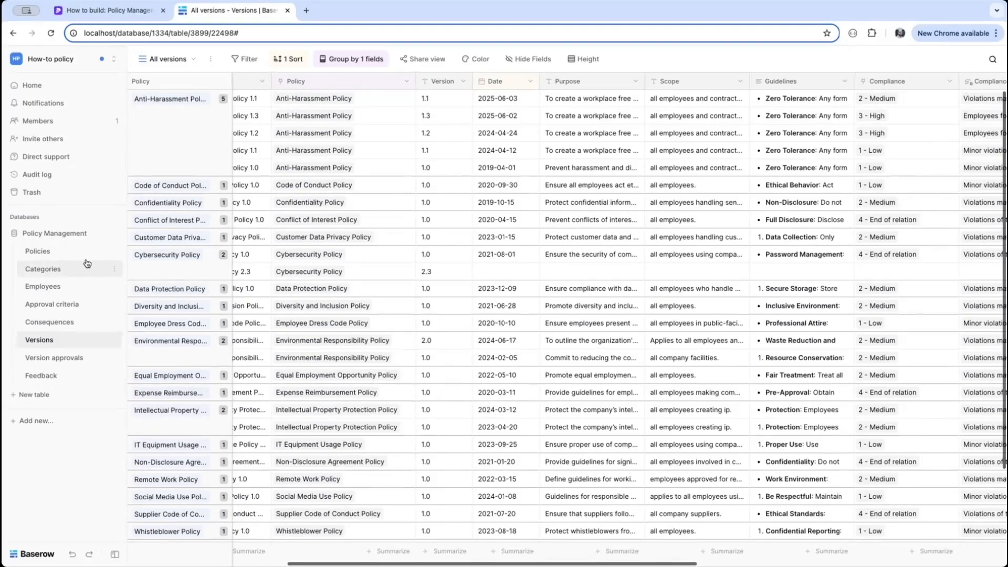
Open the Policies table and inspect the linked versions of several policies, including Anti-Harassment, Data Protection and Cybersecurity
click(60, 251)
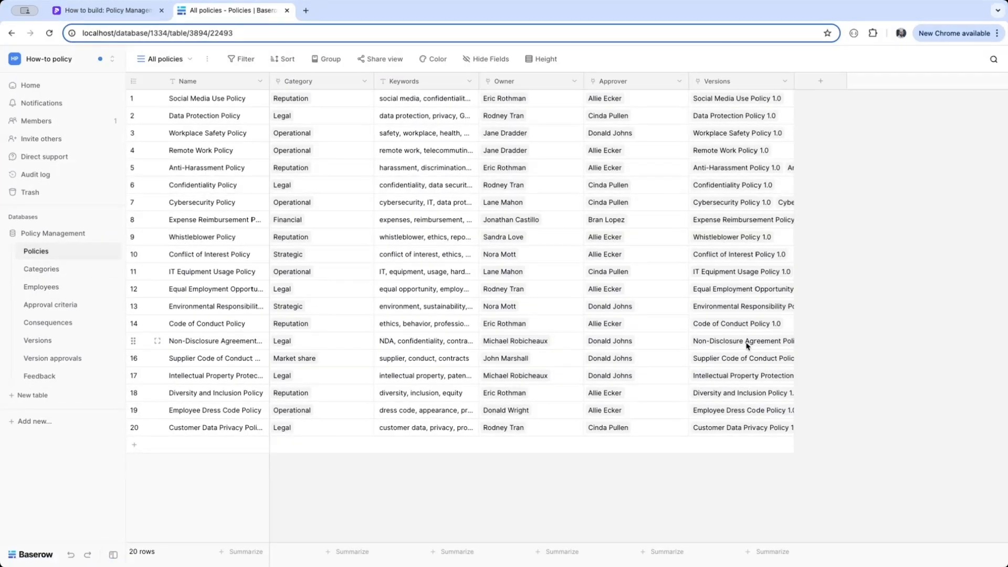
click(179, 175)
key(Right)
key(Right)
key(Right)
key(Right)
key(Right)
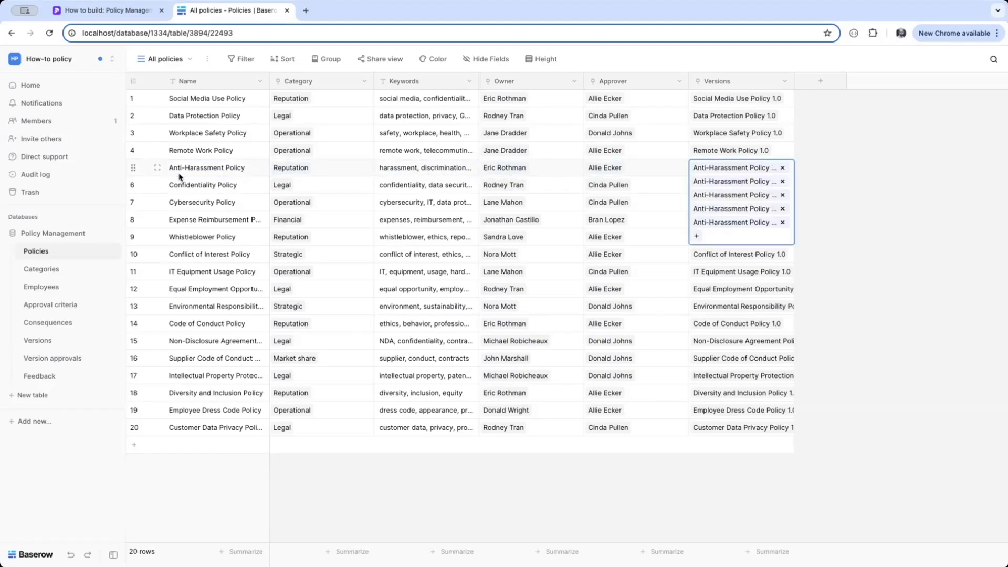
key(Up)
key(Up)
key(Up)
key(Up)
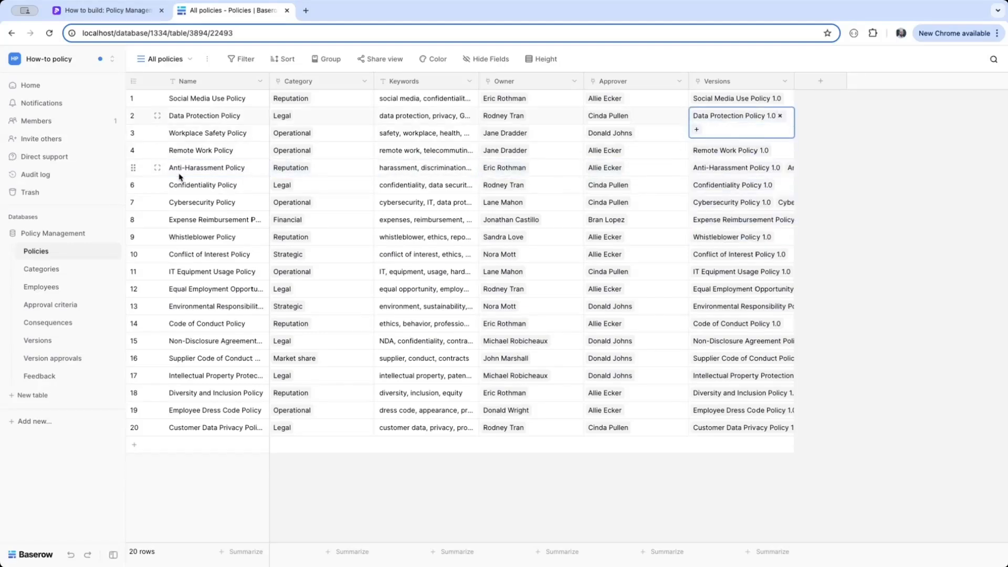
key(Down)
key(Down)
key(Down)
key(Down)
key(Down)
key(Down)
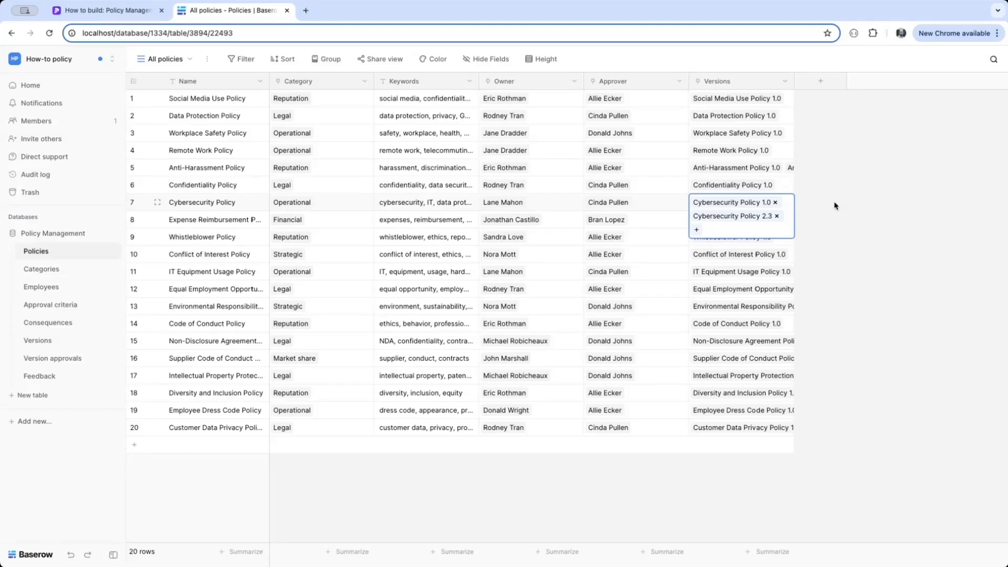
Set up a new Formula field named Published date in the Policies table and open its formula for editing
click(821, 83)
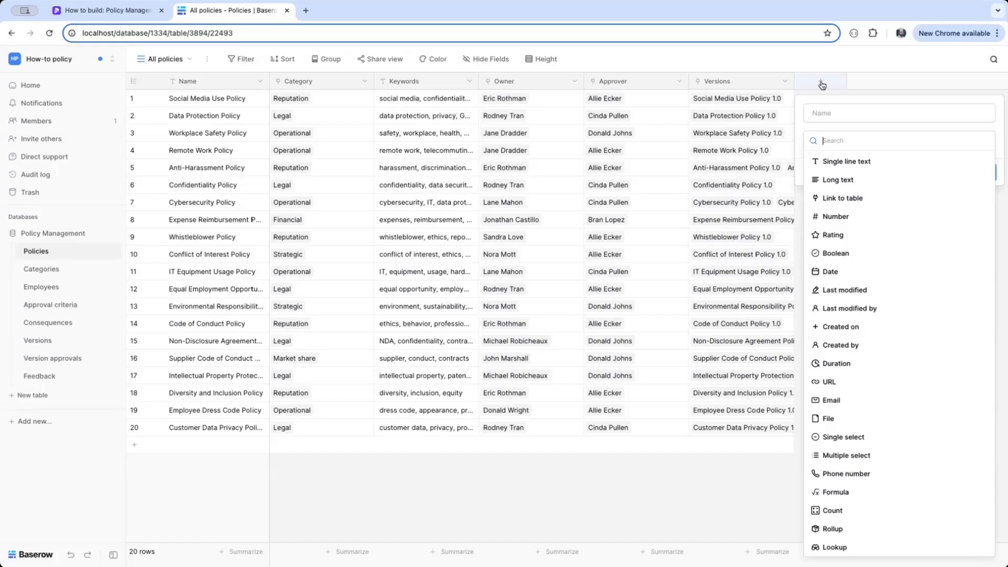
text(for)
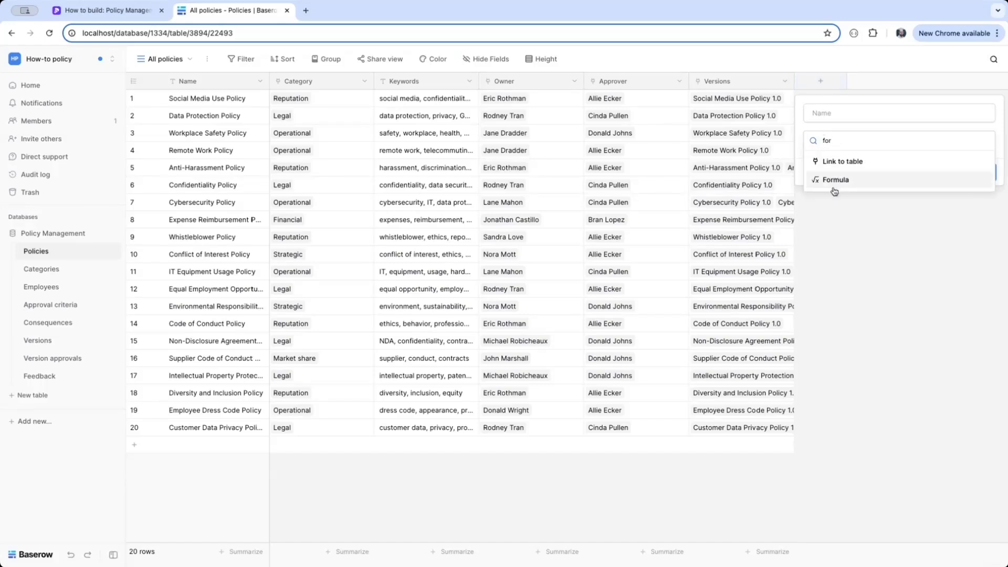
click(832, 181)
click(840, 107)
double_click(841, 107)
text(P)
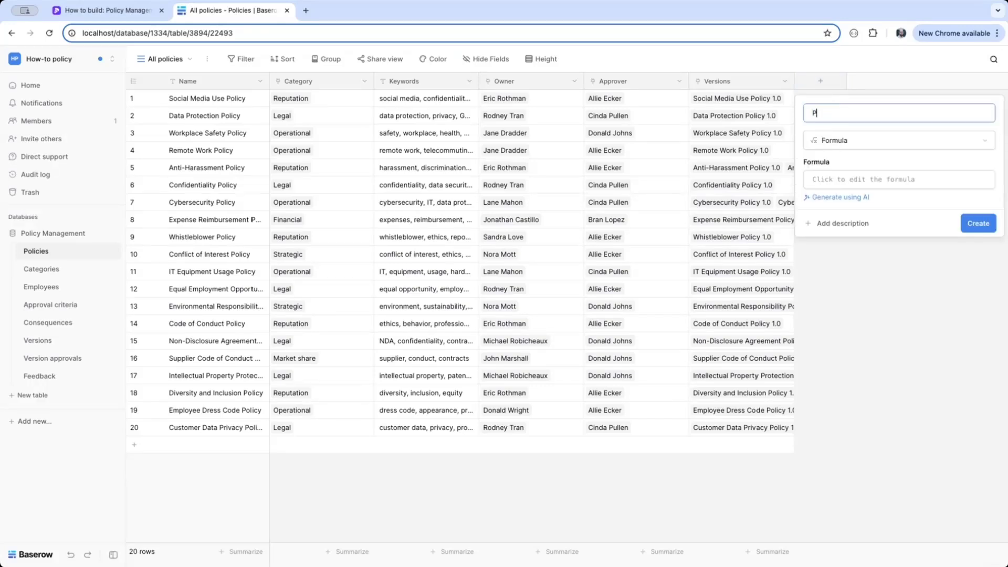
text(ublished date)
click(834, 179)
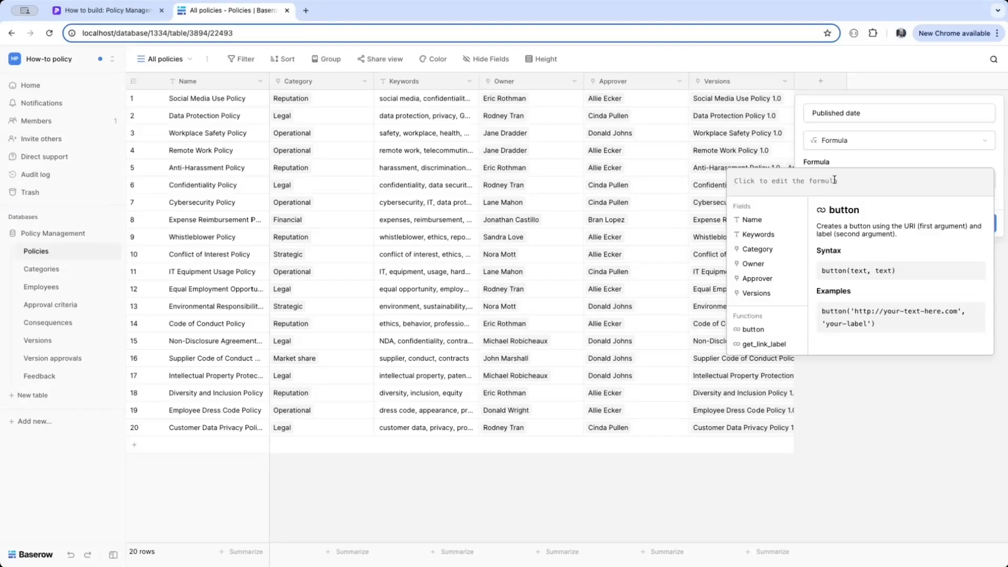
Enter lookup('Versions','Date') as the formula and create the Published date field
text(lookup(')
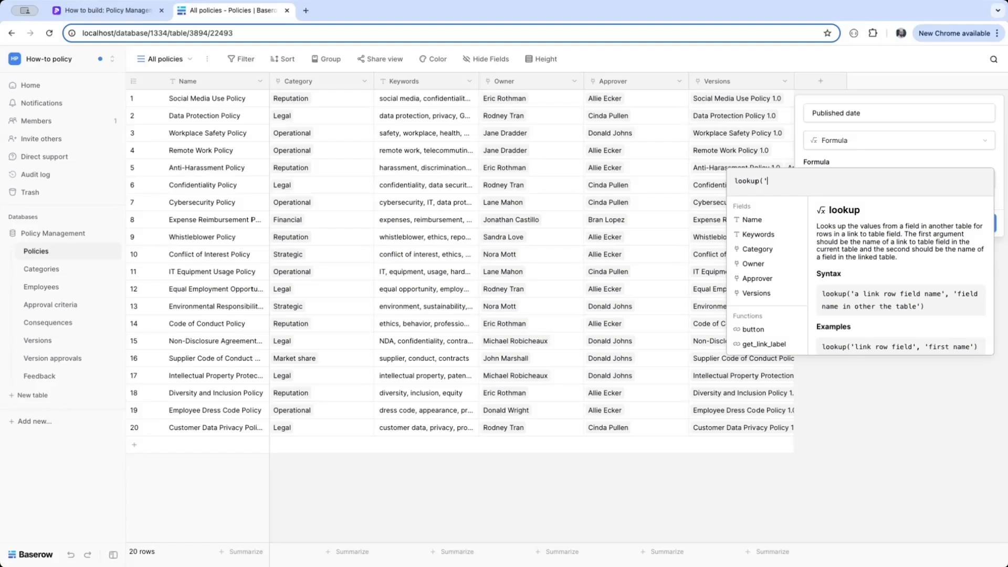
text(Ver)
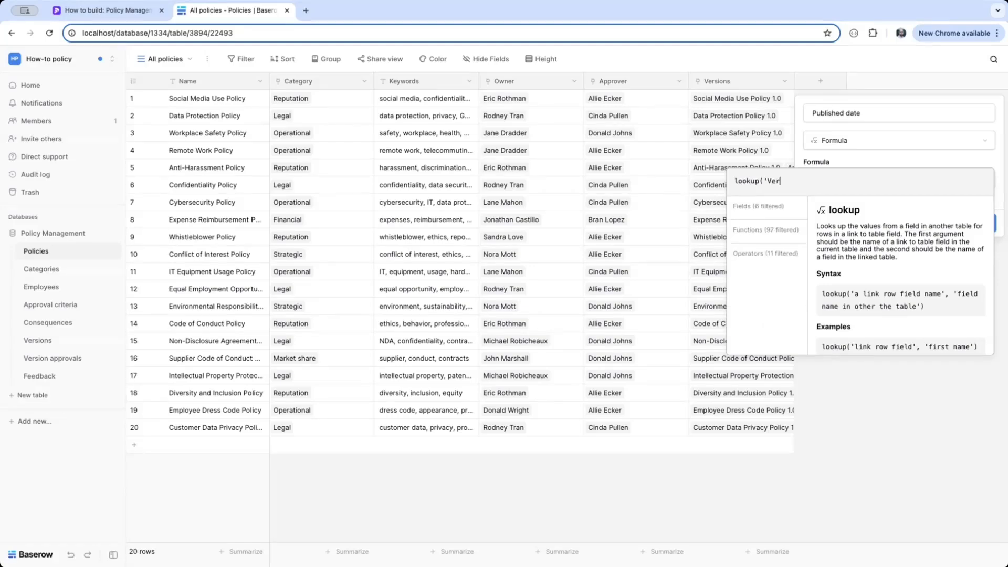
text(sions',')
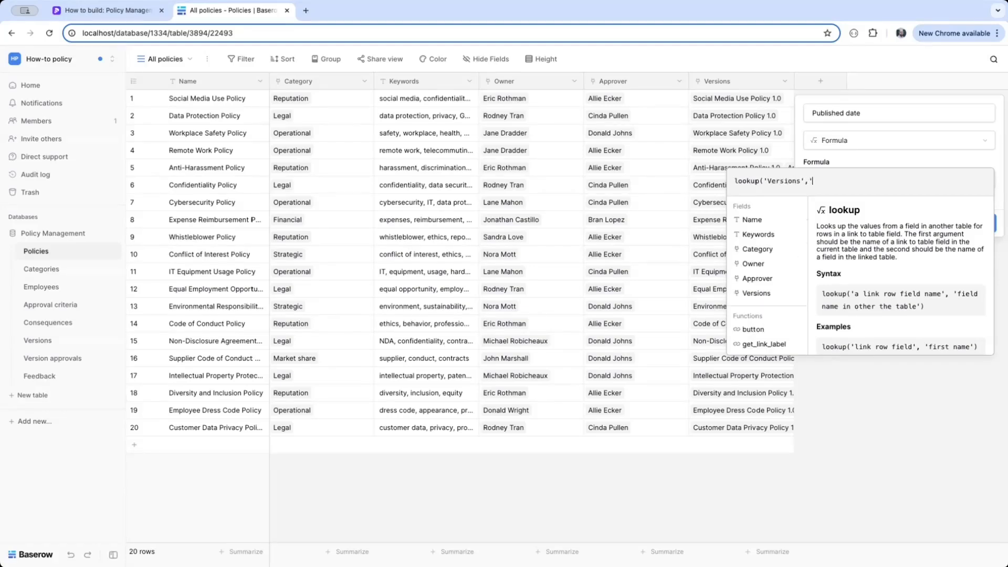
text(Date'))
key(Return)
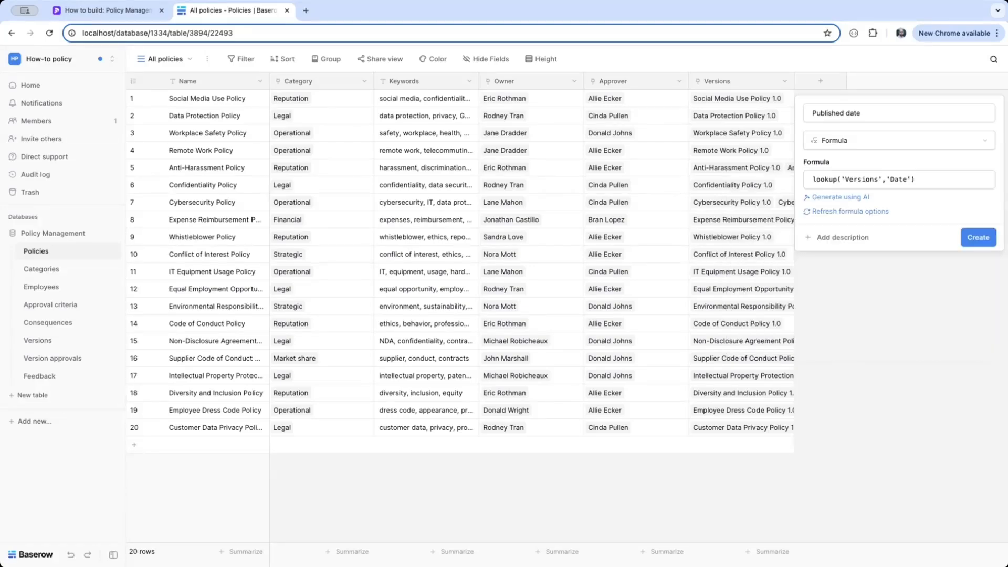
click(978, 239)
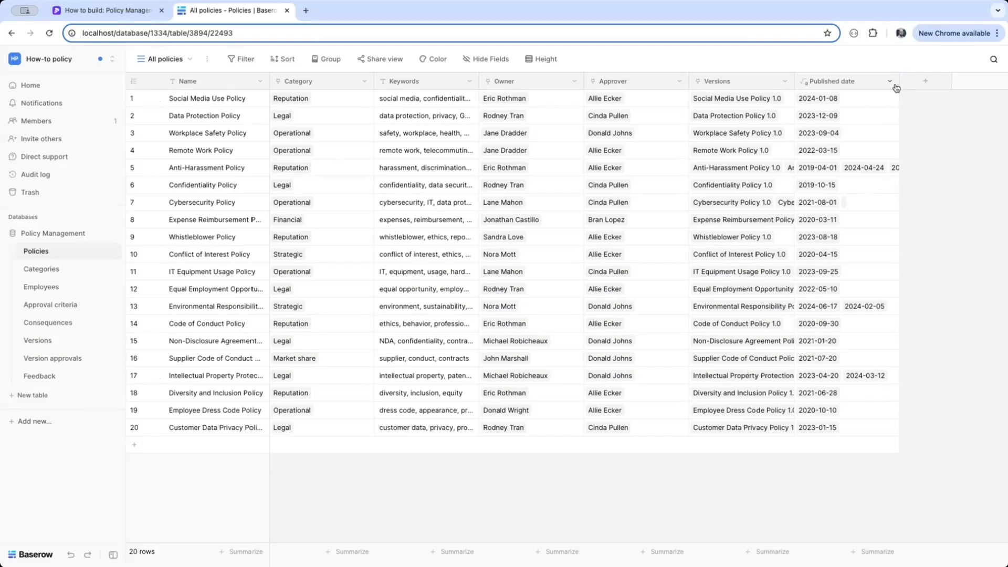
Widen the Published date column and review the version dates in the expanded Anti-Harassment Policy row
drag(899, 81, 950, 106)
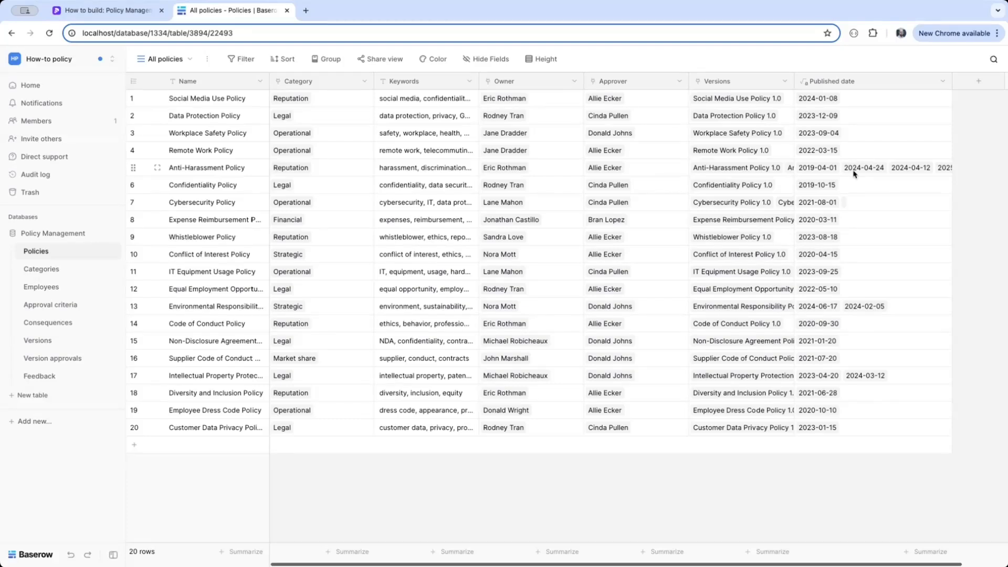
click(157, 167)
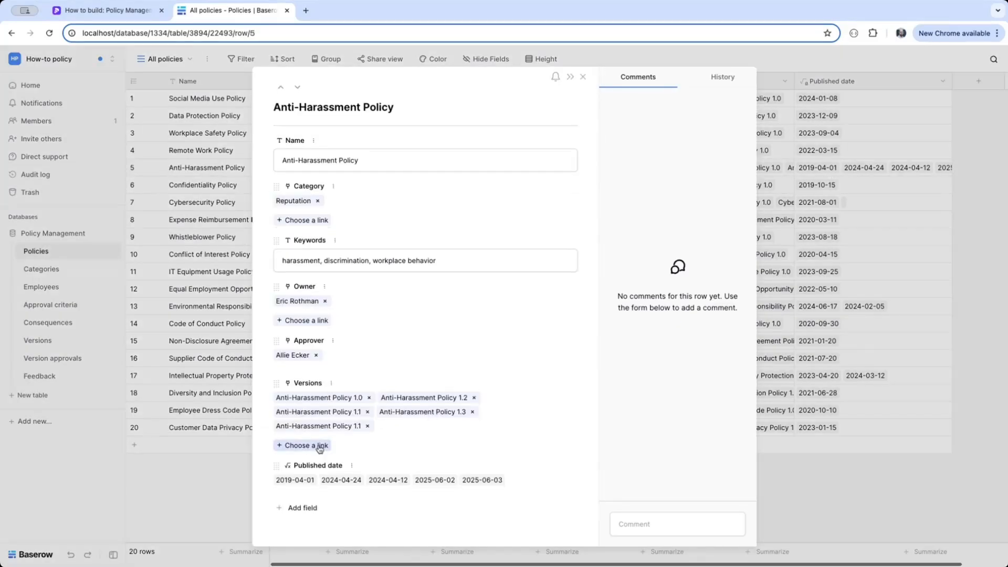
click(911, 178)
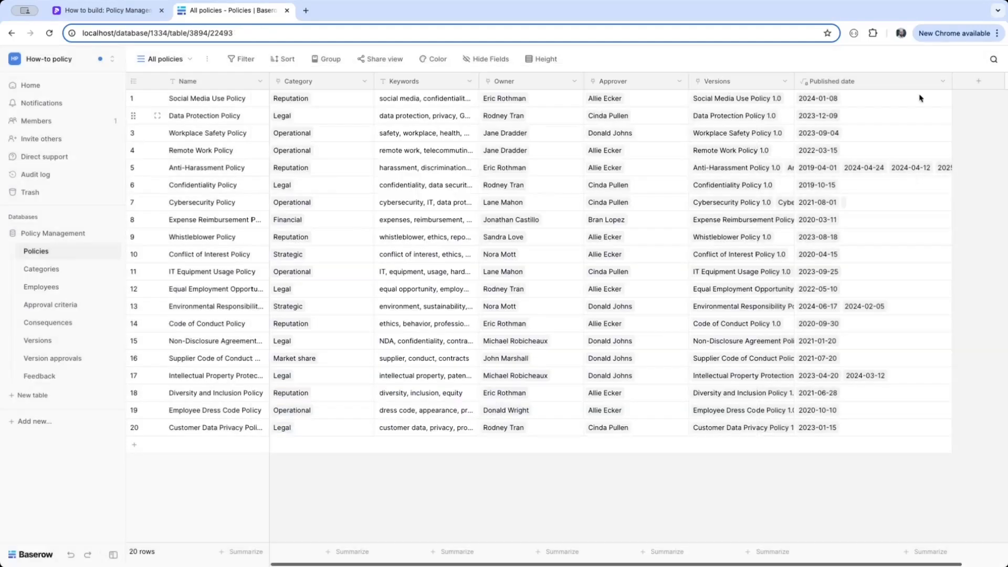
Edit the Published date field's formula and put an opening filter( before the lookup expression
click(942, 81)
click(900, 118)
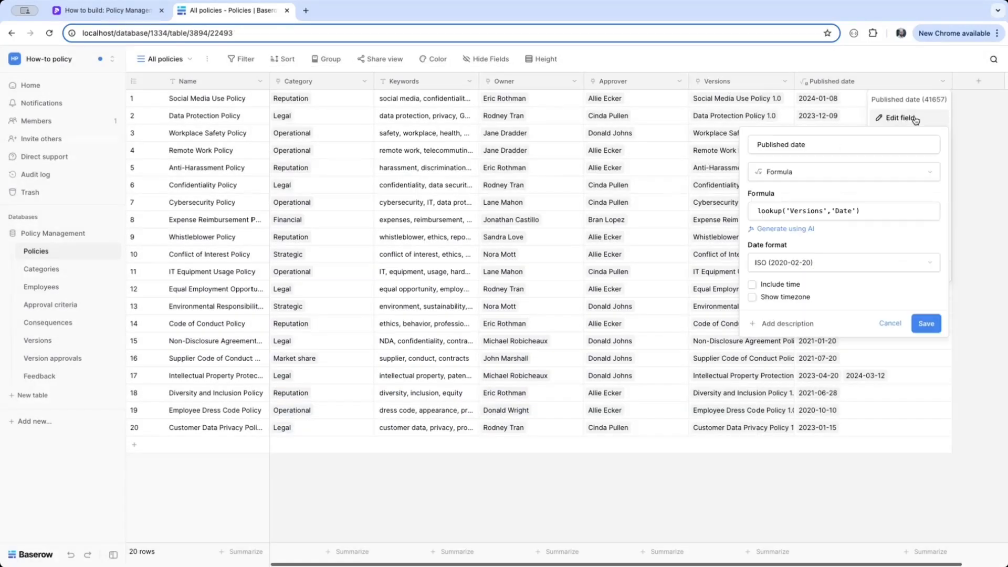
click(771, 210)
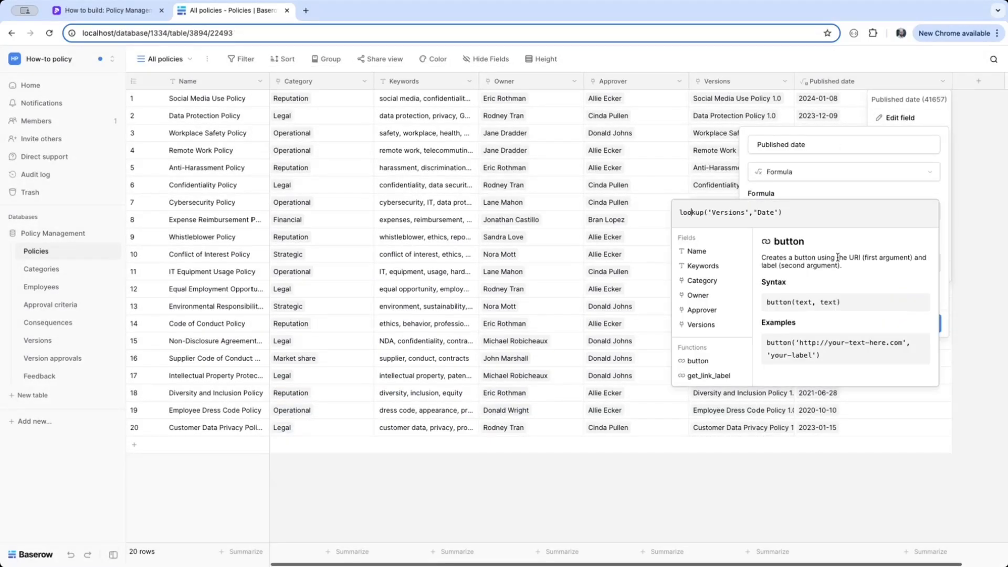
click(679, 212)
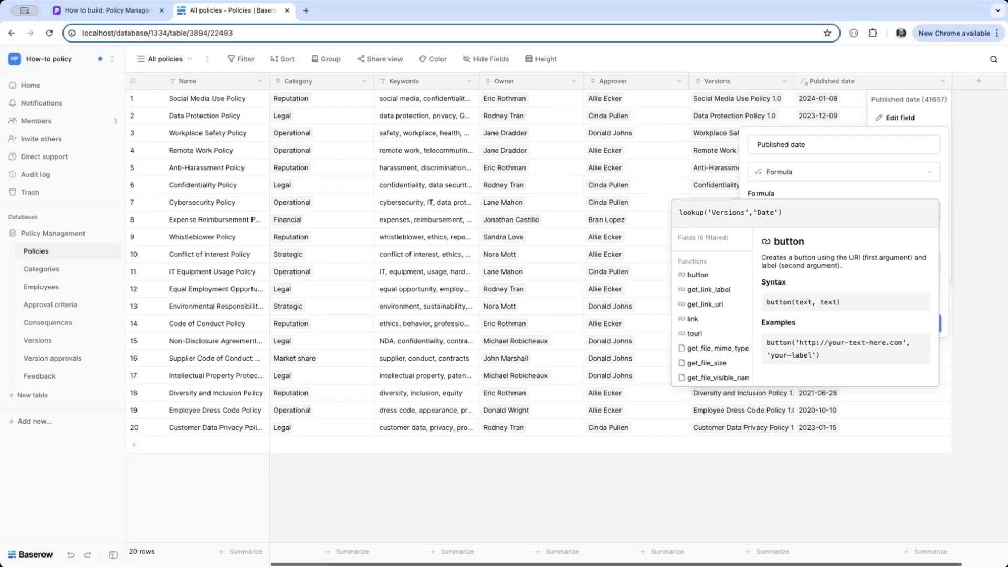
text(filter()
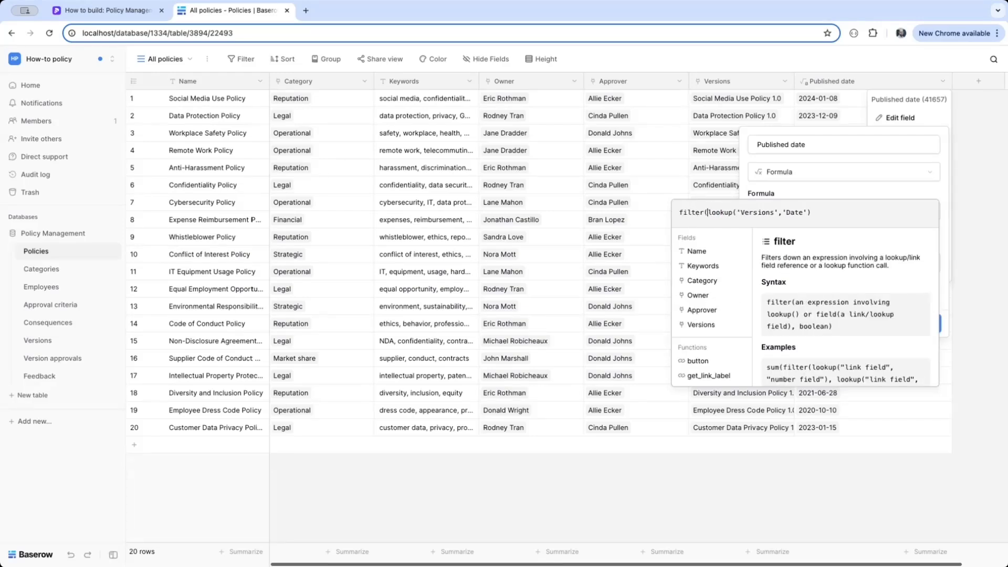
Complete the formula as filter(lookup('Versions','Date'),lookup('Versions','Status') = 'Approved') and save the Published date field
click(811, 212)
text(,)
text(lookup(')
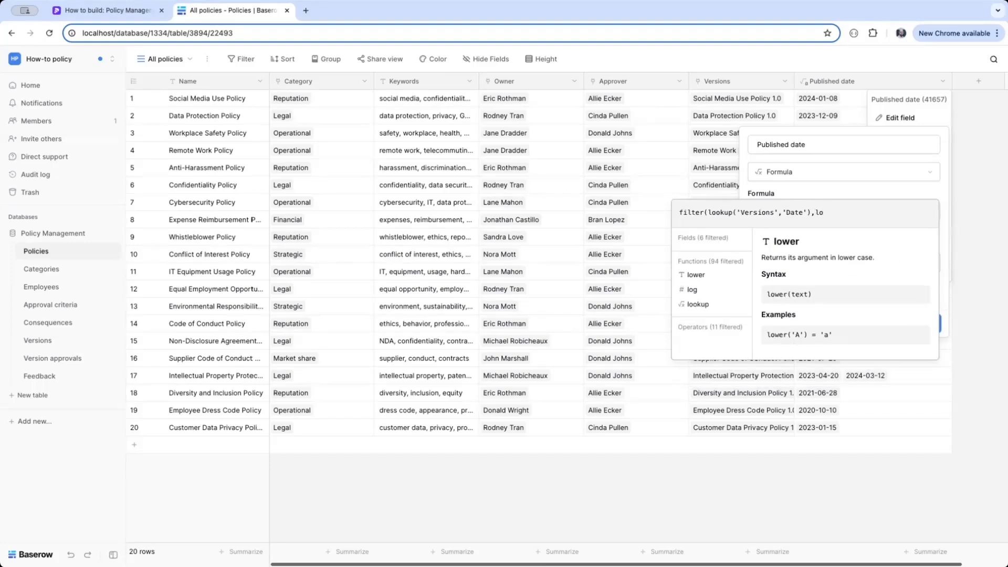
text(Versions)
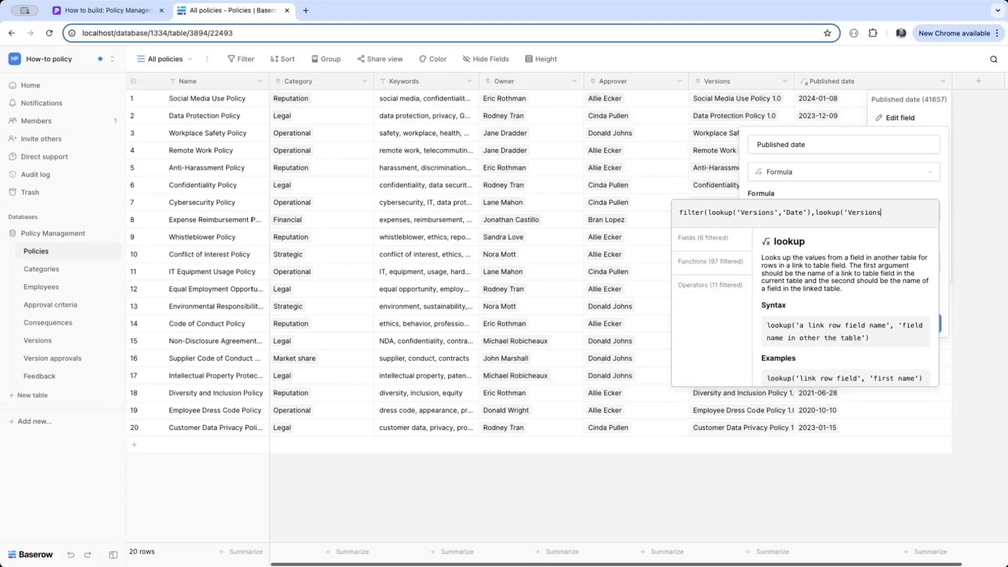
text(','Status') = )
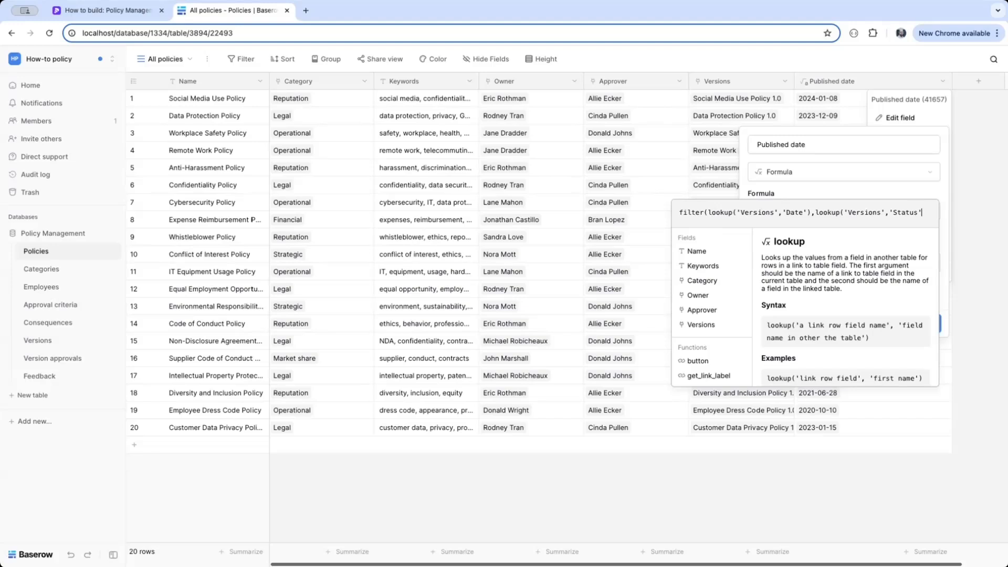
text('A)
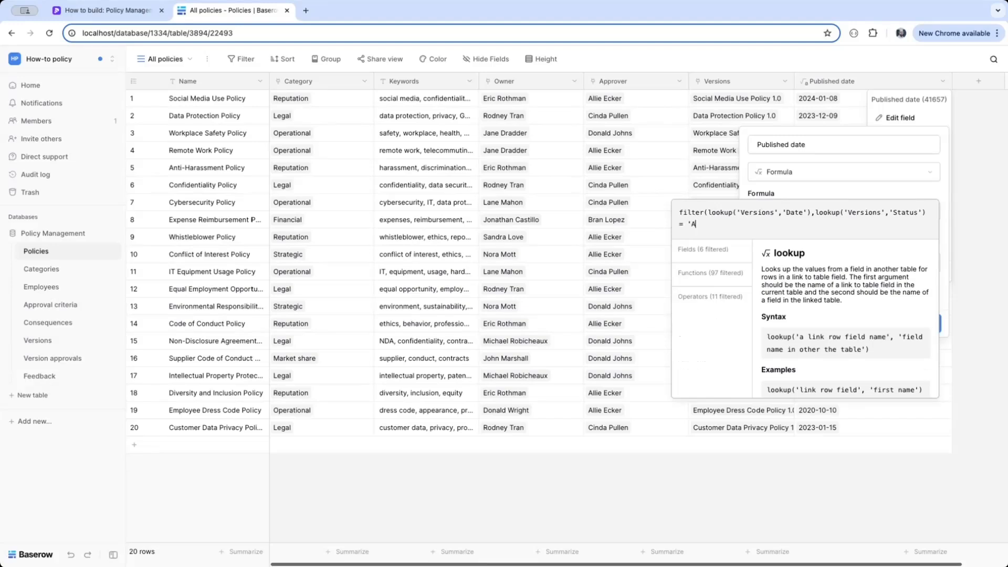
text(pproved'))
key(Return)
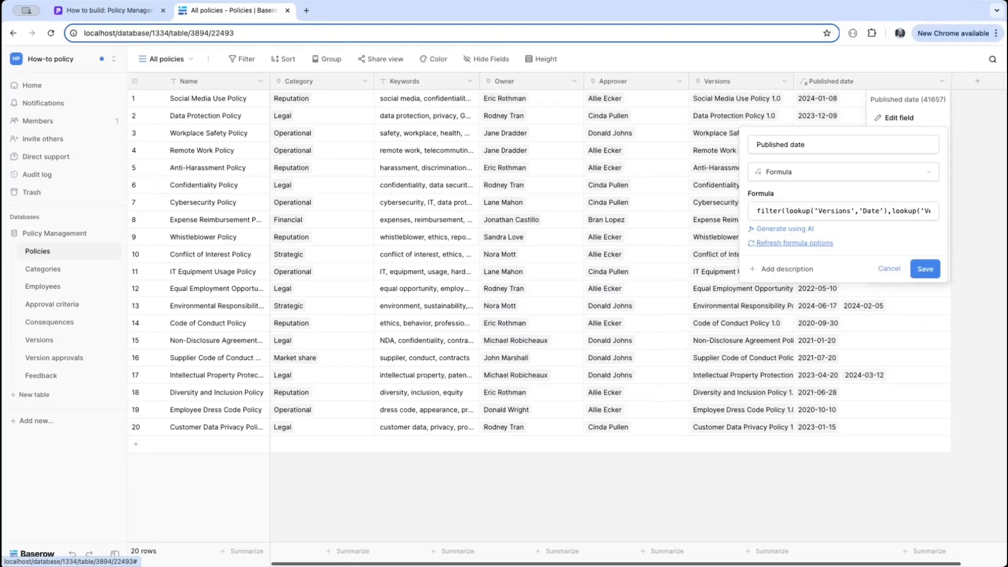
click(927, 267)
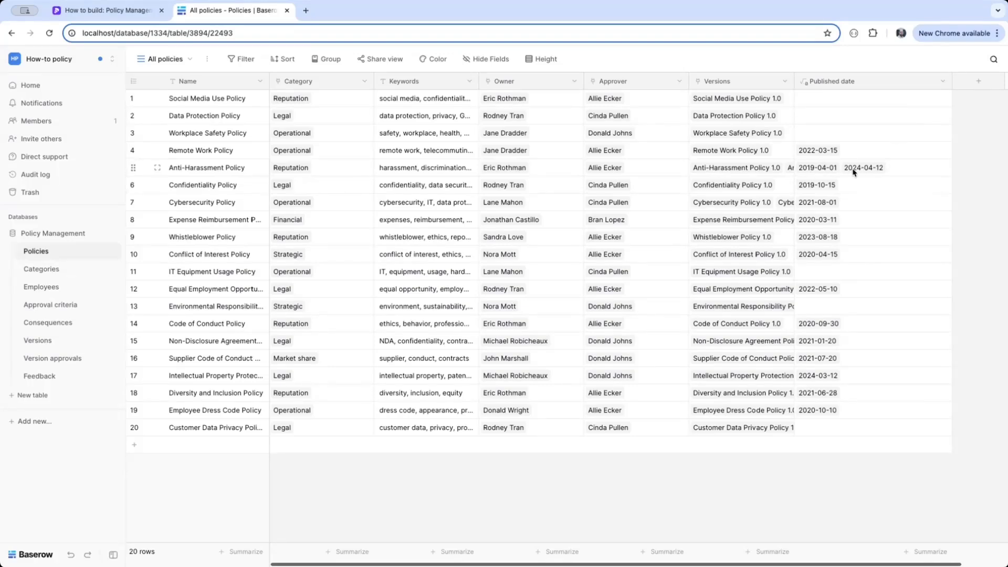
Wrap the Published date field's entire filter formula in max( ) and save the field
click(941, 81)
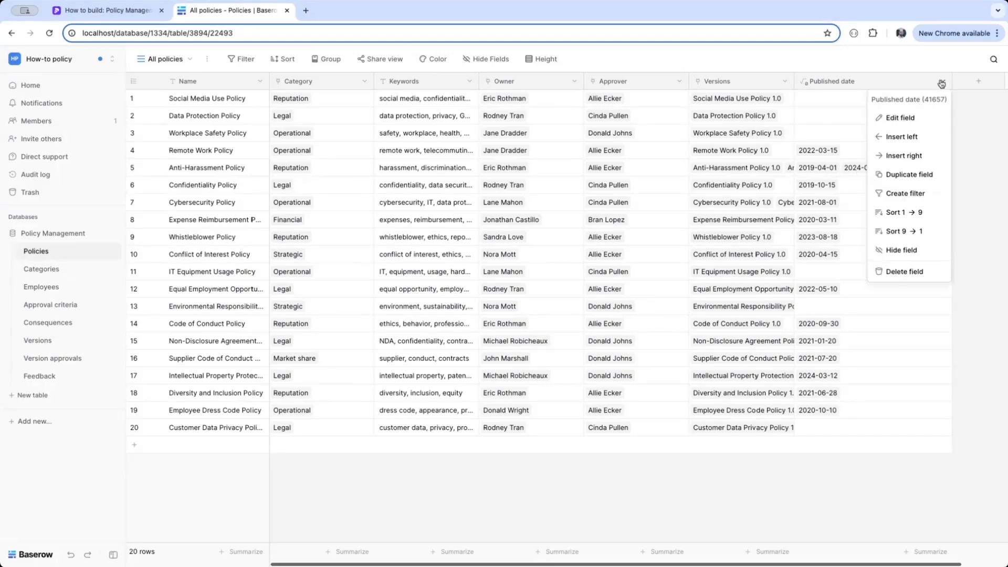
click(901, 119)
click(758, 213)
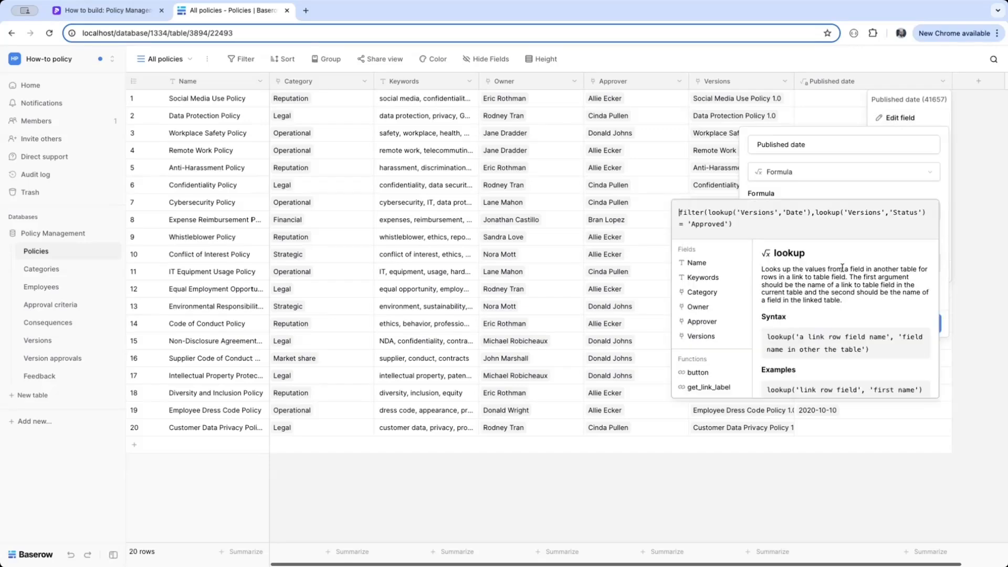
click(679, 212)
text(max()
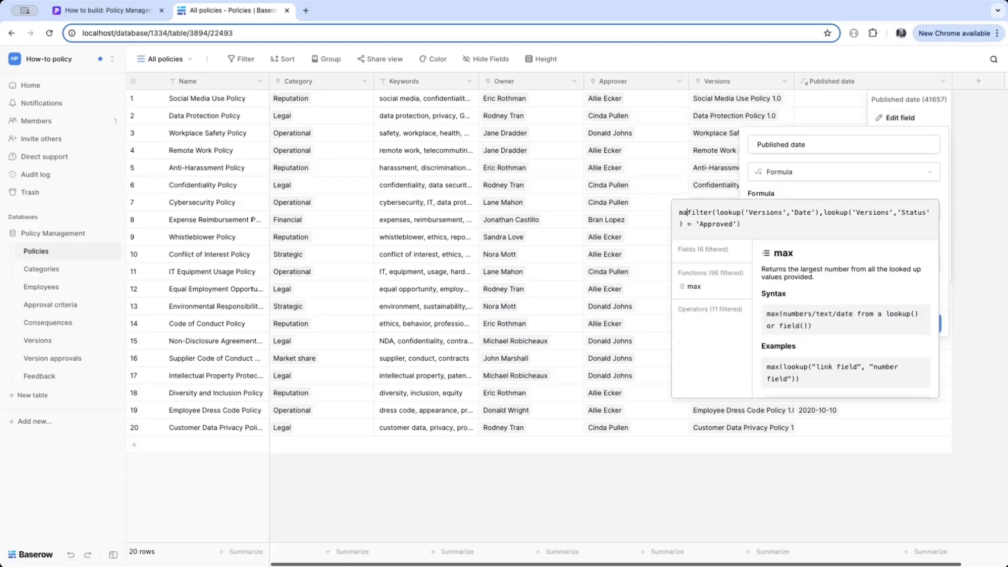
click(773, 224)
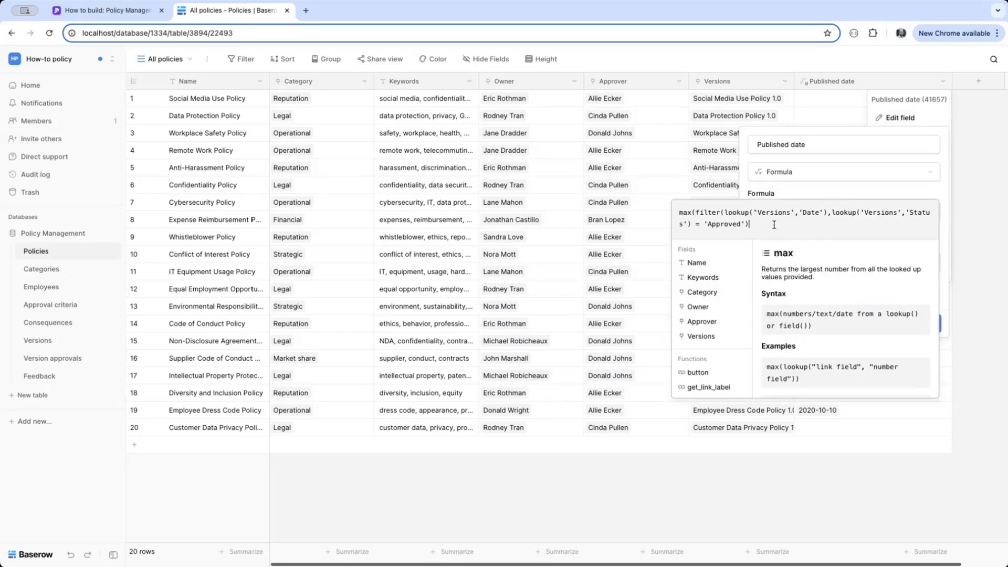
text())
key(Return)
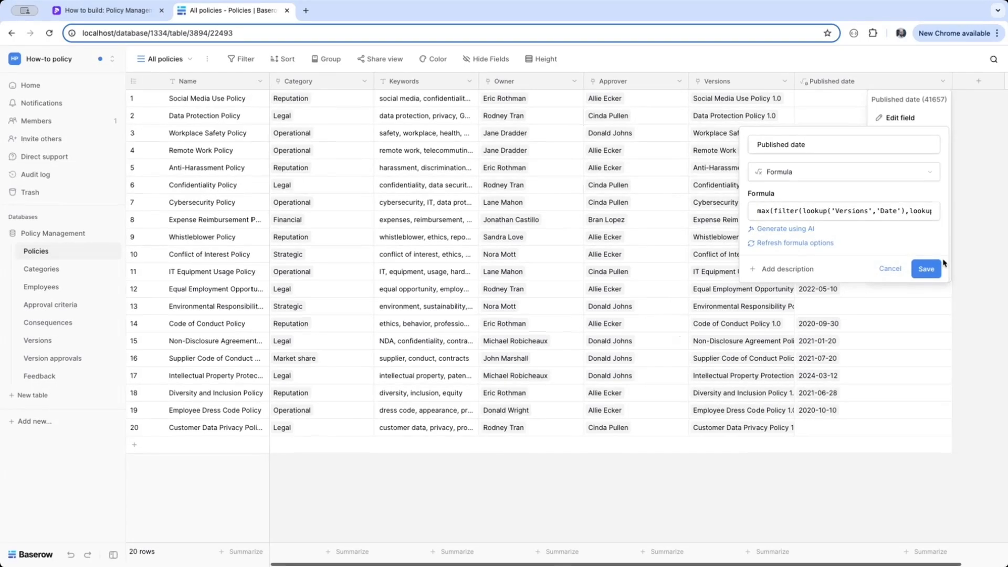
click(930, 272)
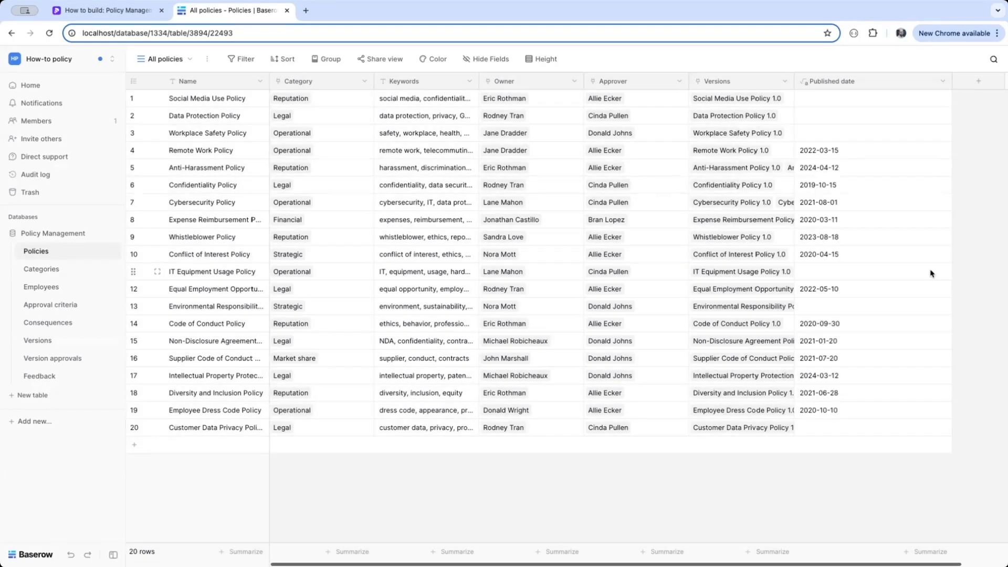
Check the Anti-Harassment Policy's Published date and narrow the Published date column
click(839, 169)
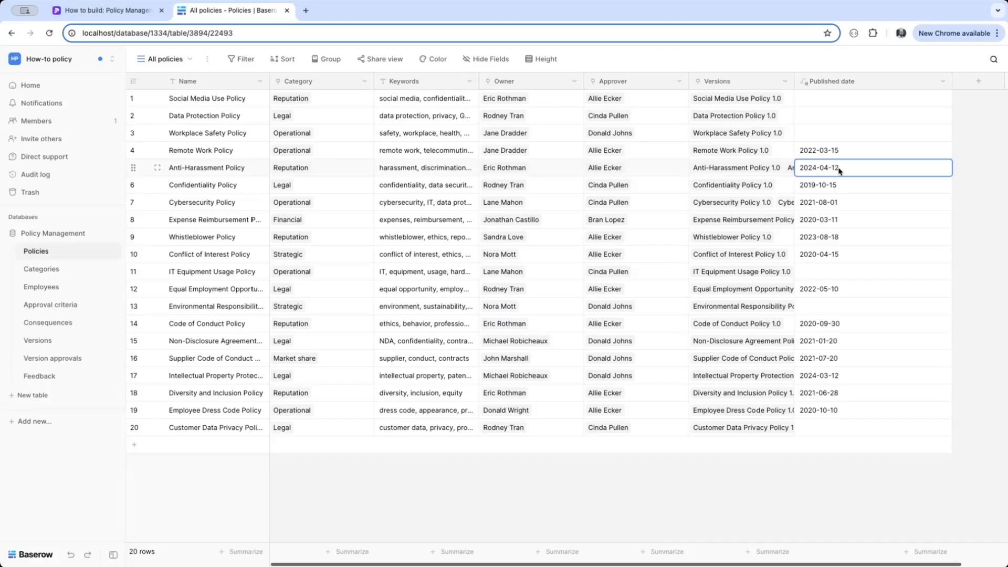
scroll(839, 170, right, 2)
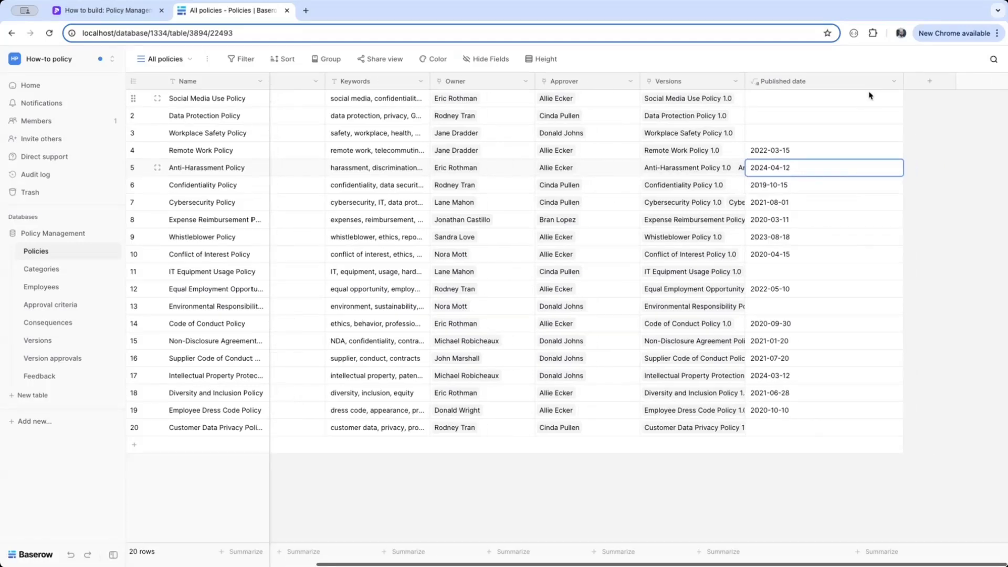
scroll(903, 77, left, 2)
drag(845, 88, 840, 91)
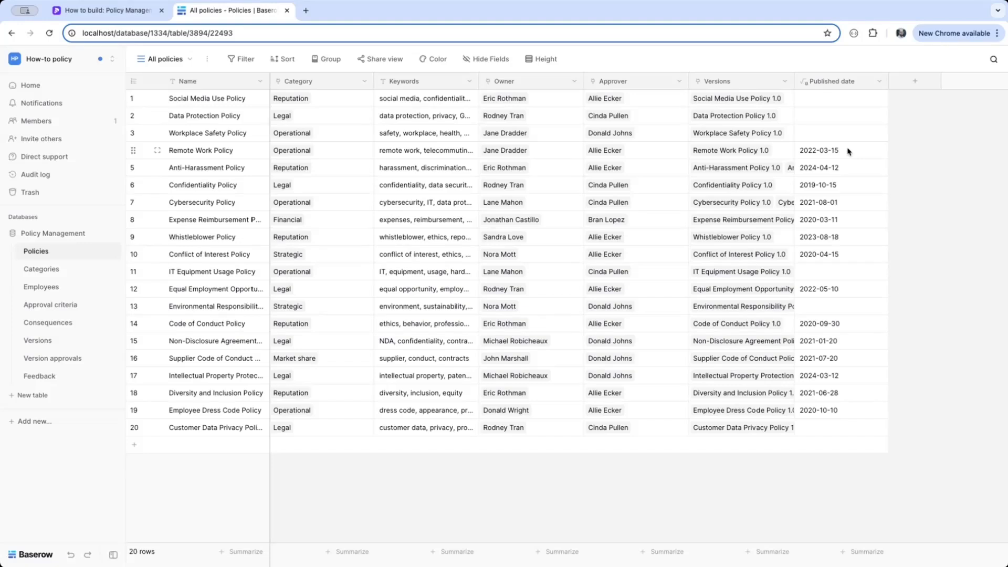
Start a new Formula field named Active version in the Policies table
click(916, 83)
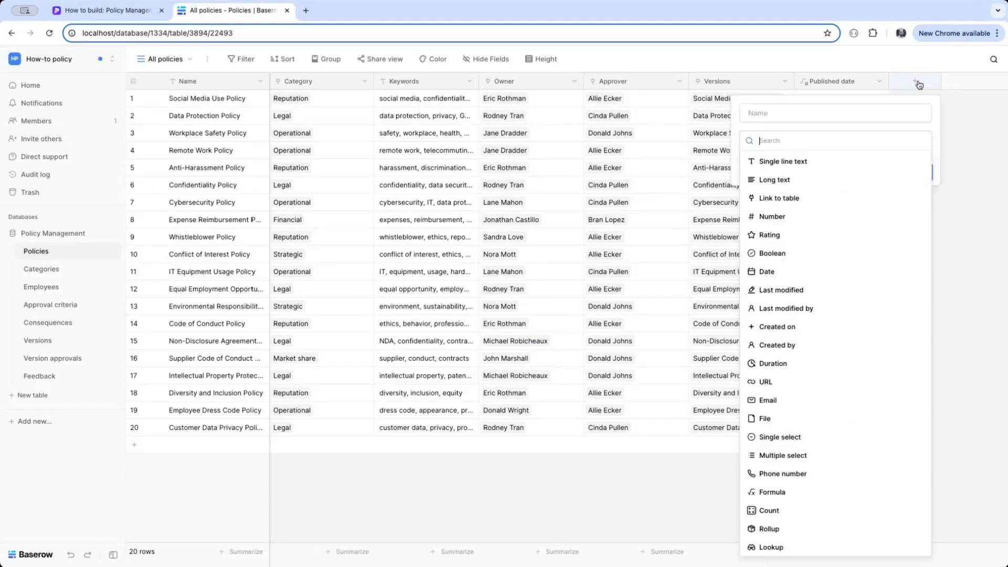
text(for)
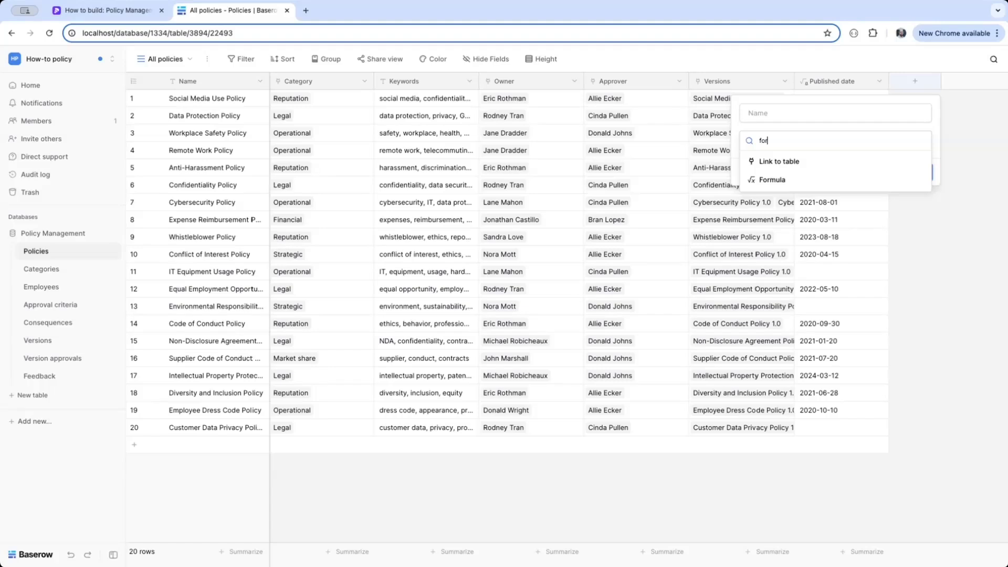
click(805, 188)
click(781, 113)
double_click(780, 113)
text(Ac)
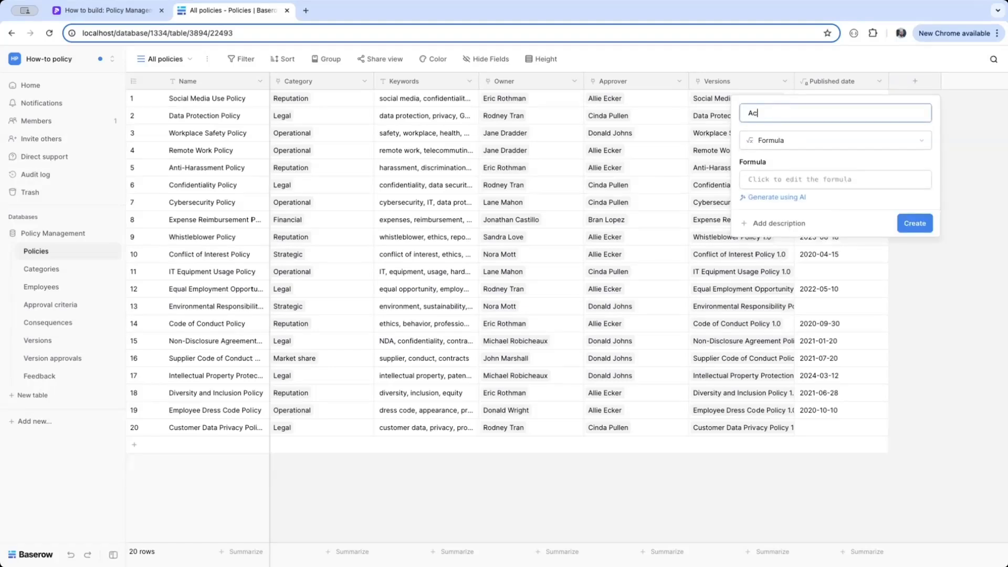
text(trive version)
Enter filter(field('Versions'),lookup('Versions','Date') = field('Published date')) as the Active version formula and create the field
click(780, 176)
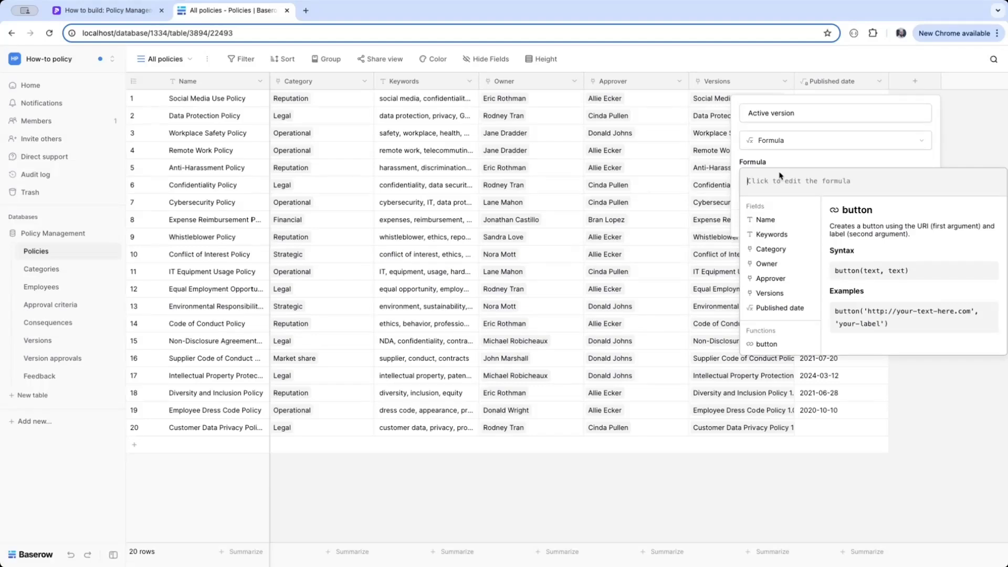
text(filter(fie)
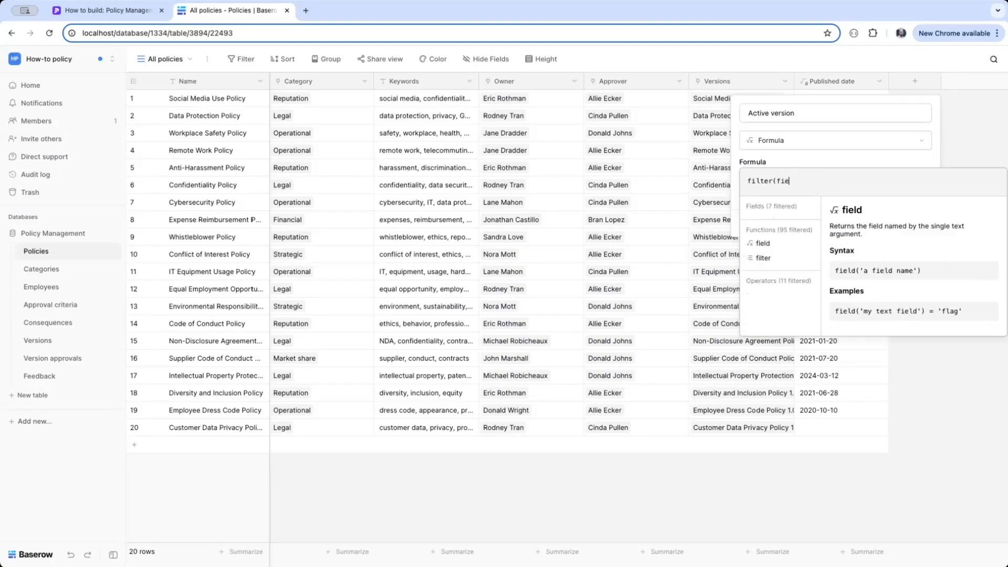
text(ld('Versions'))
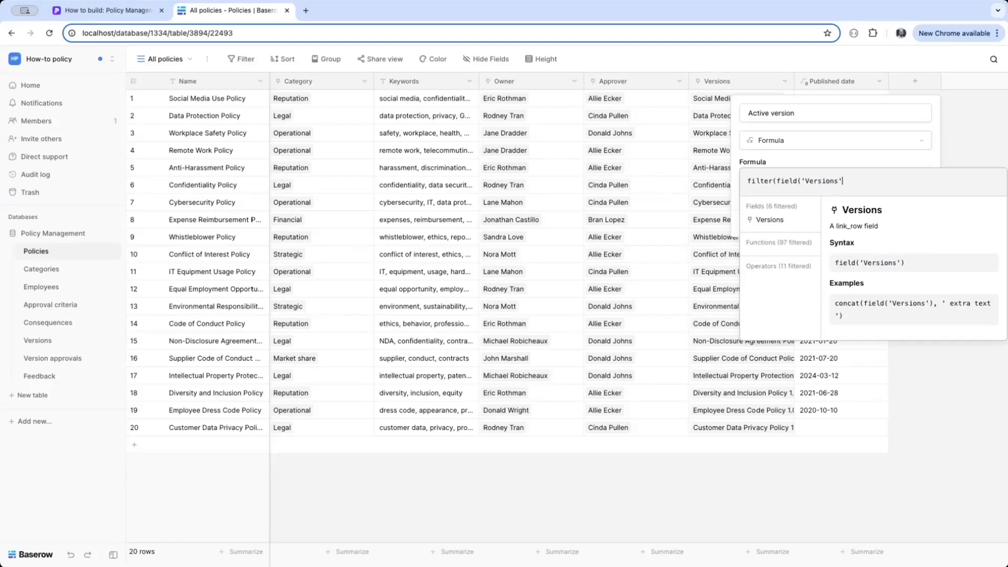
text(,)
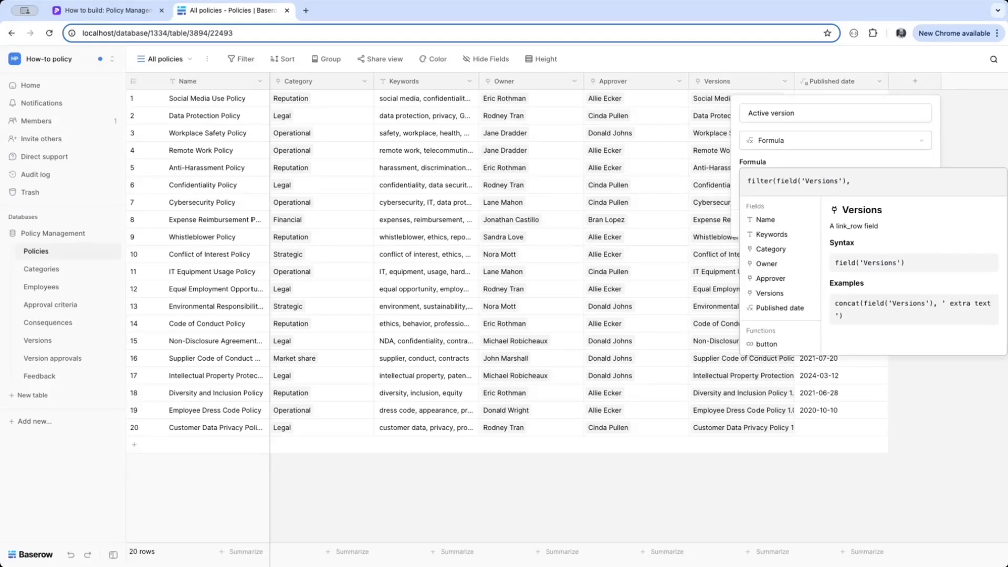
text(lookup(')
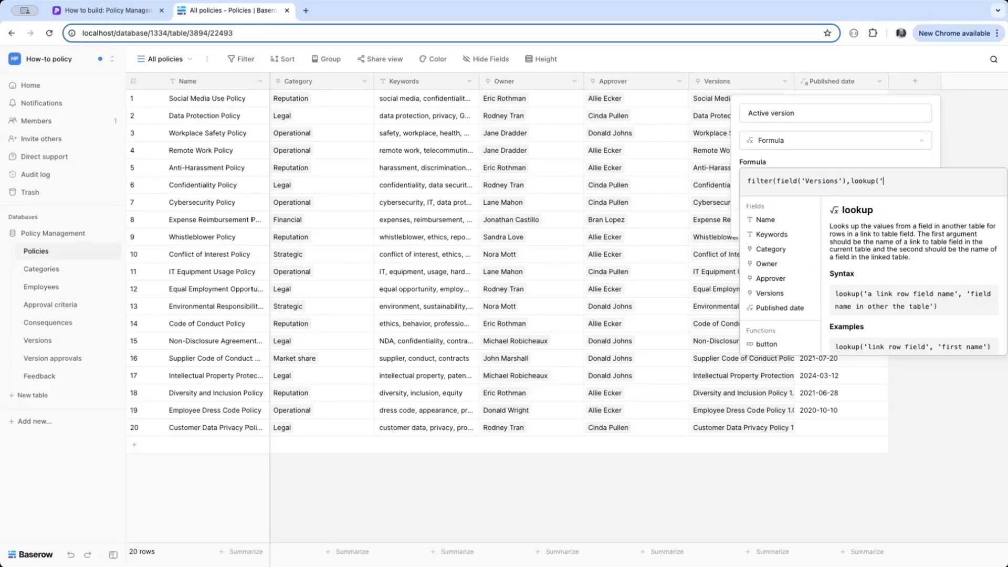
text(Versions)
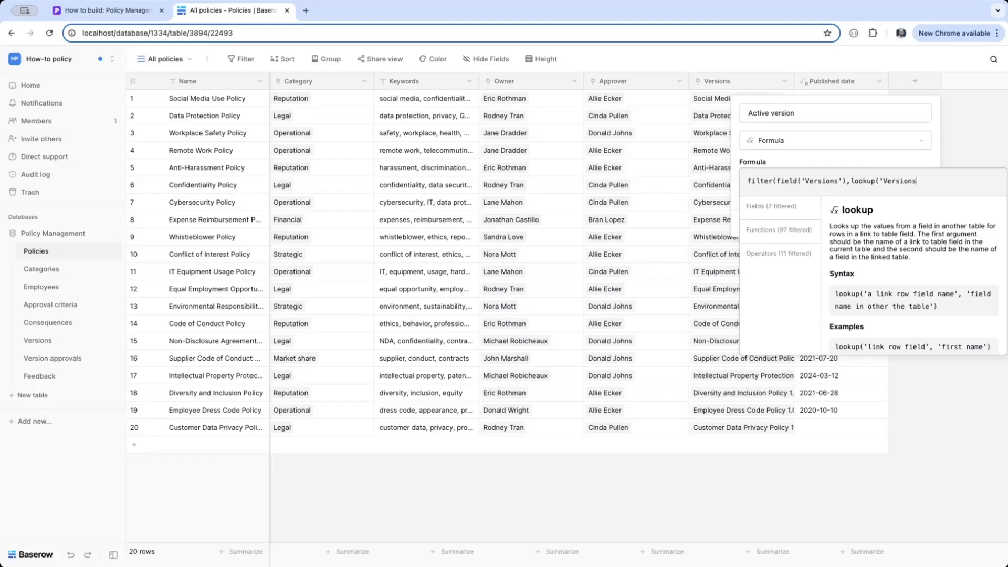
text(','Da)
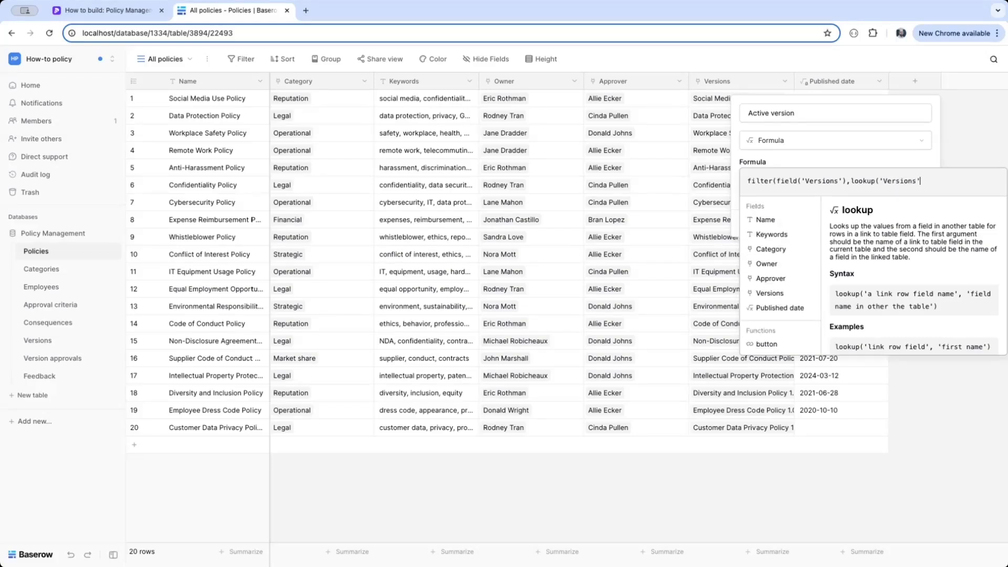
text(te') =)
click(769, 308)
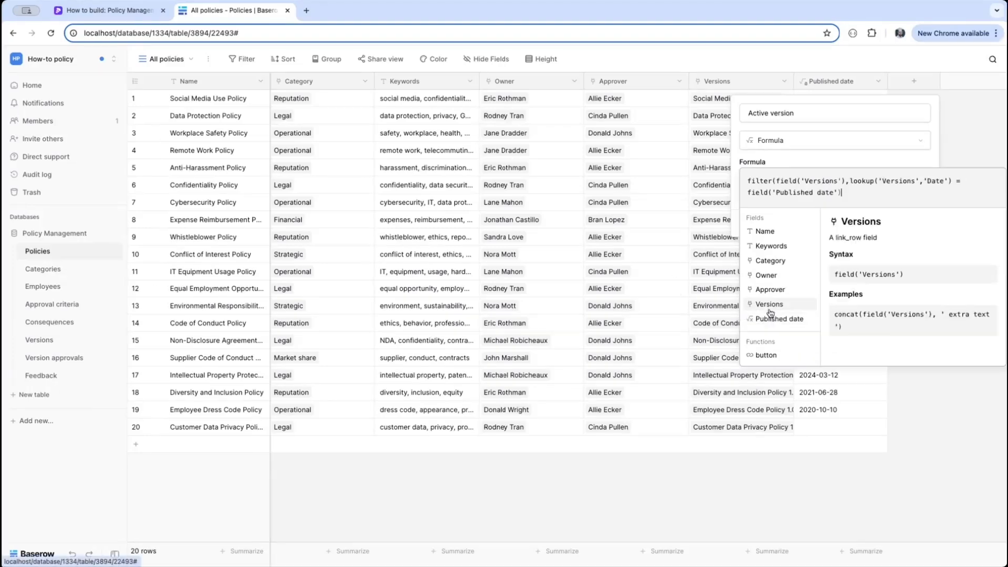
click(793, 301)
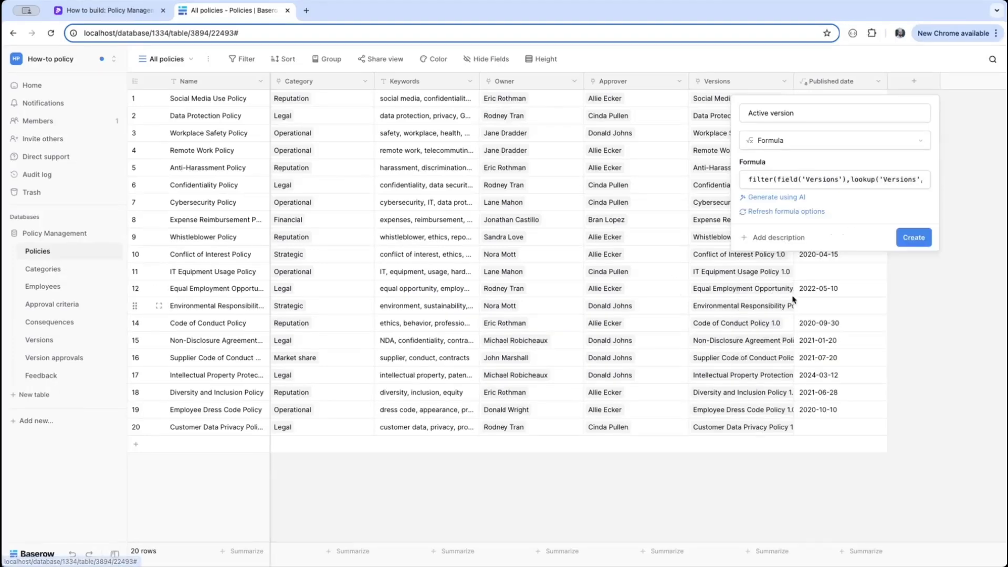
click(915, 239)
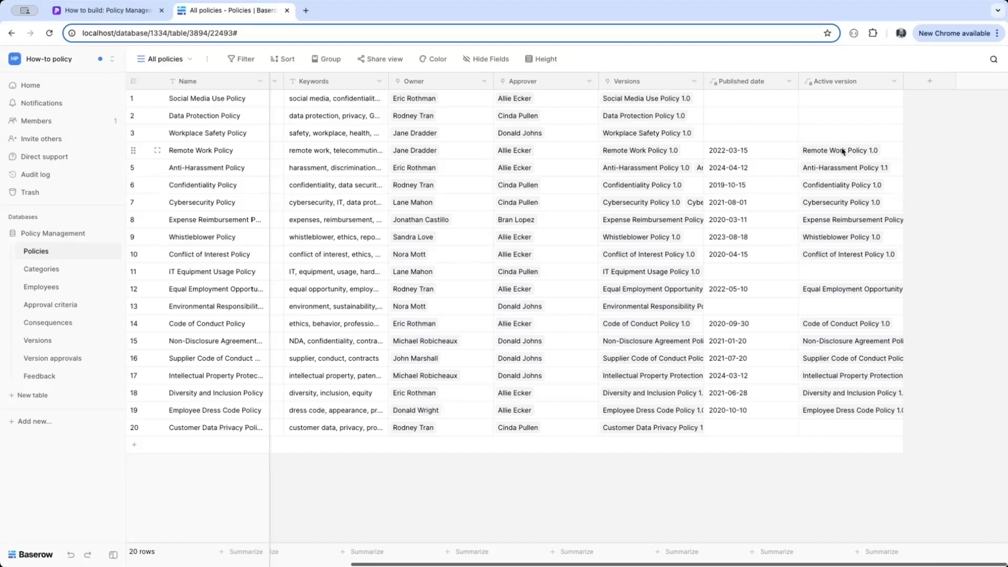
Examine the Active version field's formula: the filter function, the Versions field reference and the Date lookup condition
click(898, 83)
click(851, 118)
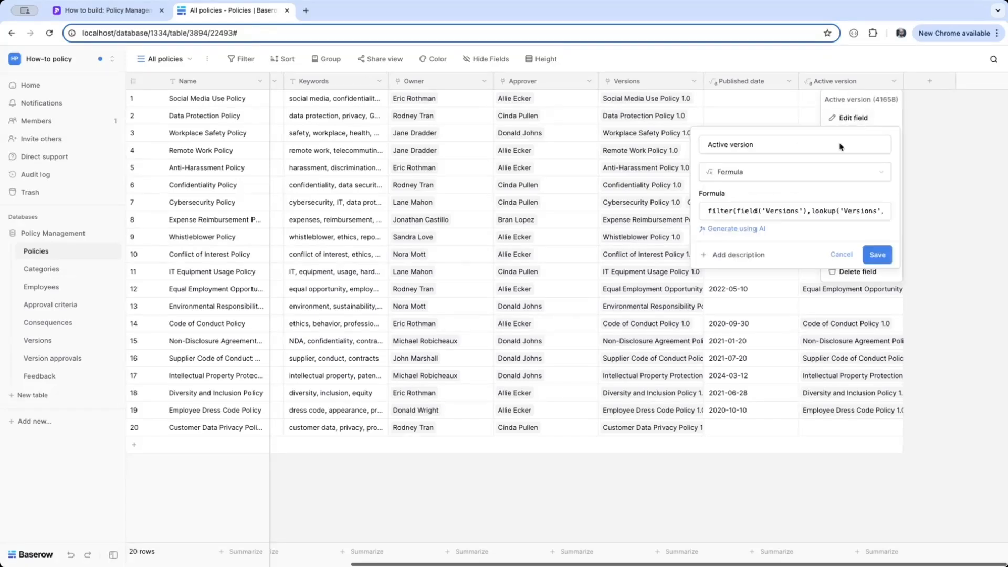
click(734, 216)
double_click(711, 213)
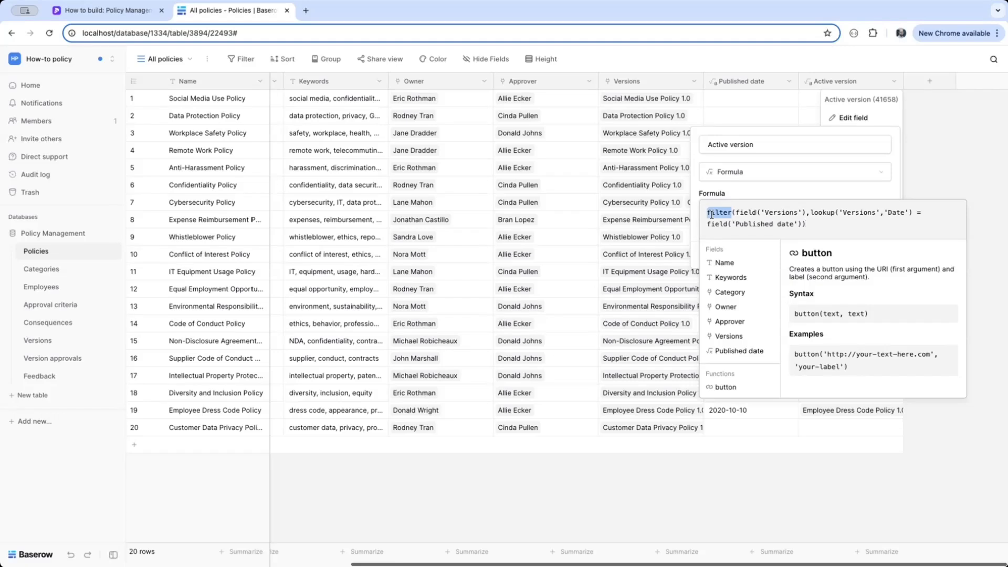
click(736, 212)
drag(735, 213, 806, 212)
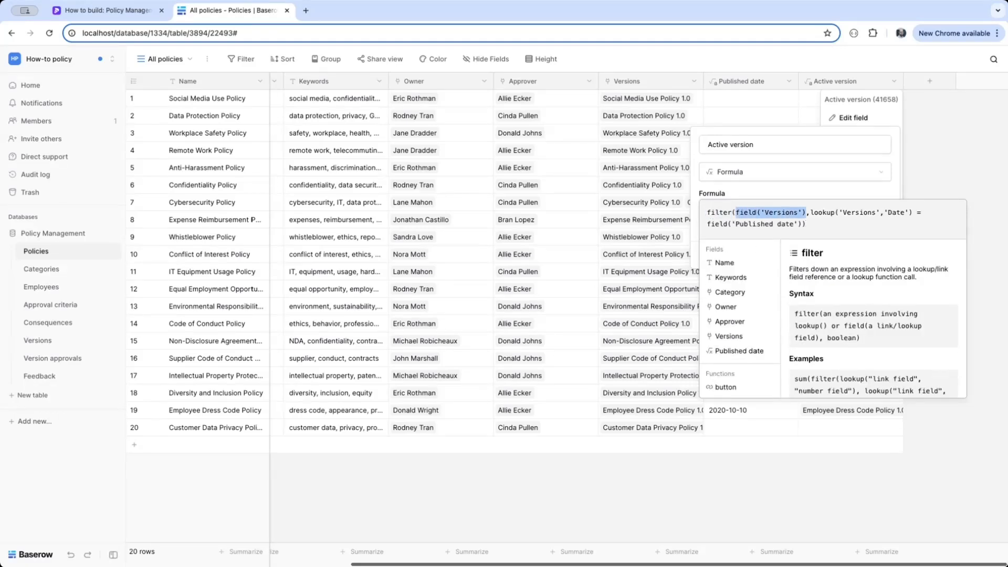
click(810, 212)
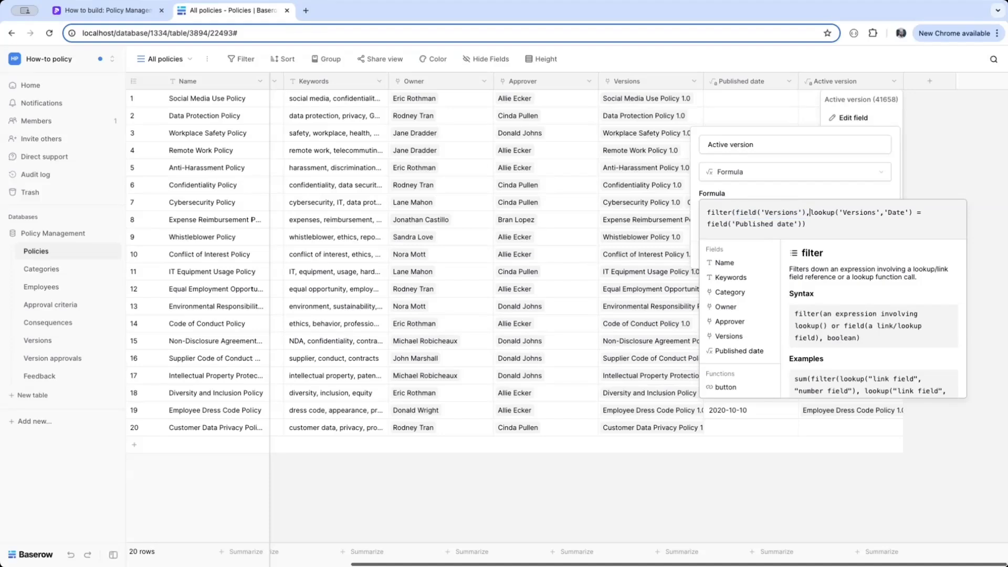
drag(810, 213, 913, 213)
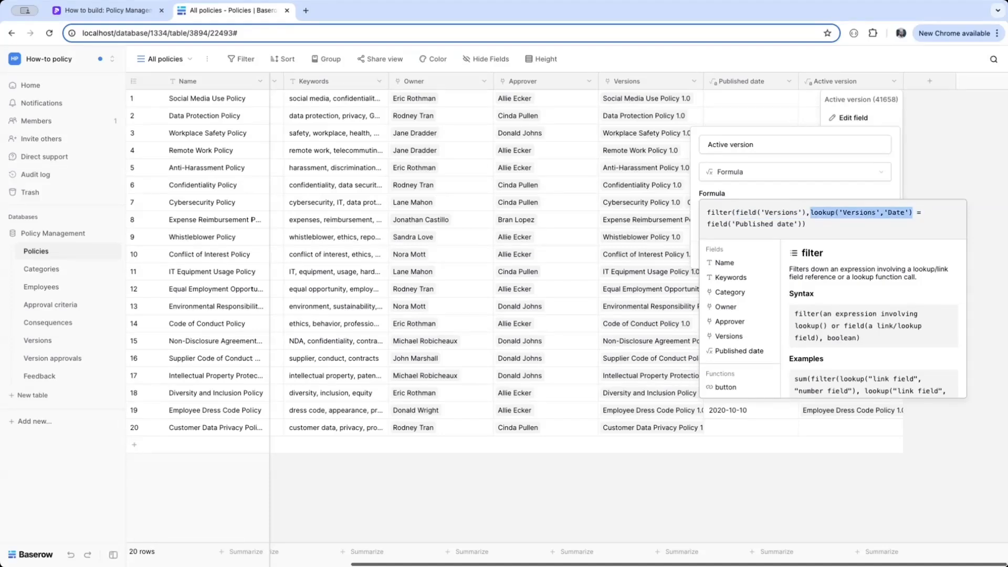
click(918, 213)
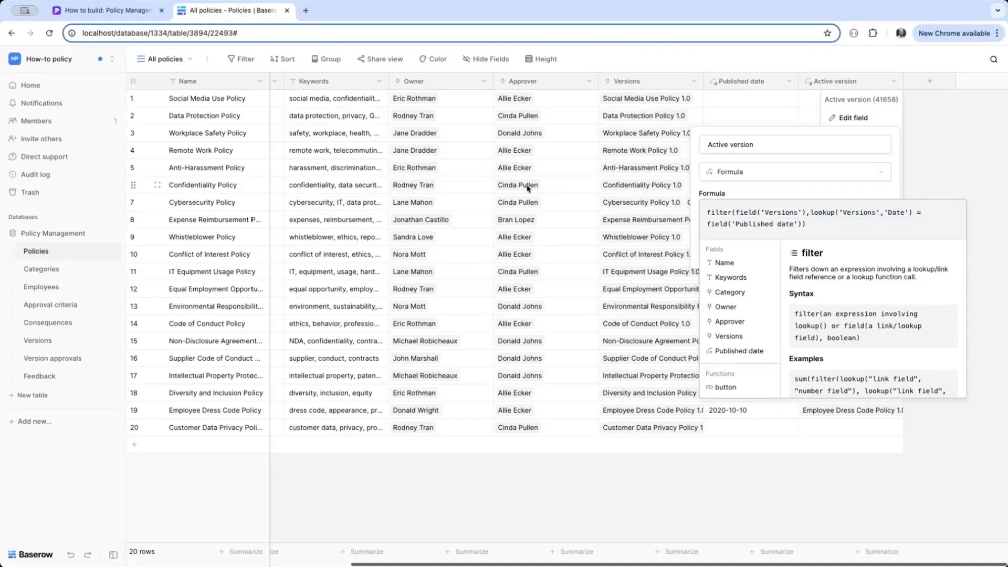
key(Return)
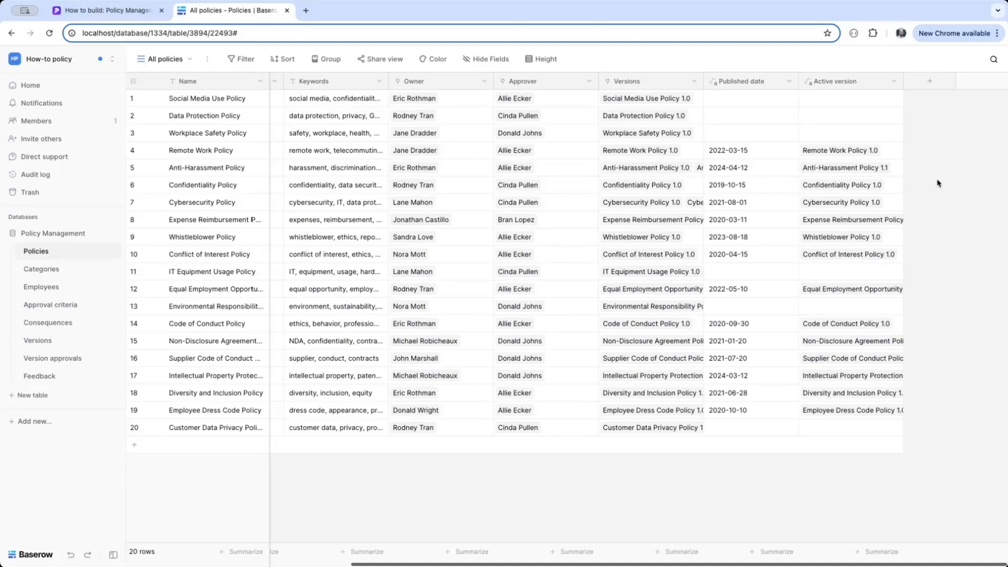
Duplicate the Active version field and change the copy's name to Active purpose
click(894, 82)
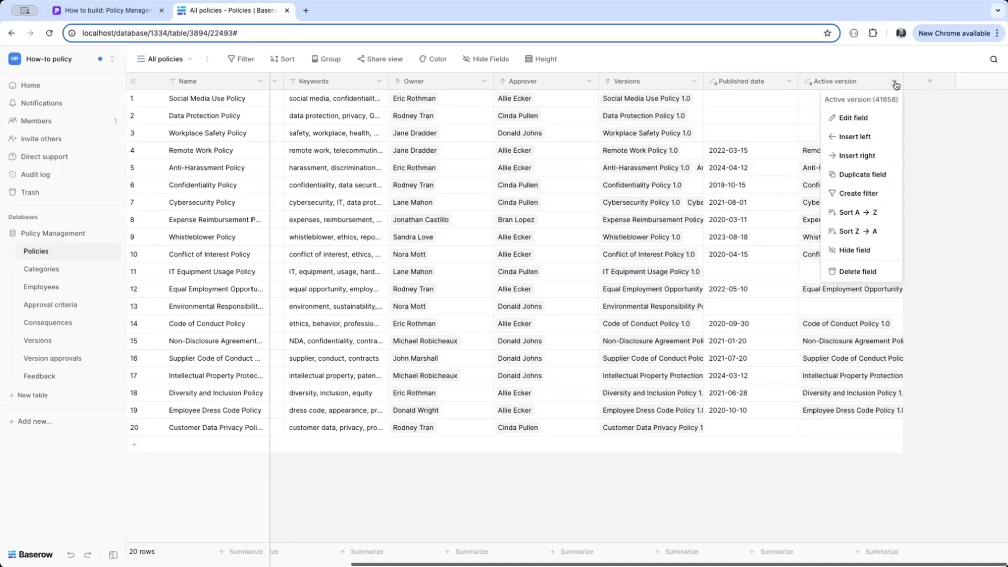
click(844, 175)
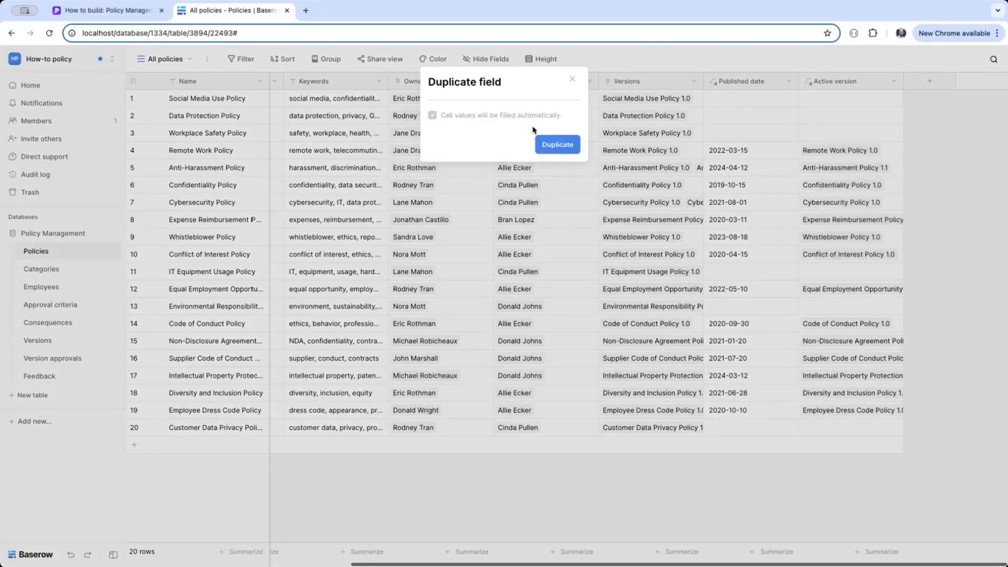
click(555, 149)
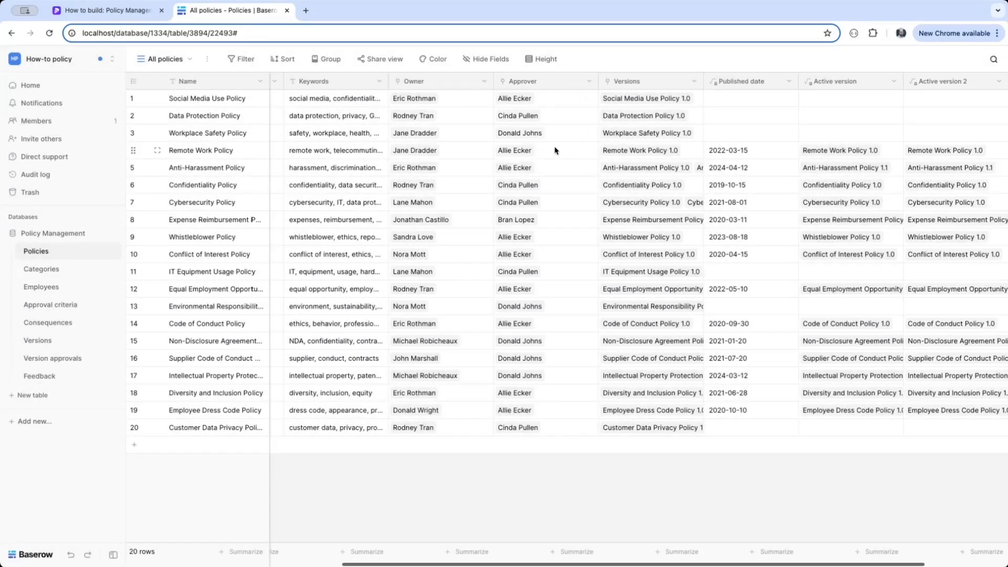
click(891, 83)
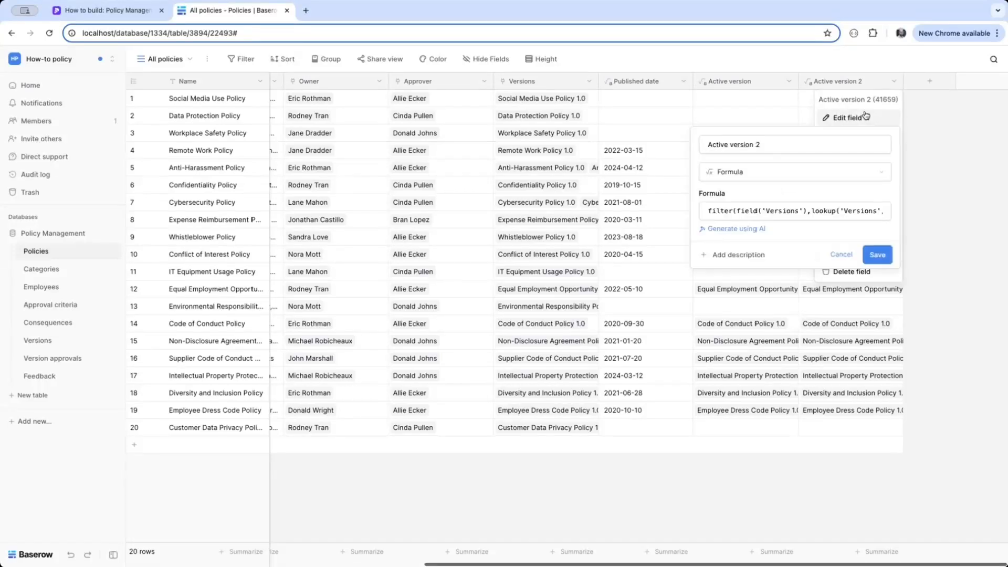
double_click(734, 146)
key(shift+End)
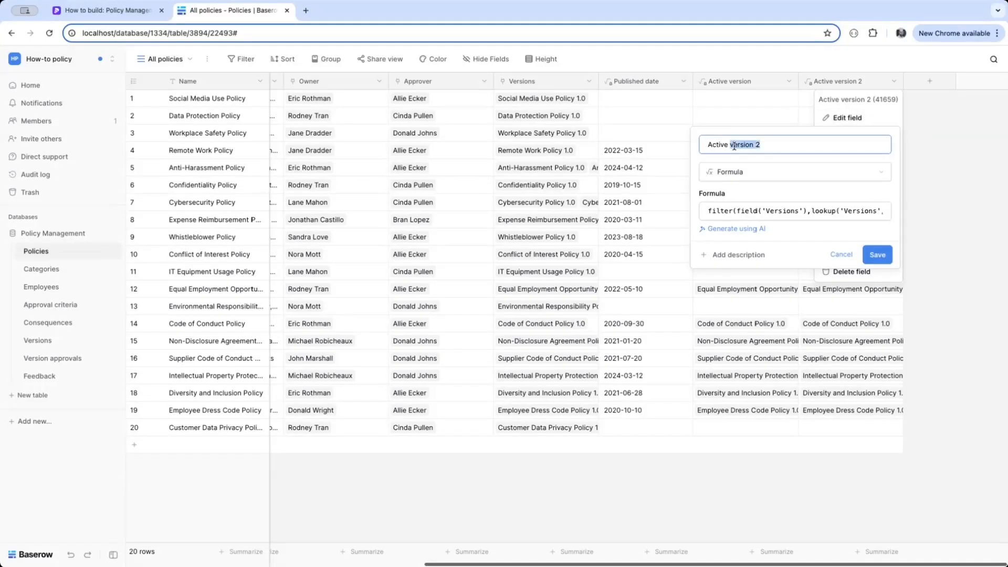
text(purpose)
Replace field('Versions') with lookup('Versions','Purpose') in the Active purpose formula and save the field
click(738, 211)
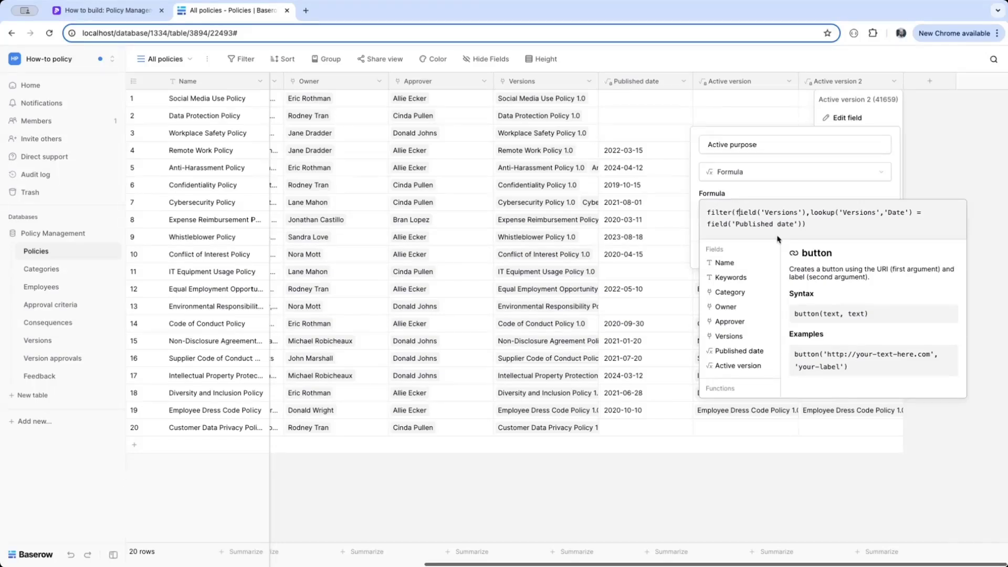
double_click(742, 212)
text(lookup)
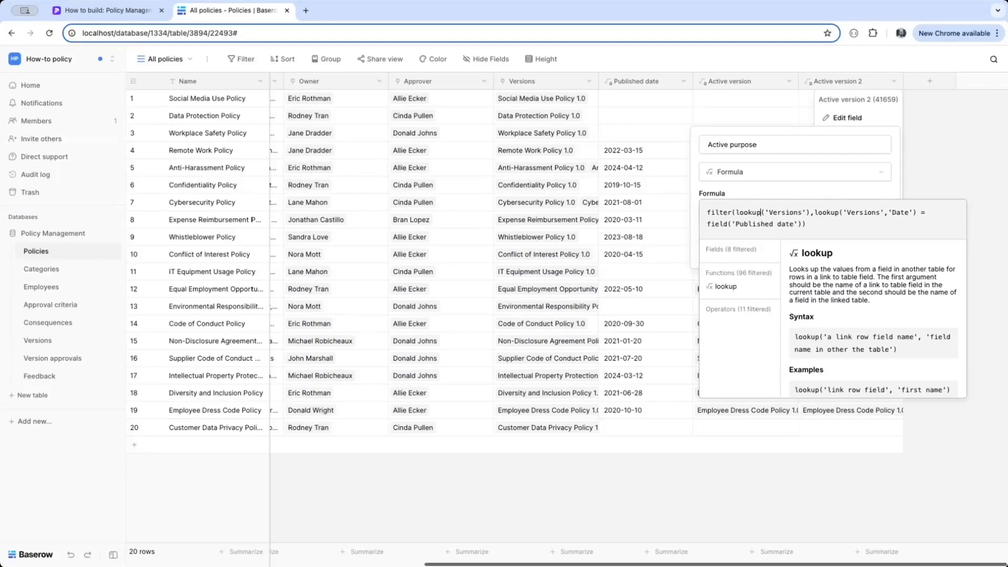
click(802, 212)
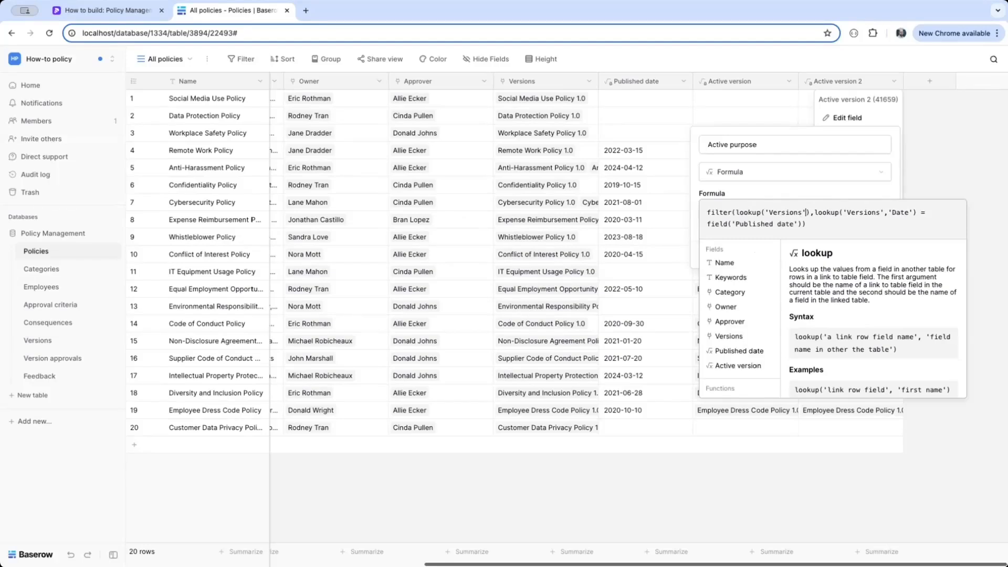
text(,'Purpose')
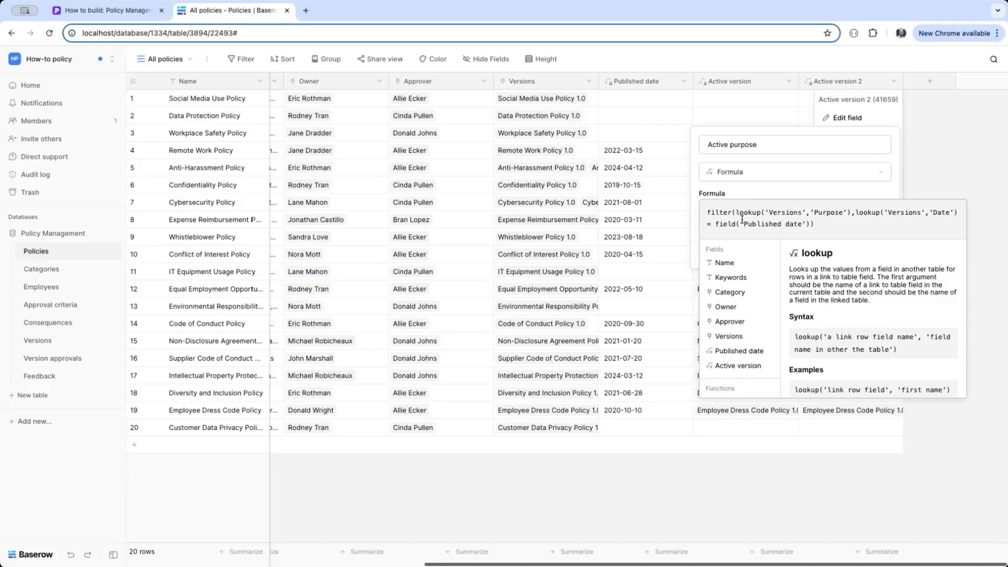
click(849, 225)
click(876, 271)
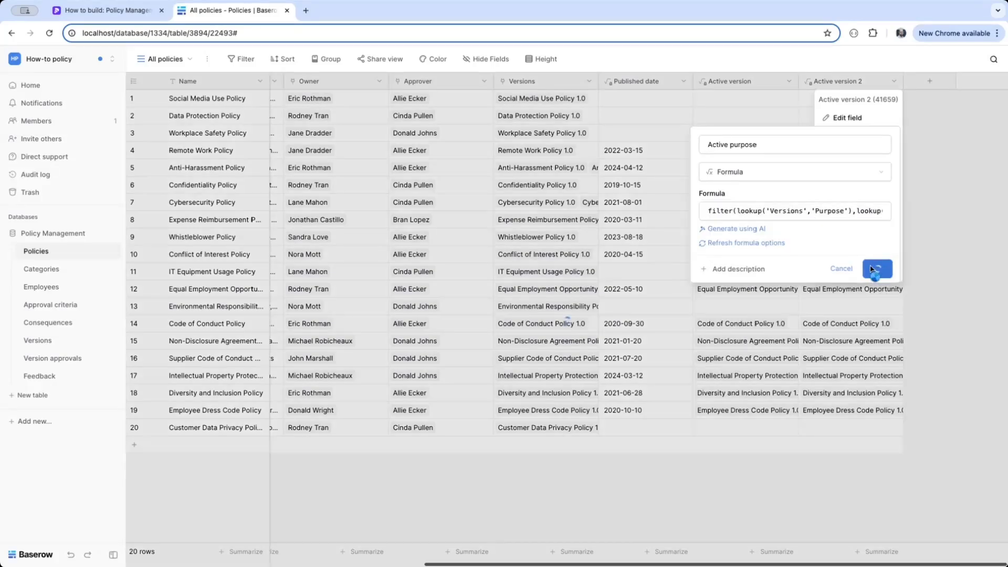
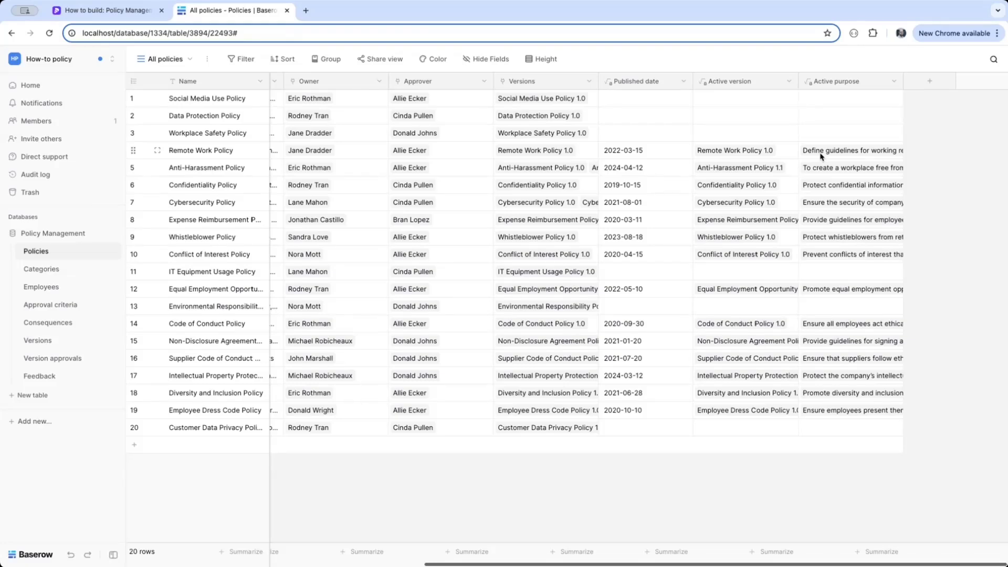
Wrap the Active purpose formula in join( … ,'') with an empty separator, save it, and widen the Active purpose column
click(894, 79)
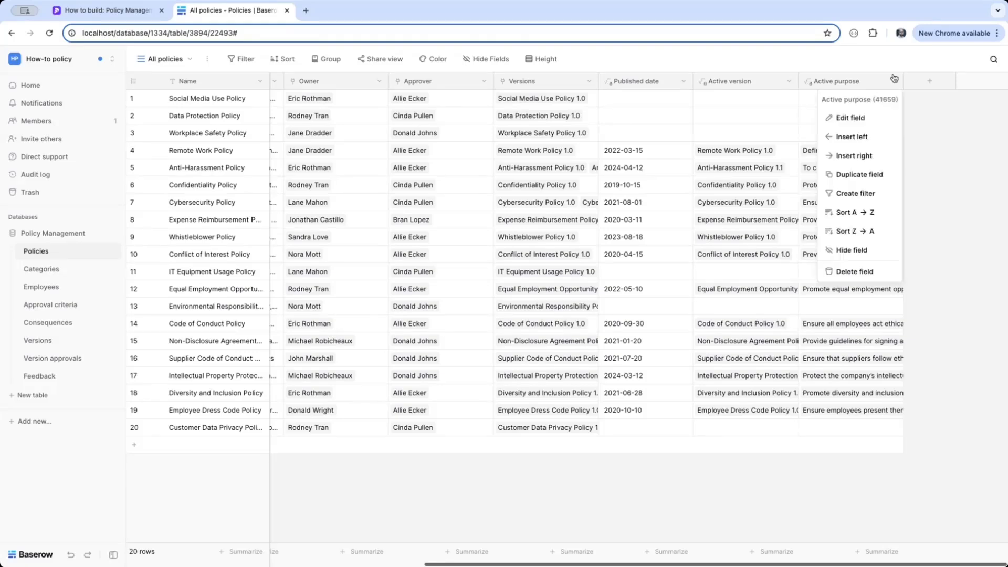
click(850, 117)
click(709, 209)
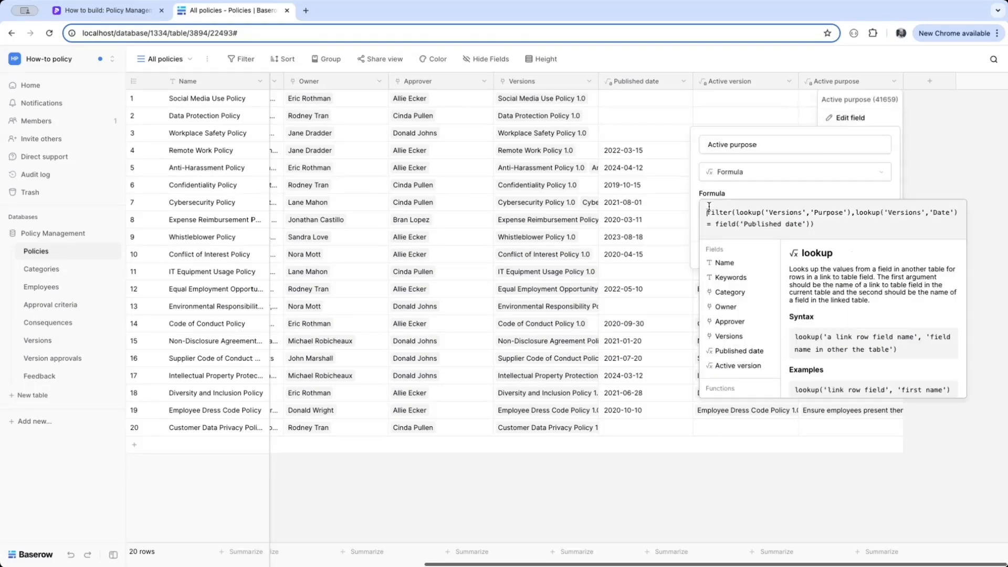
text(join()
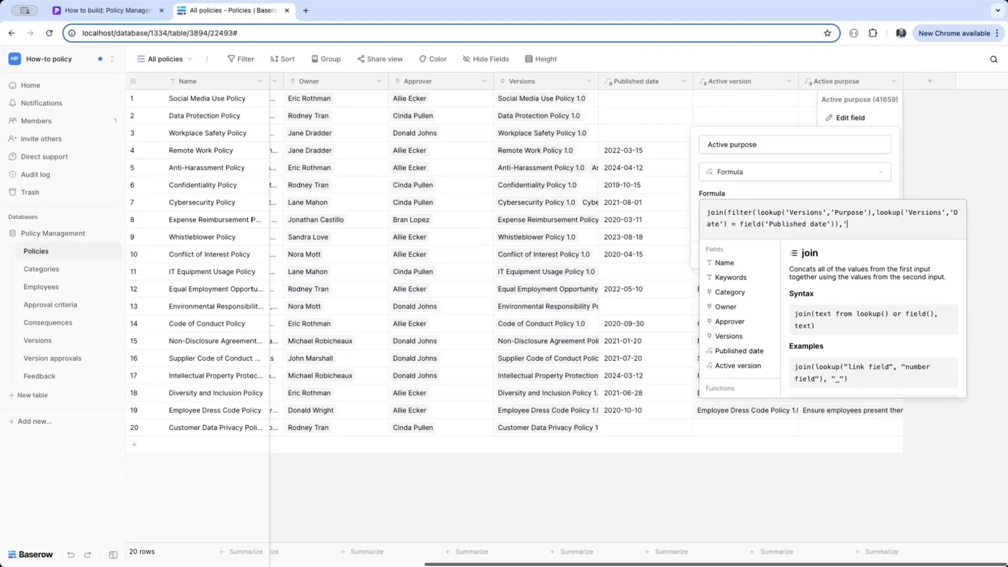
text('))
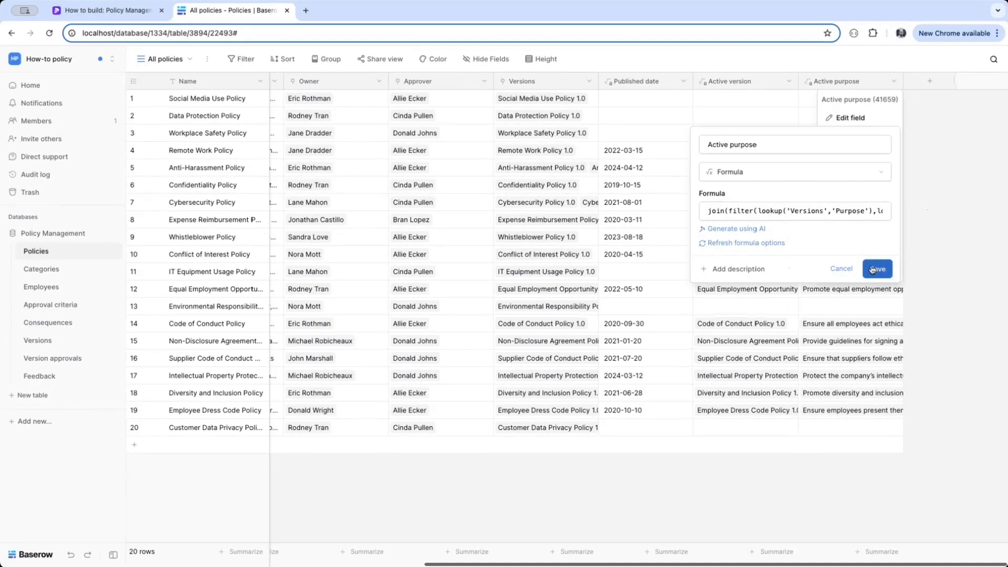
click(871, 269)
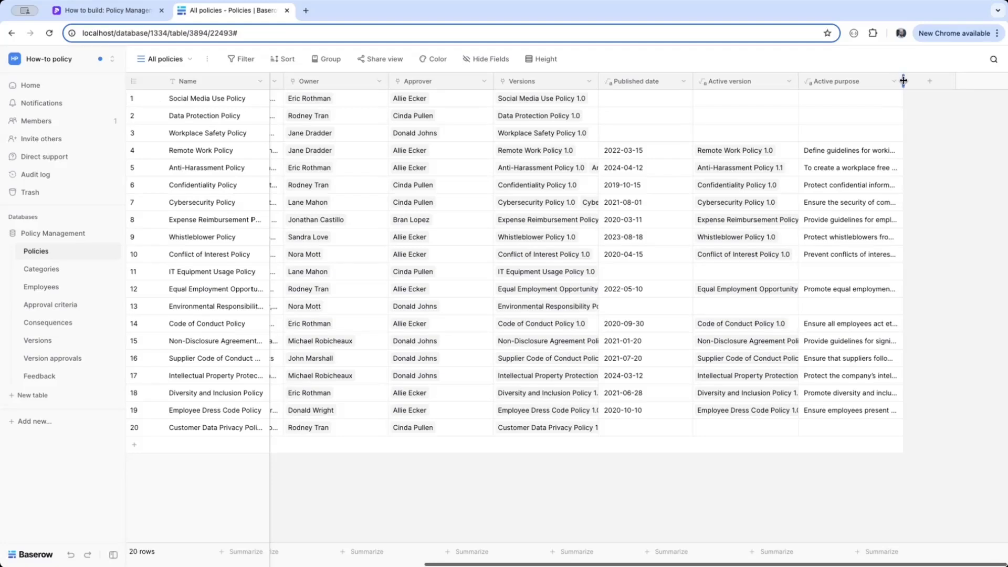
drag(903, 80, 942, 134)
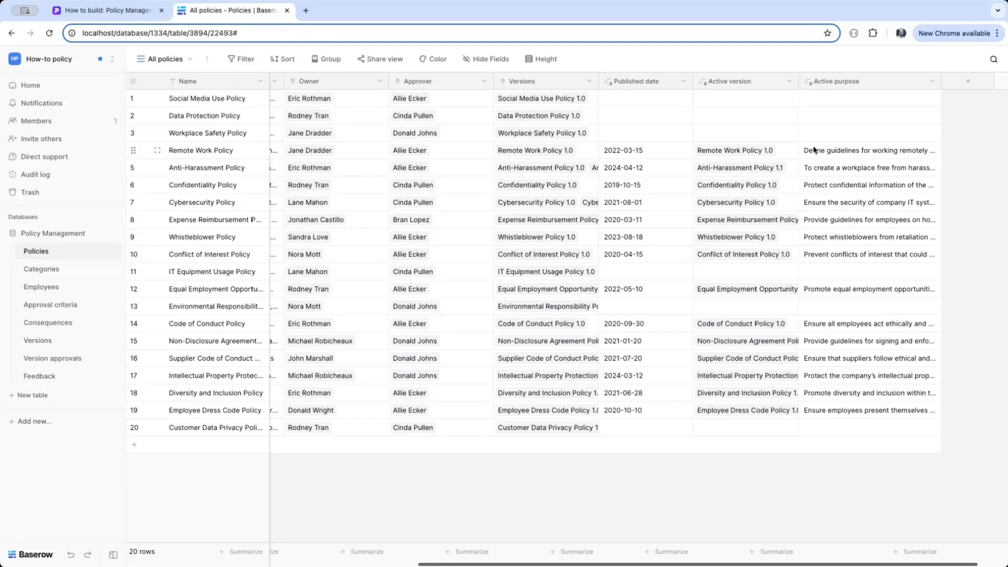
Duplicate the Active purpose field and change the copy's name to Active scope
scroll(782, 181, right, 2)
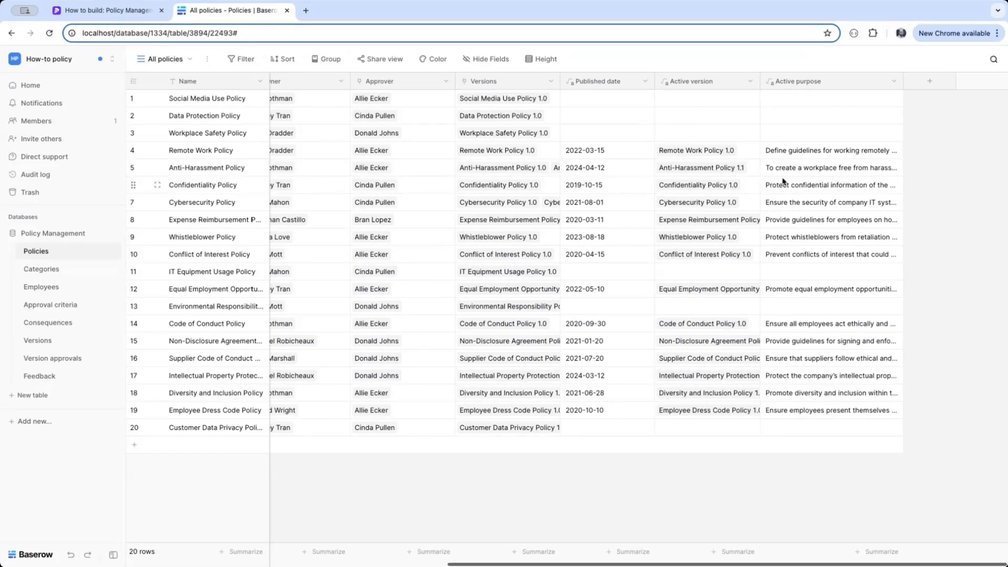
click(892, 83)
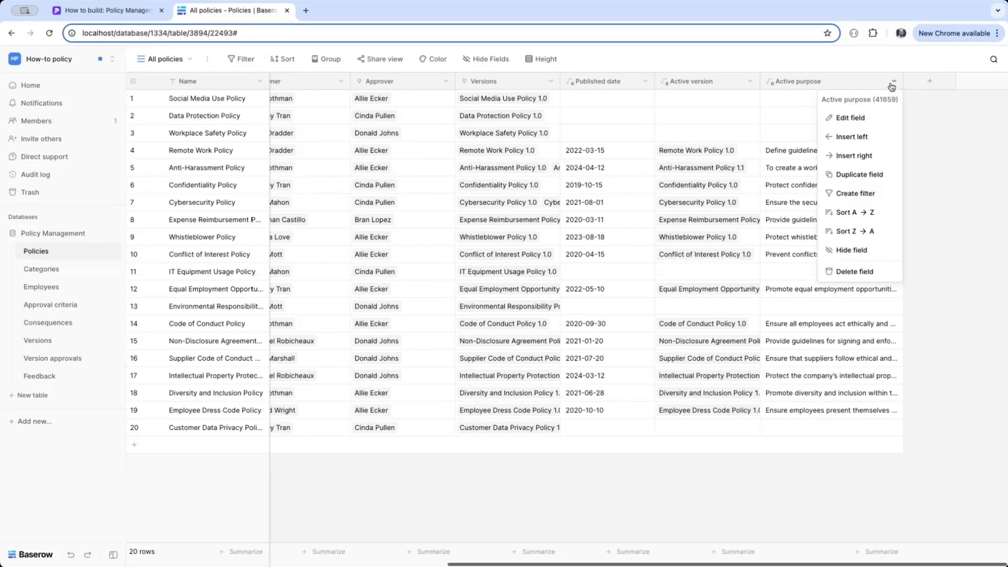
click(848, 175)
click(558, 144)
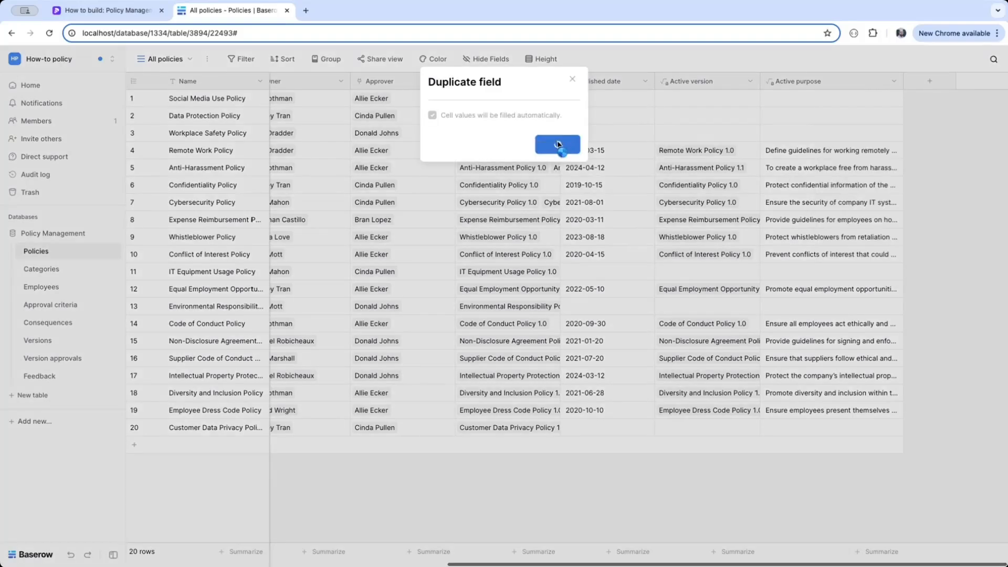
scroll(914, 124, right, 4)
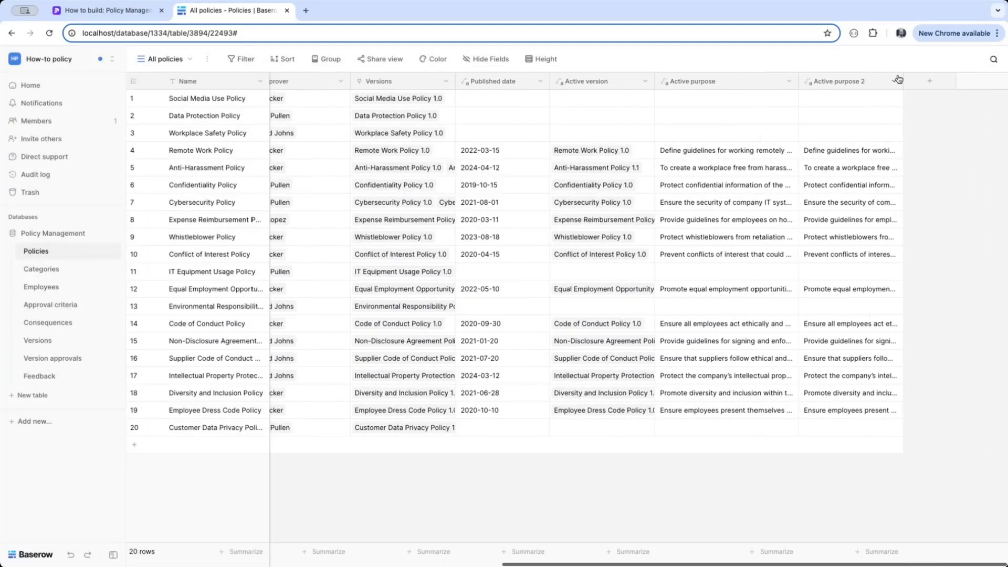
click(894, 80)
click(848, 119)
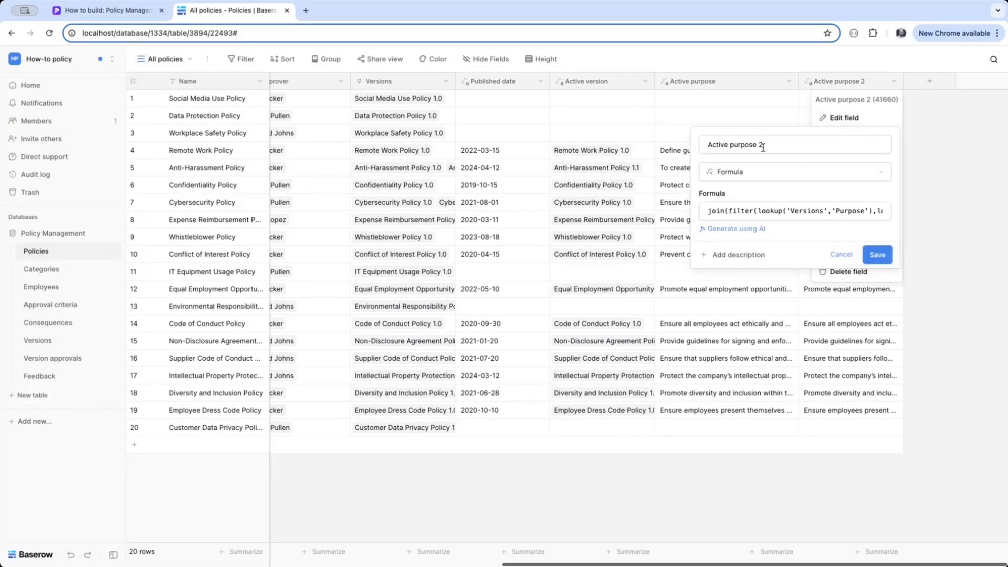
double_click(743, 146)
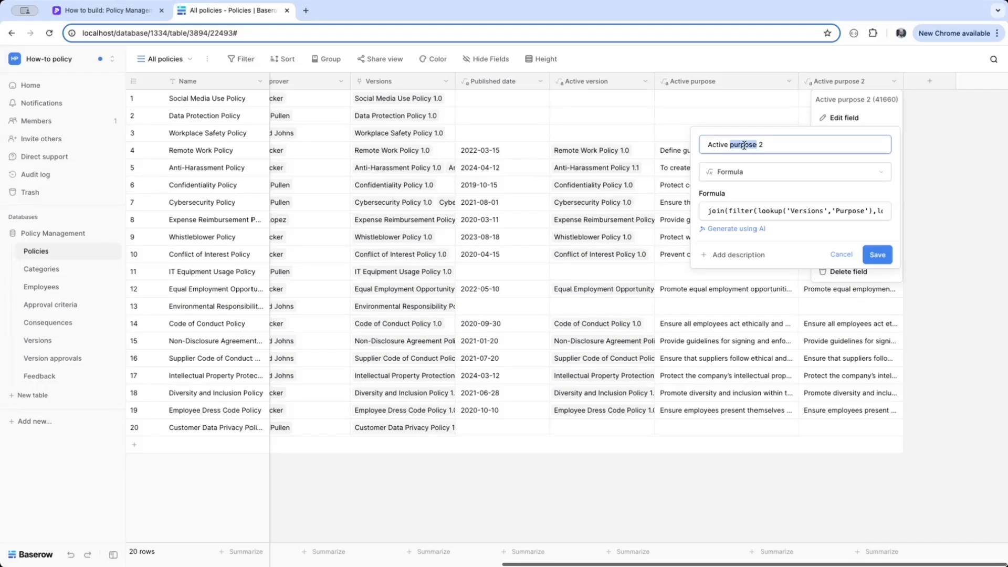
text(scope)
Replace 'Purpose' with 'Scope' in the first lookup of the Active scope formula and save the field
double_click(839, 212)
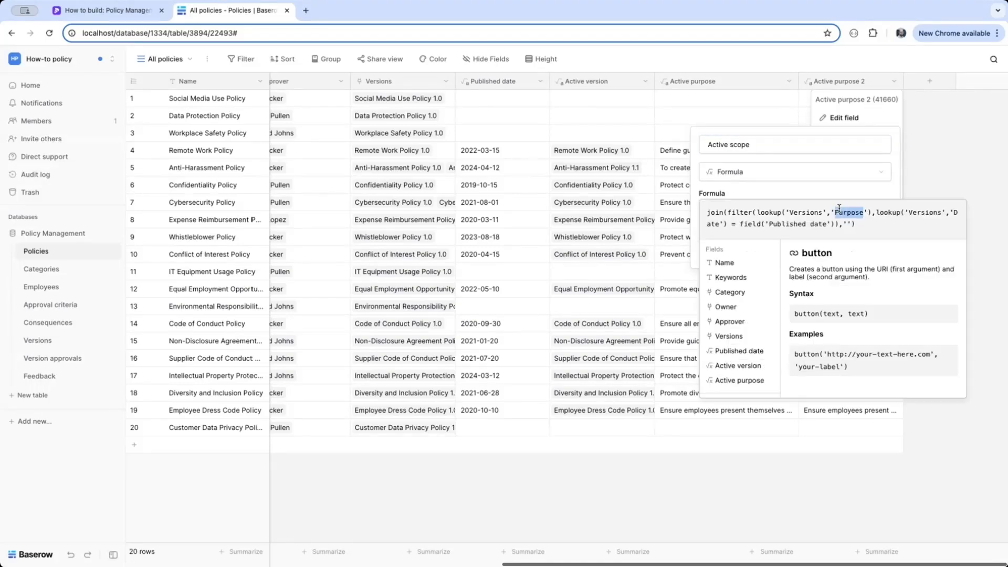
text(Scope'),look)
click(911, 272)
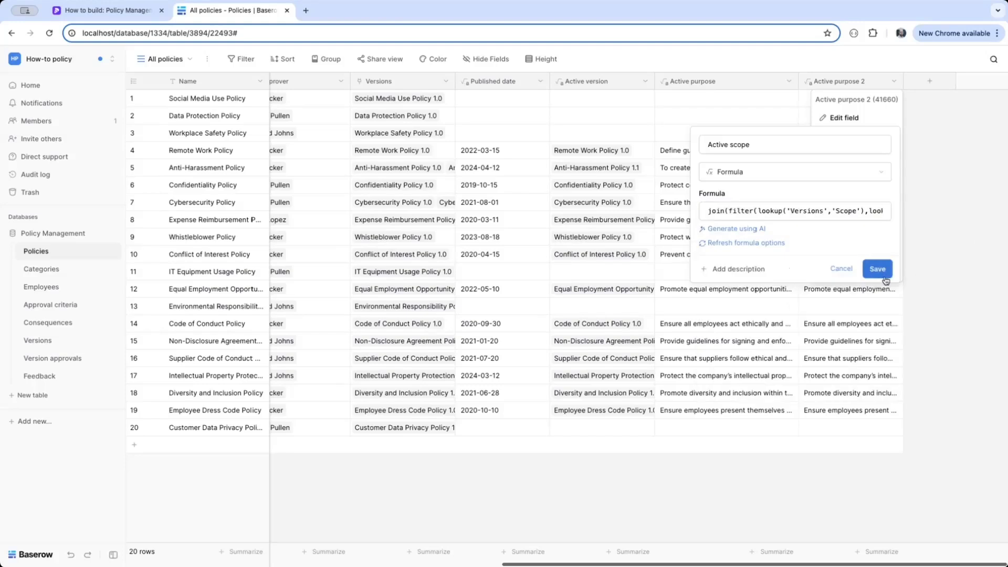
click(877, 270)
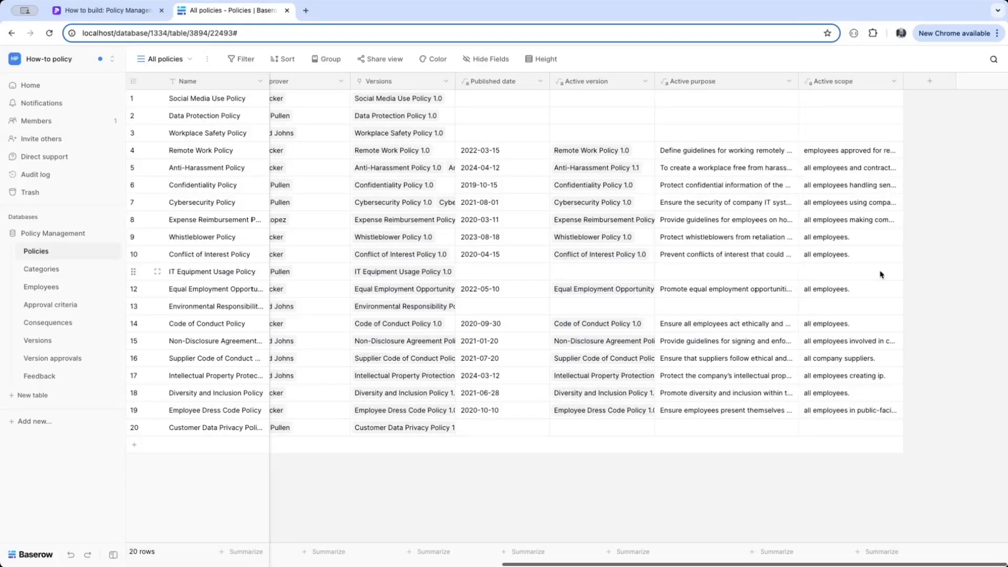
Duplicate the Active scope field, rename the copy Active consequence and save it
click(893, 84)
click(855, 181)
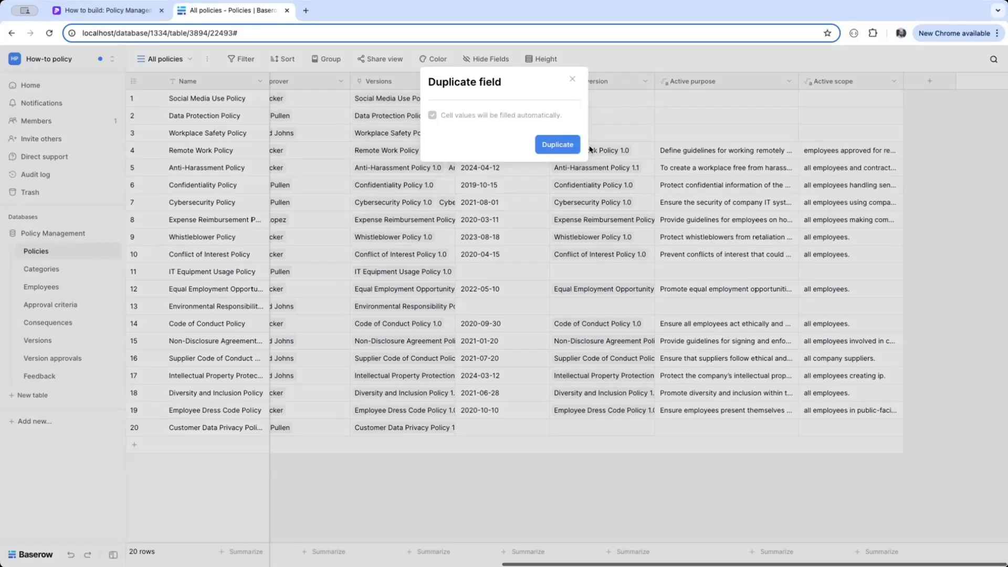
click(571, 146)
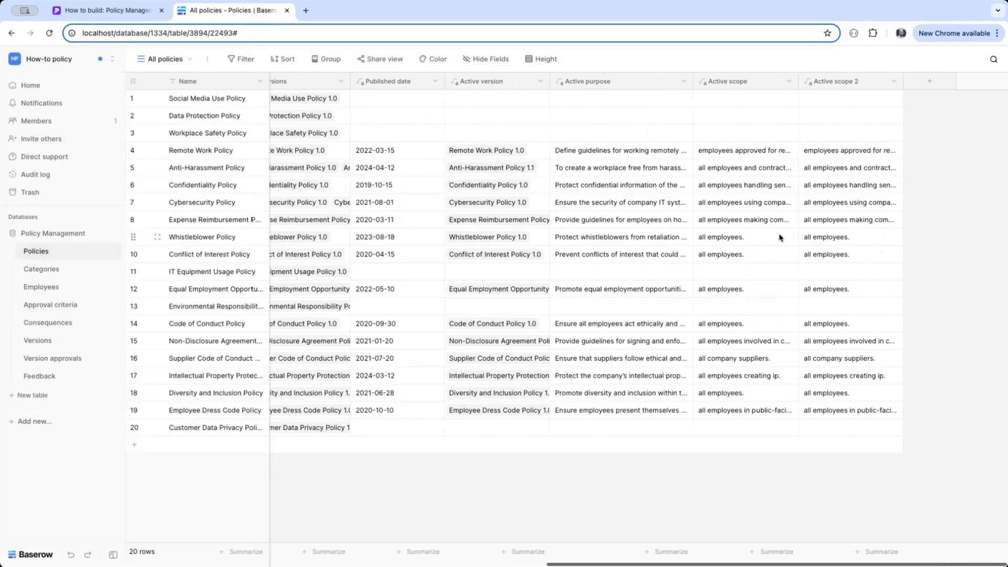
click(893, 82)
click(845, 119)
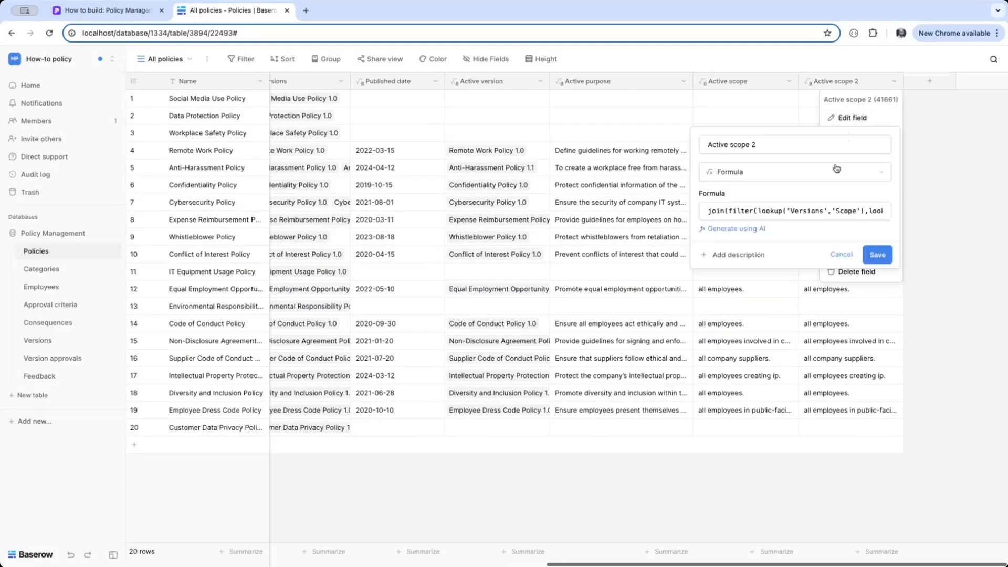
double_click(737, 145)
key(shift+End)
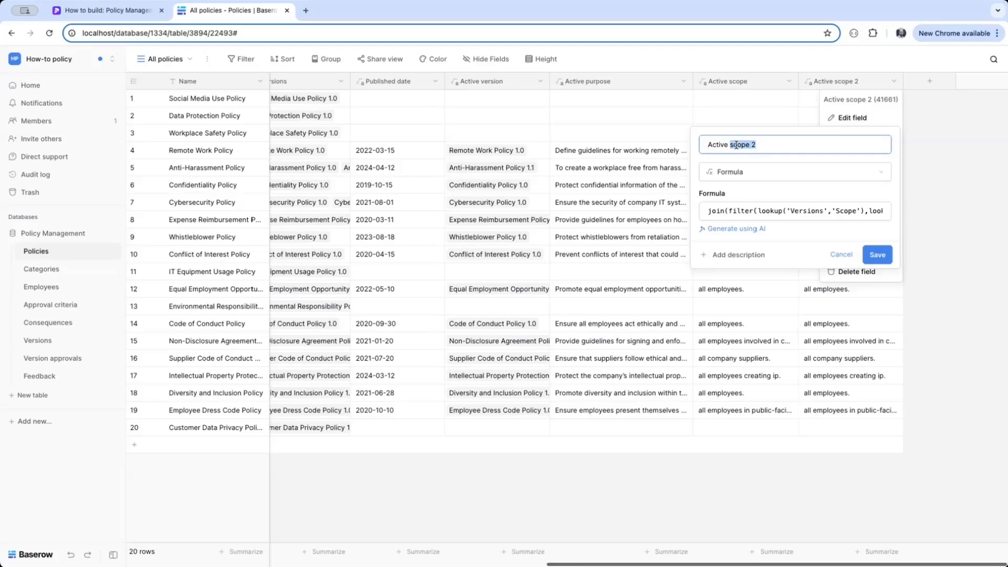
text(consequence)
click(877, 254)
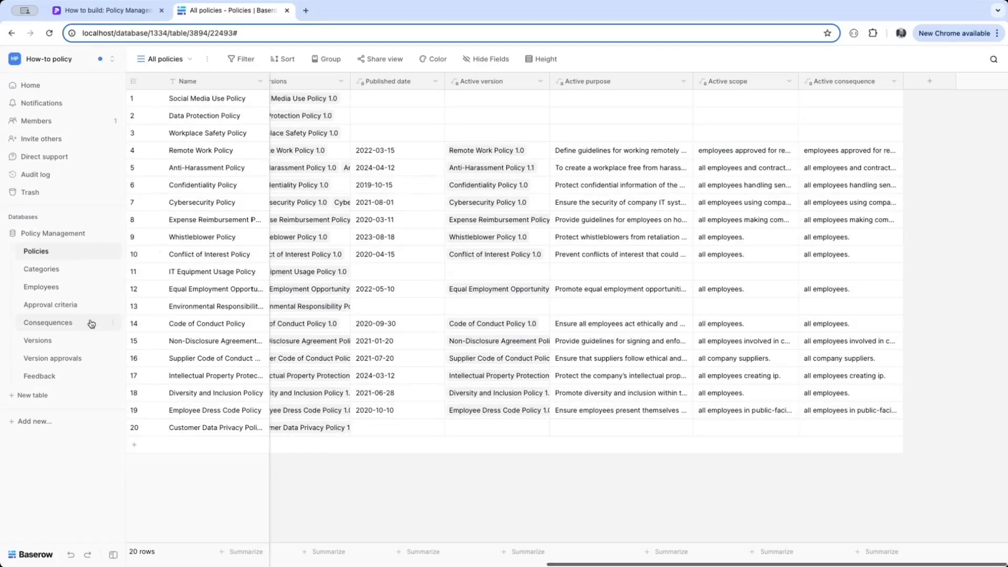
Check the Versions table's compliance fields, replace 'Scope' with 'Compliance description' in the Policies table's Active consequence formula, and try to save it
click(47, 347)
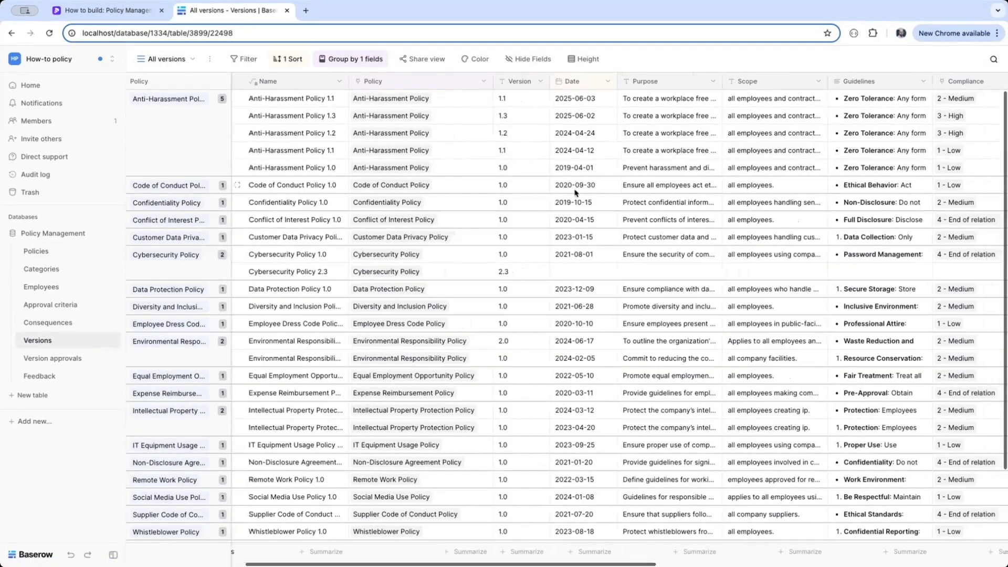
scroll(575, 193, right, 5)
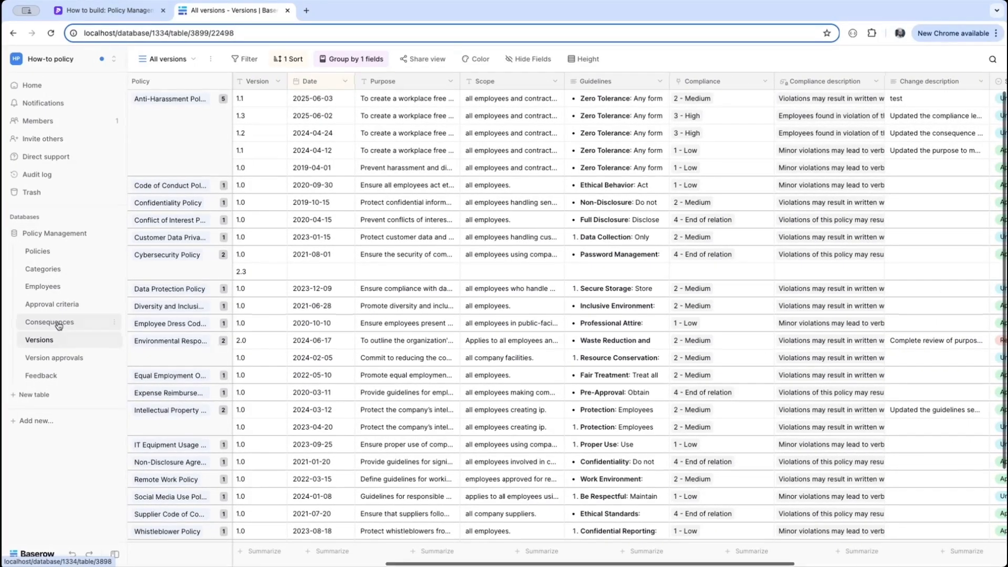
click(36, 253)
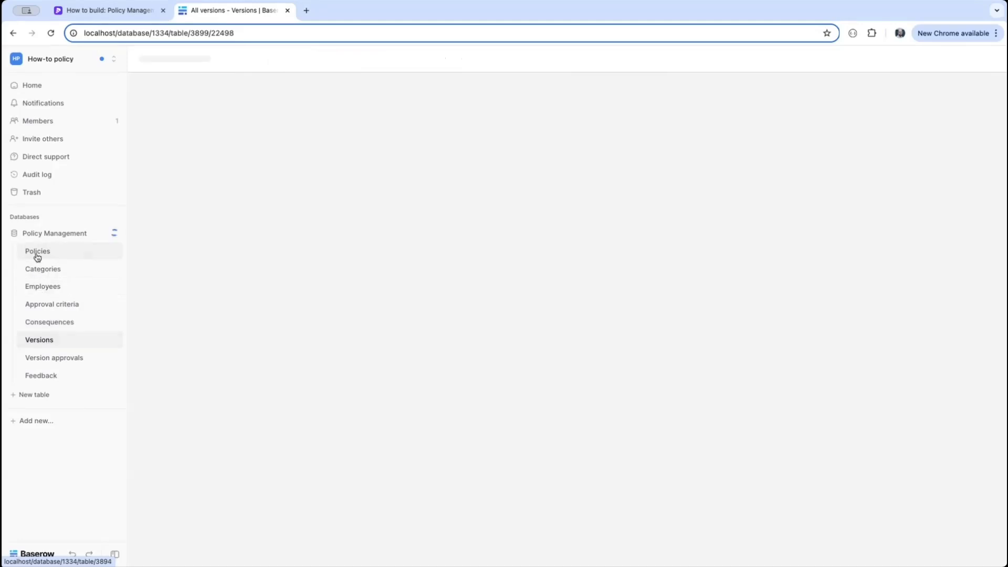
scroll(727, 315, right, 10)
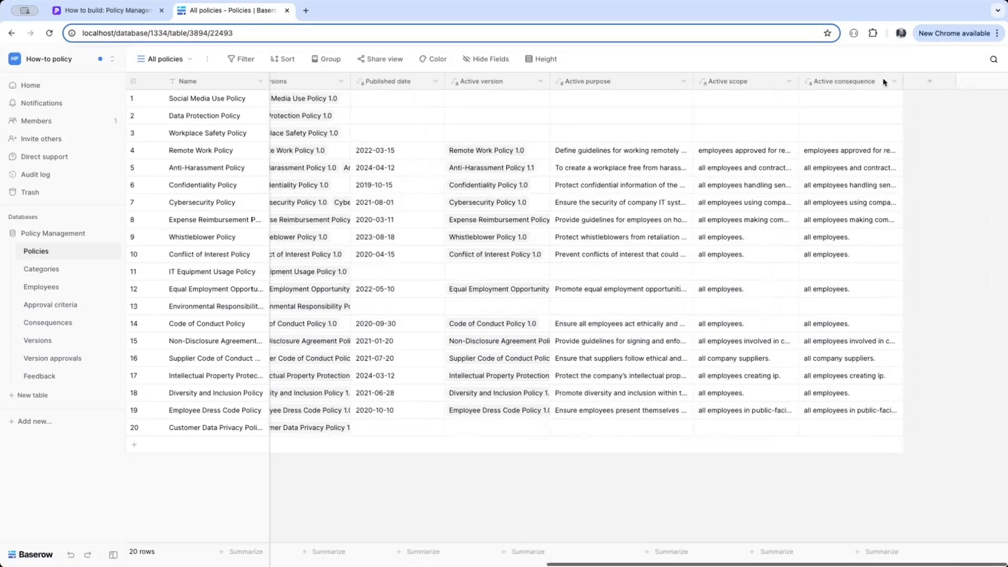
click(892, 85)
click(861, 118)
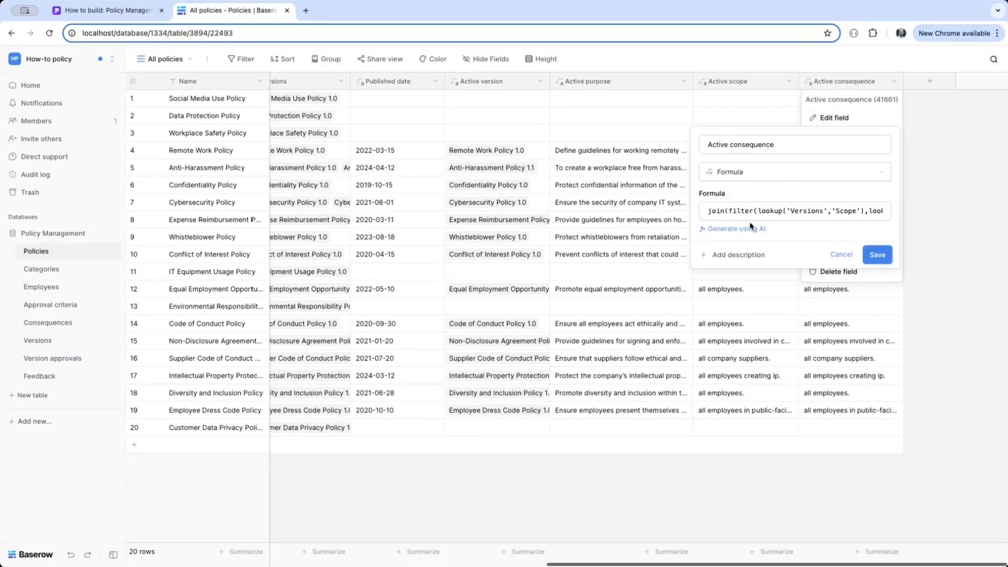
click(838, 210)
double_click(838, 210)
text(Complianc)
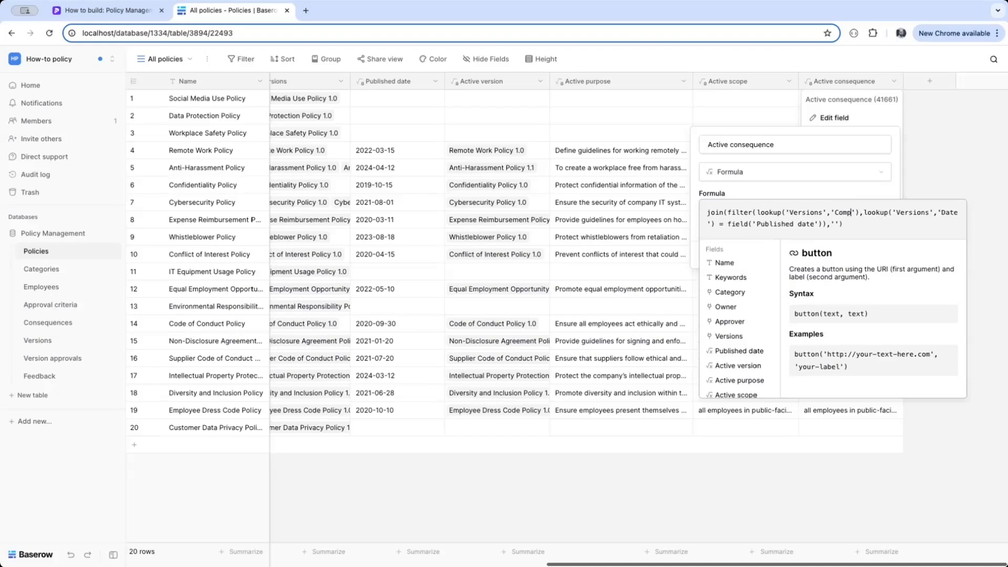
text(e description)
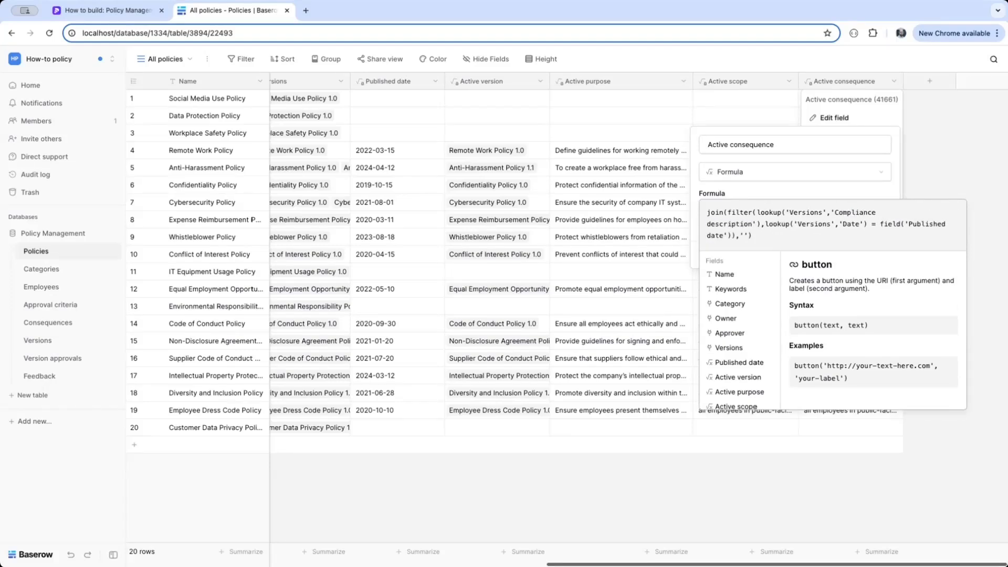
key(Return)
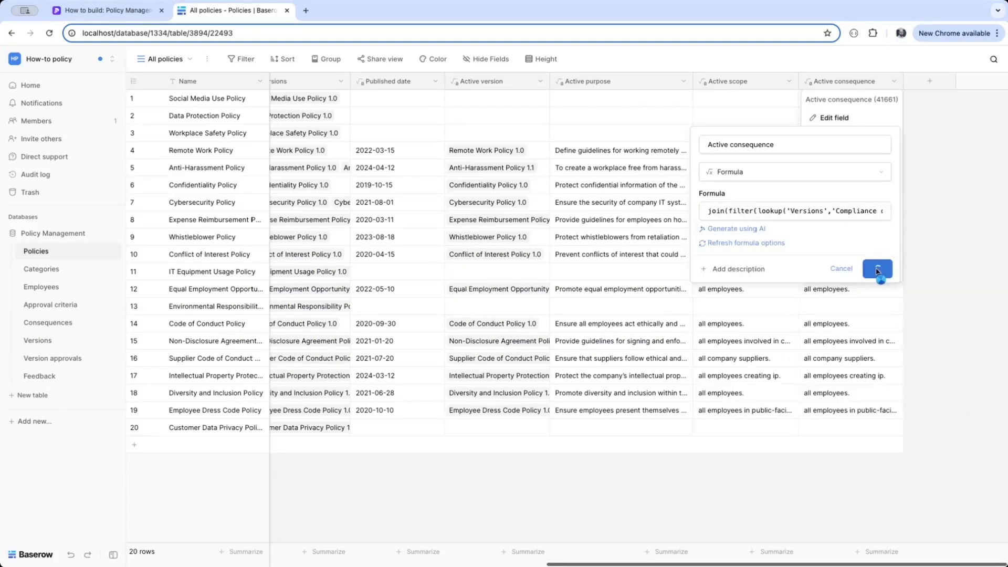
click(876, 270)
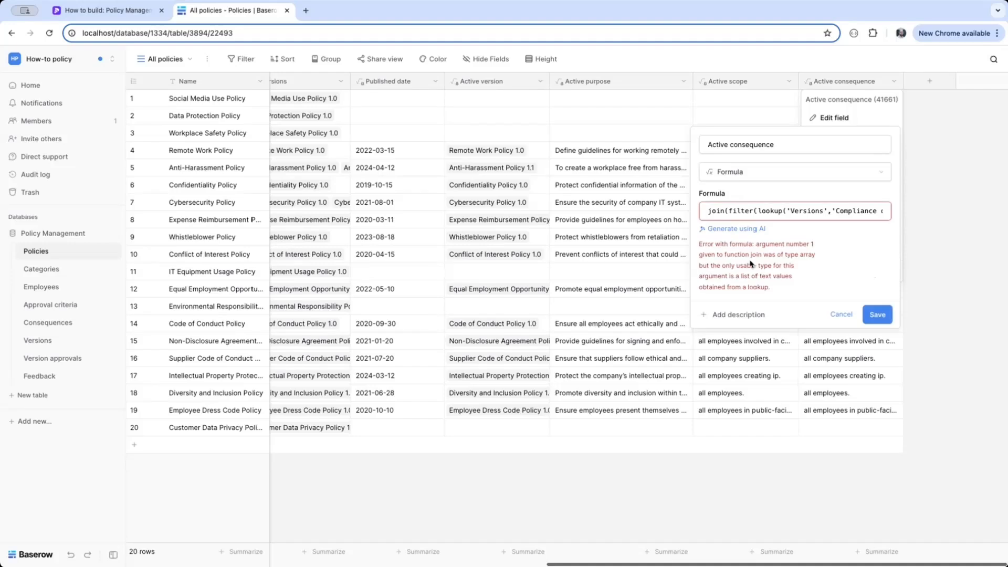
Remove the join( wrapper and its trailing ,'') from the Active consequence formula, leaving only the filter function, and save the field
click(727, 210)
key(shift+Home)
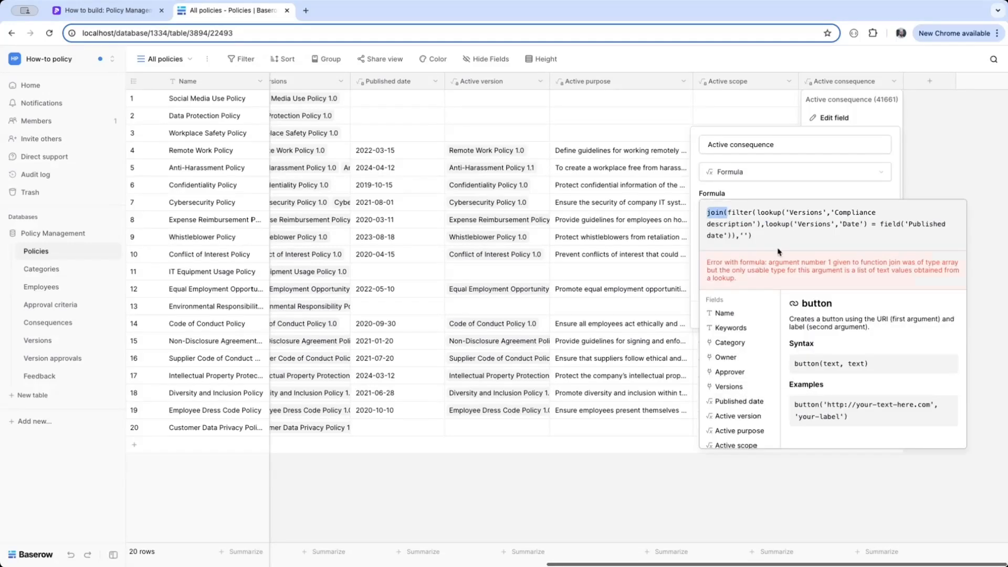
key(BackSpace)
drag(737, 236, 859, 262)
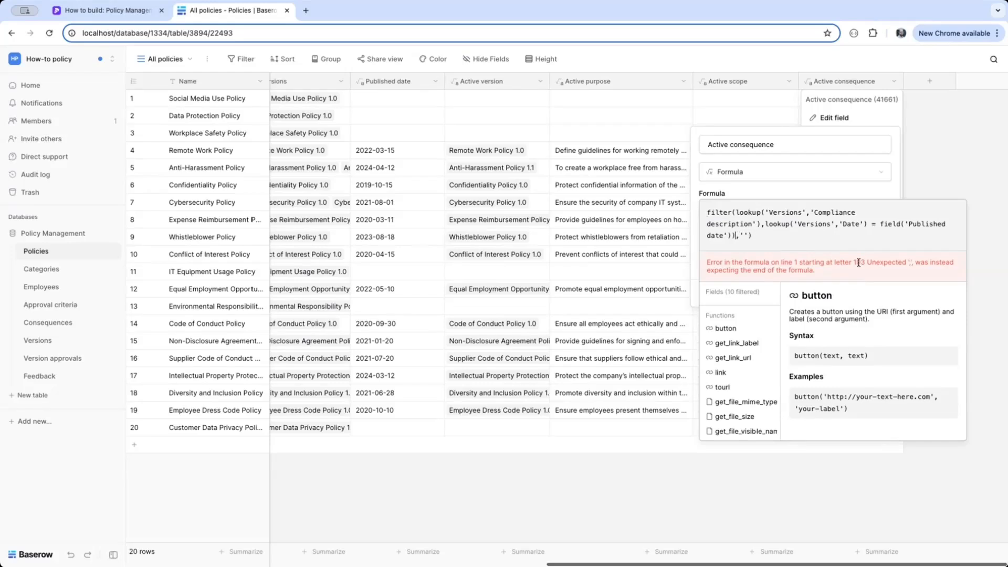
key(BackSpace)
key(Return)
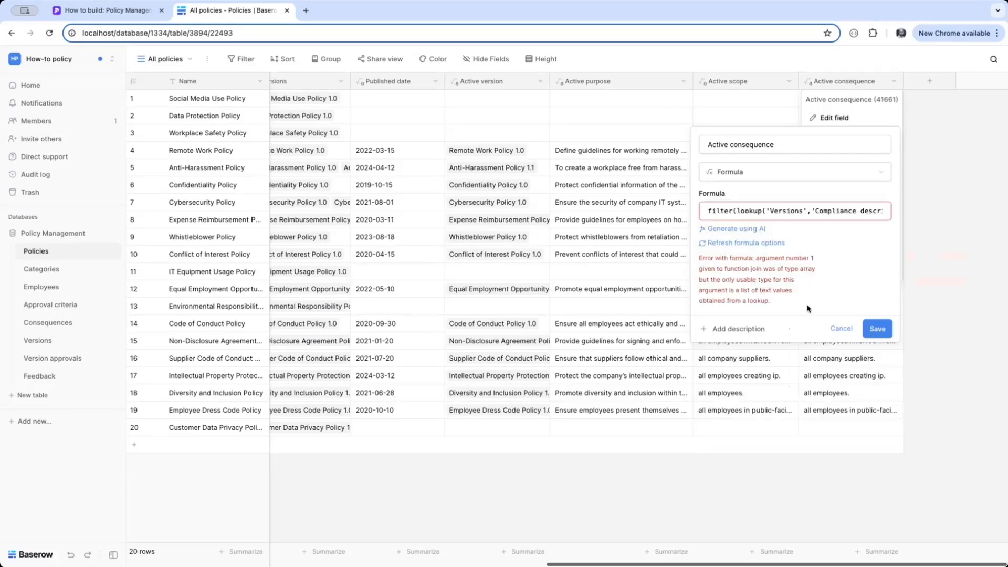
click(872, 327)
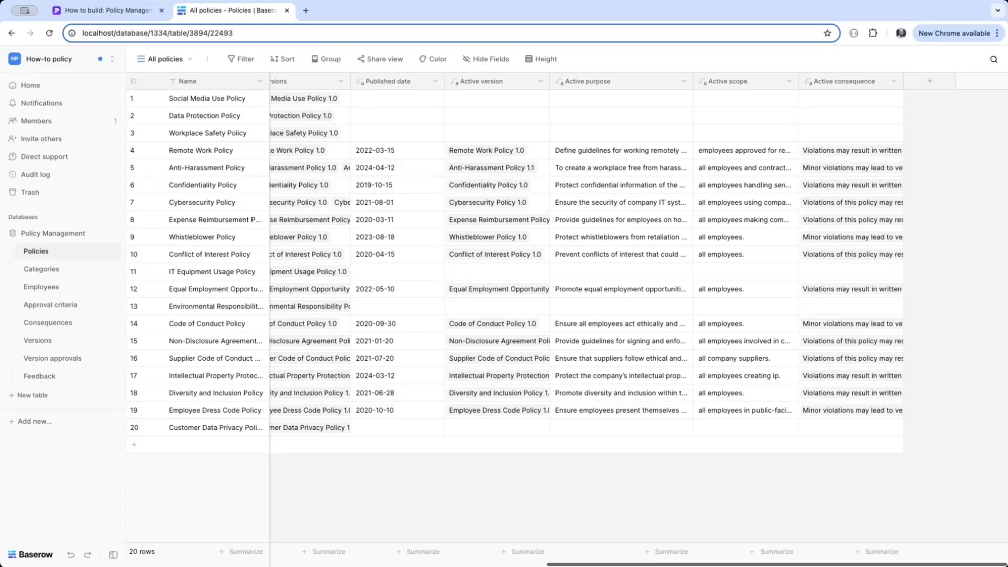
Remove the grouping by Policy from the Versions table's All versions view
click(52, 342)
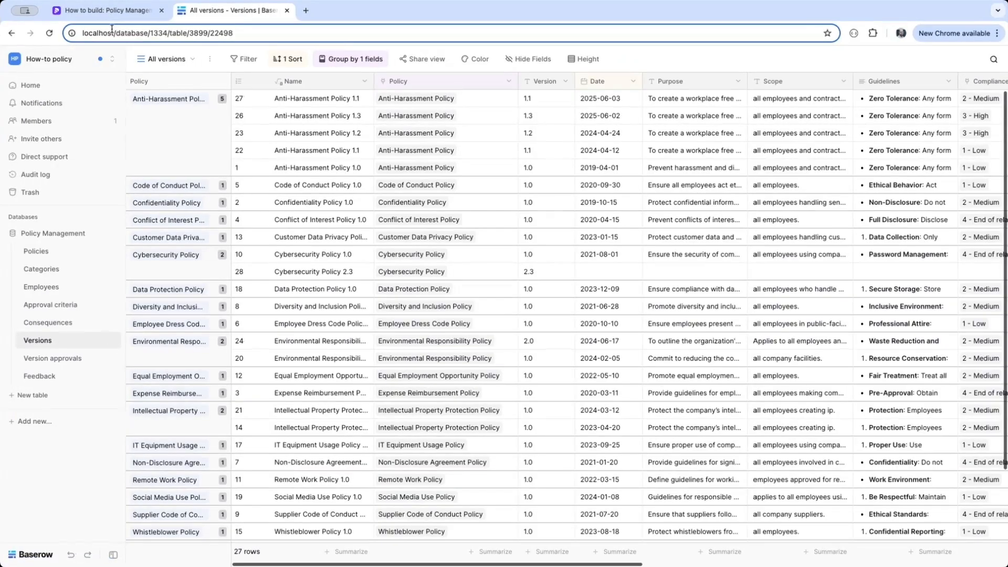
click(348, 60)
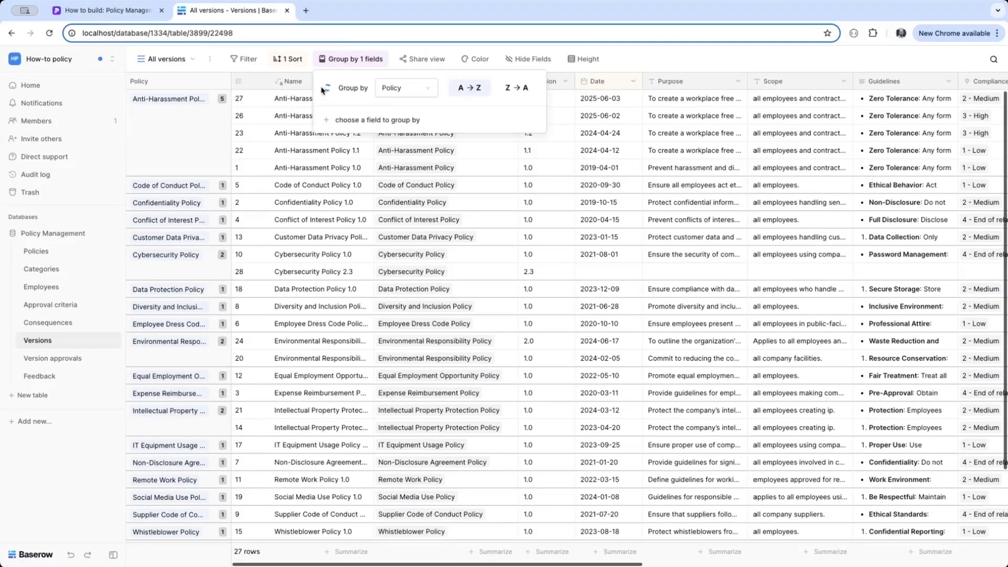
click(325, 88)
scroll(543, 187, right, 6)
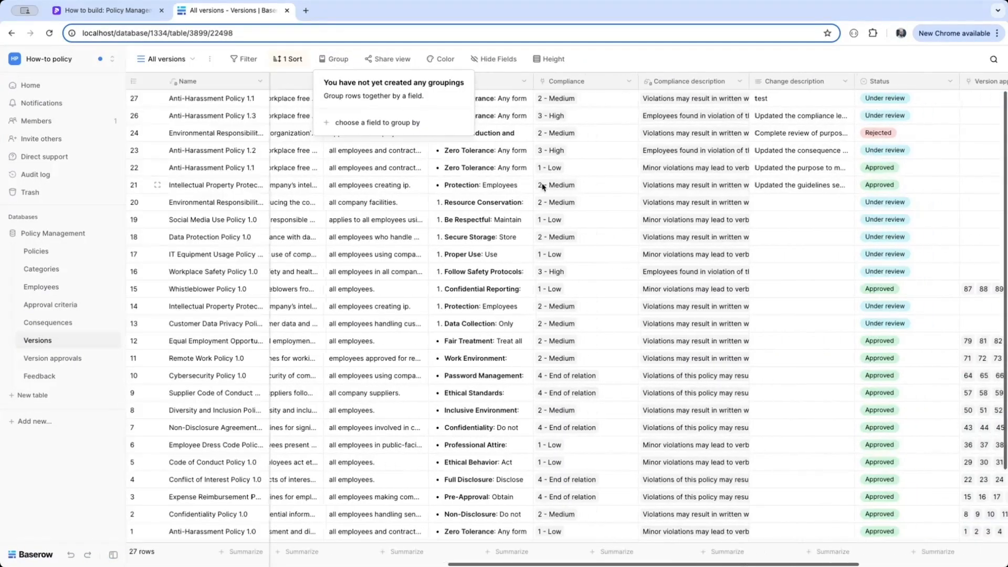
scroll(543, 187, right, 5)
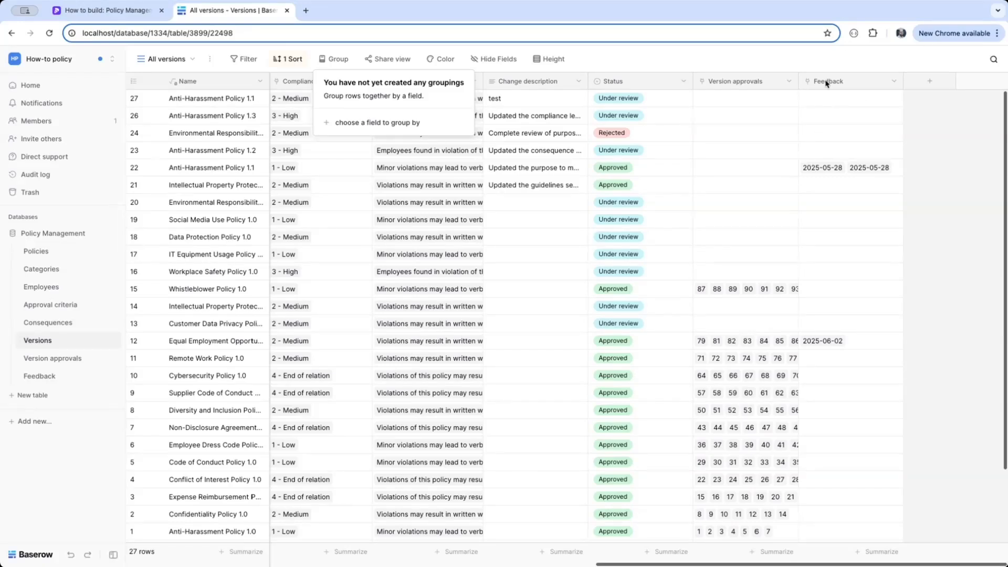
In the Feedback table, mark the Anti-Harassment Policy 1.1 feedback that suggests changes as not processed
click(42, 376)
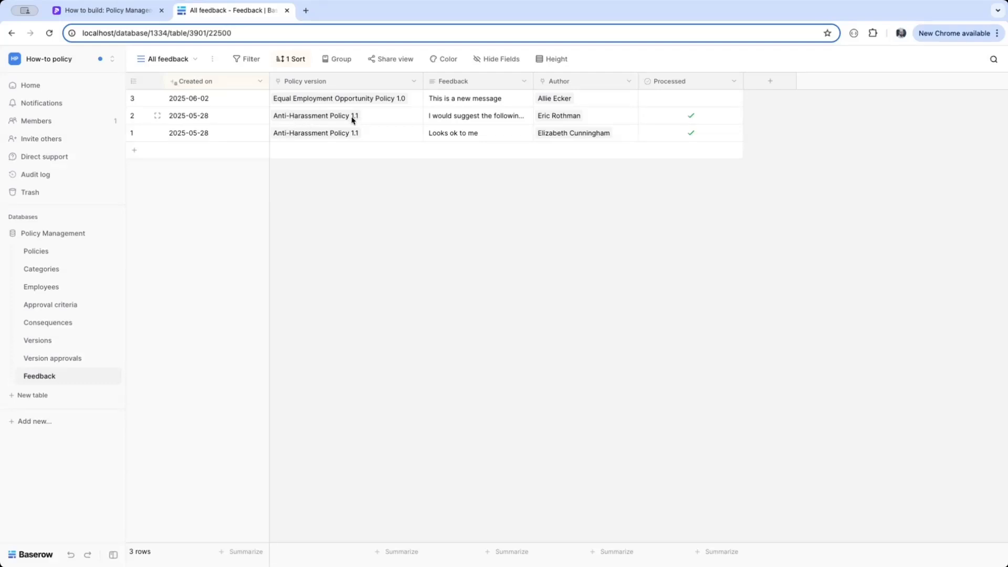
click(691, 116)
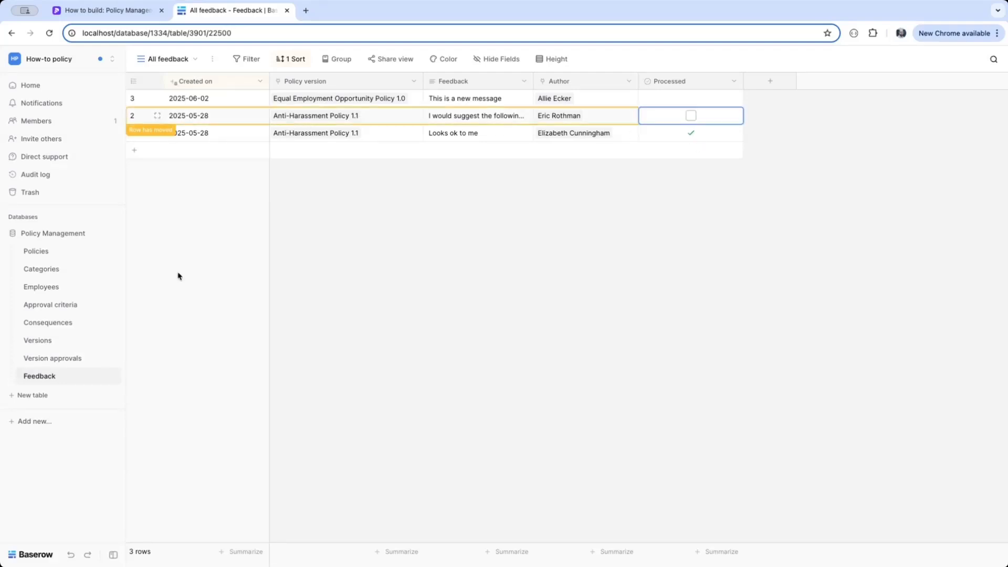
Add a Rollup field to the Versions table that applies the every function to Processed through the Feedback link
click(44, 340)
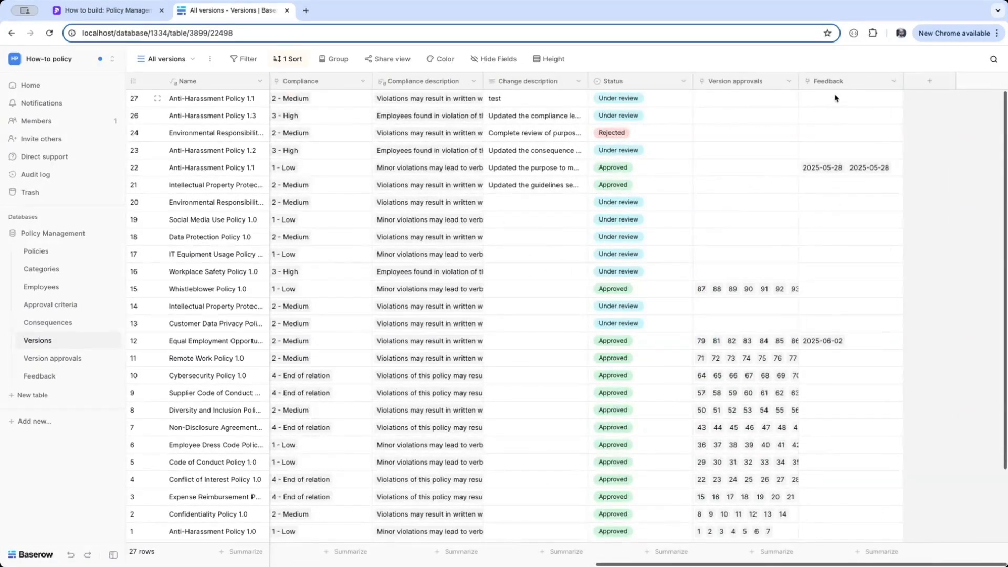
click(927, 82)
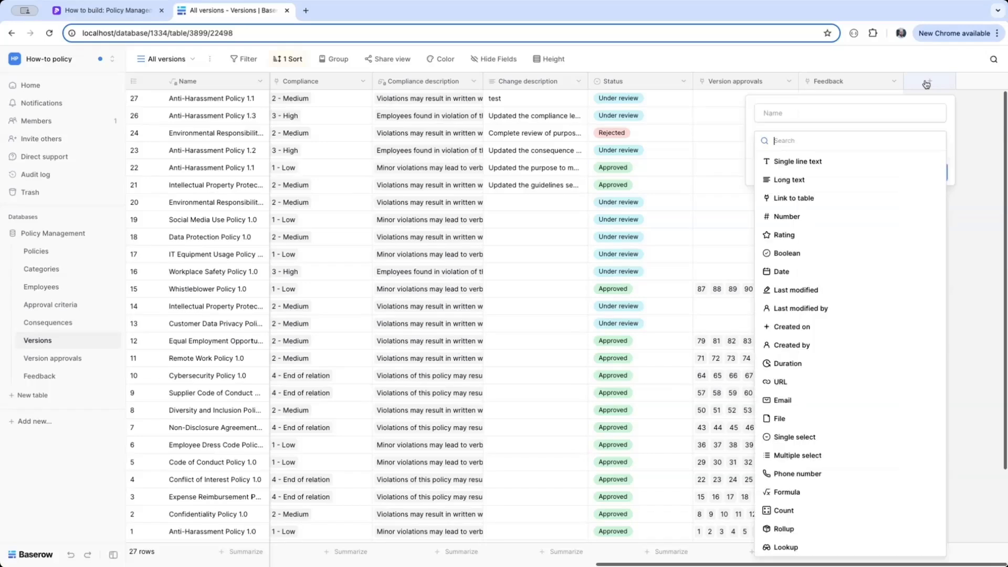
text(ro)
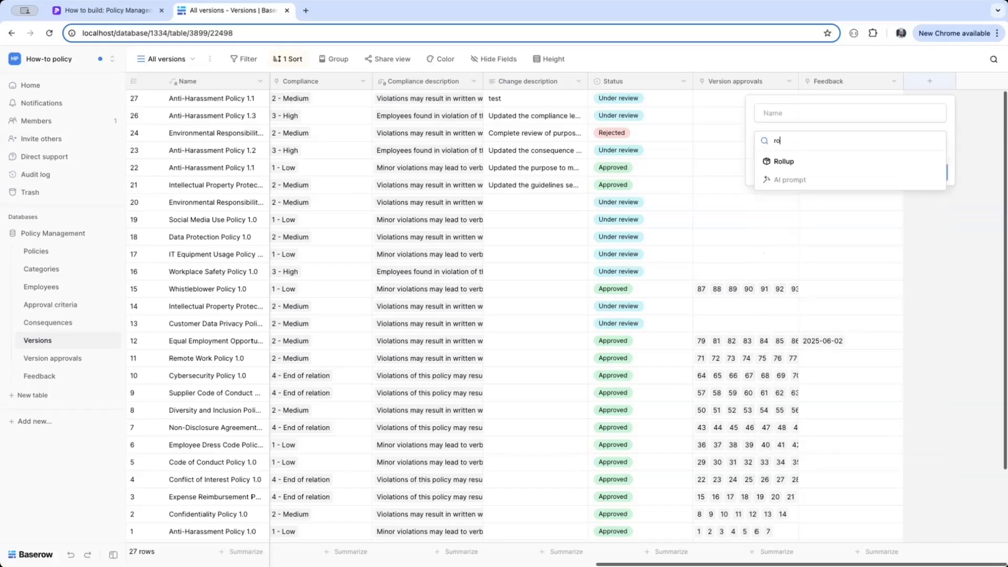
click(851, 162)
click(844, 177)
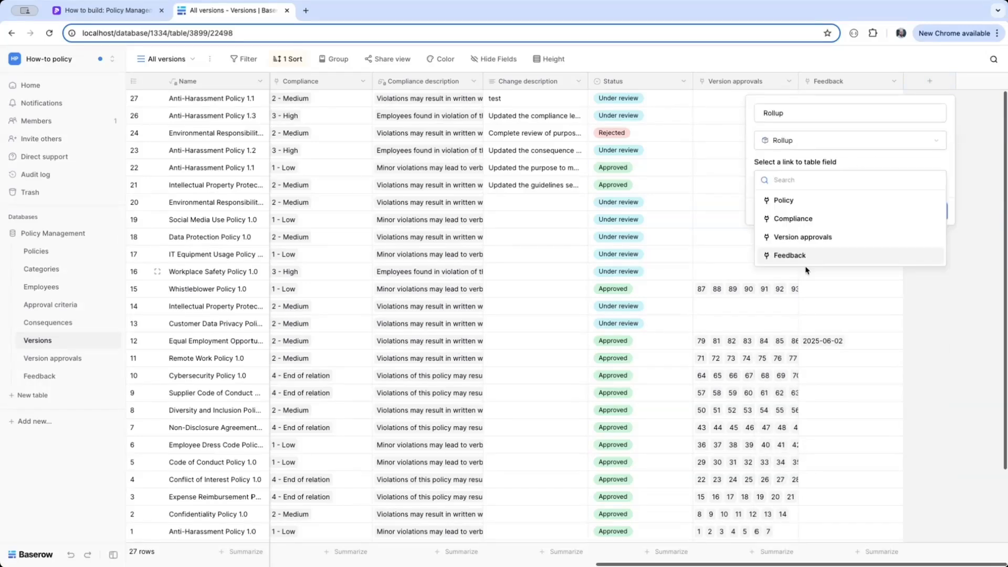
click(794, 257)
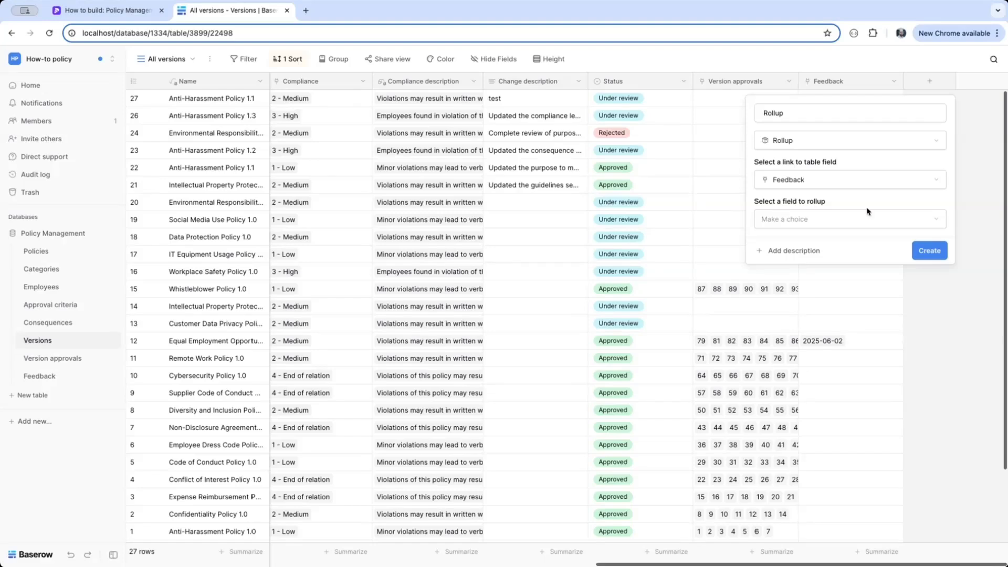
click(852, 220)
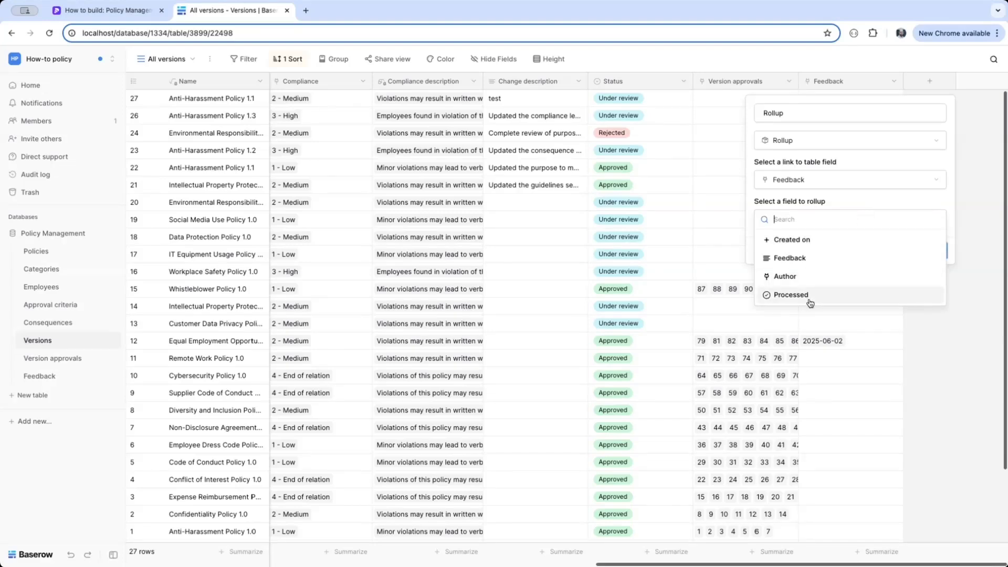
click(782, 295)
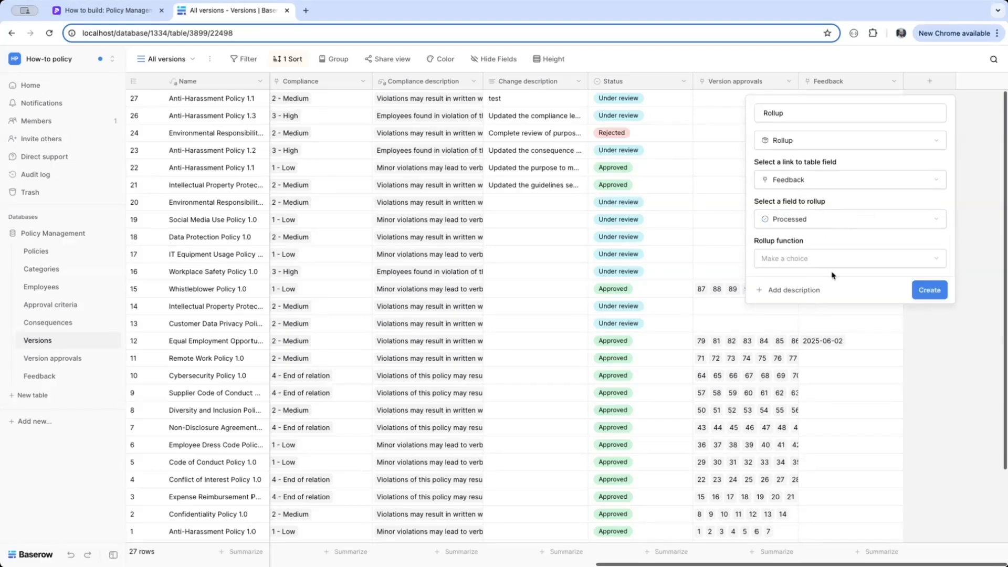
click(824, 259)
click(812, 339)
click(928, 292)
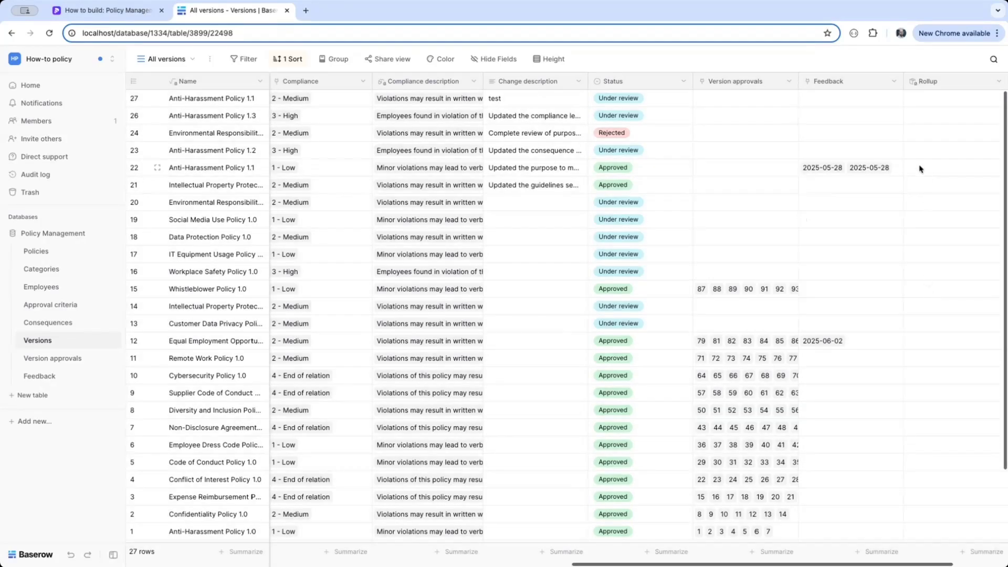
Rename the new Rollup field in Versions as 'All feedback processed' and save it
scroll(939, 173, right, 3)
click(895, 81)
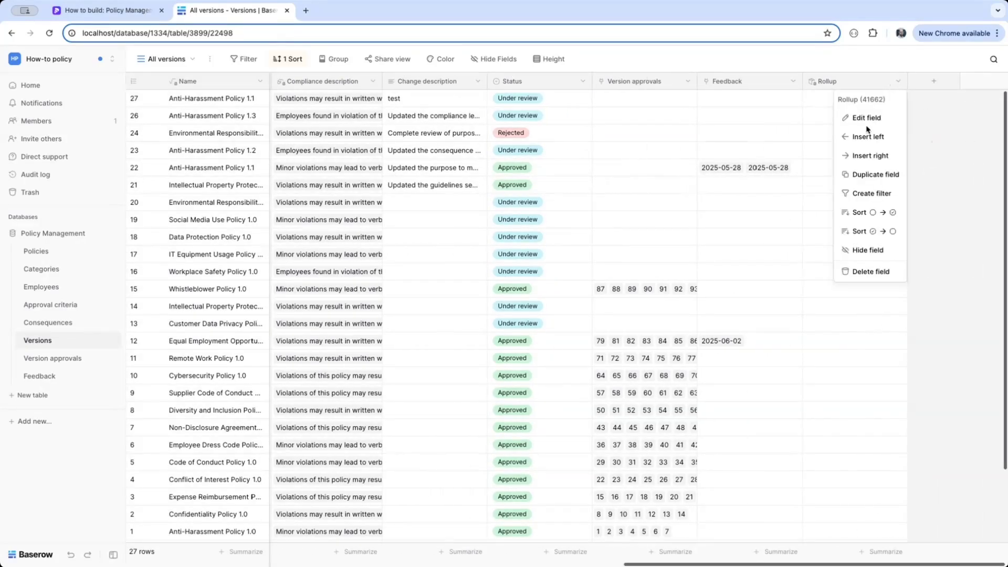
click(865, 118)
double_click(793, 150)
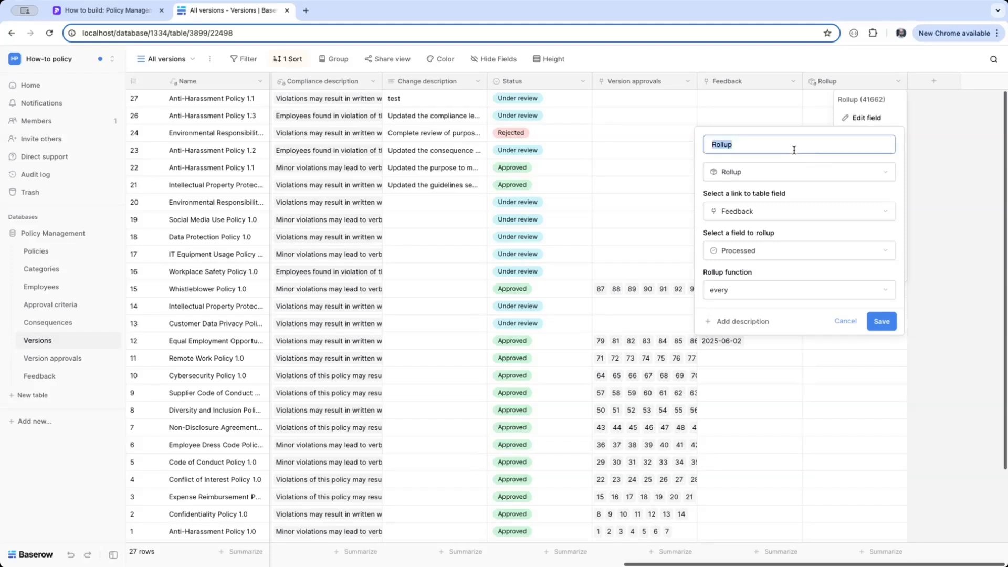
text(All feedback processed)
click(882, 322)
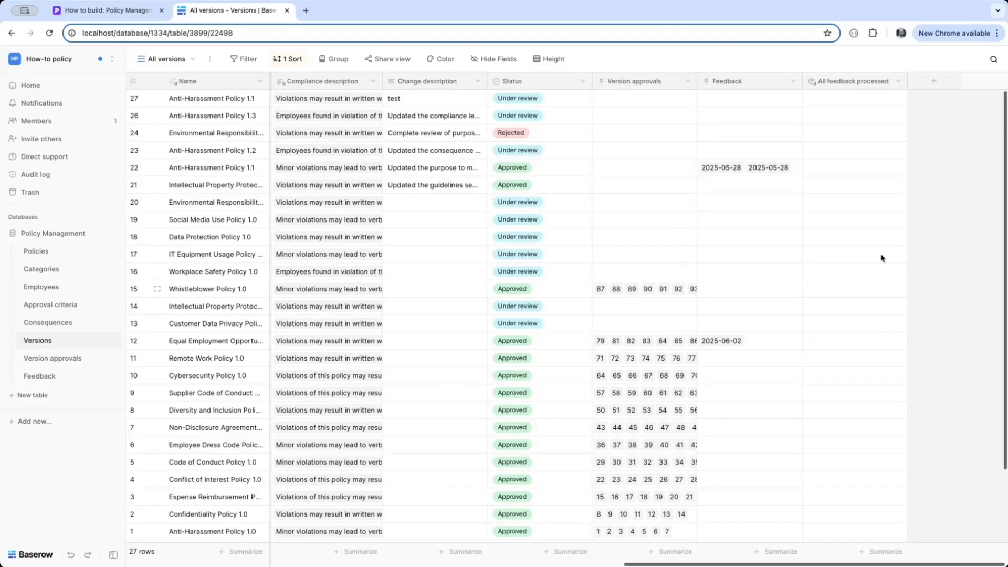
Open the second feedback linked to the approved Anti-Harassment Policy 1.1 version and mark it as processed
click(766, 169)
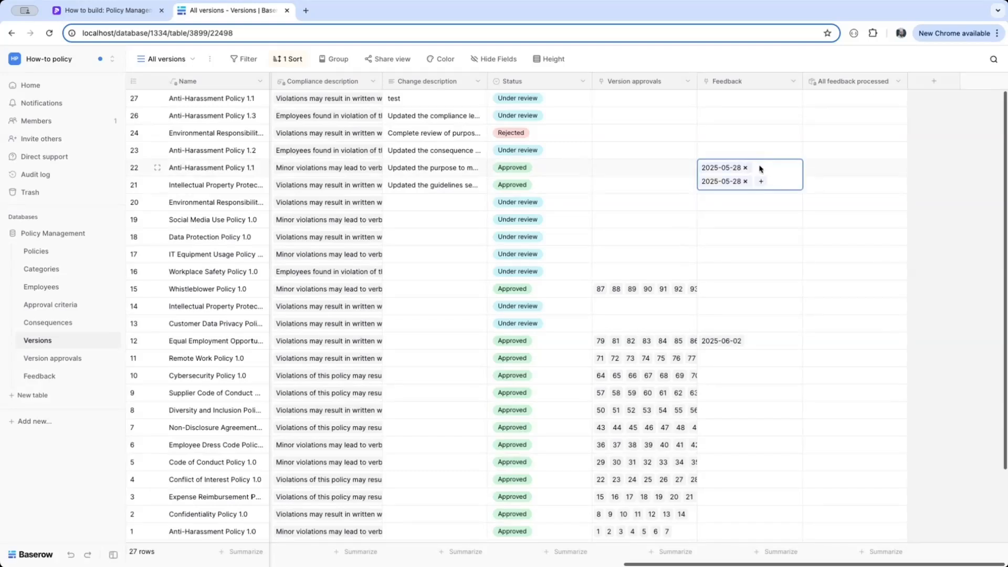
click(723, 181)
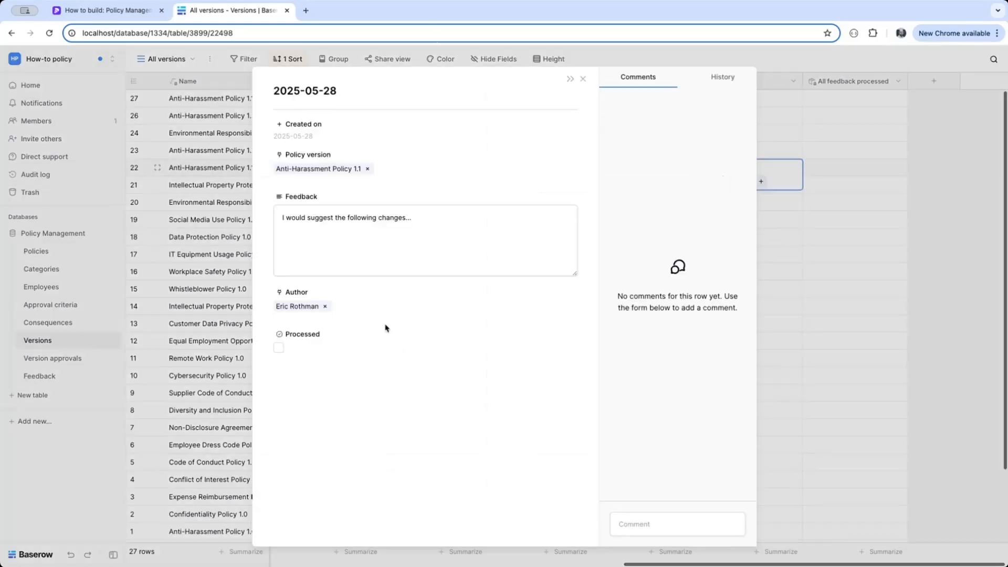
click(278, 347)
click(930, 197)
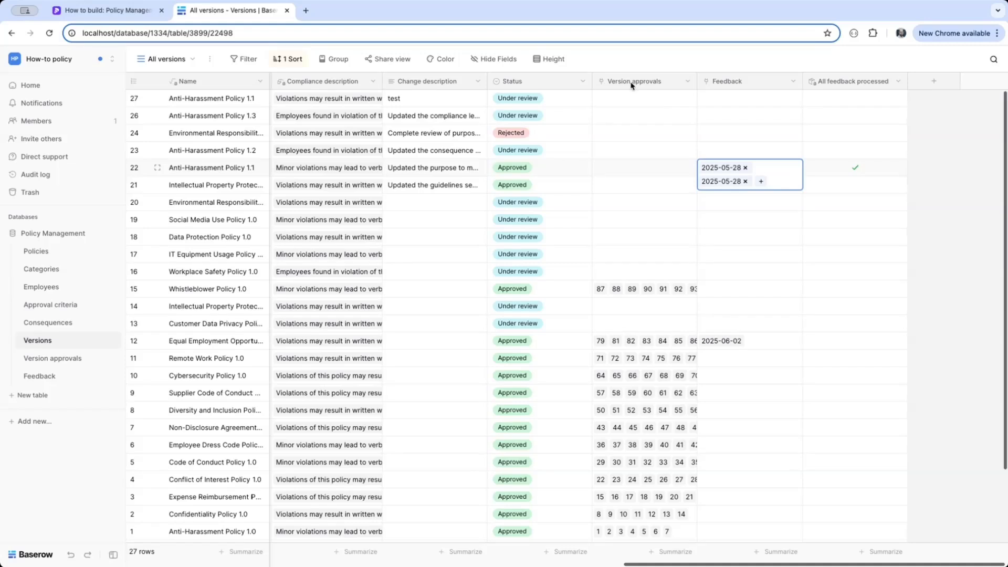
Insert a field named 'All approvals checked' directly after Version approvals and make it a Rollup
click(687, 82)
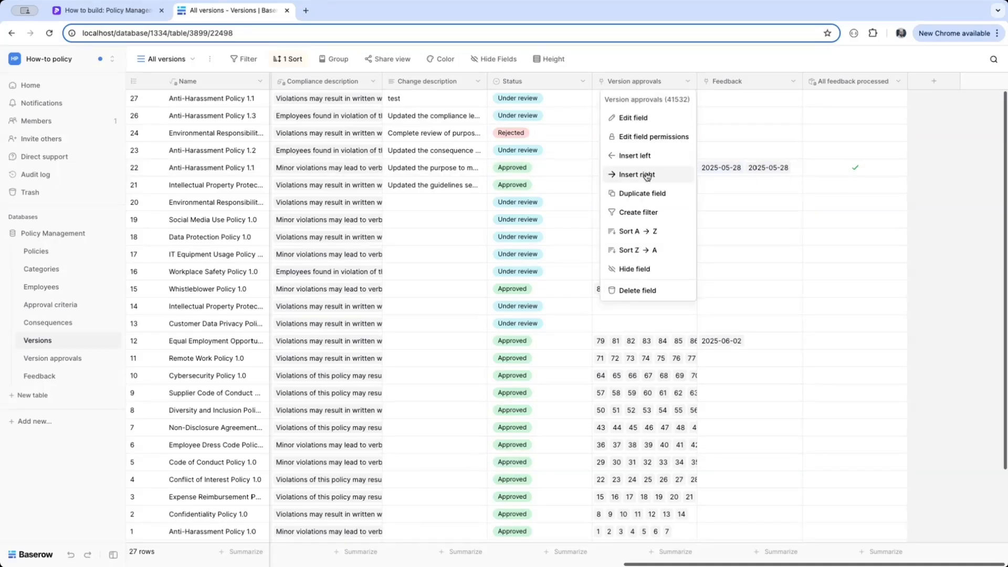
click(648, 176)
click(649, 206)
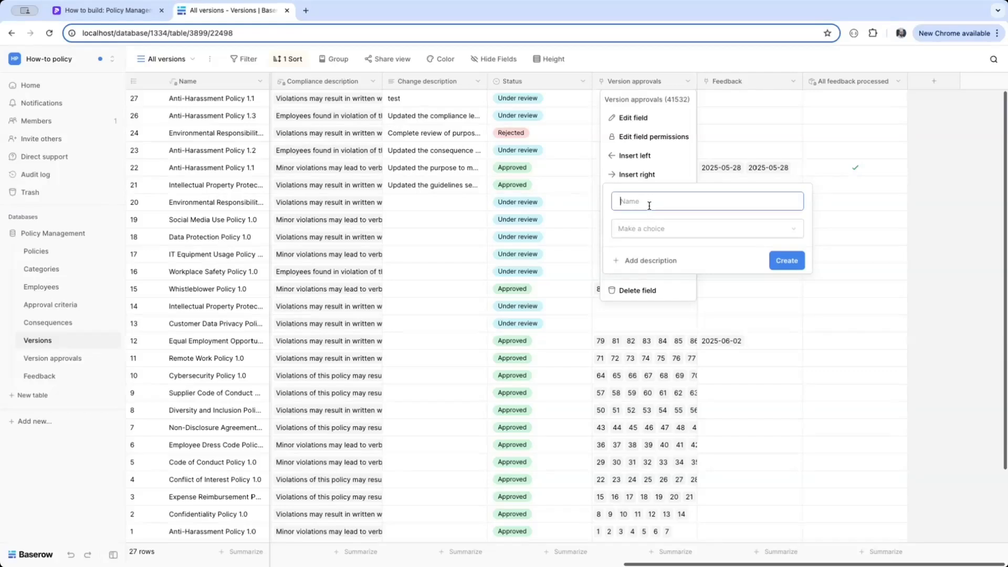
text(All approvals checked)
click(639, 227)
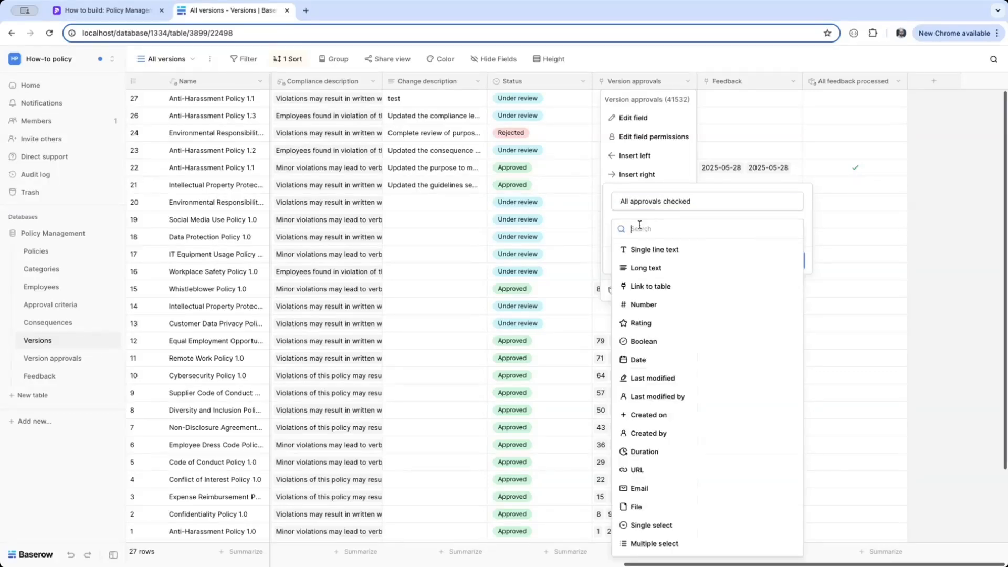
text(ro)
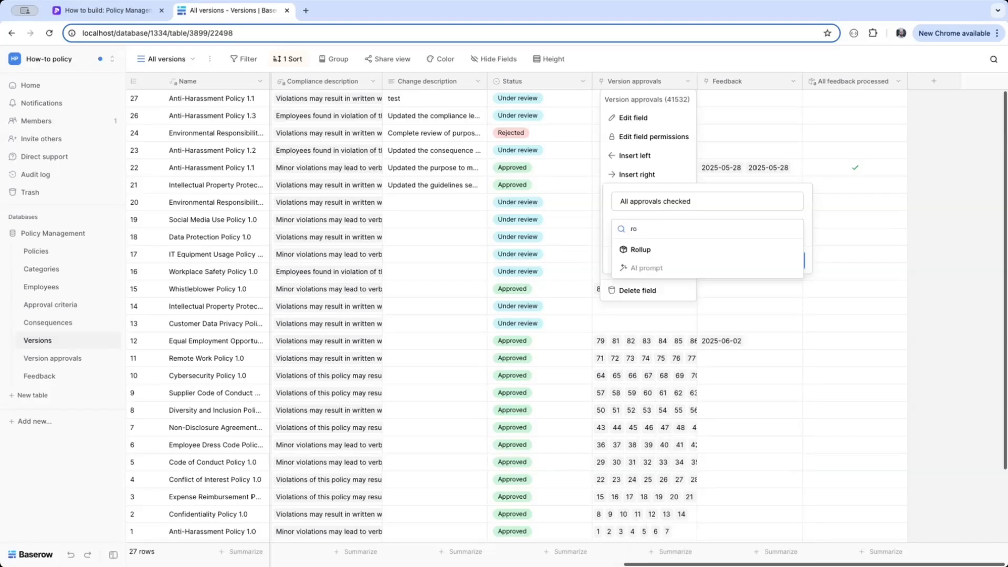
click(632, 249)
Roll up Approved through the Version approvals link with the every function, and create the field
click(694, 277)
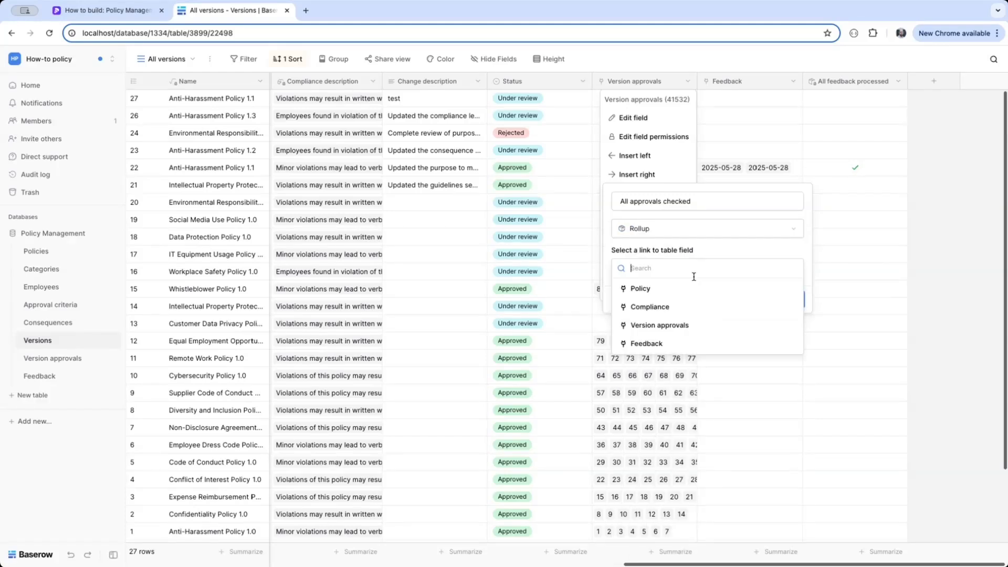
click(669, 326)
click(651, 304)
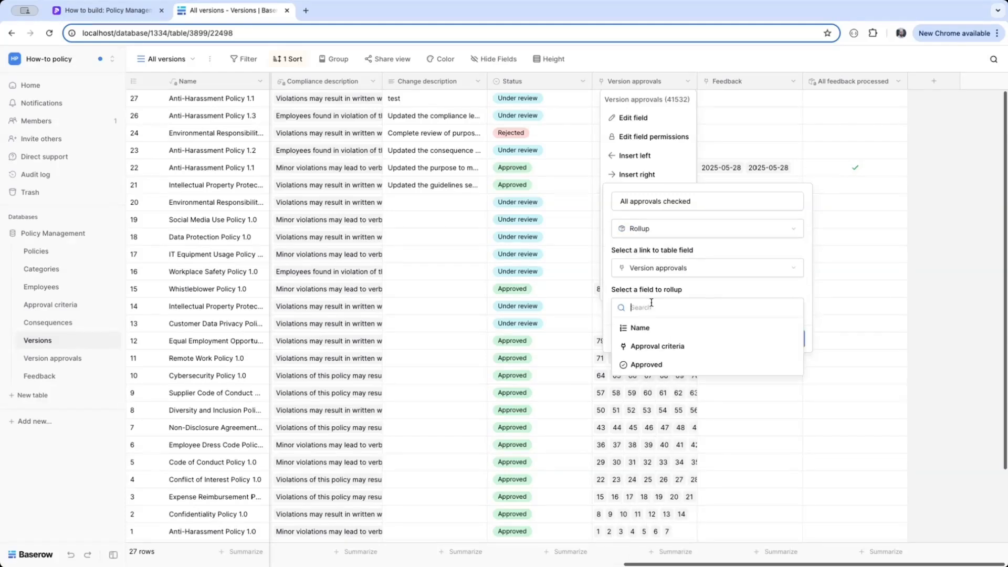
click(647, 364)
click(672, 350)
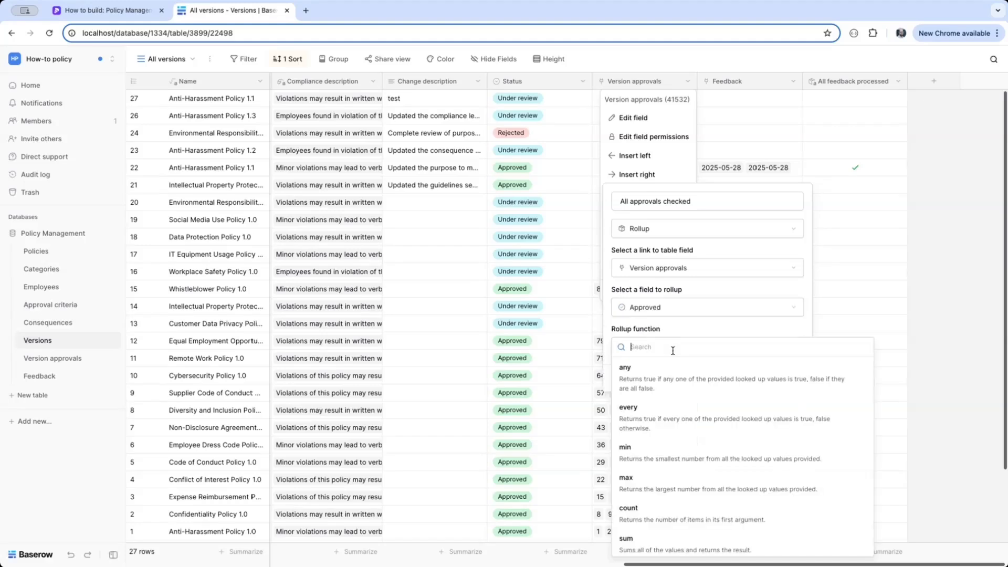
click(628, 408)
click(784, 379)
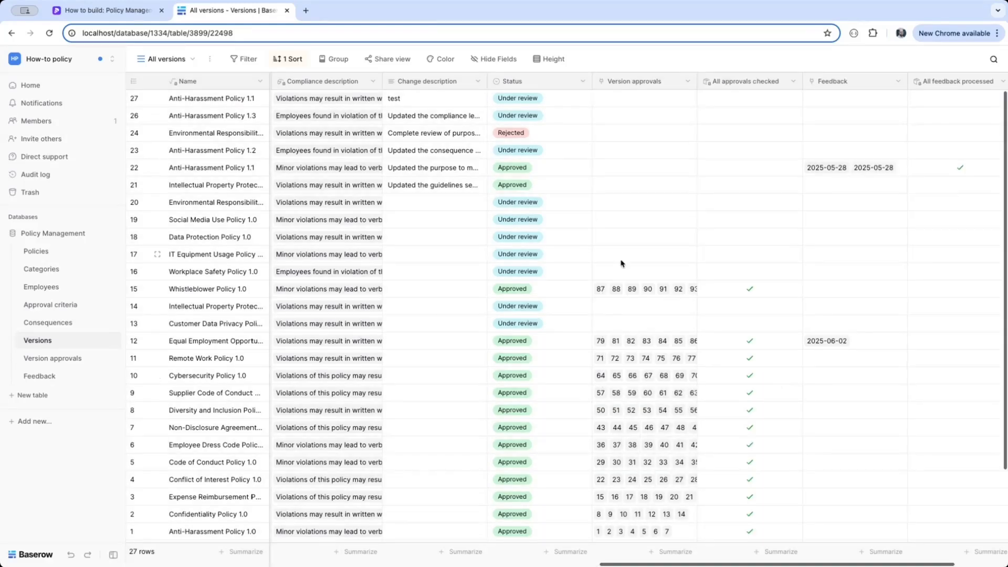
In the Version approvals table, delete rows 7 and 6 of Anti-Harassment Policy 1.0
scroll(755, 413, down, 2)
scroll(755, 413, down, 1)
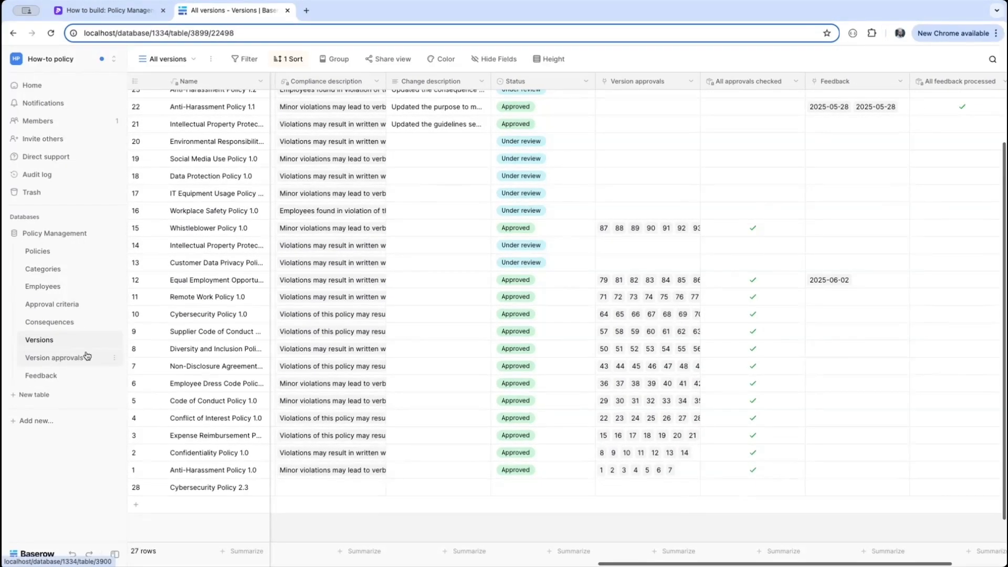
click(66, 362)
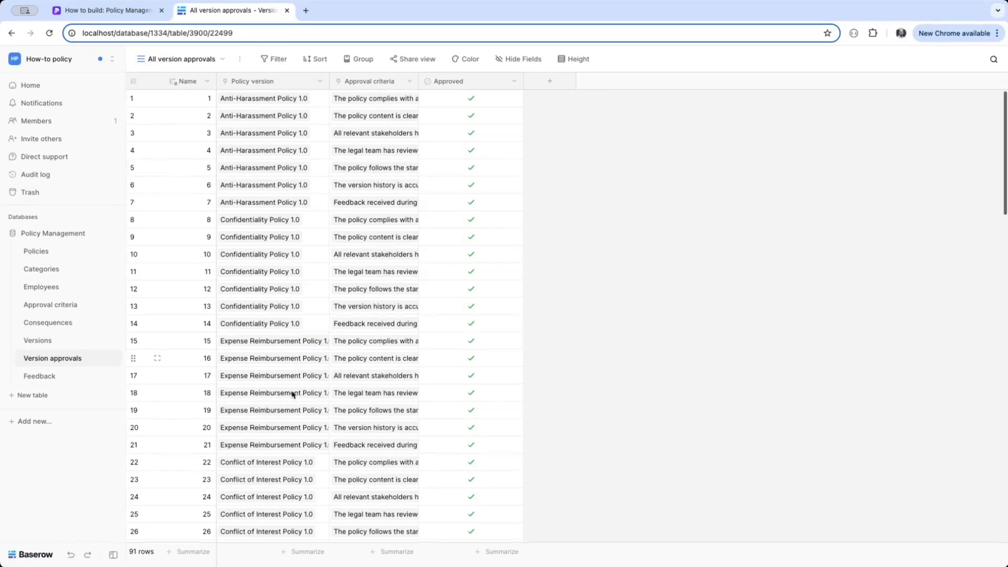
scroll(296, 409, down, 5)
scroll(296, 412, down, 20)
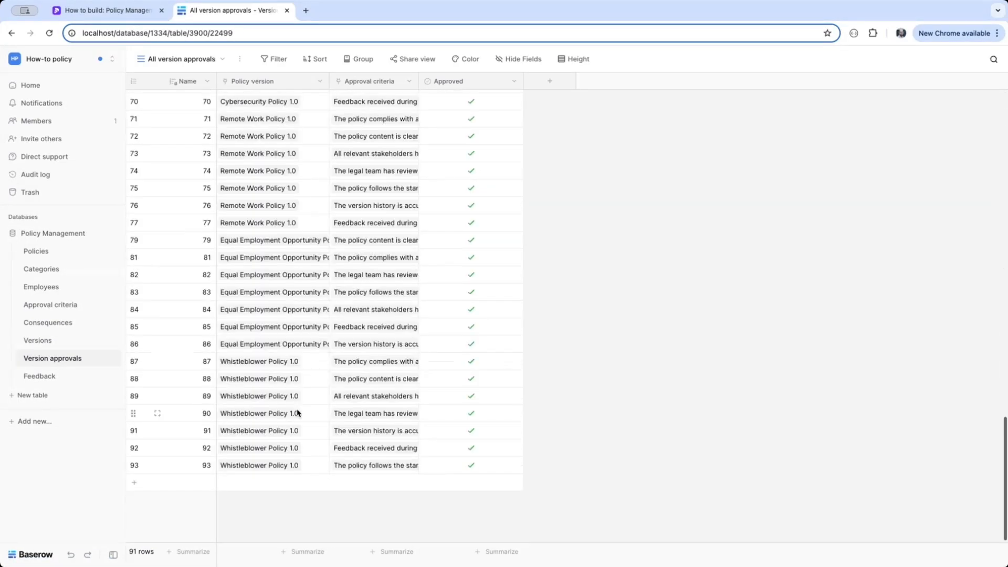
scroll(298, 413, up, 20)
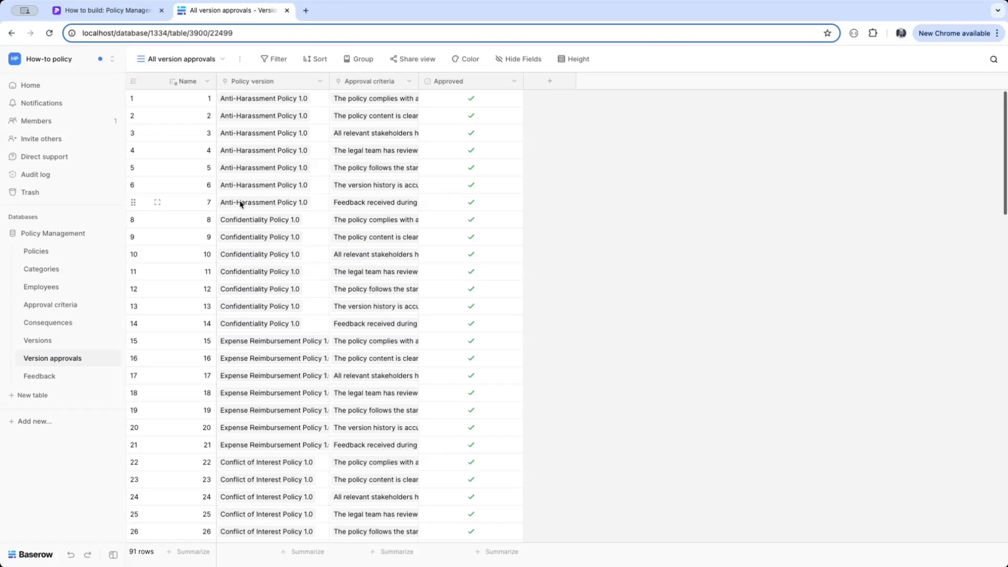
right_click(185, 208)
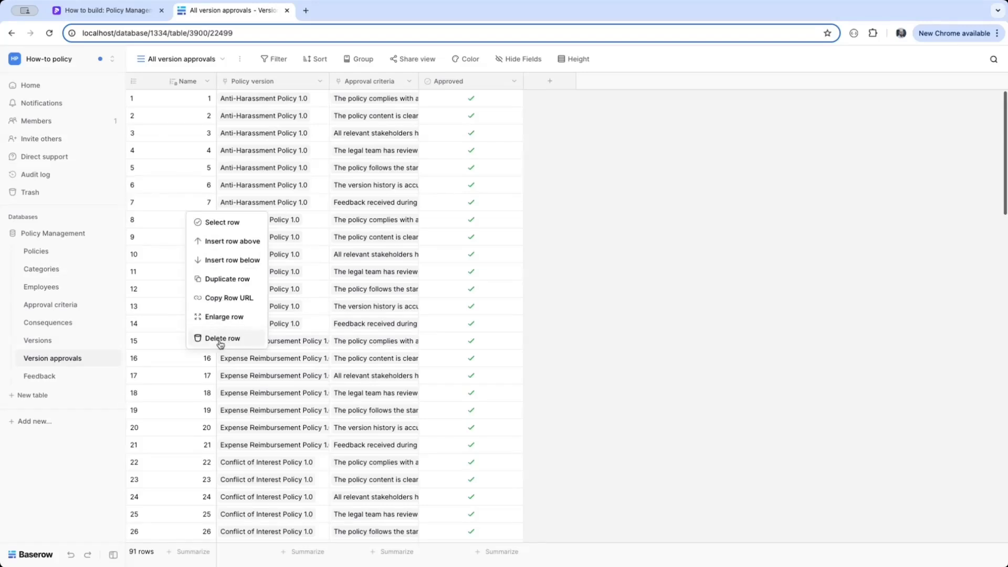
click(216, 339)
right_click(185, 186)
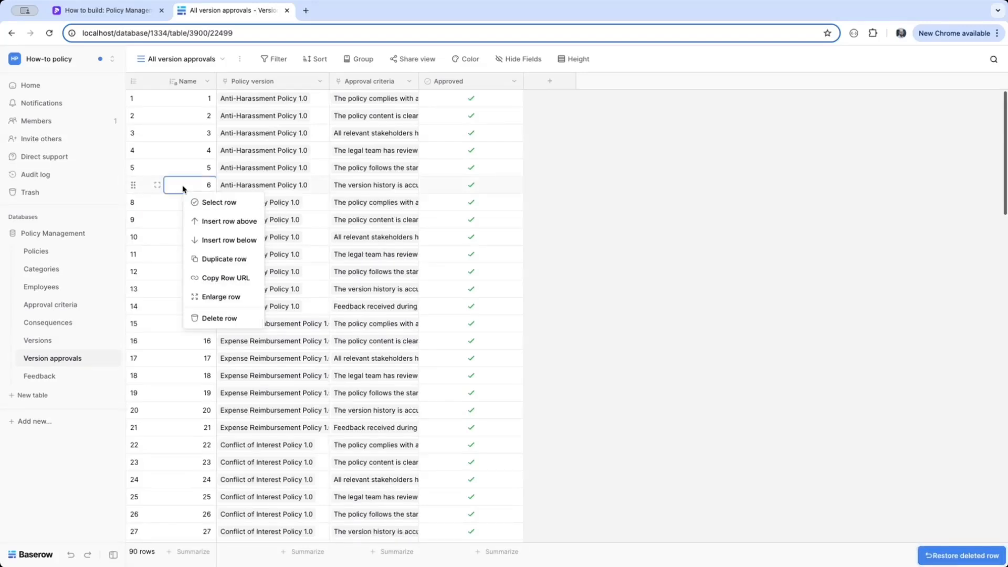
click(208, 323)
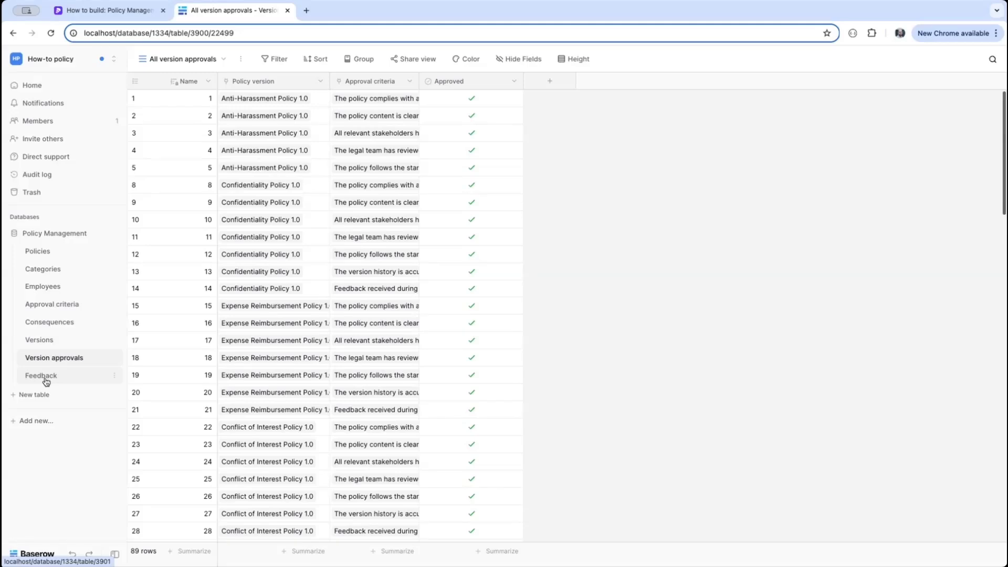
In the Versions table, edit the 'All approvals checked' field and change its type from Rollup to Formula
click(40, 341)
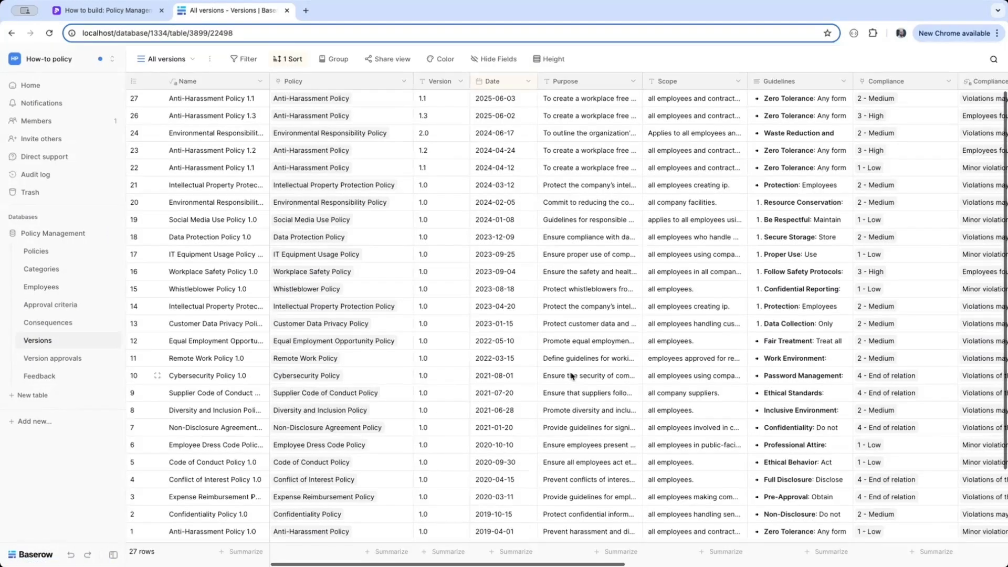
scroll(572, 376, right, 10)
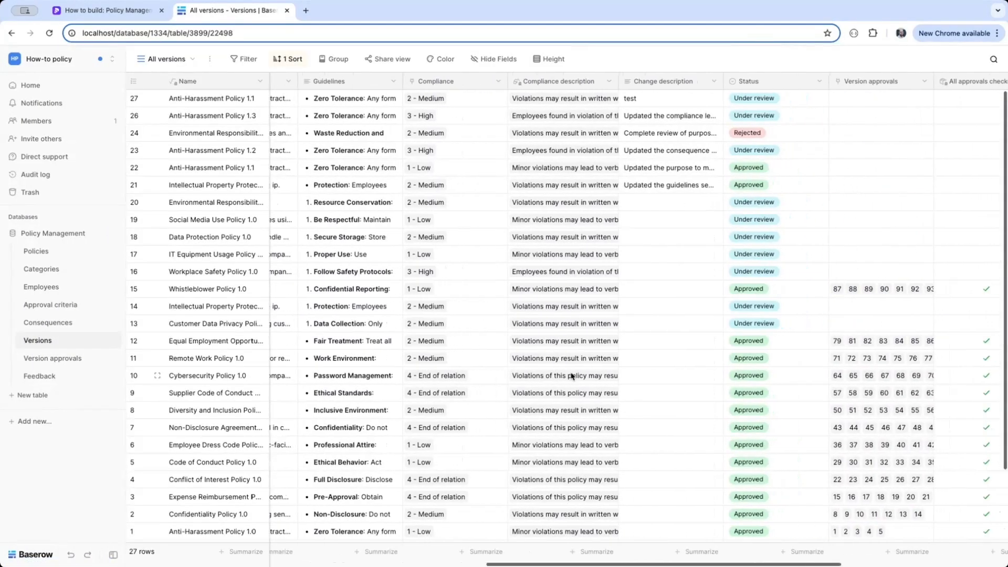
scroll(572, 375, right, 4)
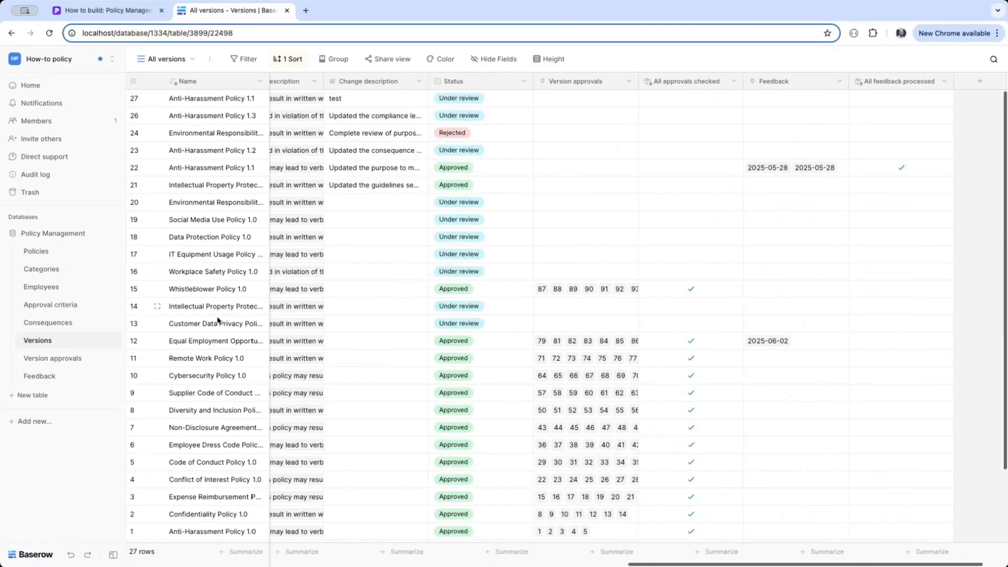
scroll(587, 518, down, 3)
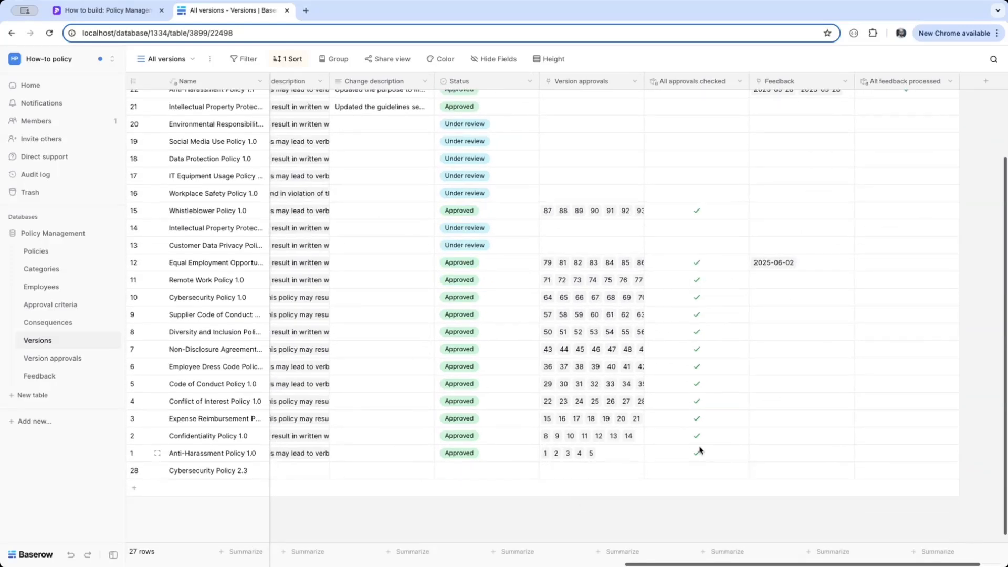
click(739, 81)
click(719, 117)
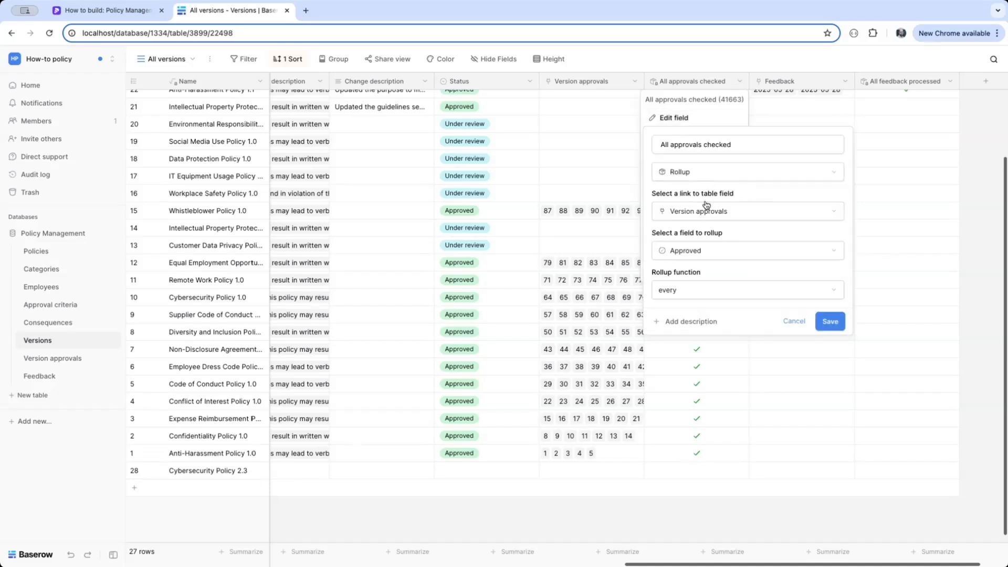
click(685, 171)
text(for)
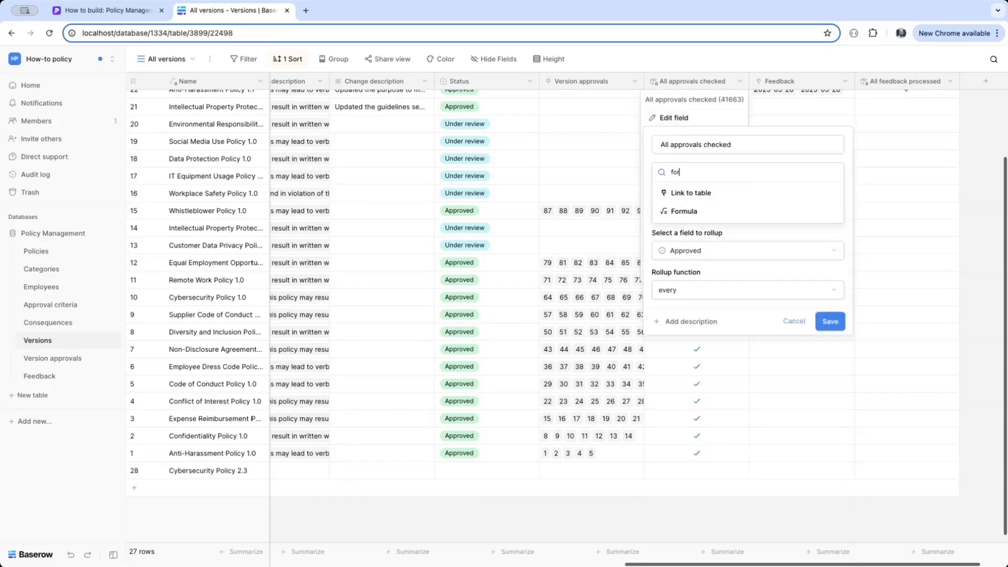
click(676, 210)
click(677, 211)
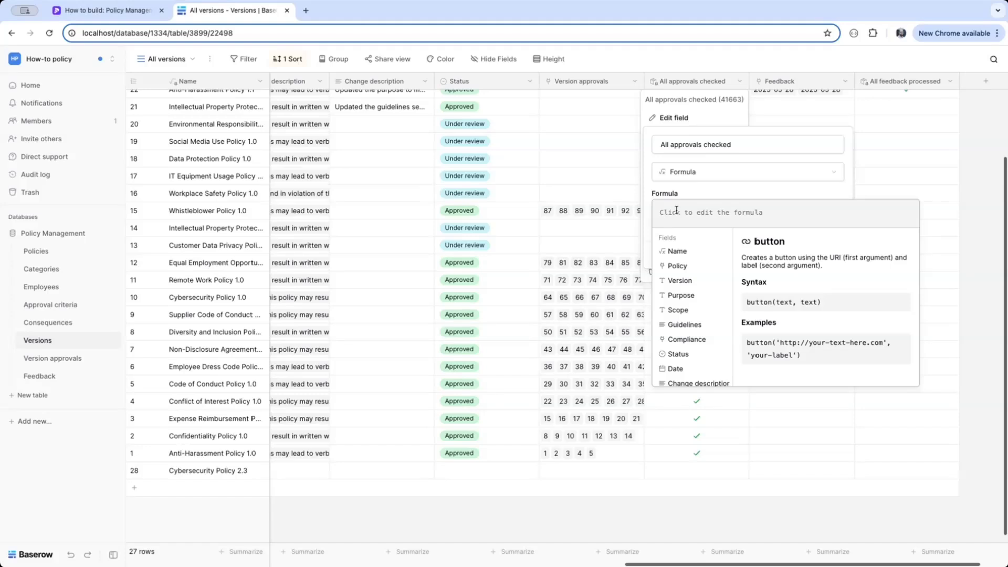
Enter the formula every(lookup('Version approvals','Approved')) for the 'All approvals checked' field and save it
text(lookup('Version)
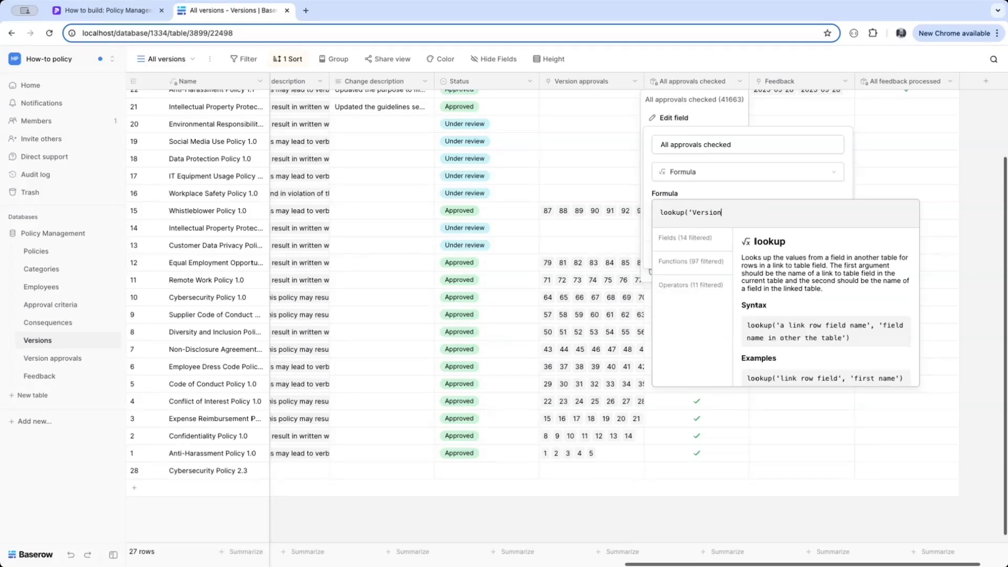
text( approvals)
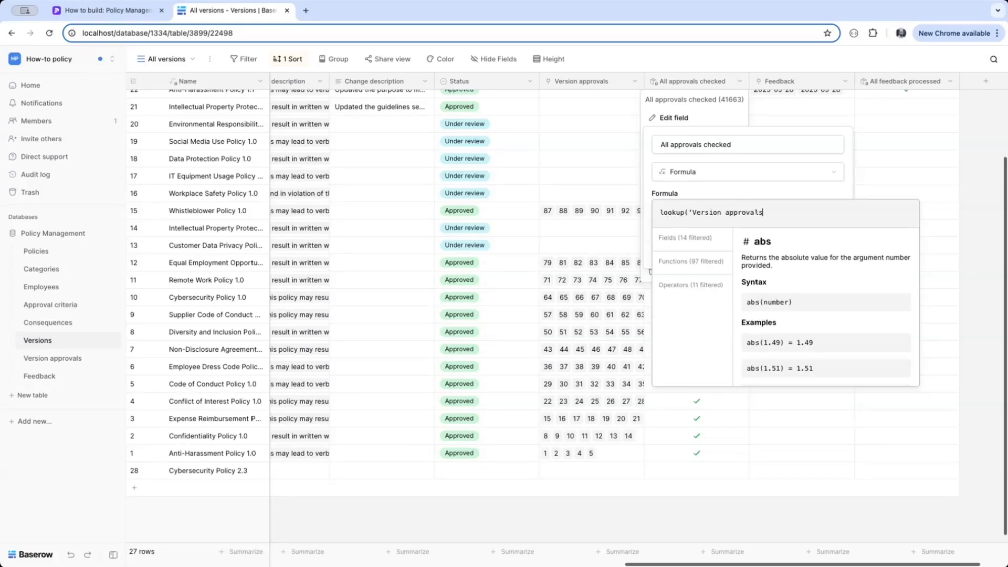
text(','Approved')
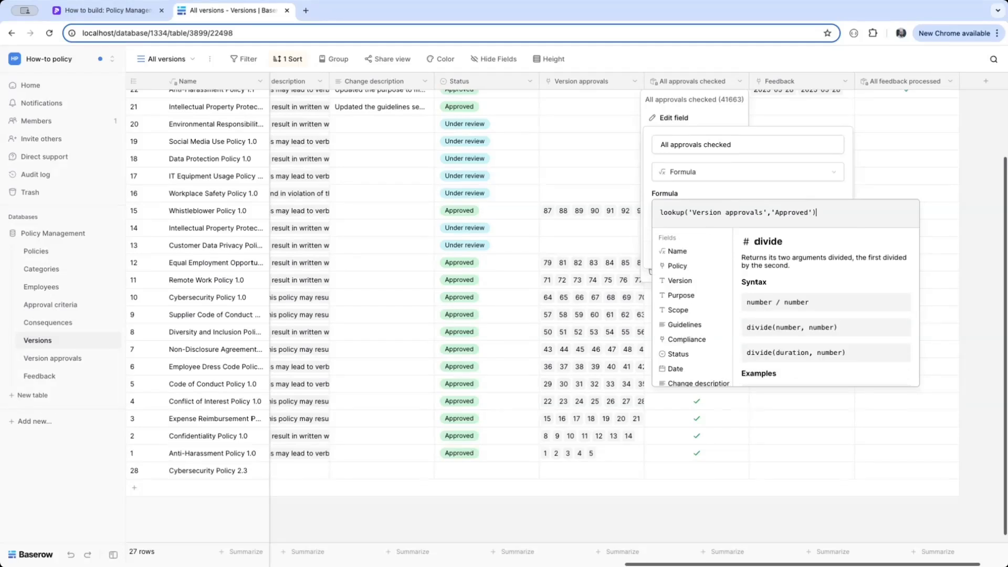
text())
click(660, 212)
text(every()
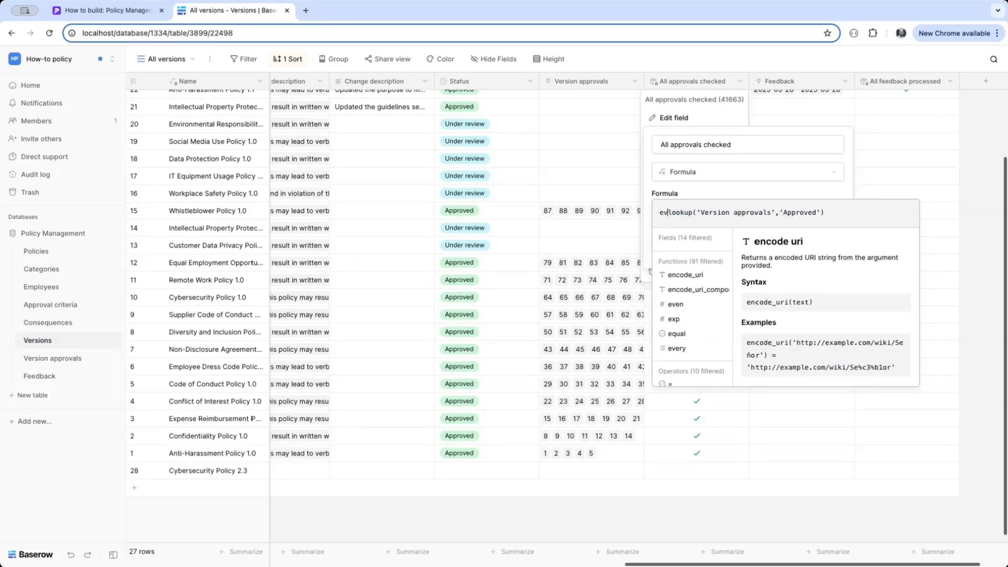
key(shift+super+Right)
key(super+Right)
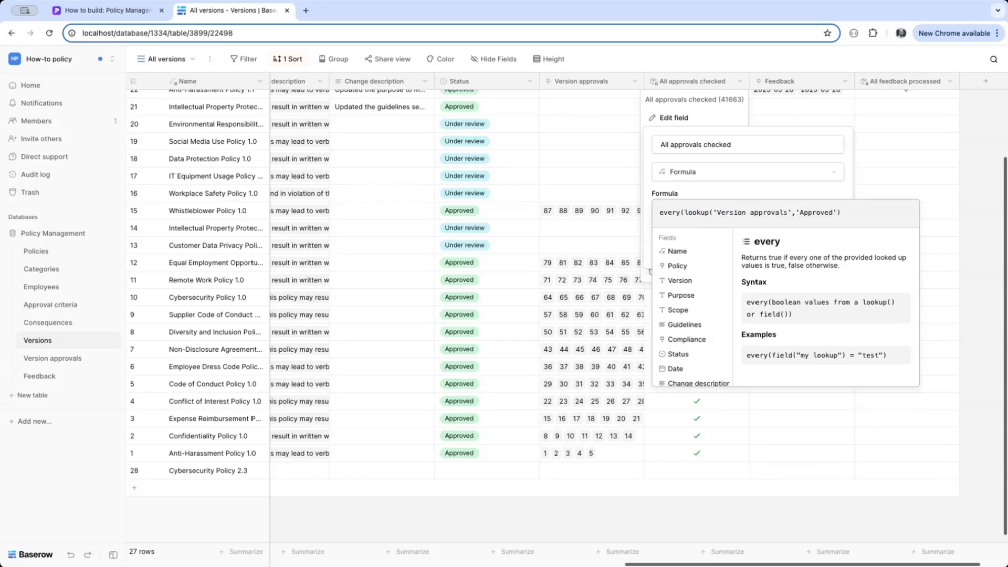
key(super+a)
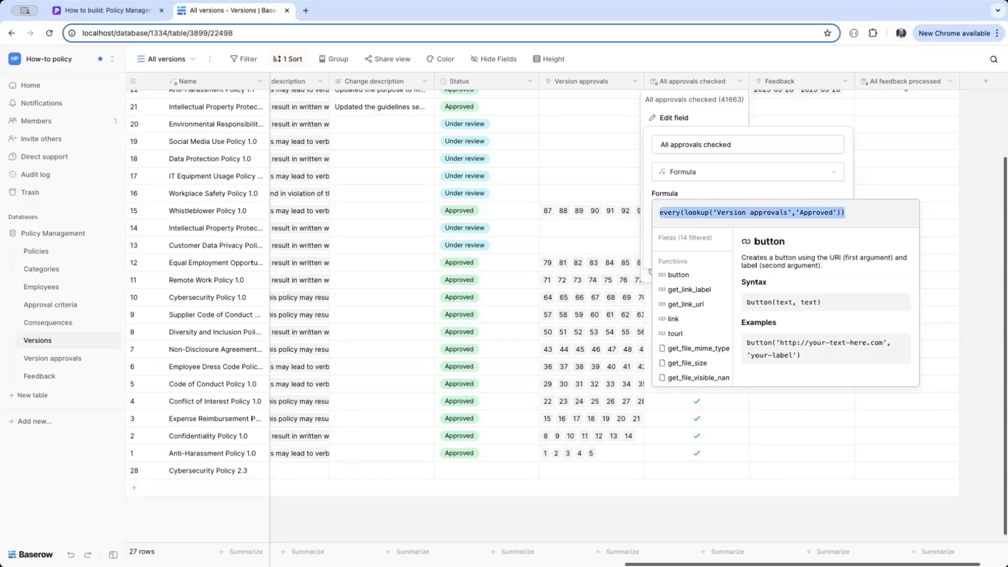
key(Right)
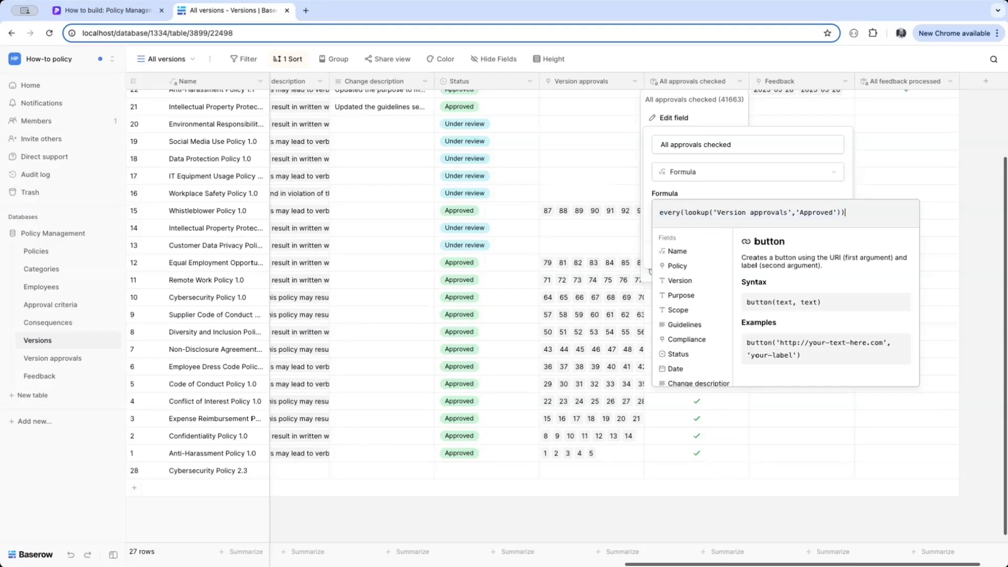
key(Escape)
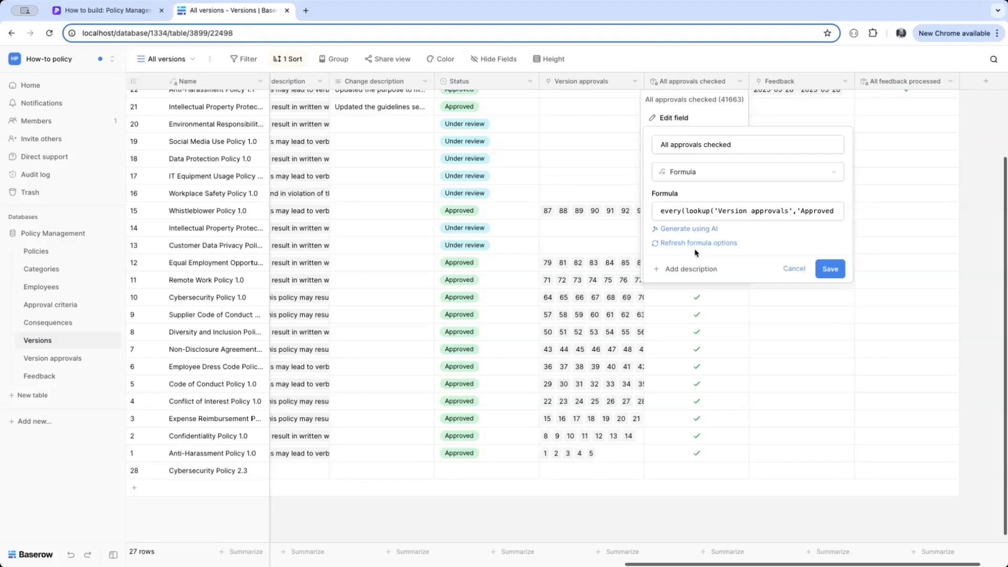
click(830, 268)
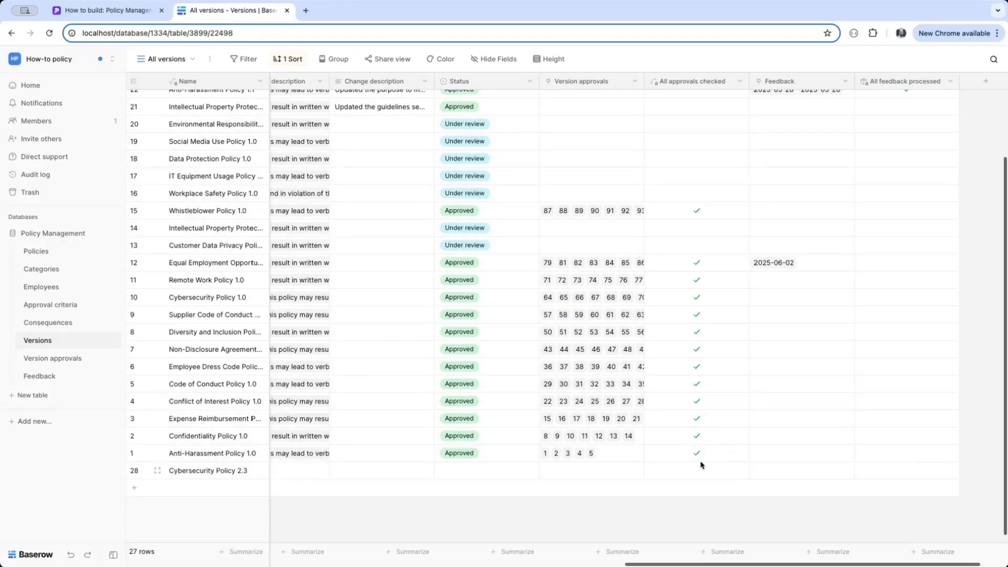
Reopen the 'All approvals checked' formula and put and( in front of the existing every expression
click(738, 81)
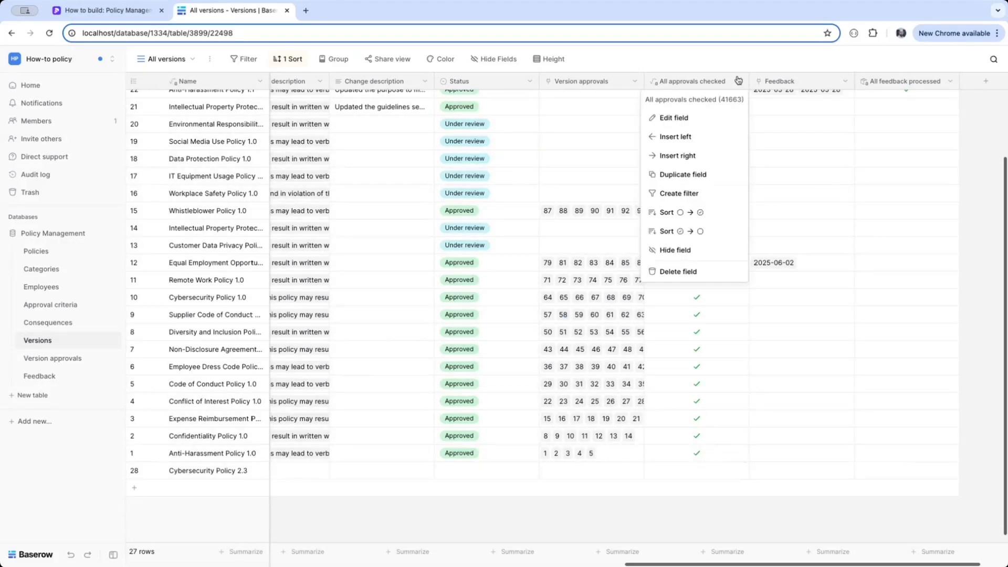
click(714, 118)
click(658, 211)
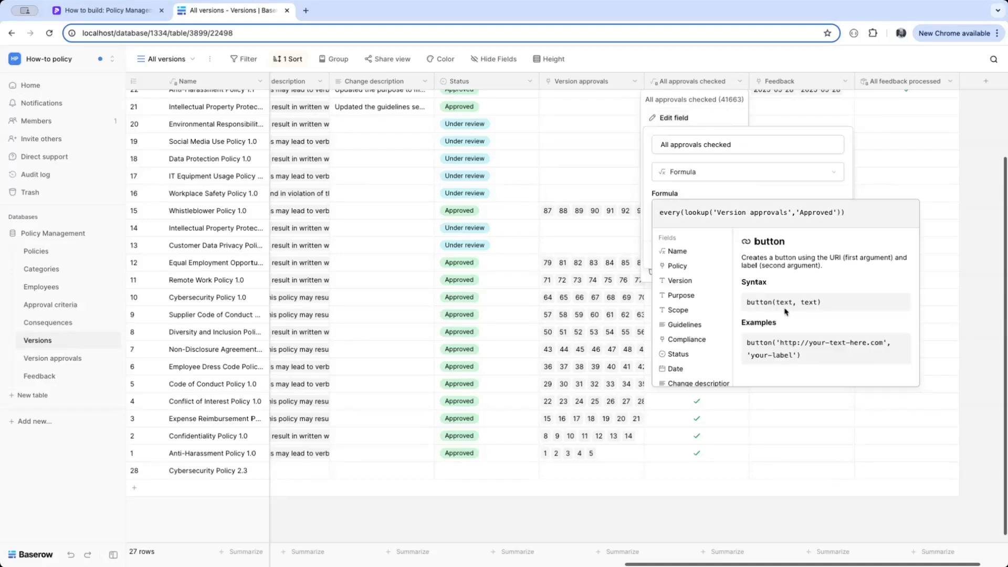
text(and()
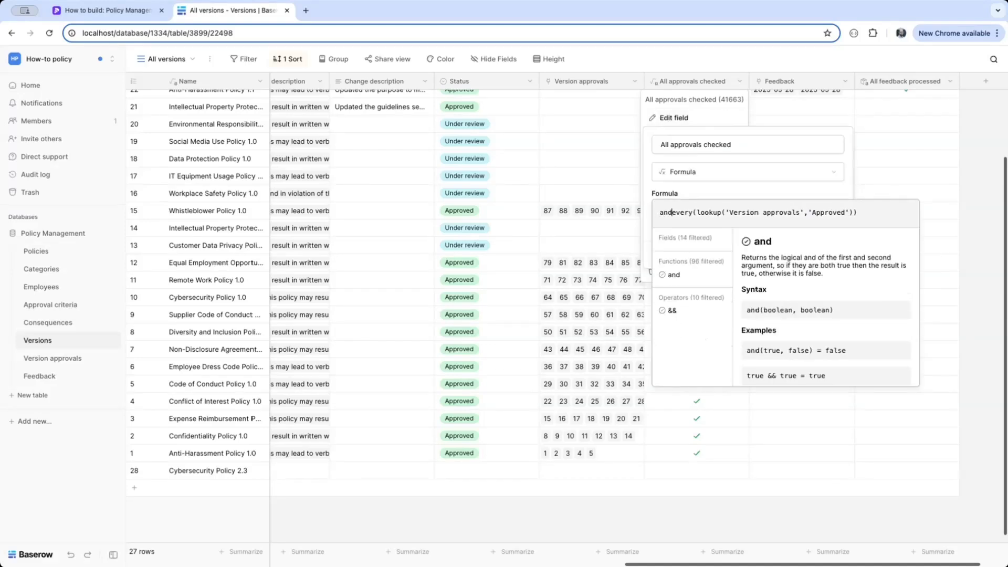
key(shift+End)
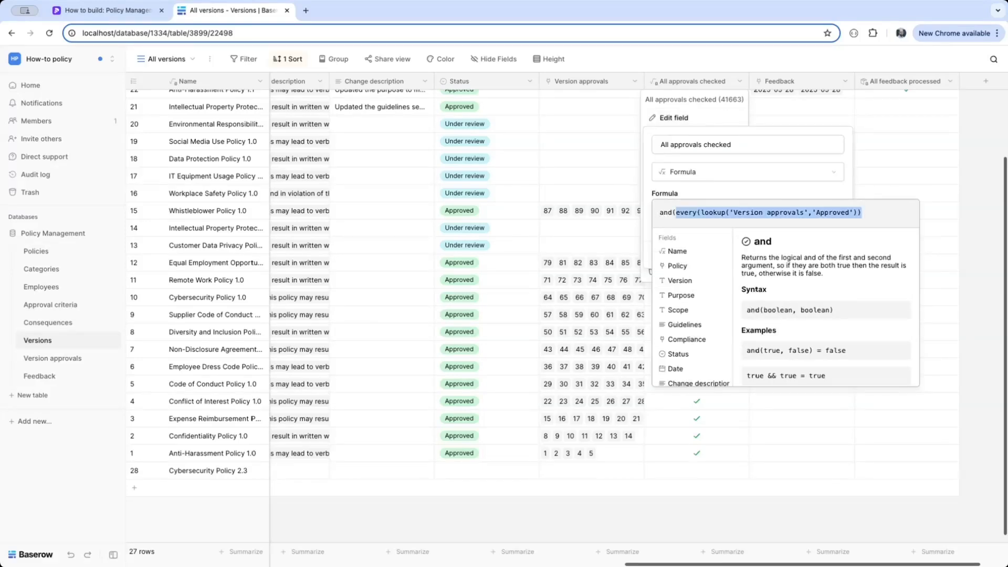
key(Right)
Complete the and formula with the second condition count(field('Version approvals')) = 7 and save the field
text(,count()
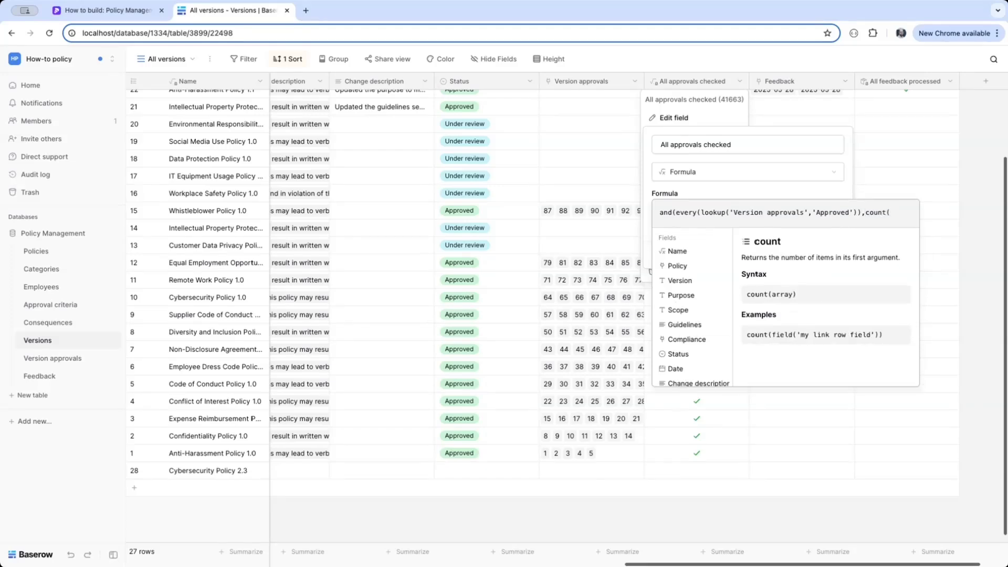
scroll(689, 356, down, 2)
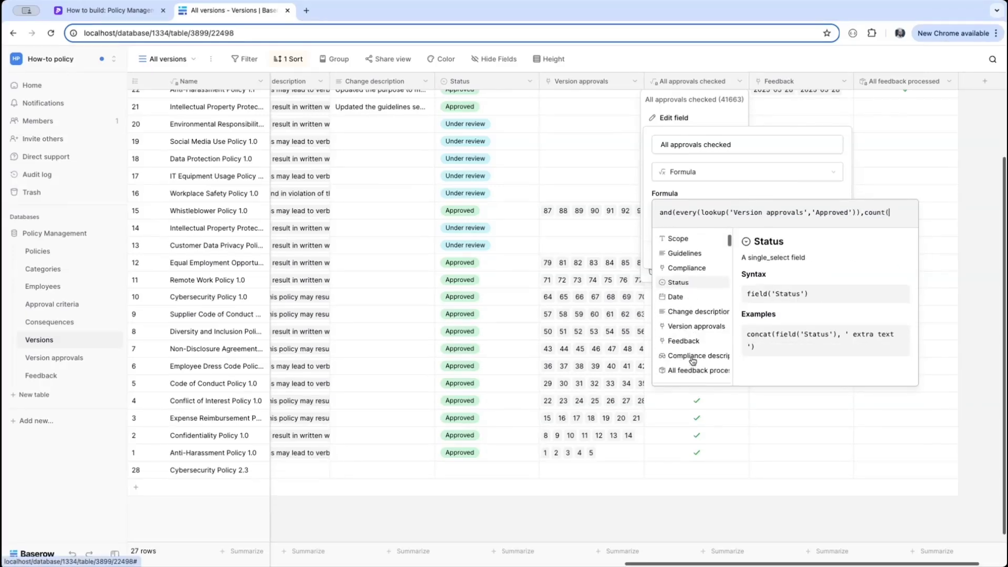
click(680, 318)
text() =)
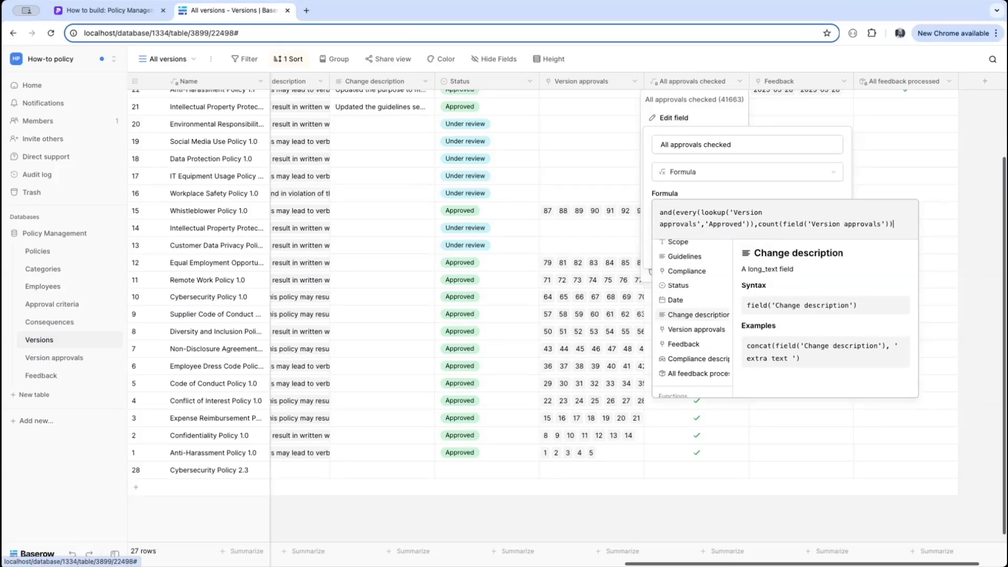
text( 7))
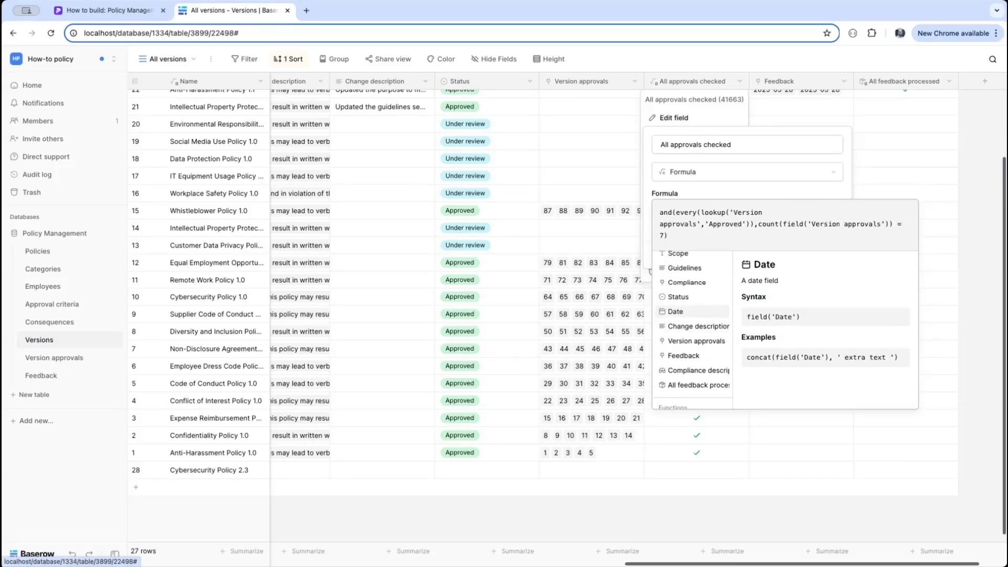
click(649, 270)
click(831, 268)
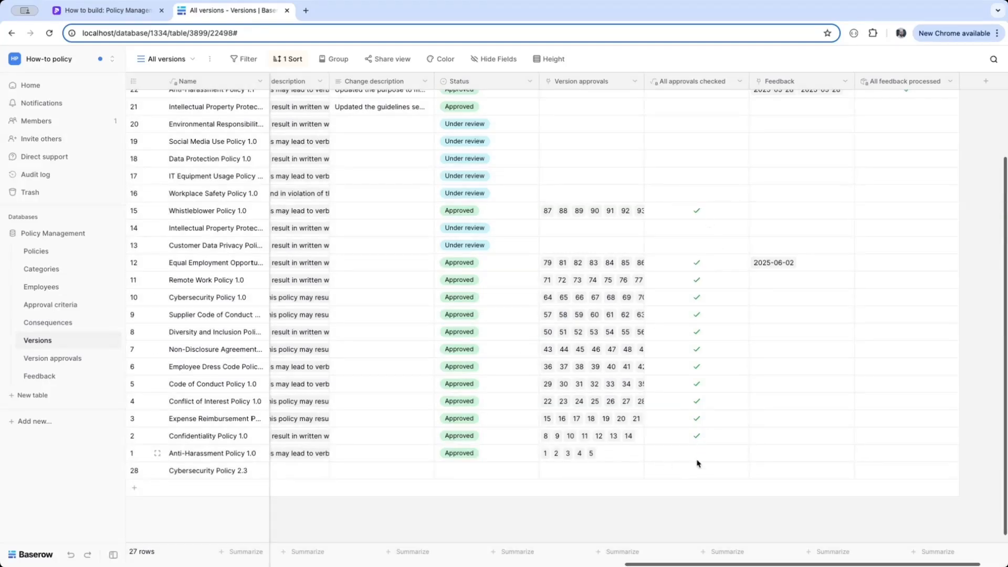
click(613, 459)
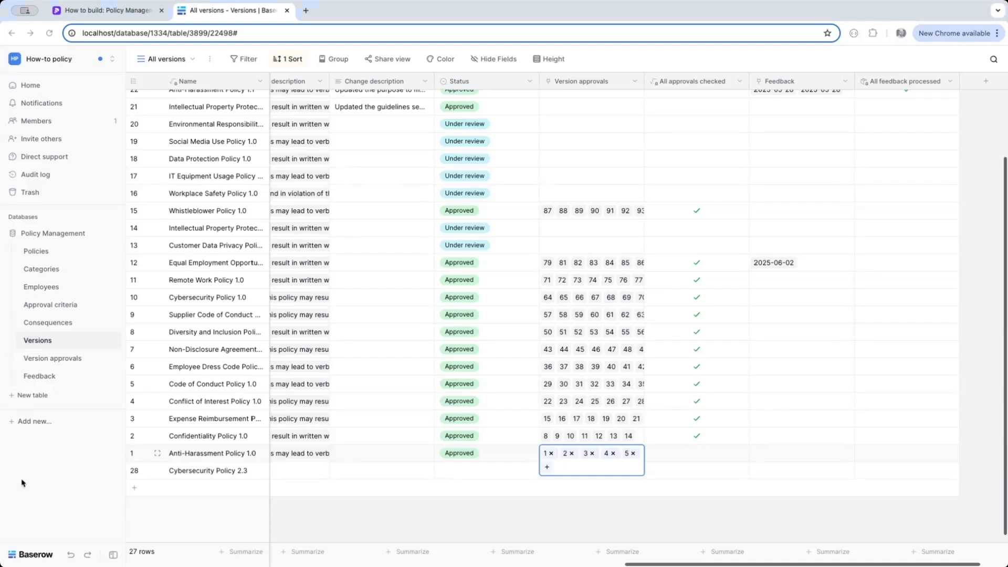
Create a collaborative grid view named 'Version grouped by policy' in the Versions table
click(164, 60)
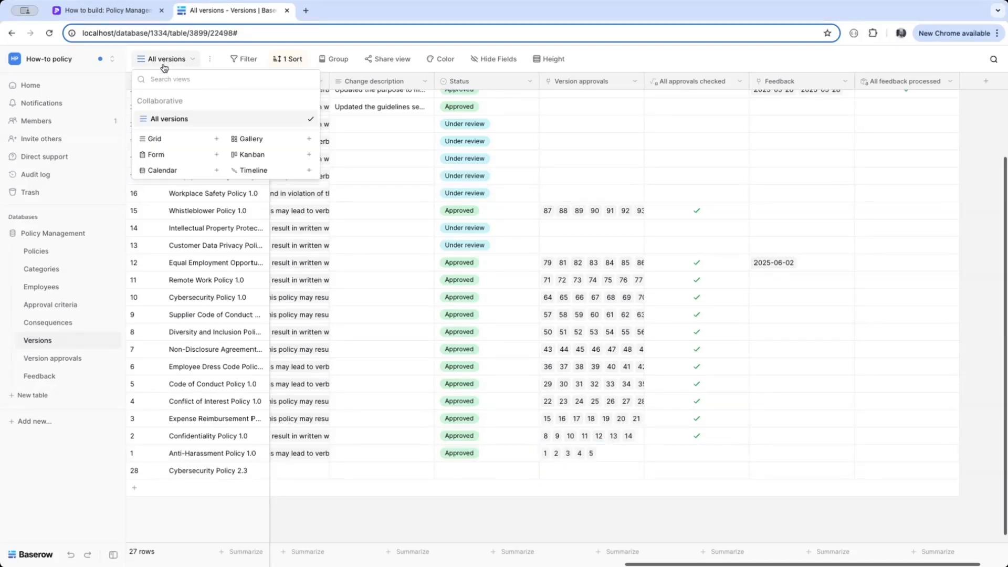
click(166, 145)
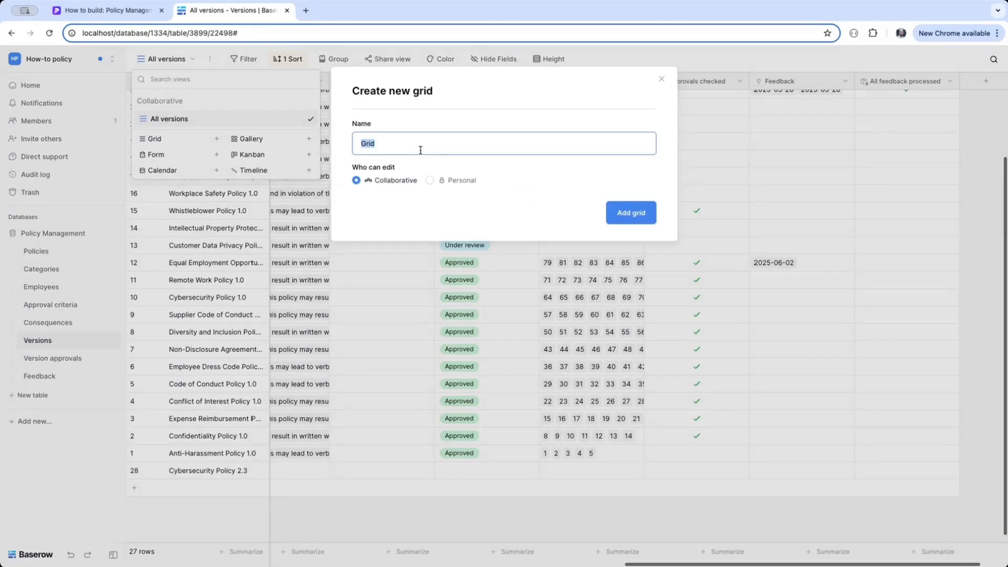
text(Version grouped by policy)
click(624, 213)
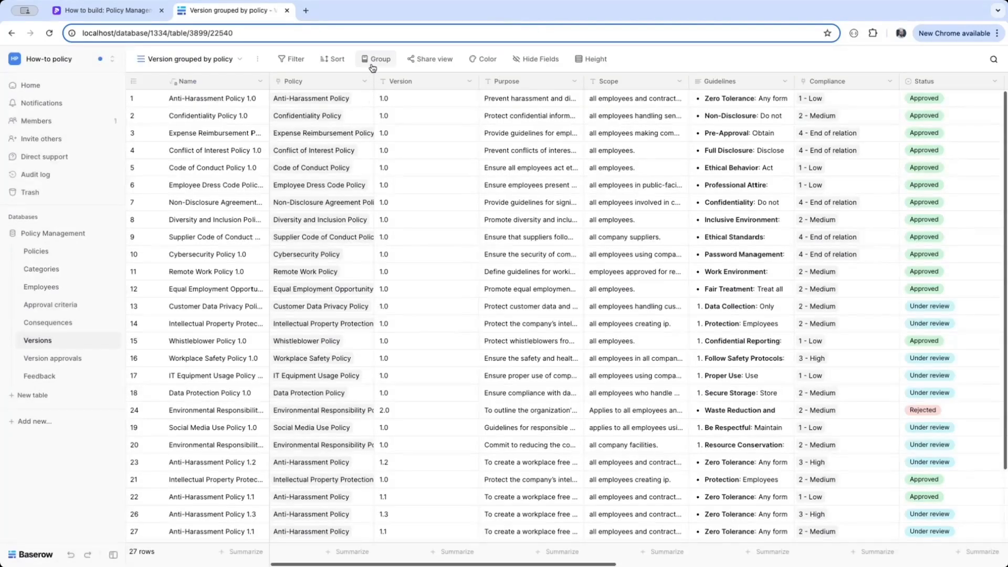
Group the rows of the 'Version grouped by policy' view by the Policy field
click(371, 59)
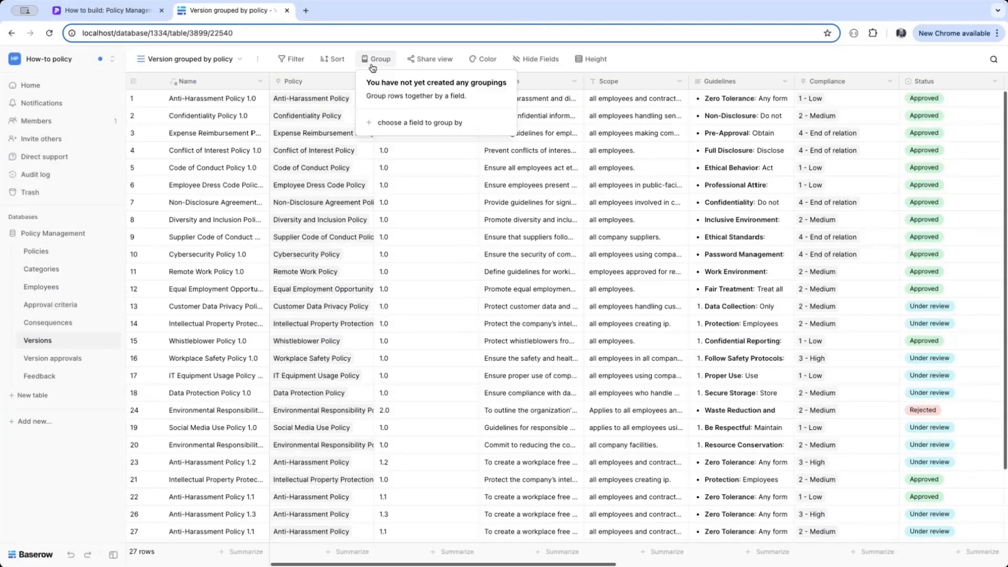
click(412, 123)
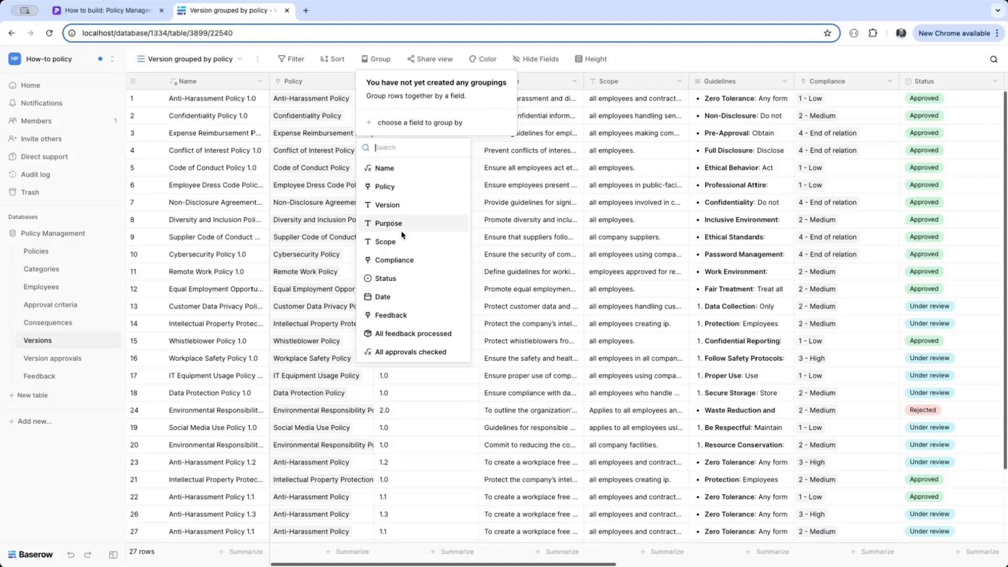
click(387, 186)
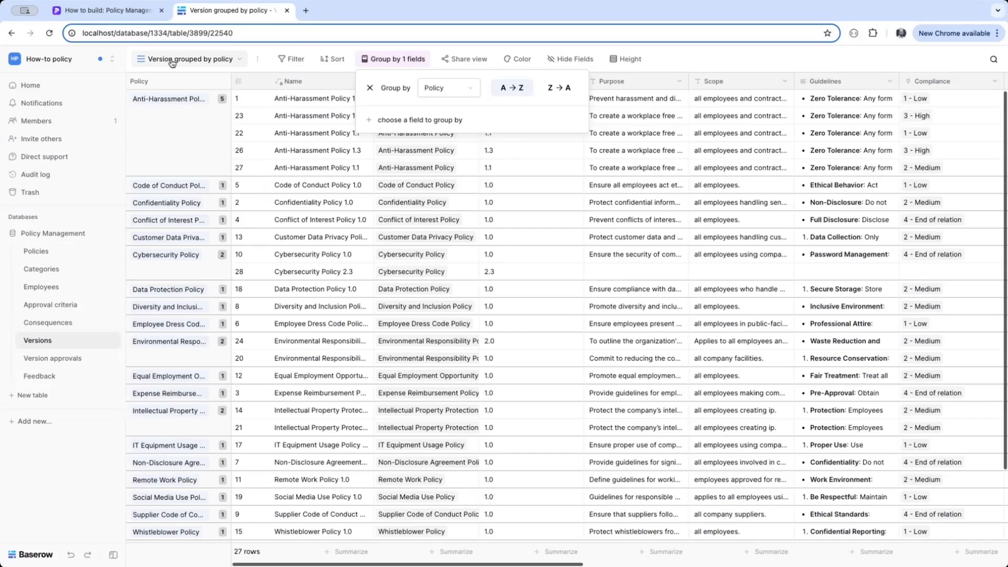
Switch to the 'All versions' view and return to 'Version grouped by policy' to compare them
click(171, 61)
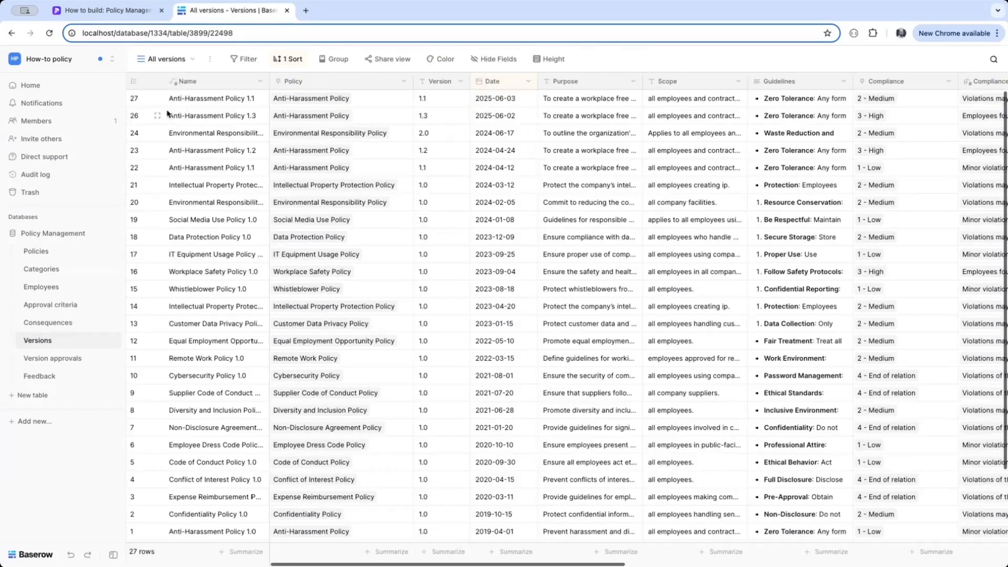
click(164, 59)
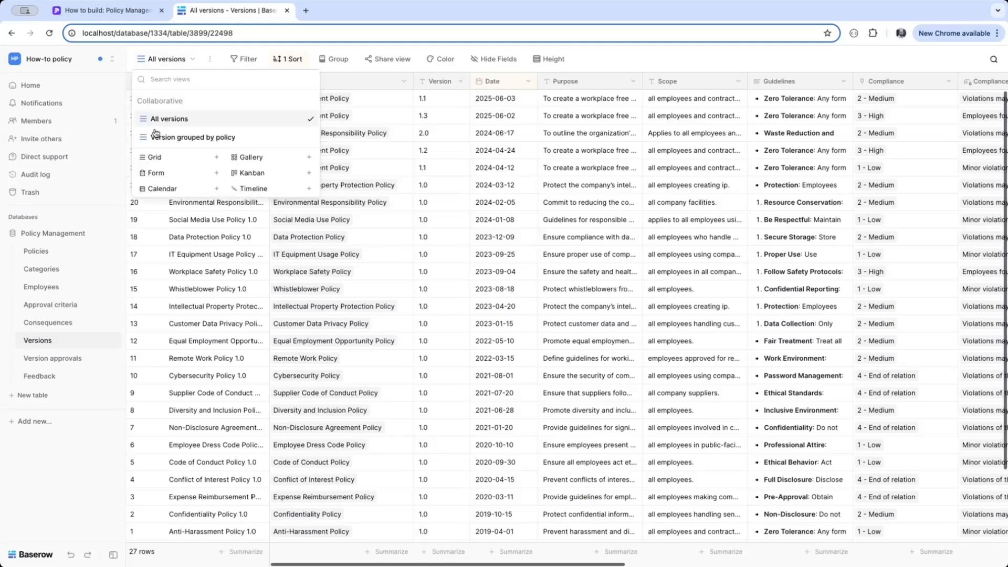
click(155, 138)
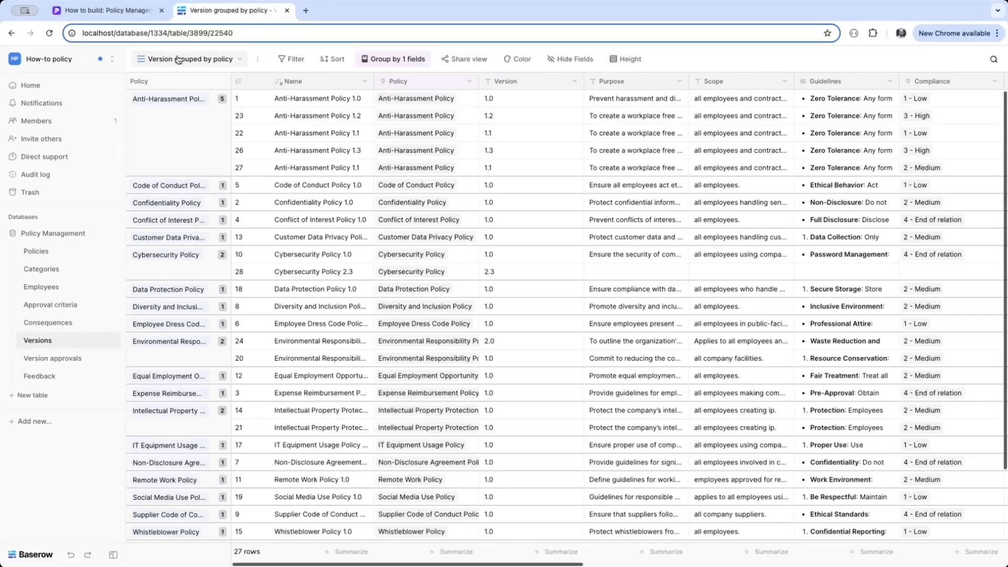
Create a collaborative grid view named 'Published versions' in the Versions table
click(179, 60)
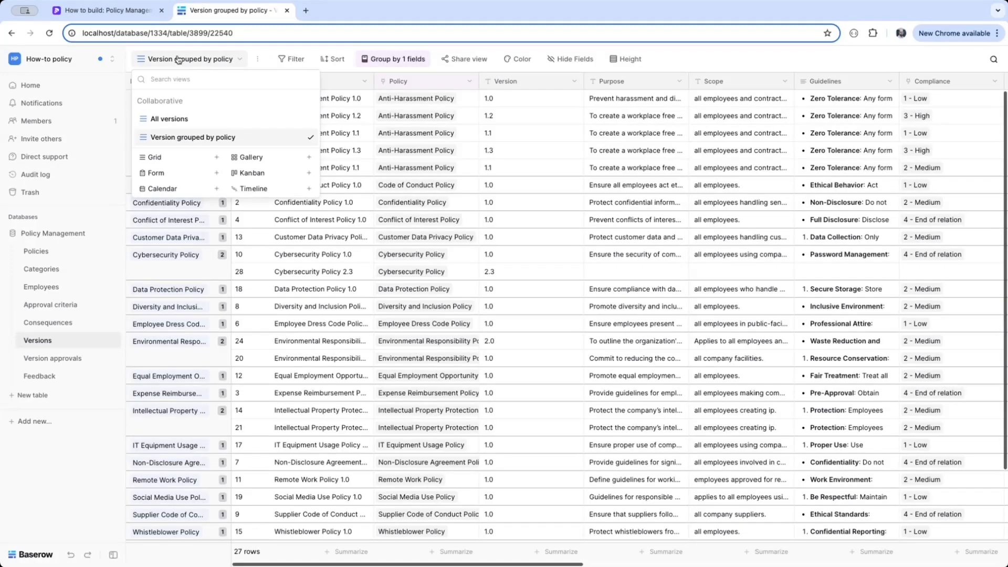
click(177, 119)
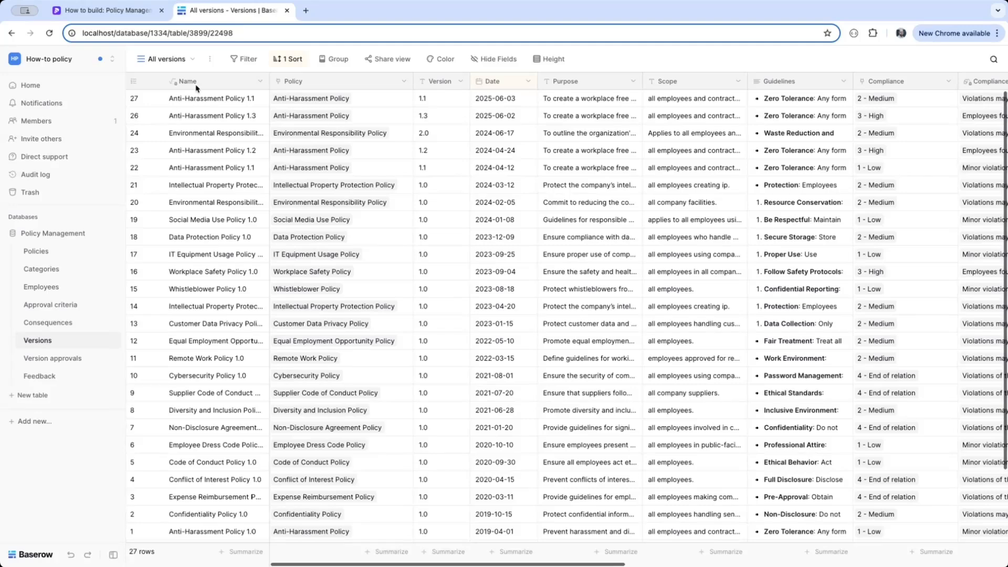
click(164, 61)
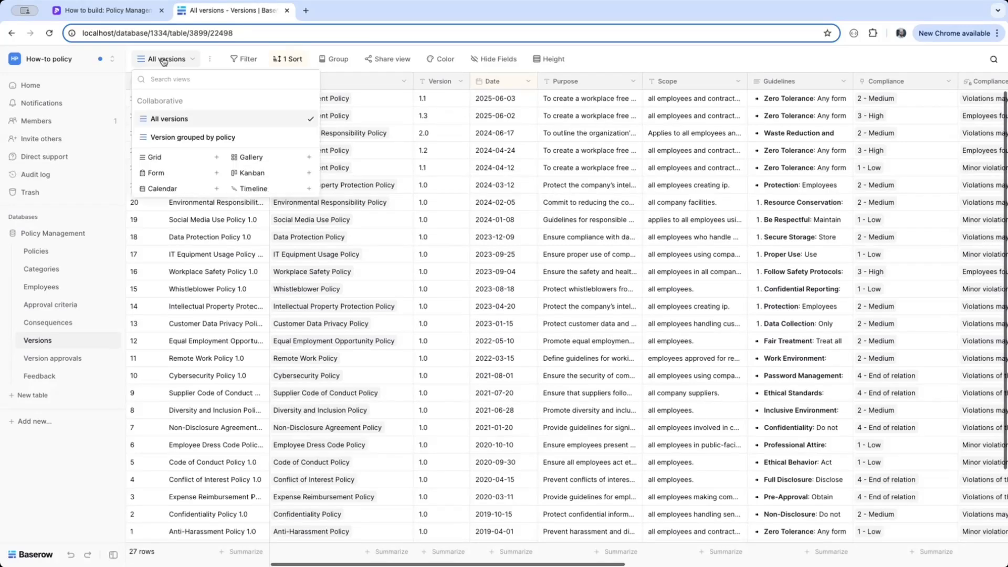
click(157, 158)
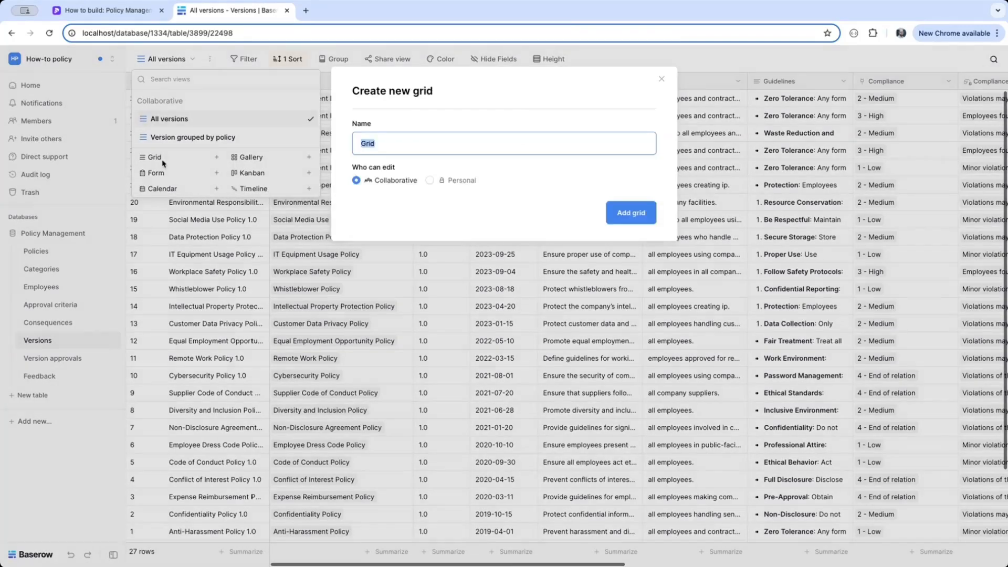
text(Published versions)
click(632, 213)
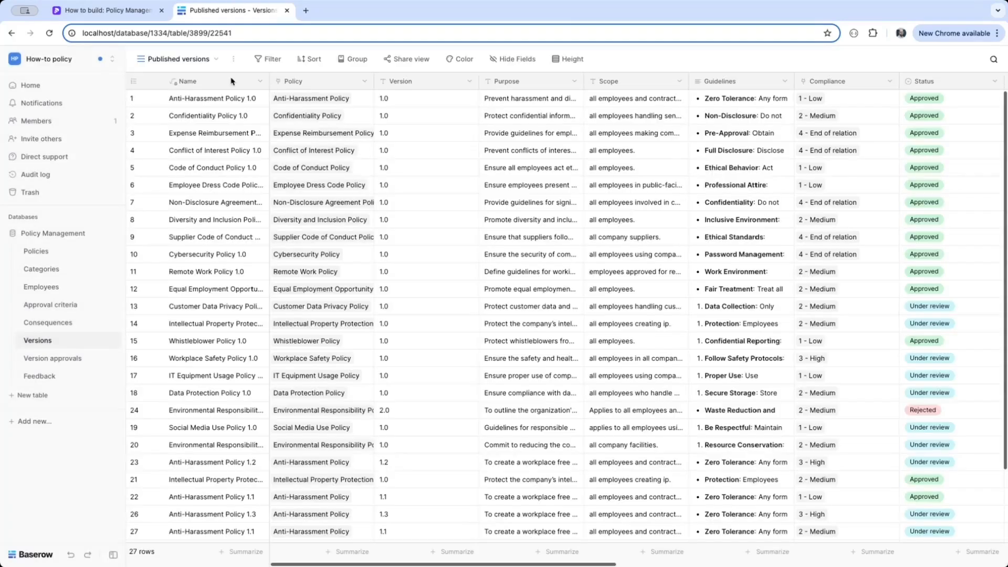
Filter the 'Published versions' view to rows where Status is Approved
click(267, 59)
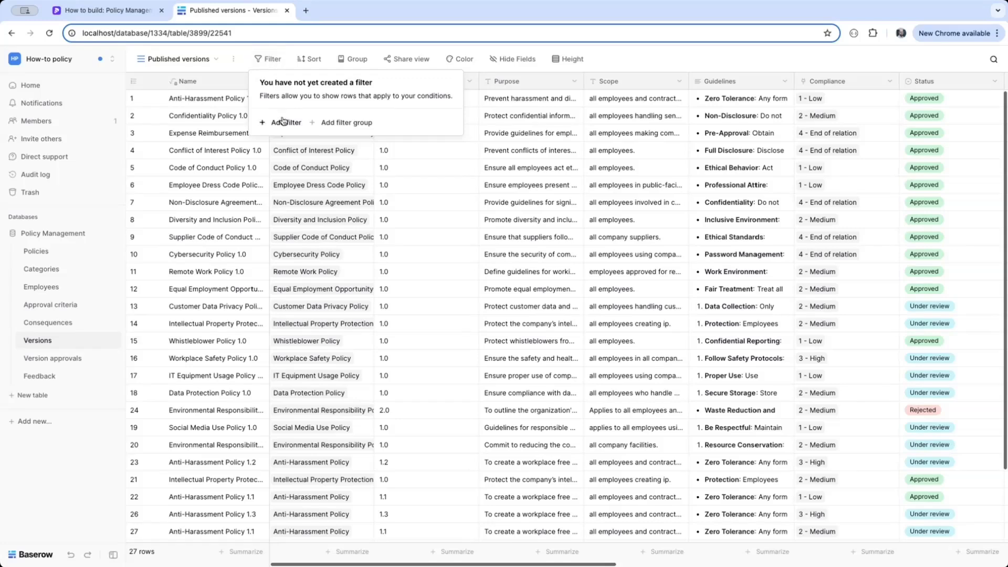
click(283, 121)
click(329, 89)
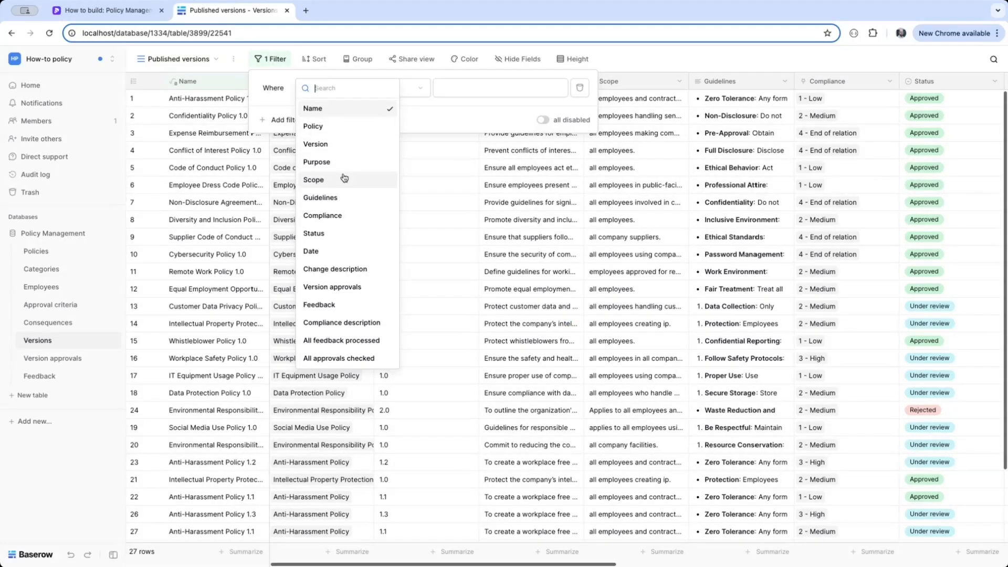
text(st)
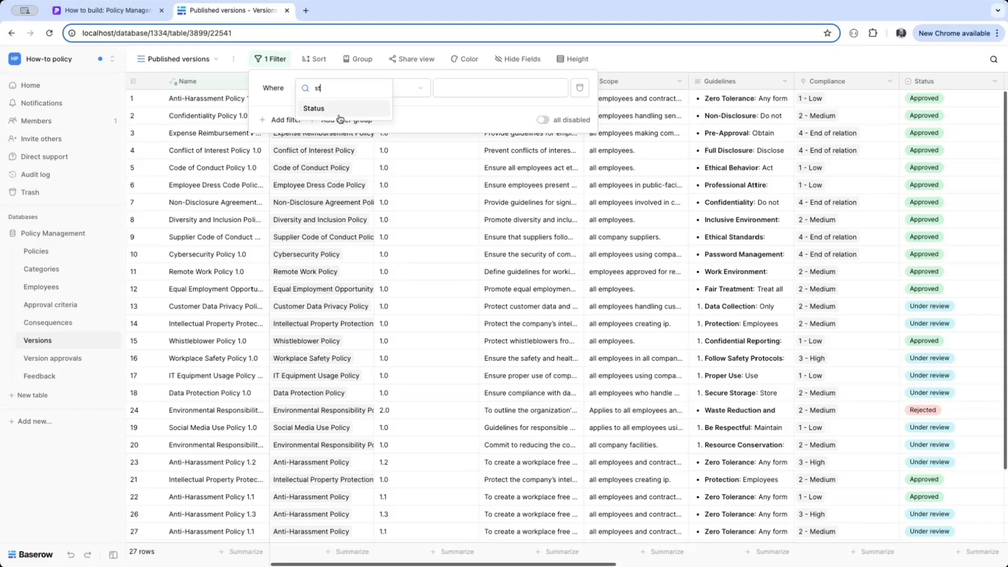
click(339, 112)
click(393, 97)
click(395, 187)
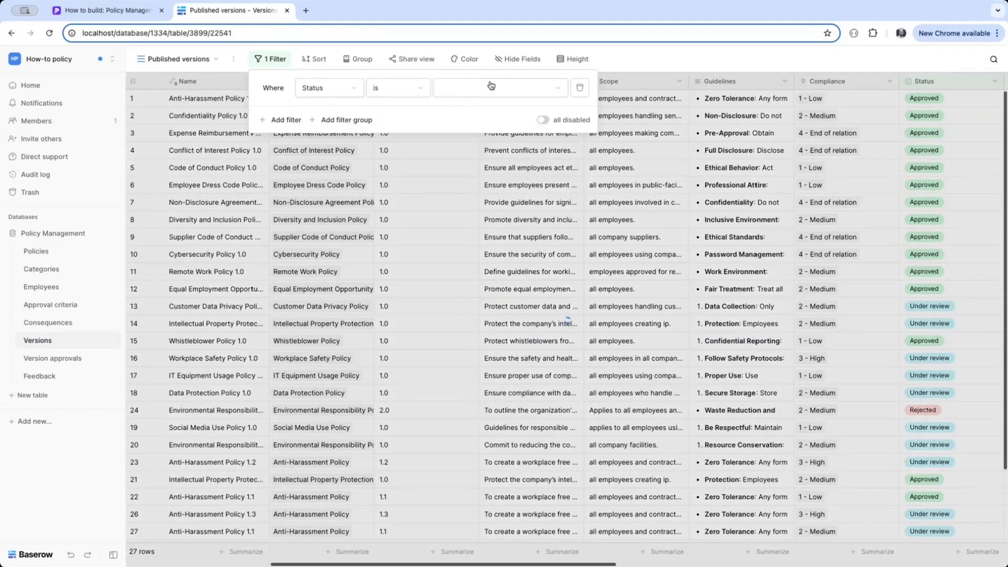
click(456, 89)
click(468, 125)
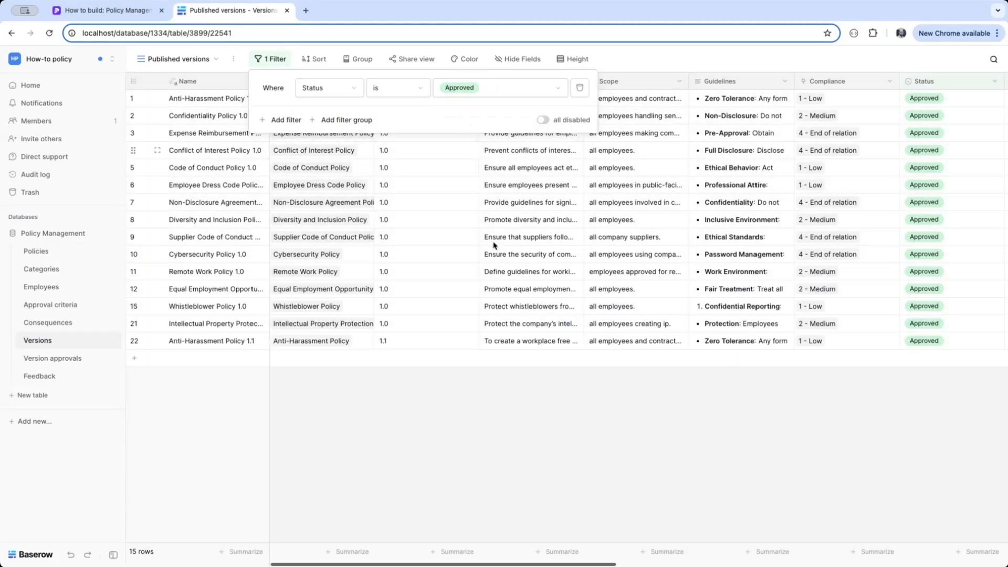
click(617, 519)
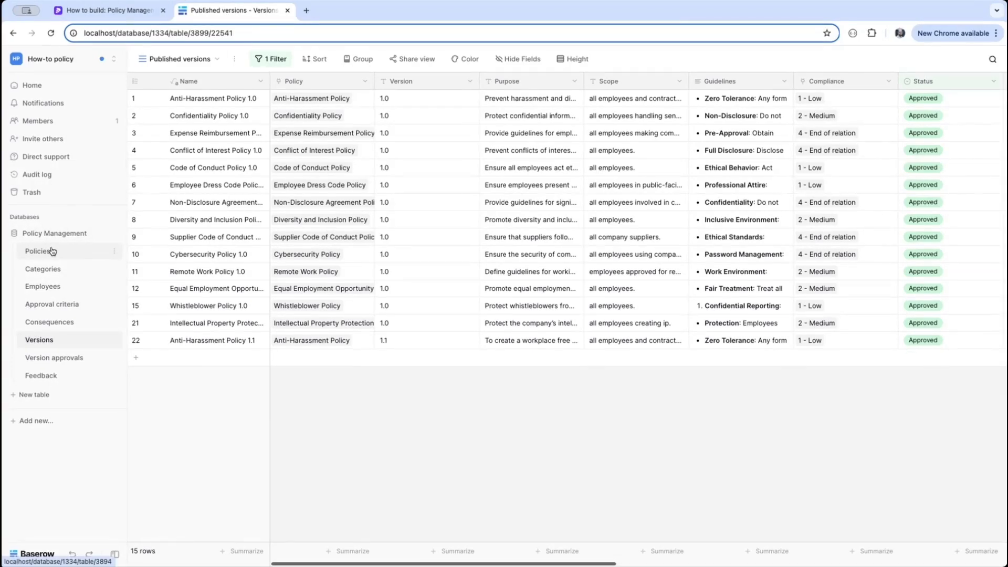
Open the Policies table in its 'All policies' view
click(52, 251)
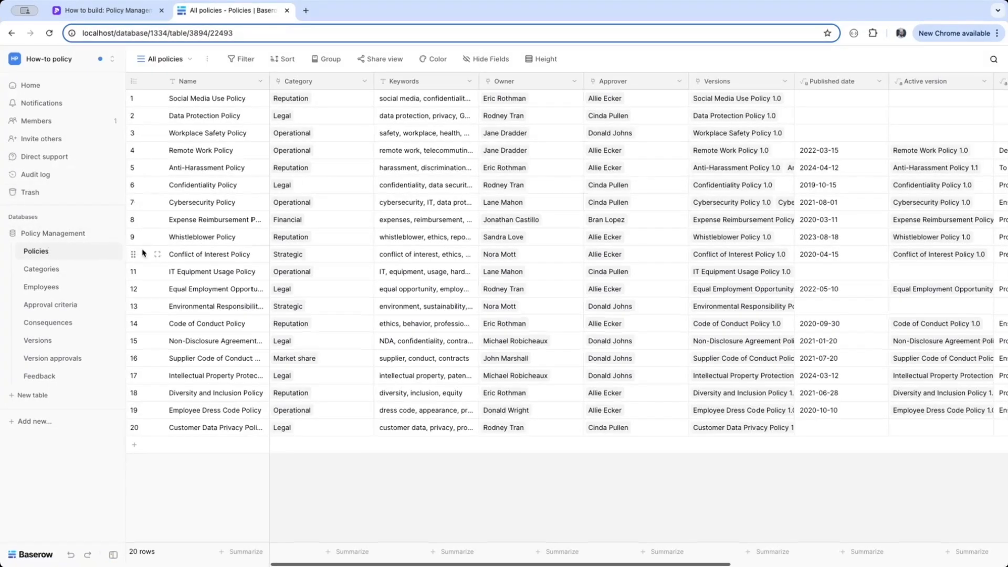
click(435, 59)
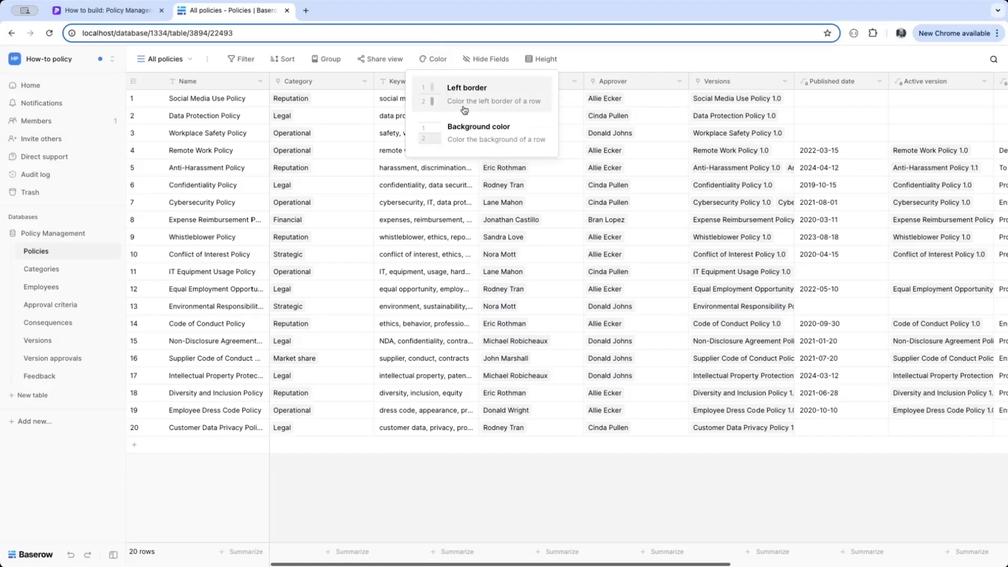
click(442, 93)
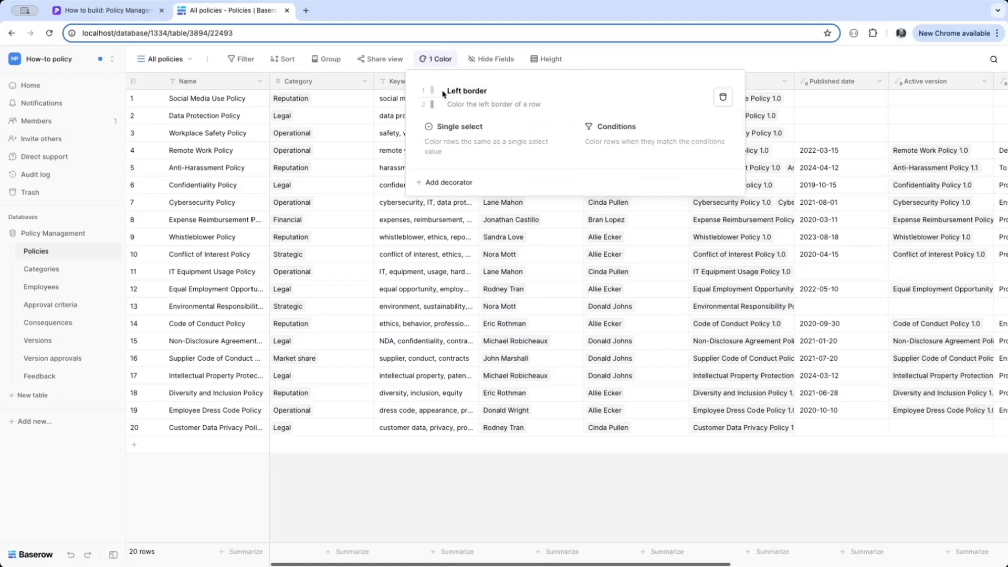
click(462, 126)
click(667, 98)
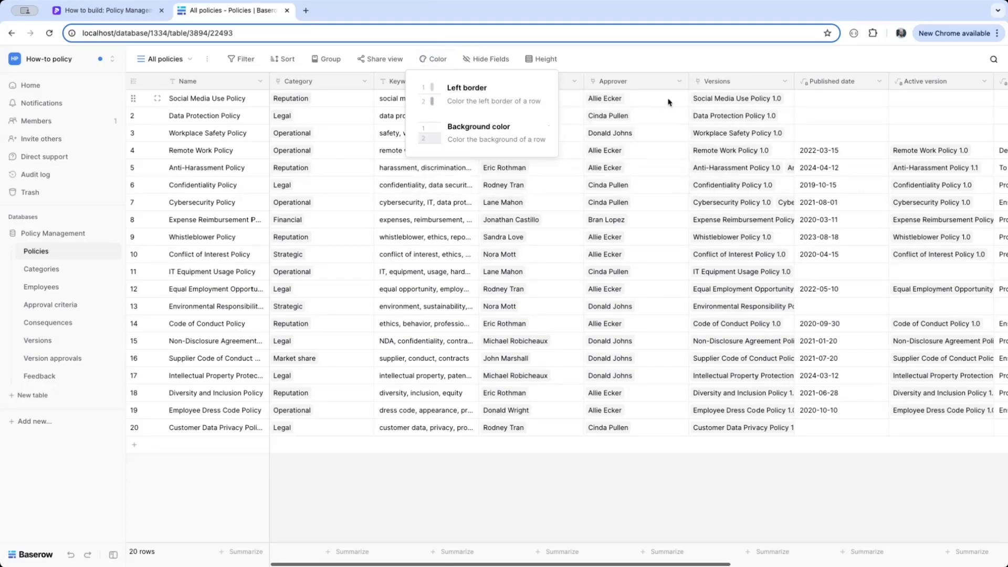
Add a condition-based left border decorator to the 'All policies' view and set its color to green
click(466, 101)
click(623, 136)
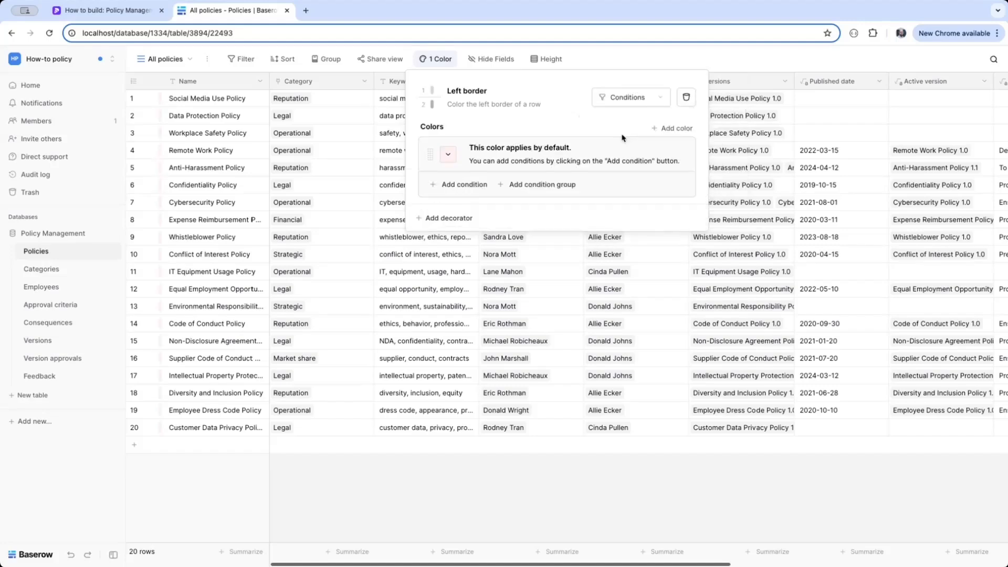
click(449, 155)
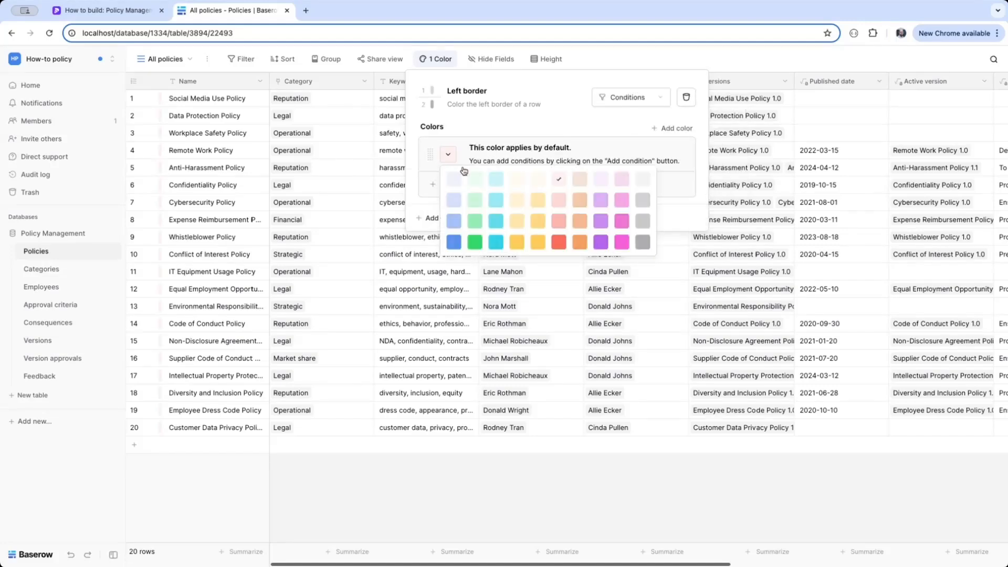
click(475, 221)
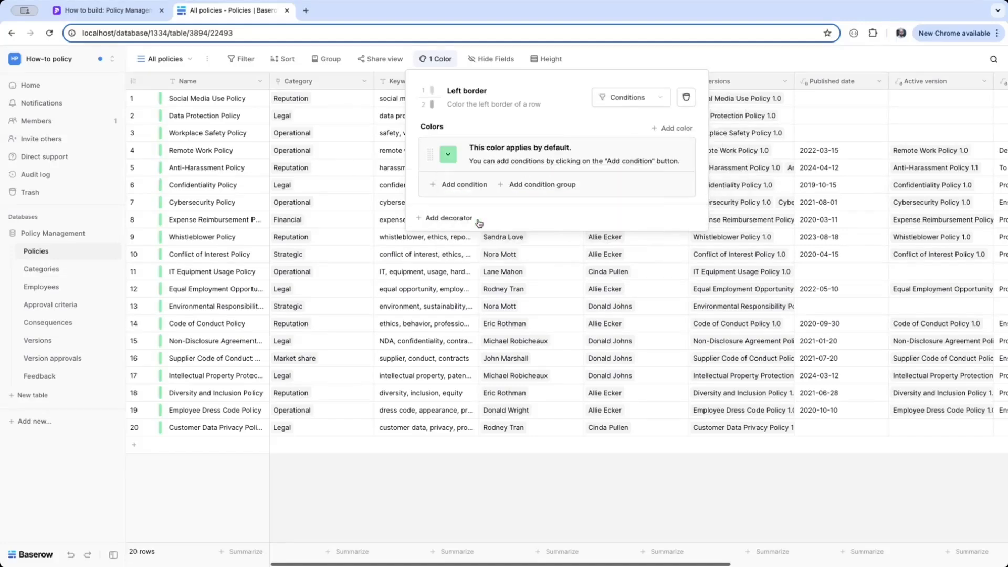
Limit the green left border to rows where Published date is not empty
click(463, 185)
click(487, 185)
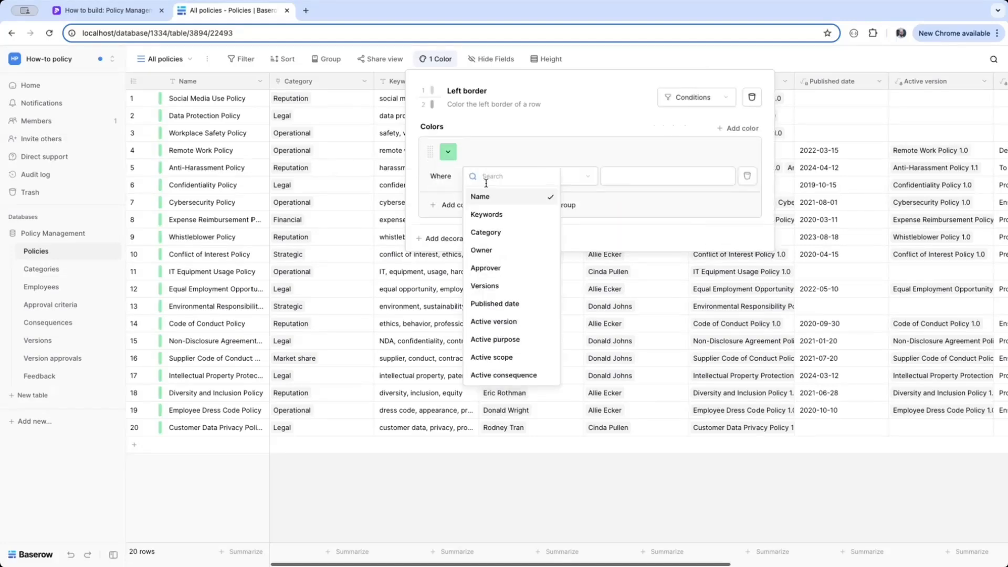
text(publ)
click(496, 199)
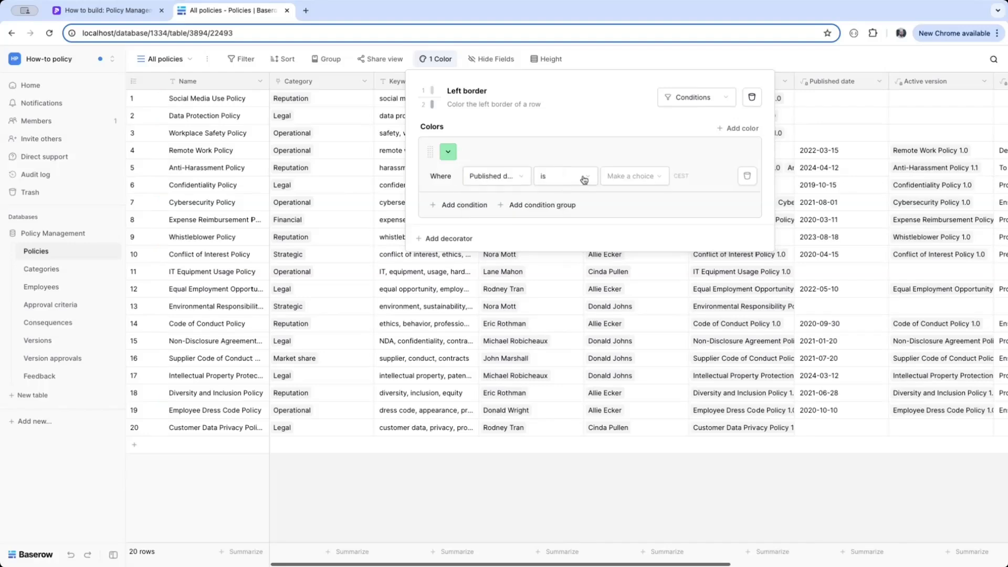
click(557, 178)
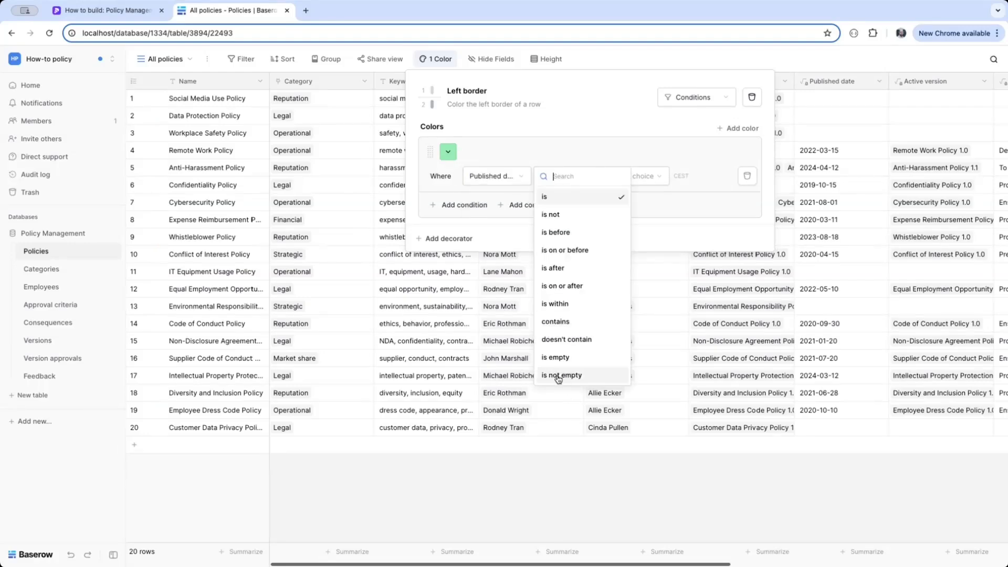
click(558, 376)
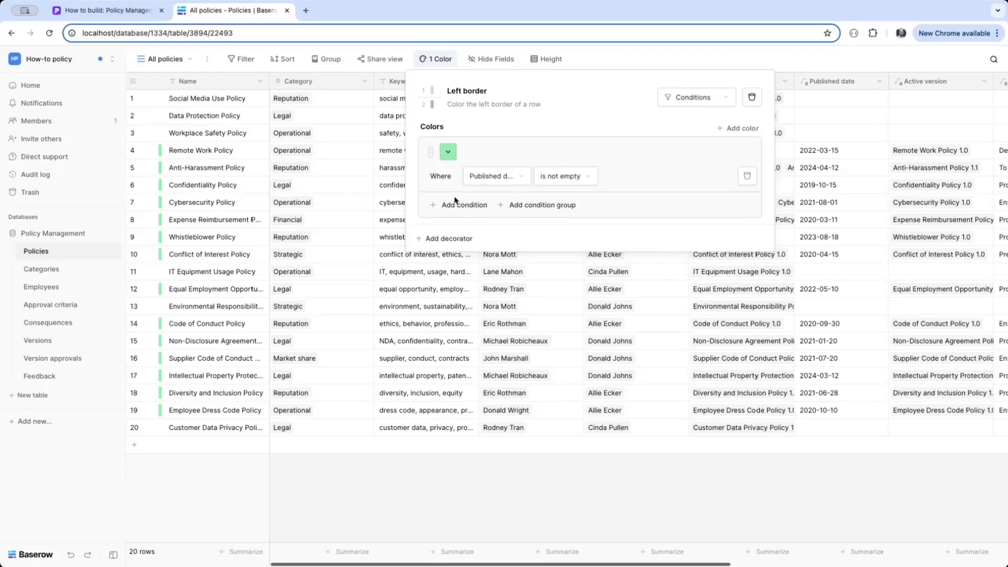
Add a second, red left border color for rows where Published date is empty
click(740, 128)
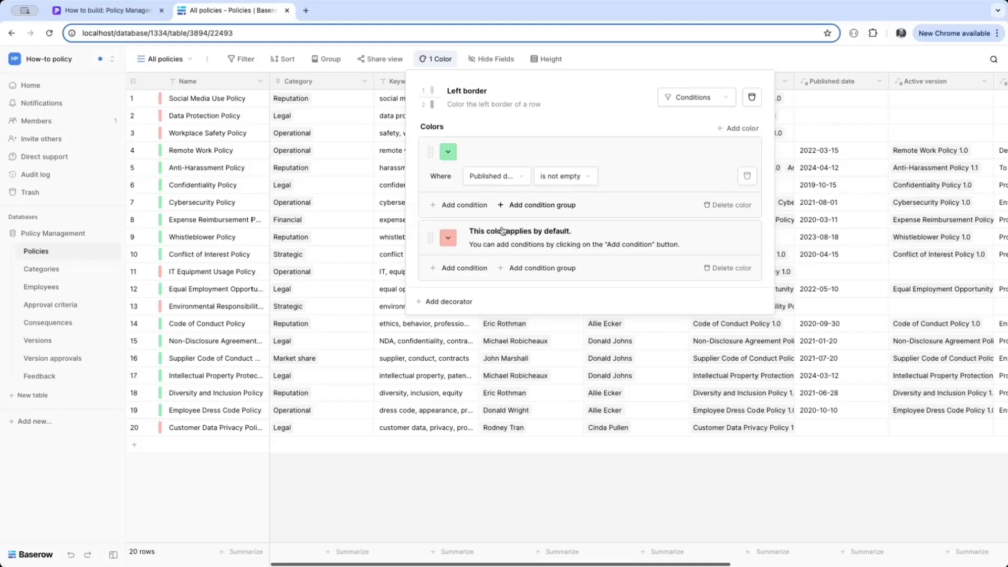
click(462, 268)
click(498, 259)
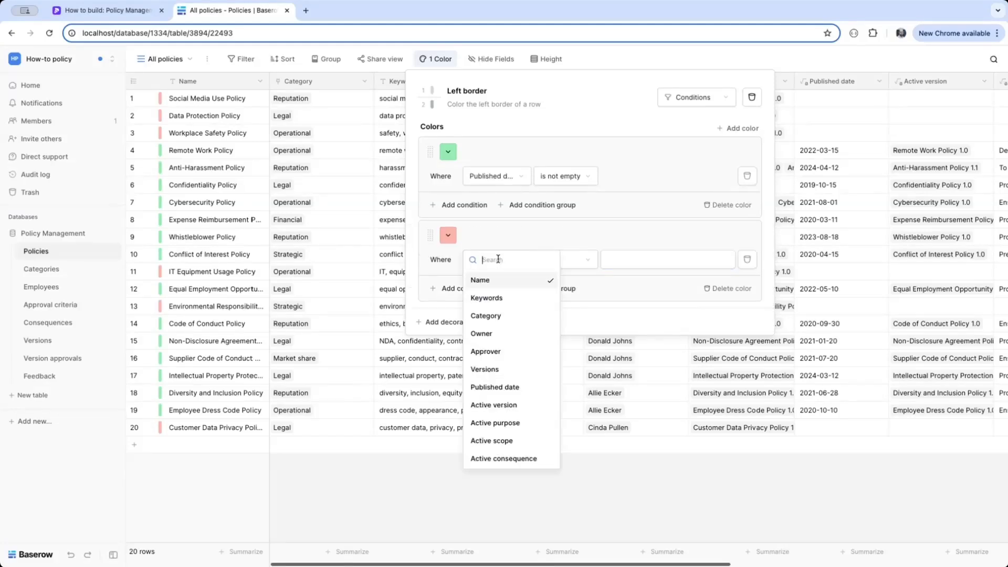
text(pub)
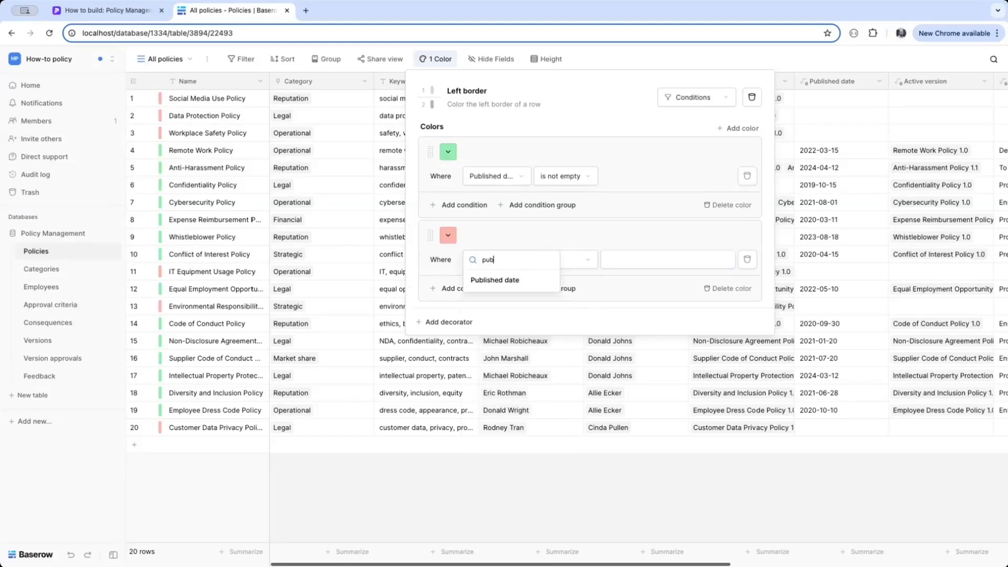
click(494, 280)
click(586, 255)
click(564, 440)
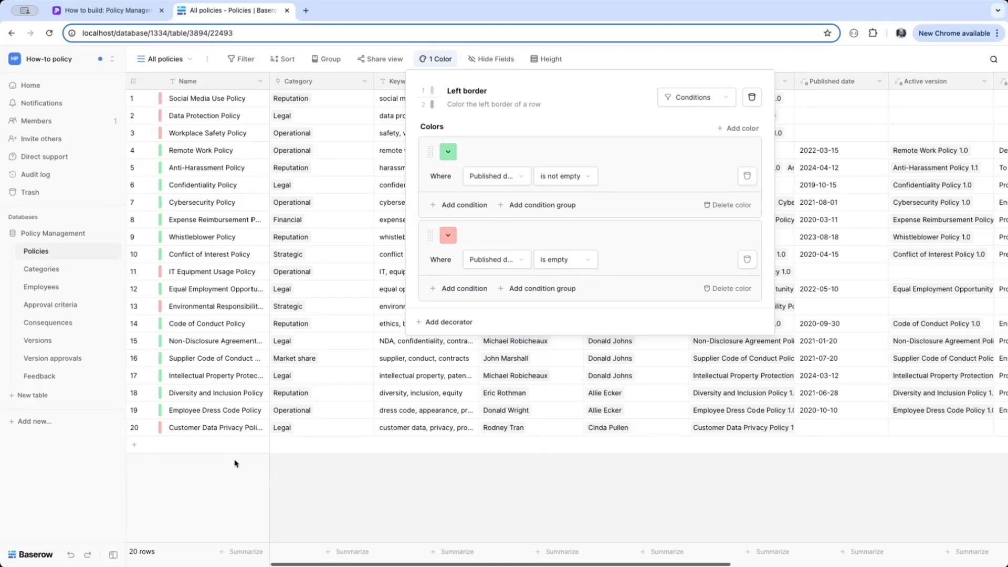
click(336, 499)
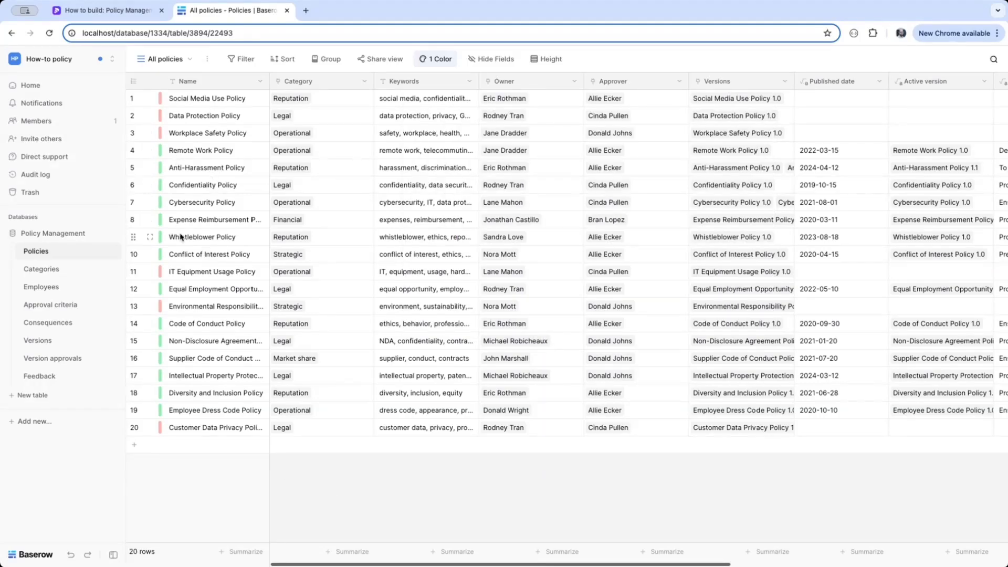
Create a collaborative kanban view named 'Versions stacked by status' in the Versions table, with cards stacked by the Status field
click(55, 339)
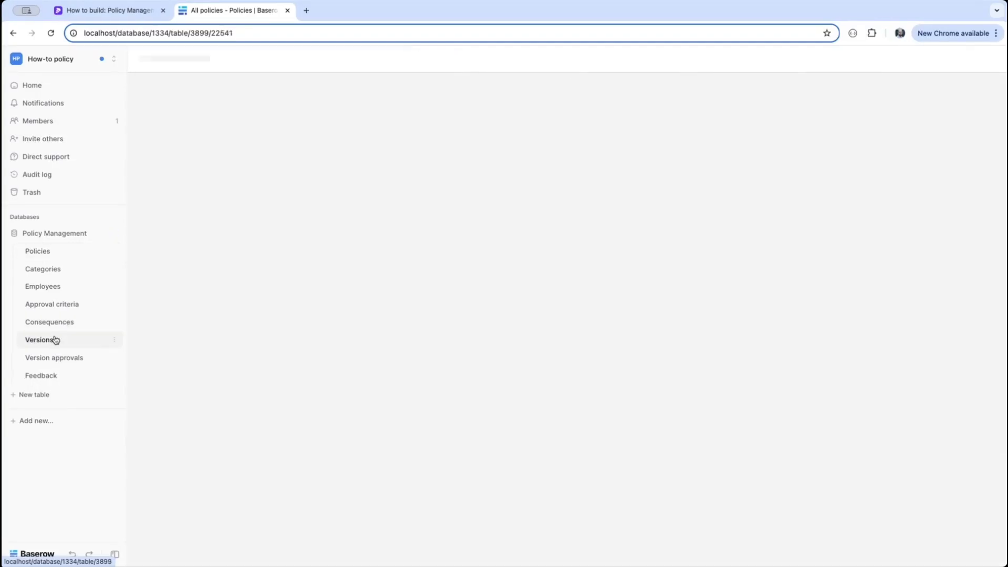
scroll(408, 240, right, 2)
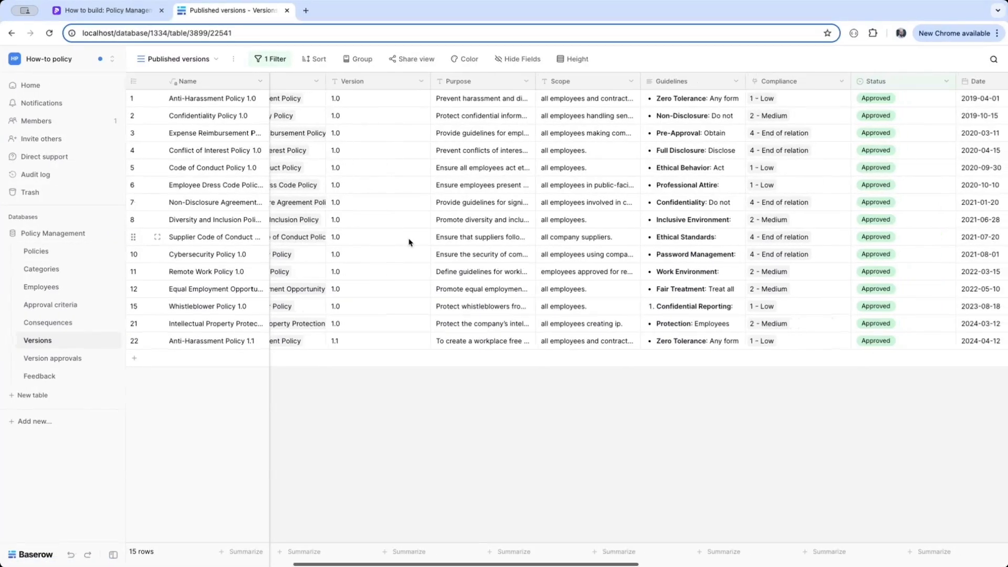
scroll(341, 189, left, 2)
click(175, 61)
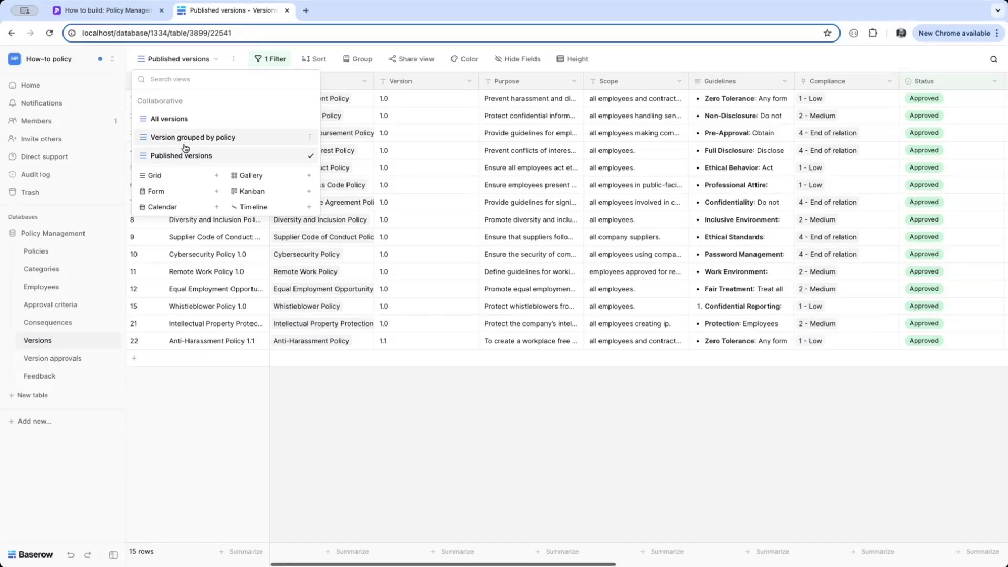
click(255, 193)
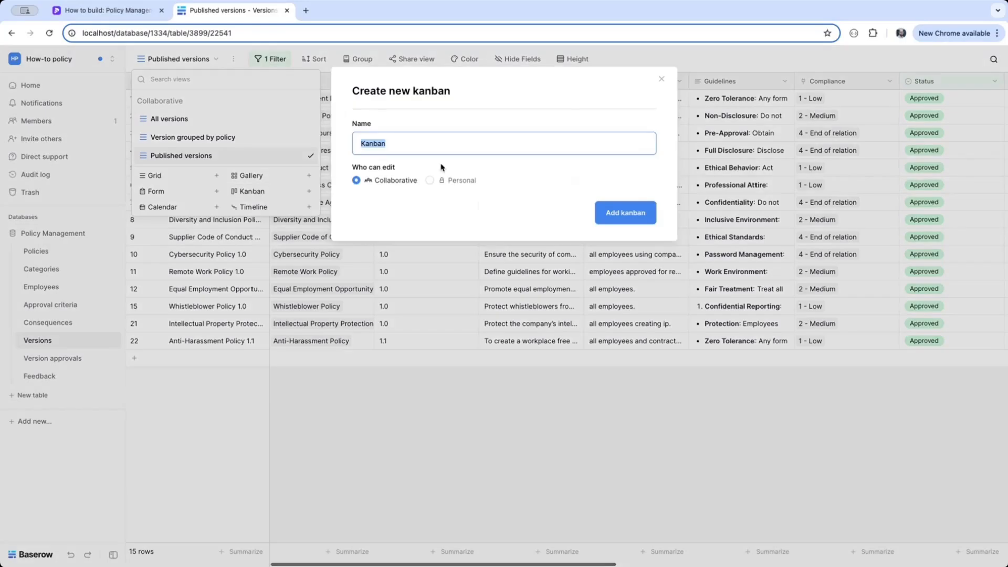
text(Versions stacked by status)
click(624, 221)
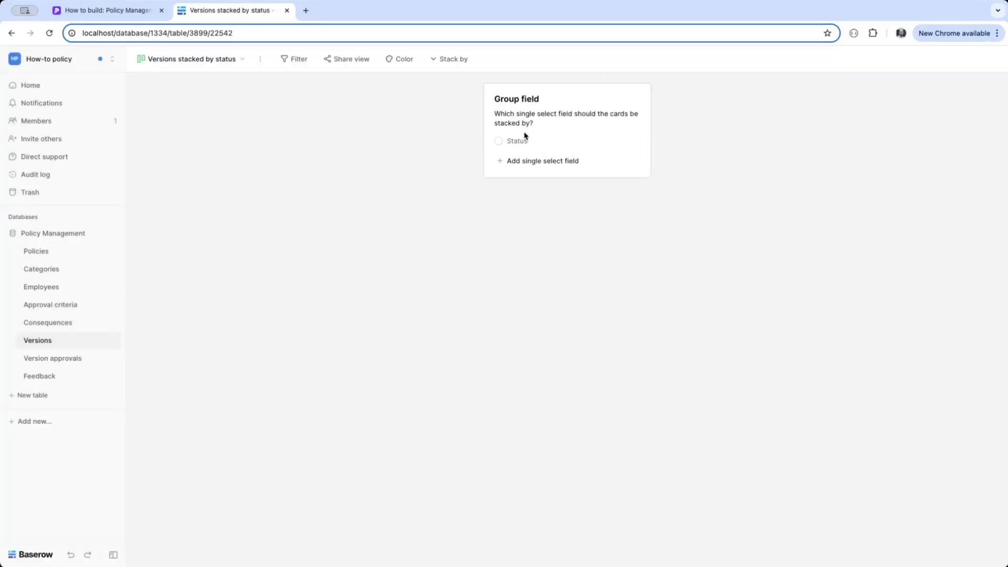
click(499, 140)
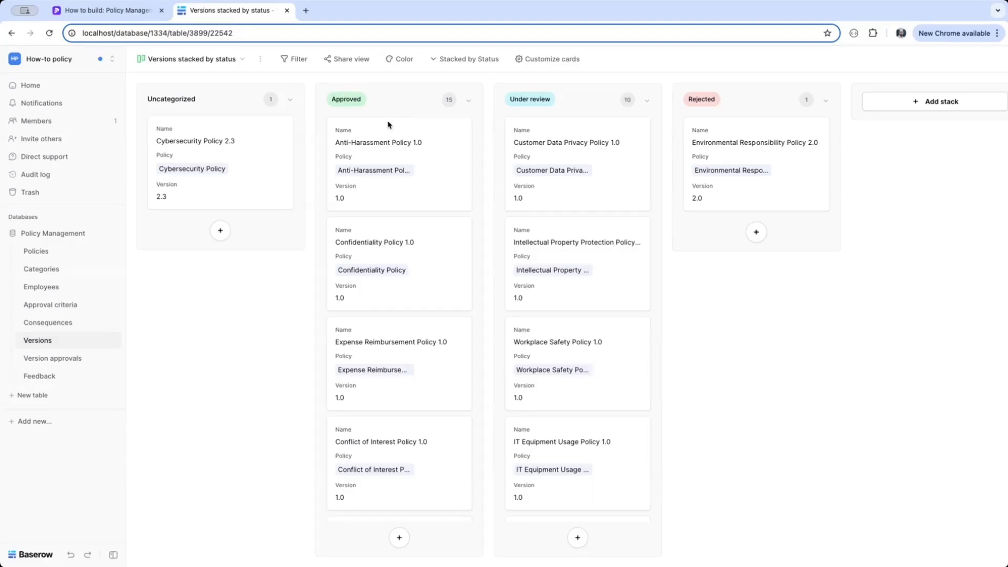
Move the Customer Data Privacy Policy 1.0 card to Approved and the Intellectual Property Protection Policy 1.0 card from Under review to Rejected
drag(592, 140, 391, 178)
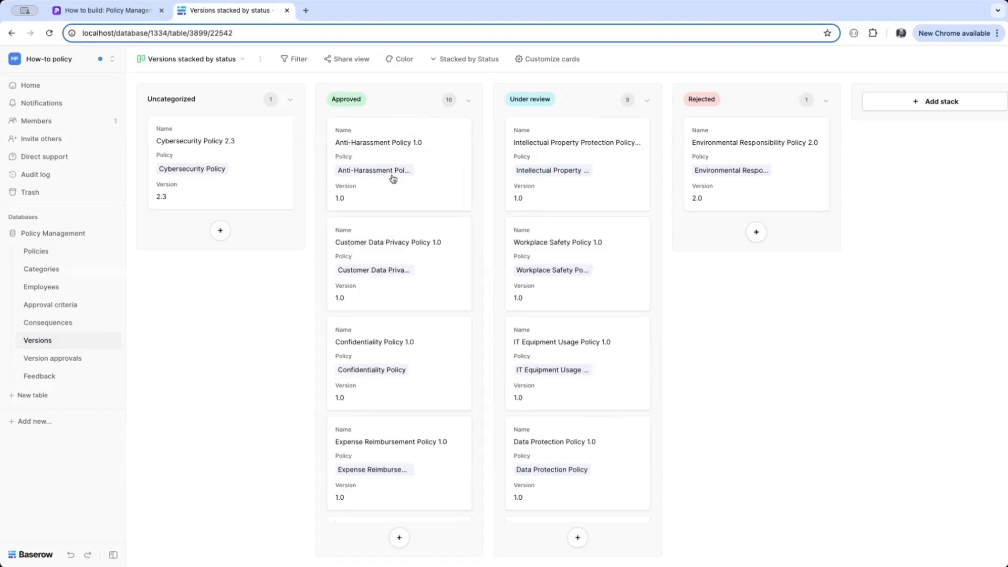
drag(546, 120, 702, 125)
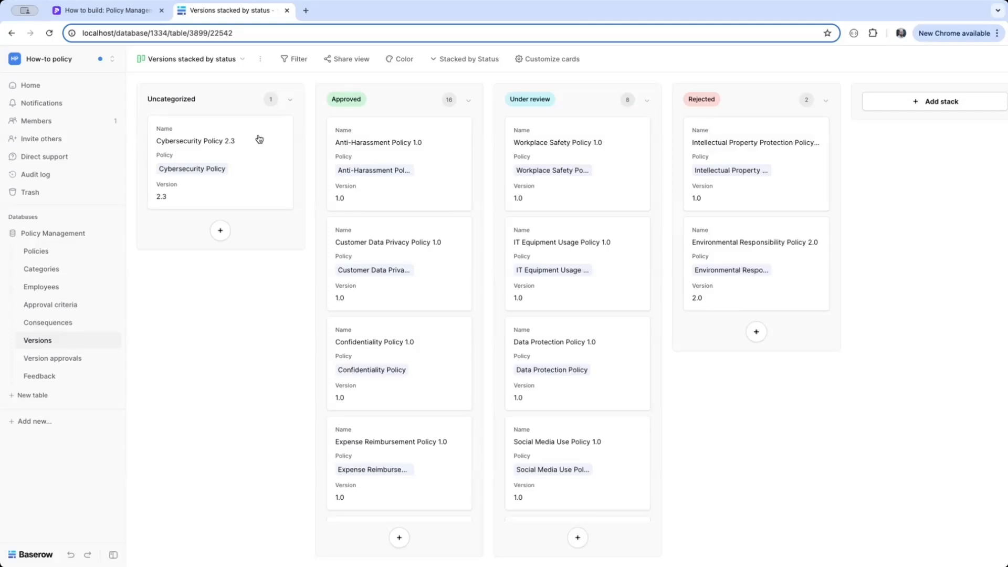
Create a collaborative gallery view named 'Gallery' in the Employees table, with the Picture field as the card cover
click(50, 287)
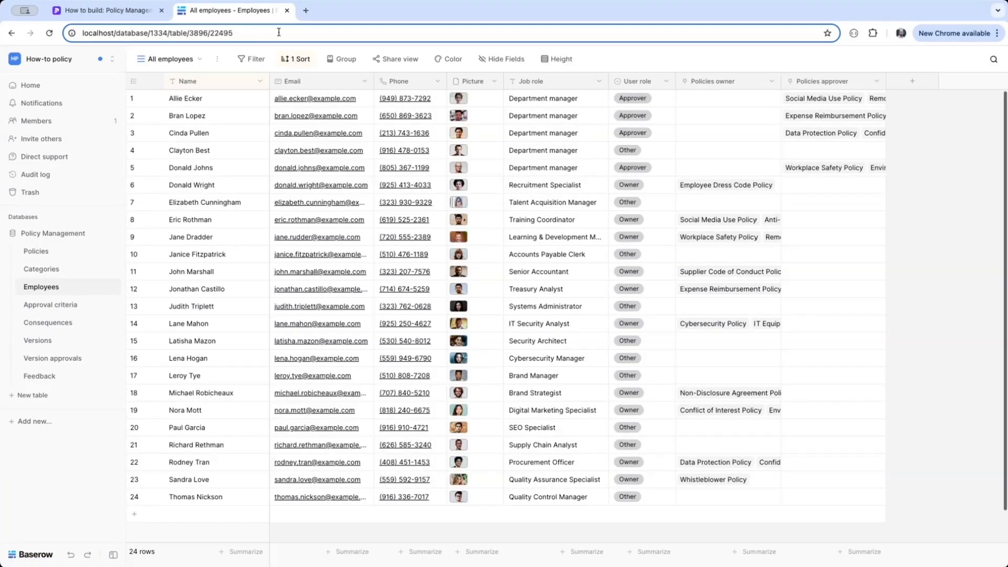
click(169, 59)
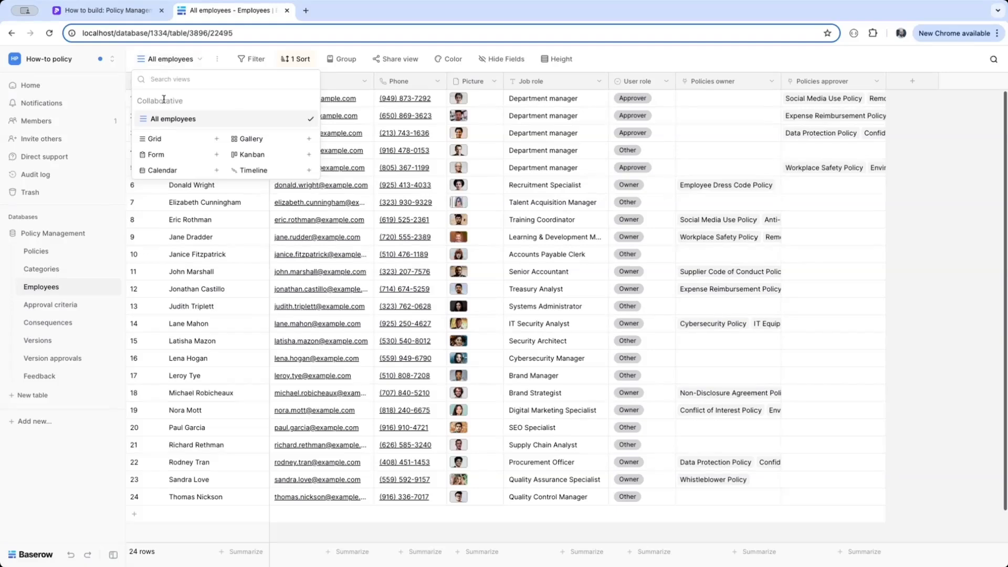
click(251, 140)
click(625, 217)
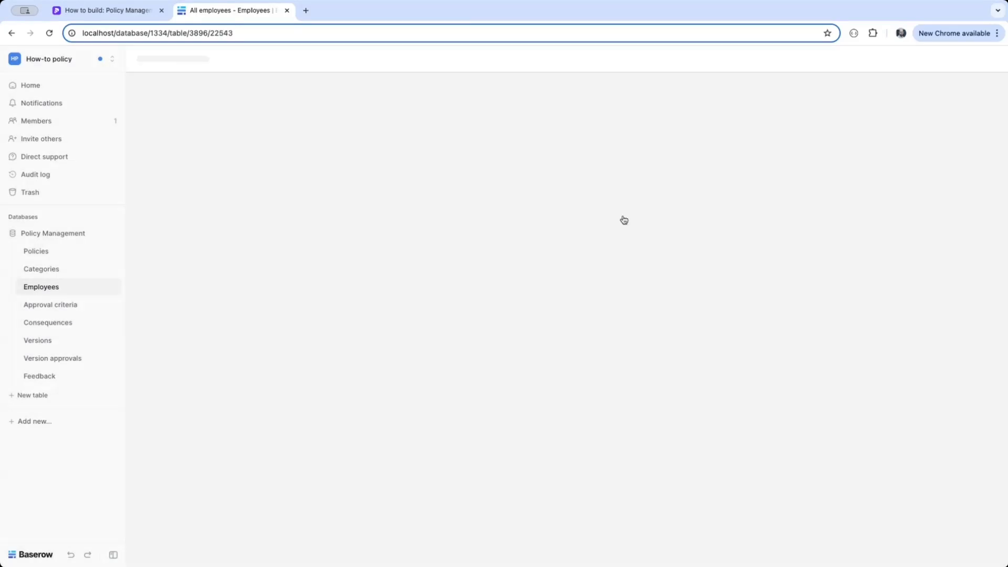
click(440, 59)
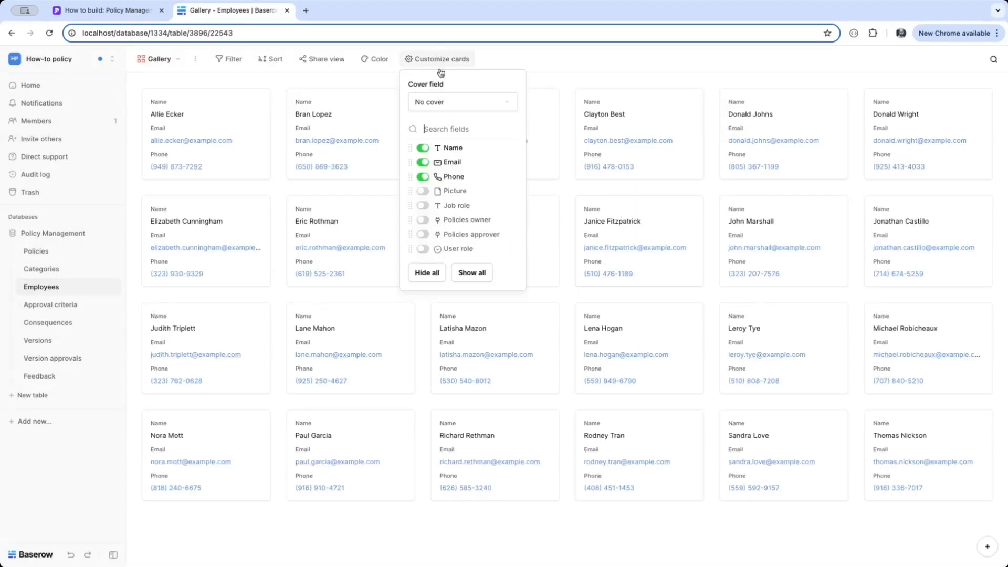
click(446, 102)
click(438, 141)
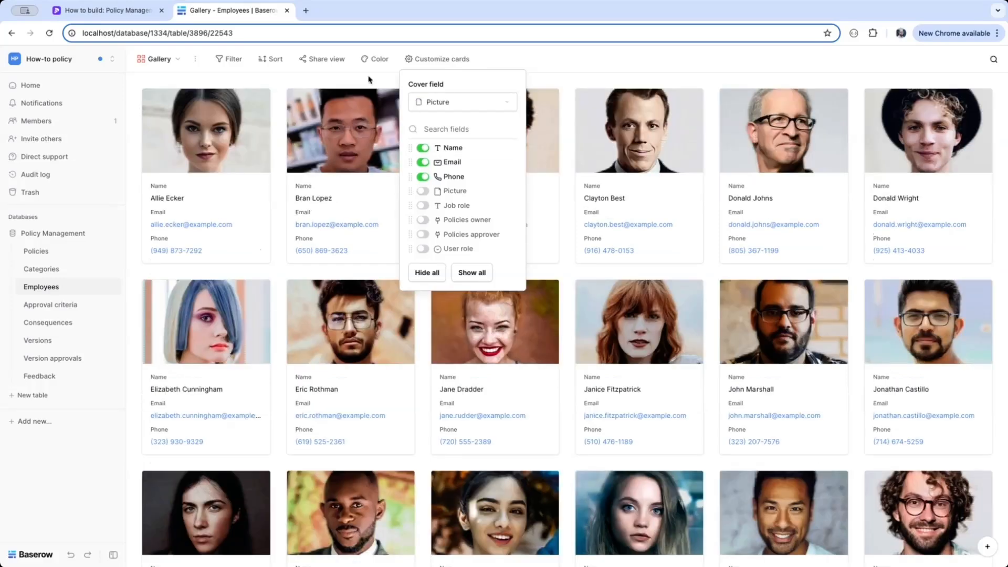
Show the Job role and User role fields on the gallery cards and return to the All employees view
click(423, 206)
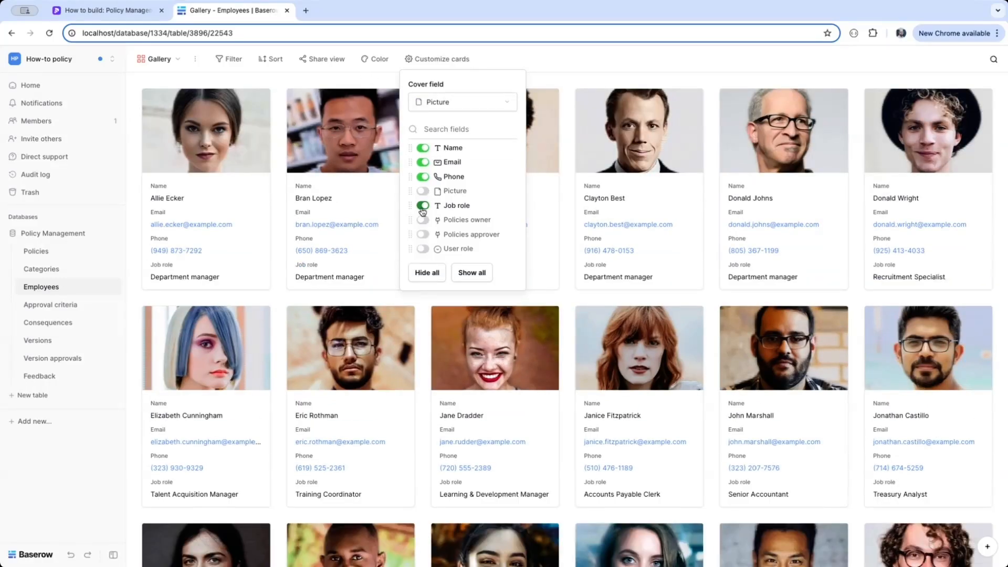
click(422, 249)
scroll(604, 347, down, 5)
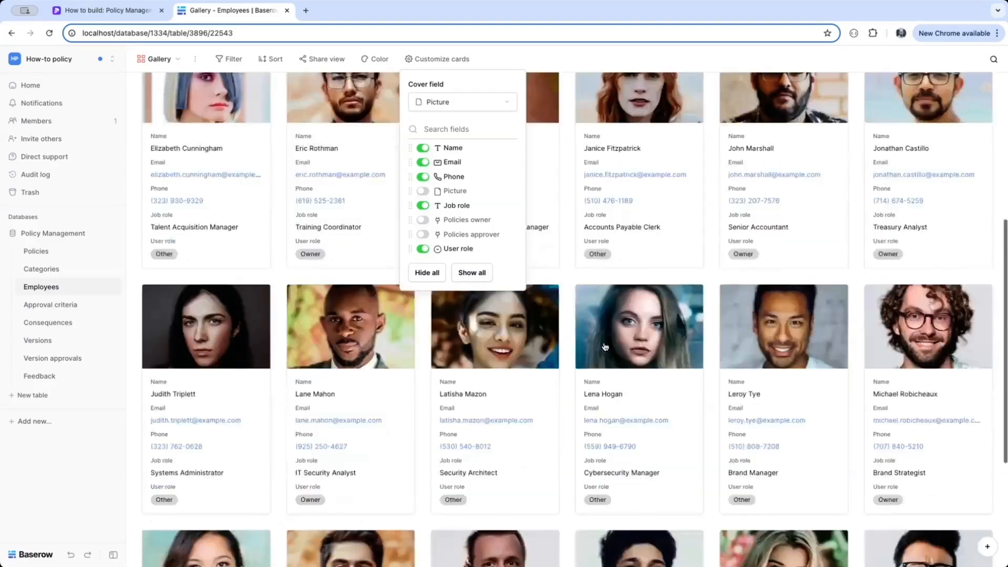
scroll(605, 346, up, 5)
click(158, 69)
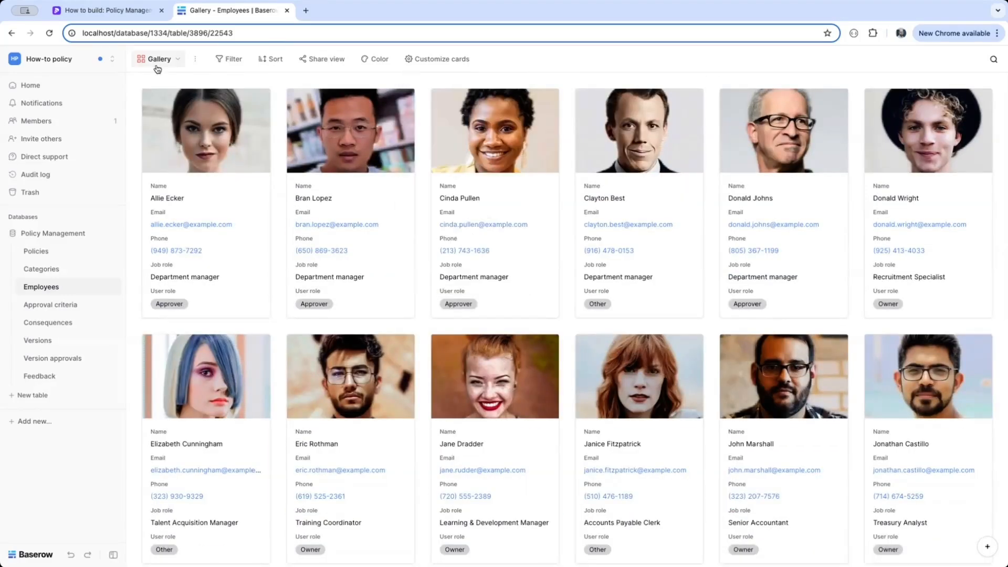
click(157, 58)
click(160, 118)
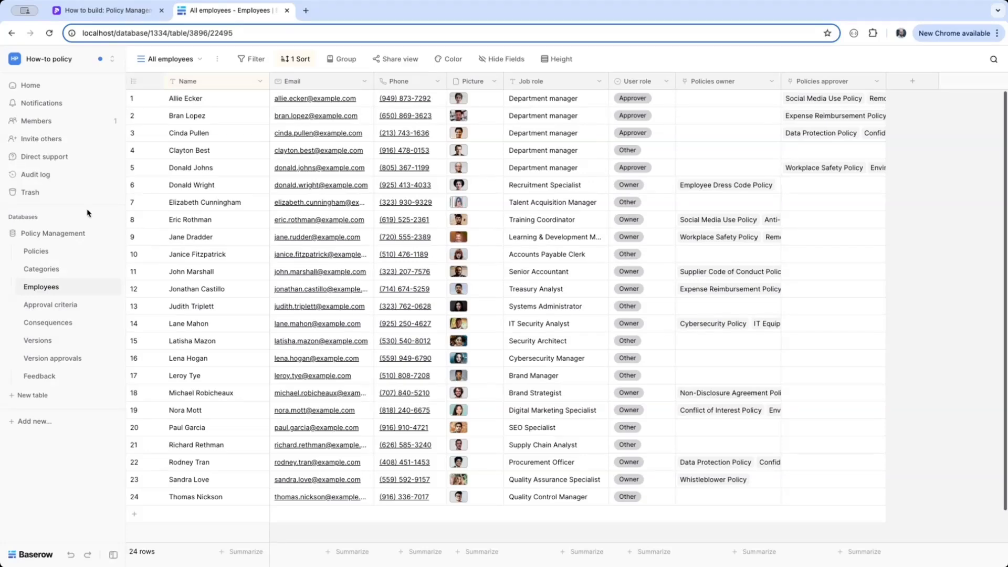
Create a collaborative form view named 'Add a new version' in the Versions table
click(58, 341)
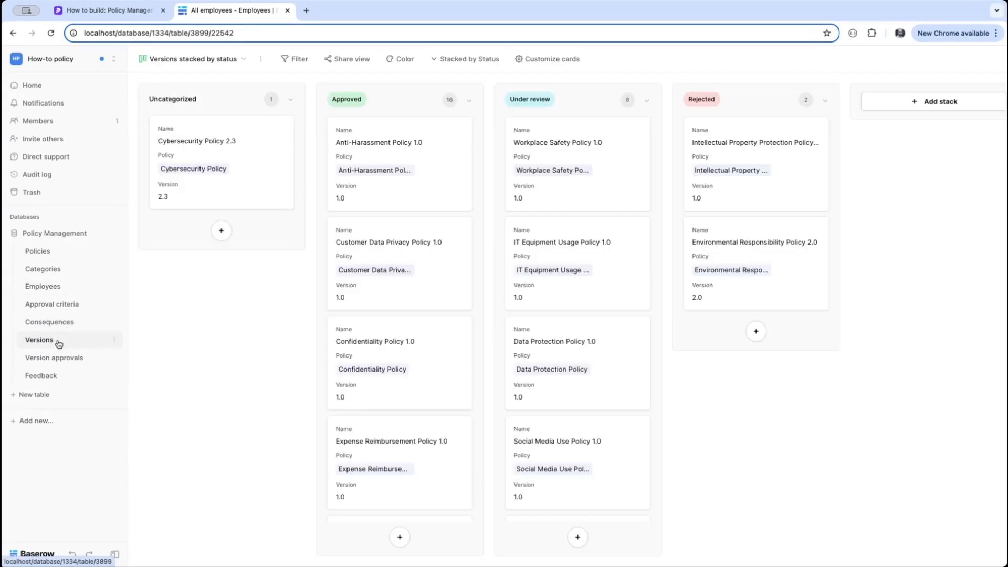
click(166, 58)
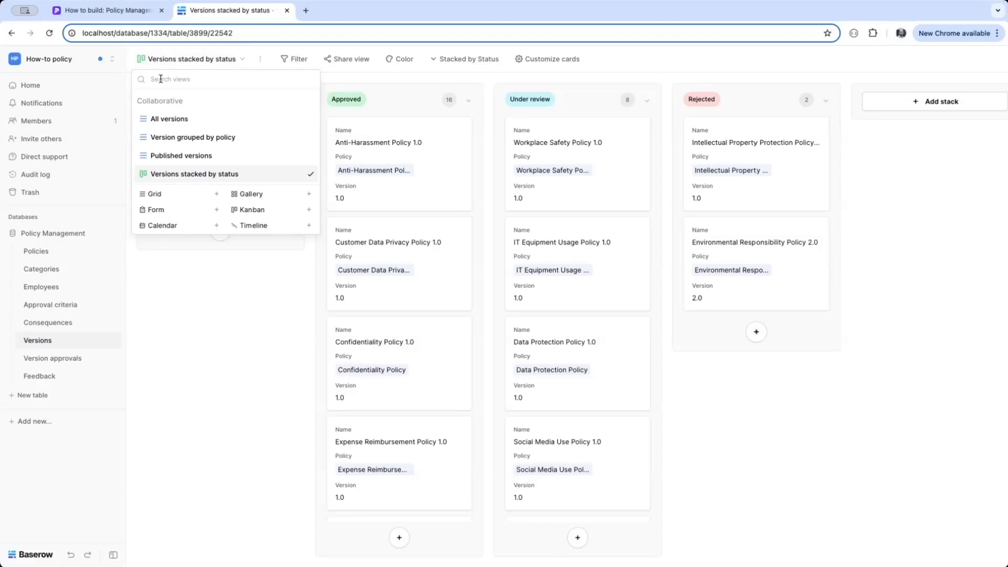
click(155, 209)
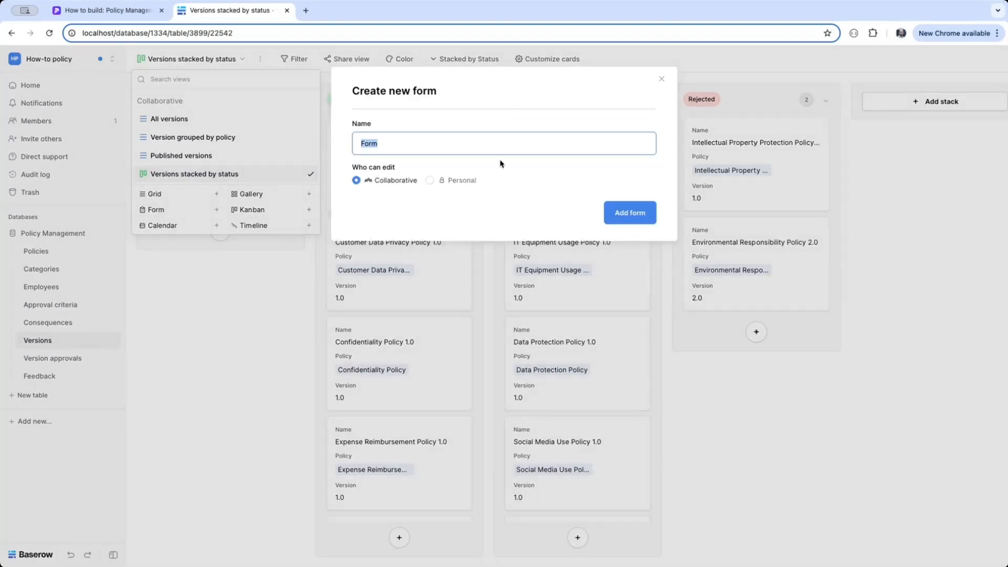
text(Add a new version)
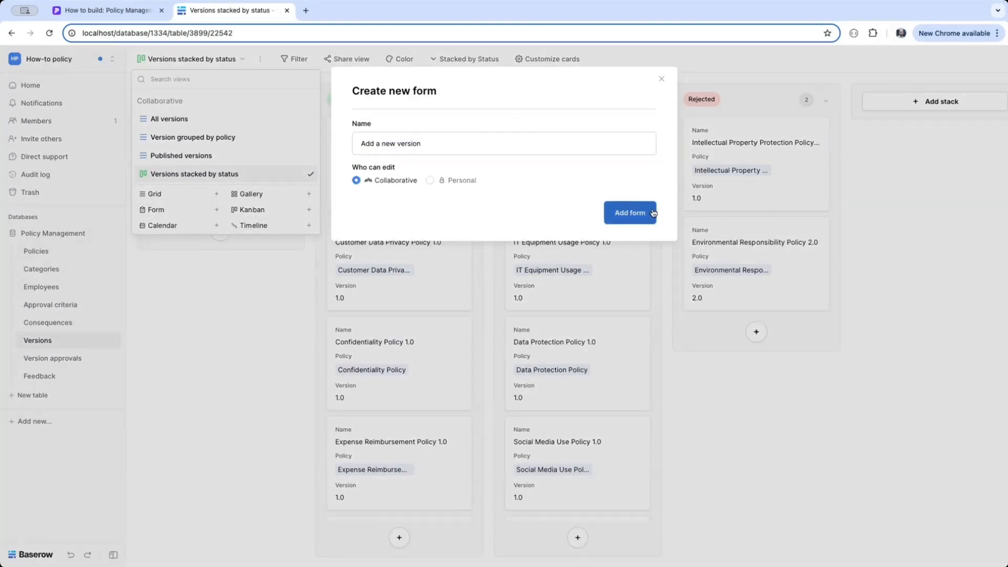
click(630, 213)
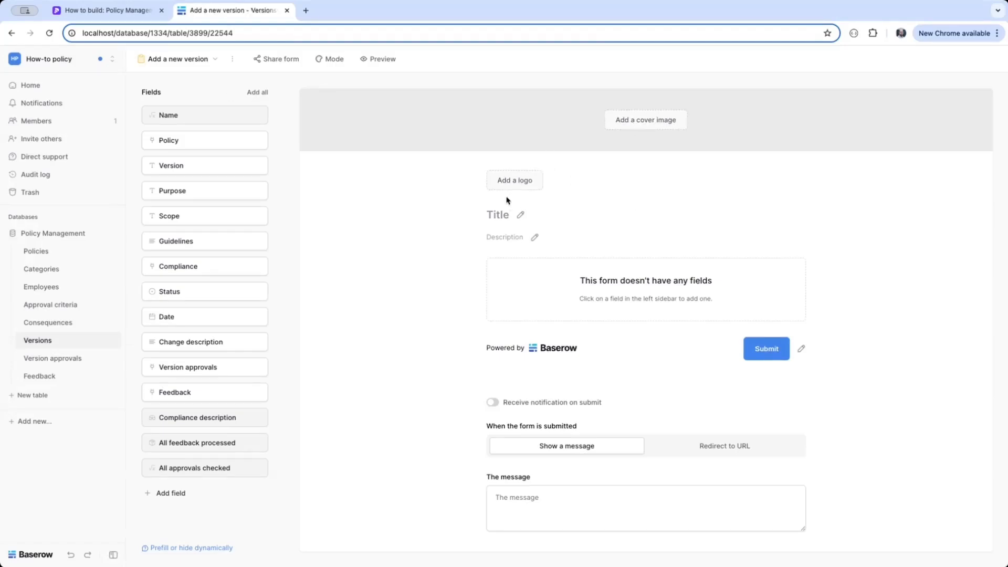
Title the form 'Add new version' and include the Policy, Version, Purpose, Scope, Guidelines, Compliance and Date fields
click(520, 215)
text(Add new version)
click(184, 141)
click(185, 140)
click(185, 141)
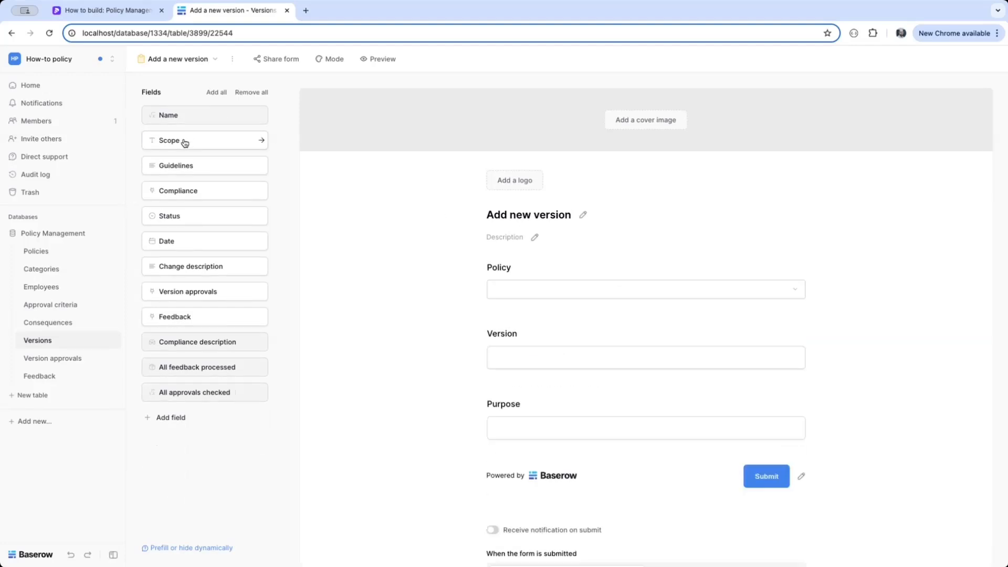
click(185, 141)
click(184, 140)
click(184, 141)
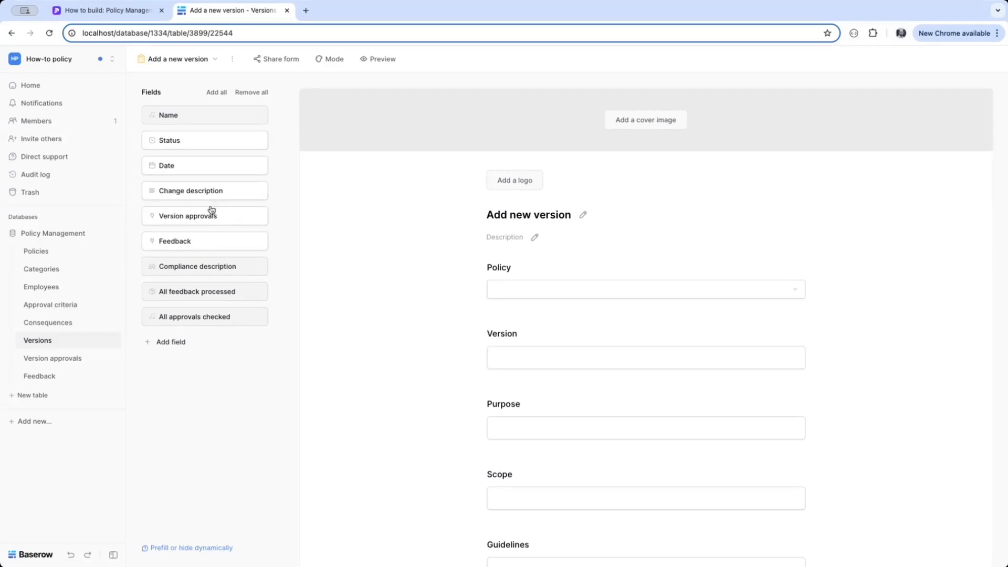
click(185, 166)
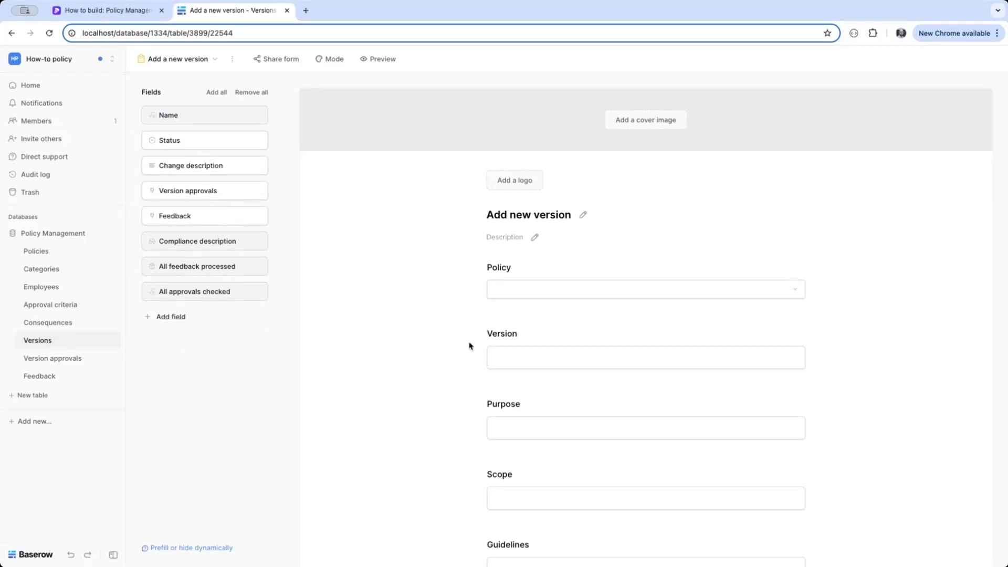
Preview the form, choose Social Media Use Policy as the policy and enter 2.0 as the version
click(382, 60)
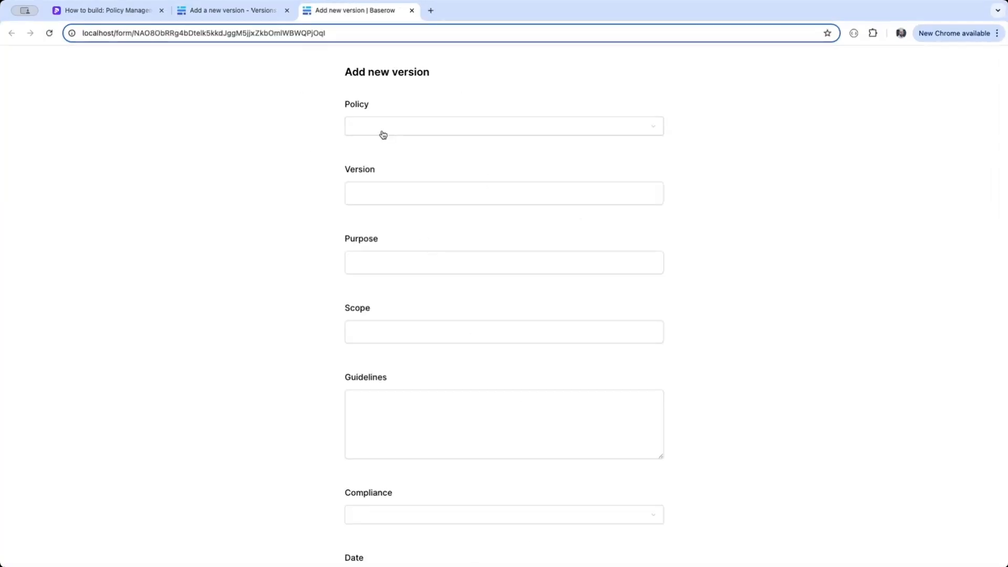
click(382, 135)
click(377, 154)
click(390, 199)
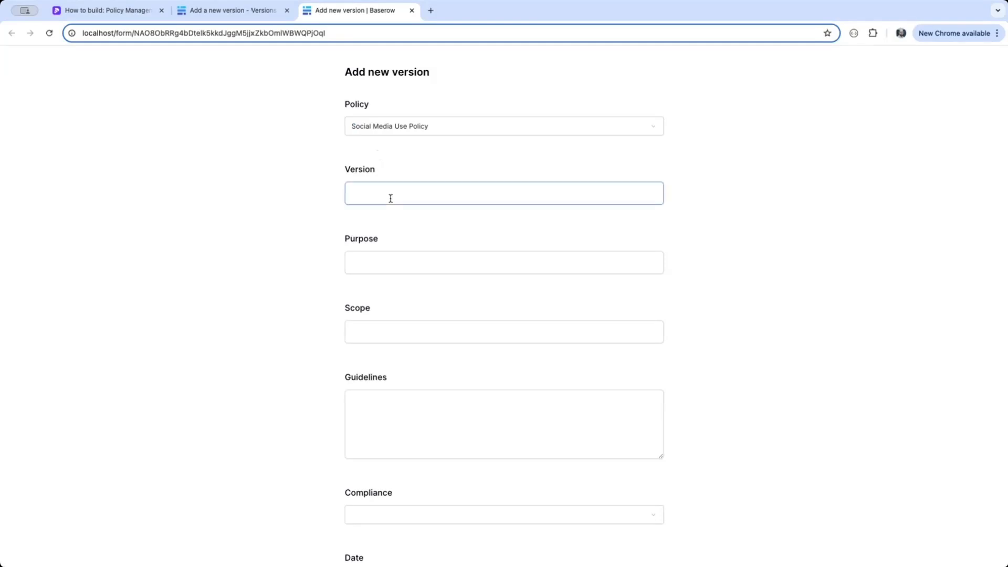
text(2.0)
key(Tab)
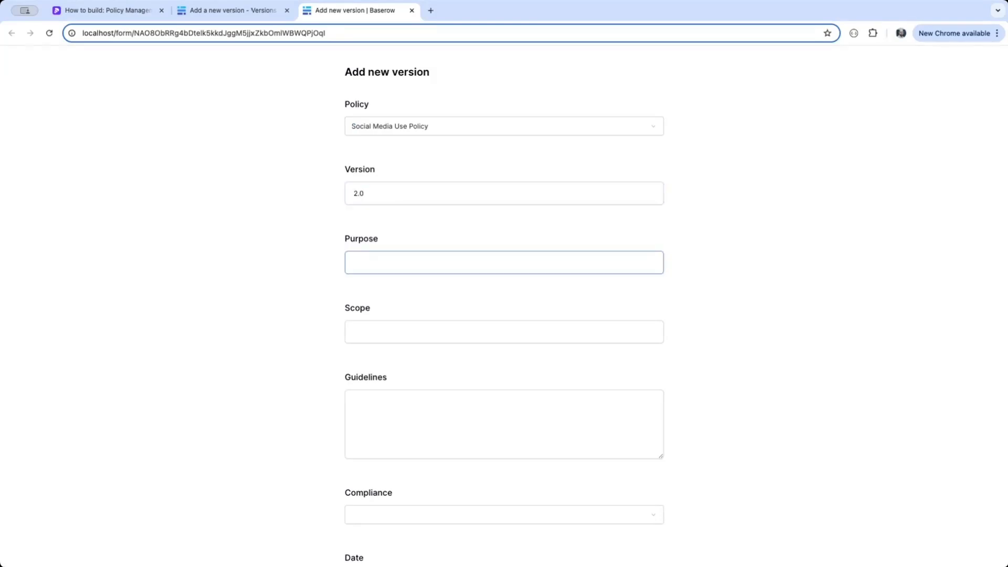
Fill Purpose and Scope with 'test' and Guidelines with 'testin', and try to submit the form
text(test)
key(Tab)
text(test)
key(Tab)
text(testin)
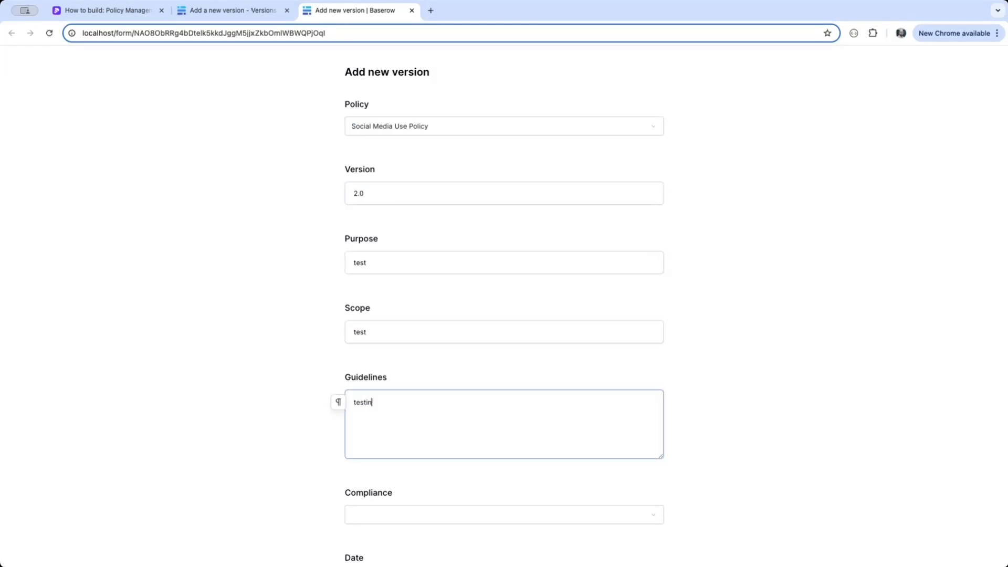
scroll(482, 302, down, 2)
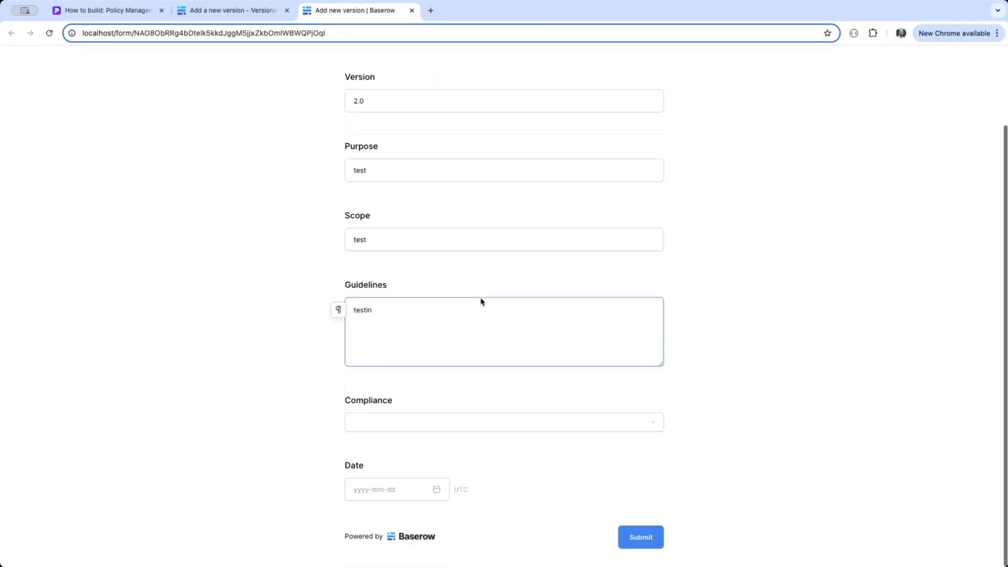
click(654, 543)
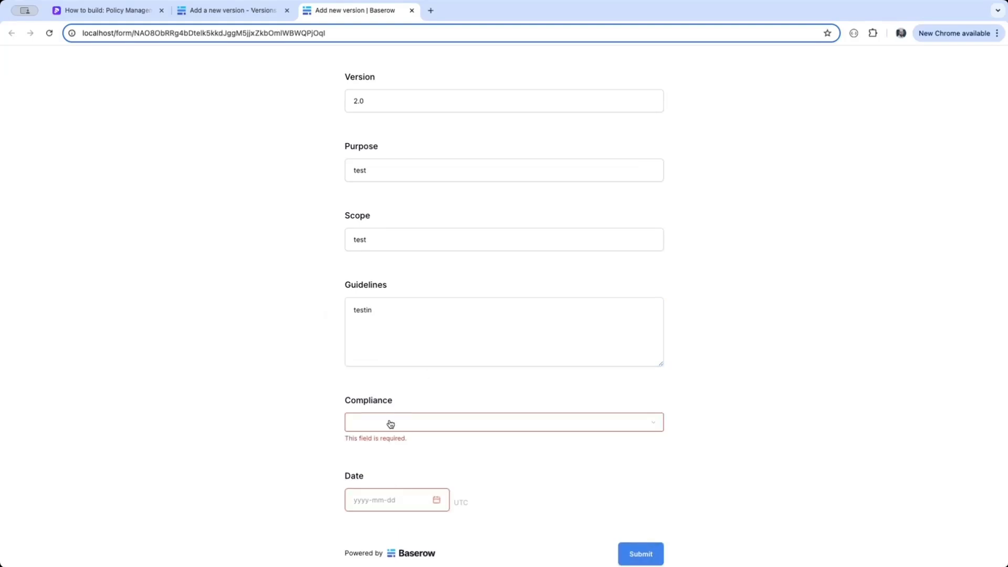
Check the required setting of the Purpose field in the form editor
click(231, 10)
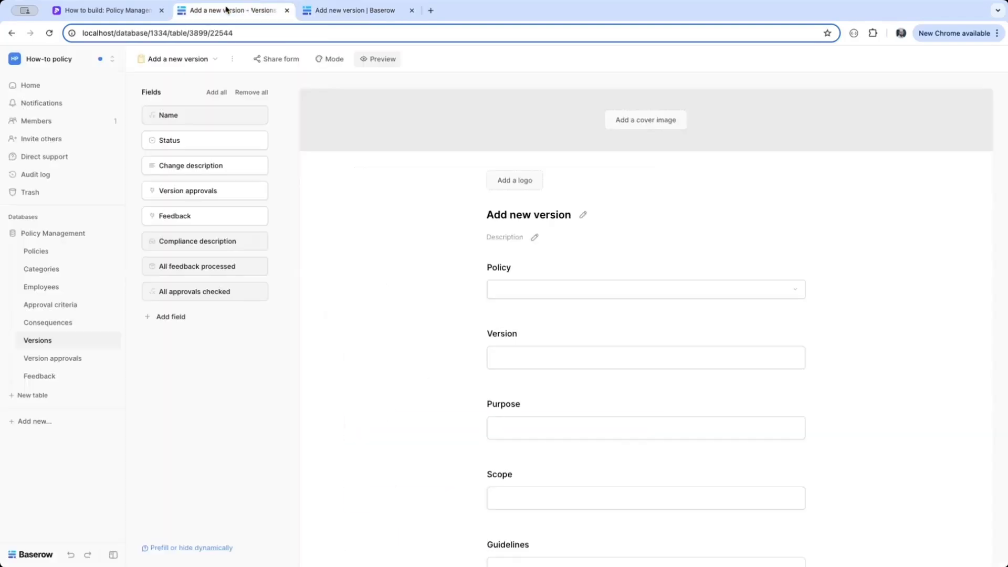
scroll(531, 393, down, 1)
click(530, 393)
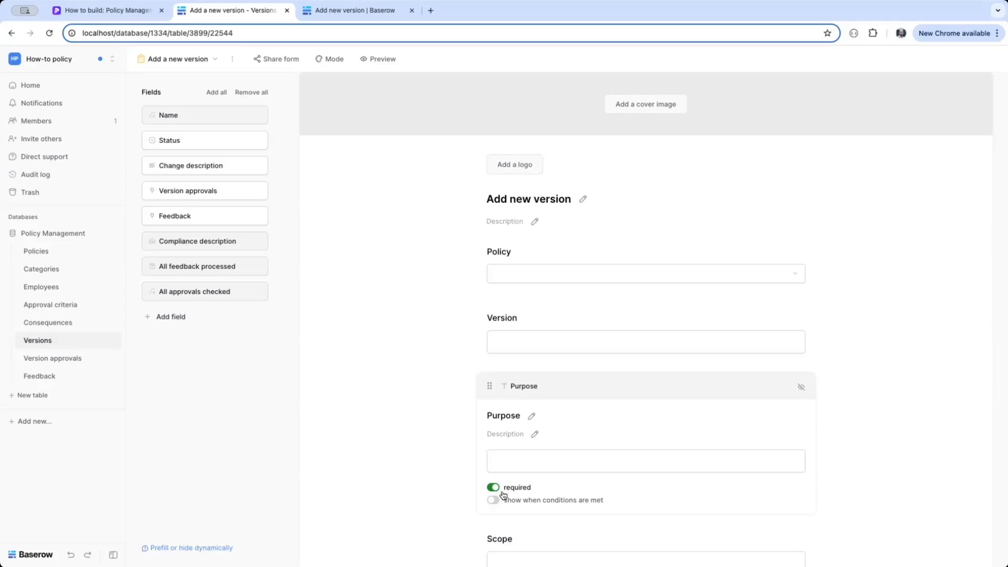
Set Compliance to '4 - End of relation' and Date to 2025-06-24 in the previewed form, and submit it
click(339, 12)
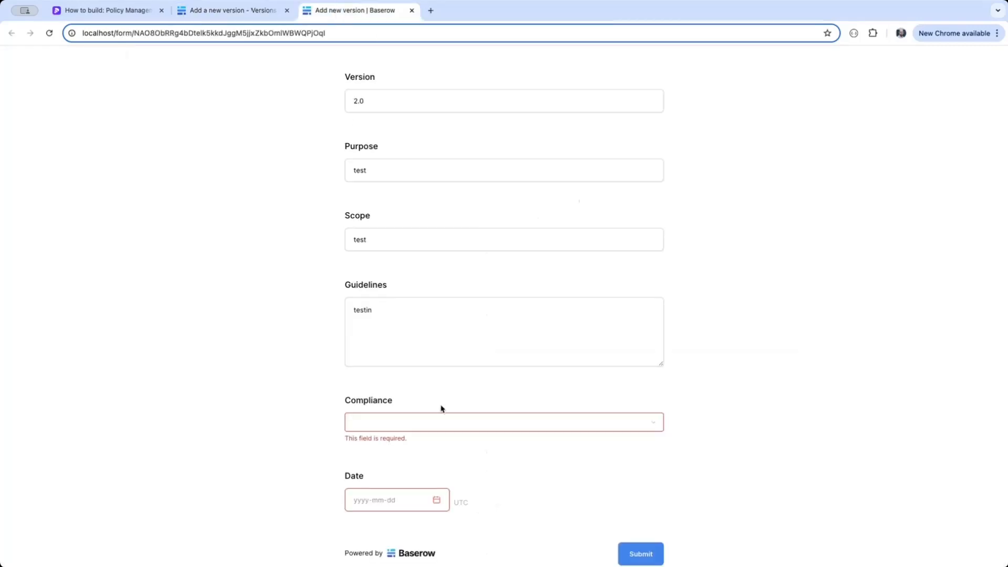
click(435, 423)
click(418, 452)
click(398, 487)
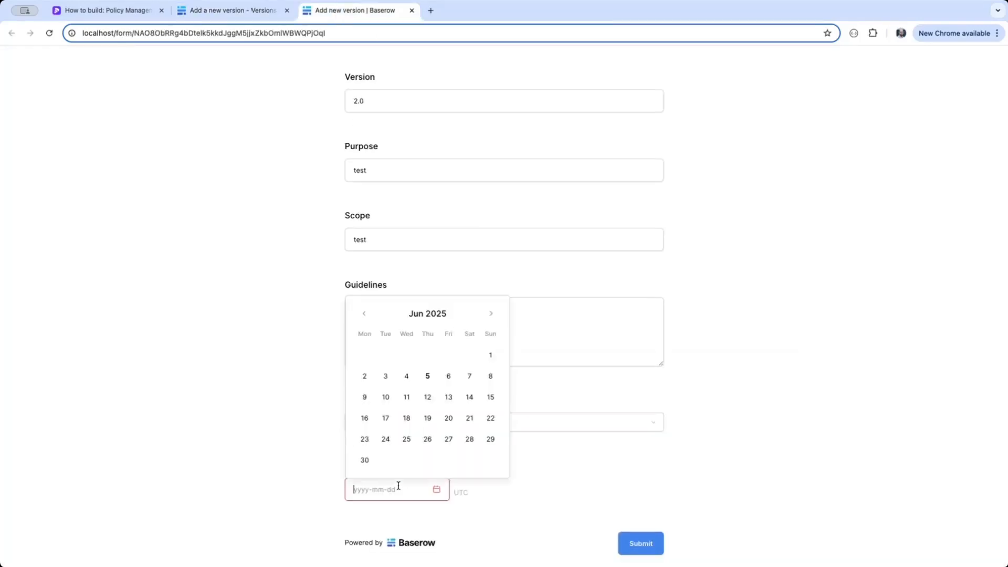
click(385, 439)
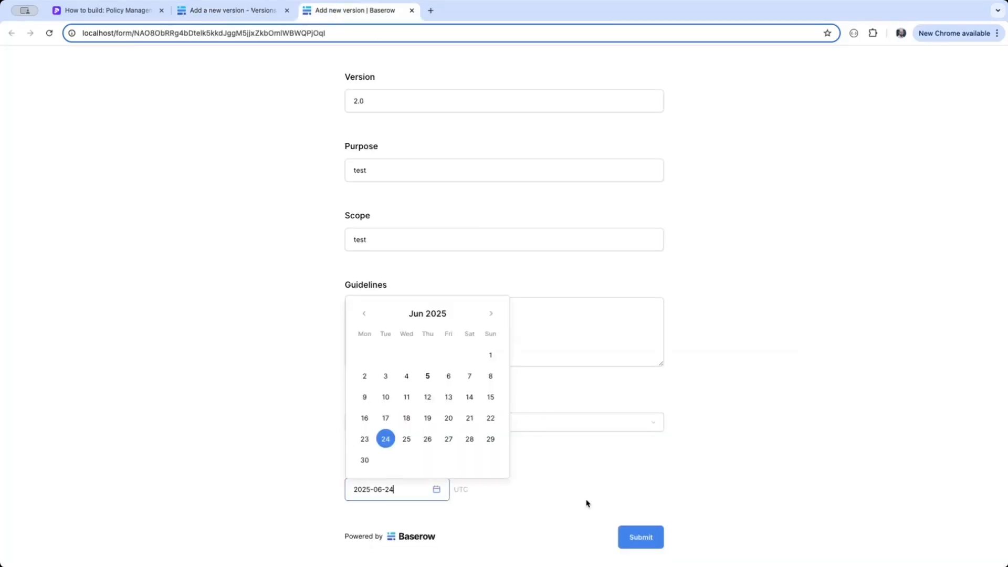
click(641, 538)
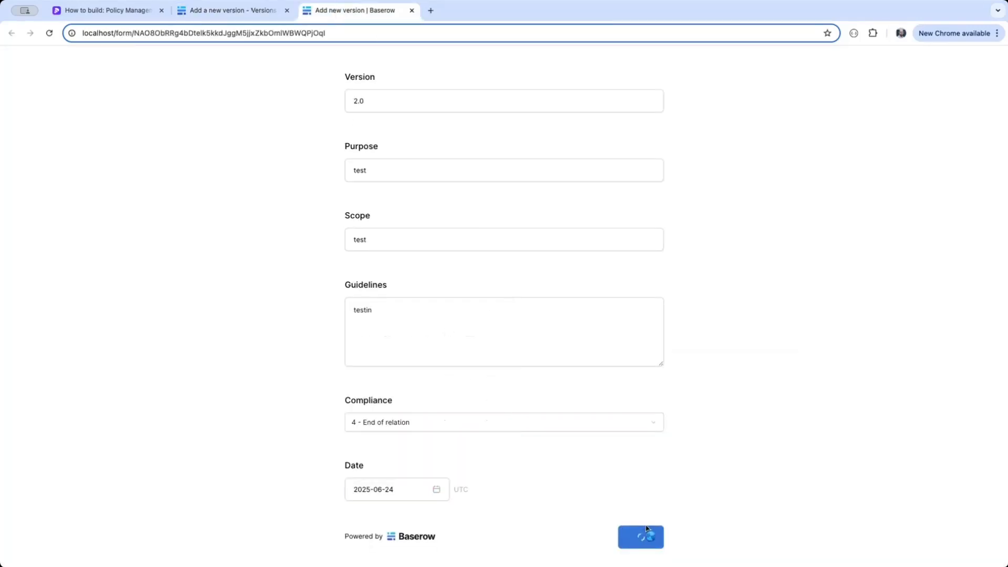
Reload the form as a blank entry and view the available Policy options
click(333, 32)
click(333, 32)
key(Return)
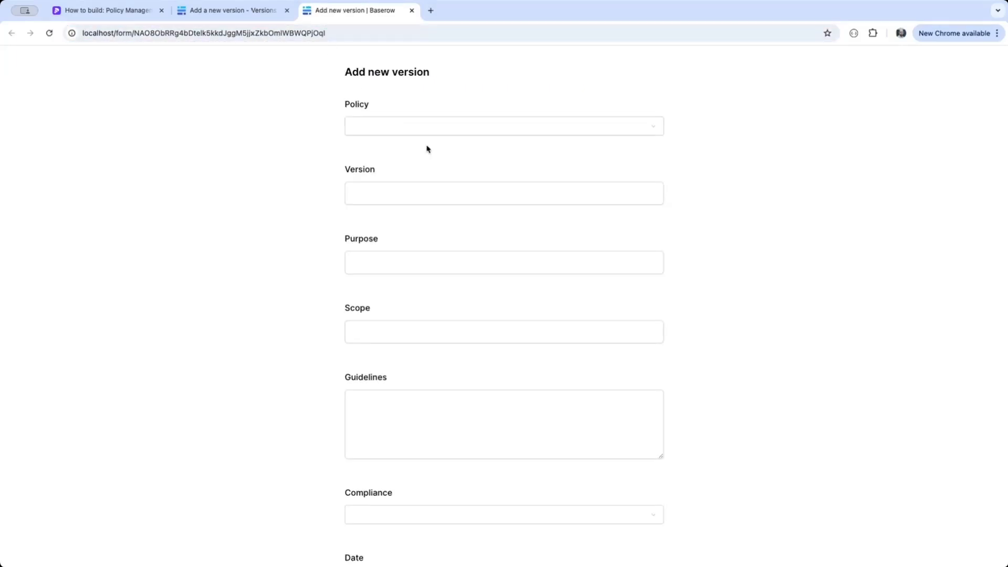
click(405, 127)
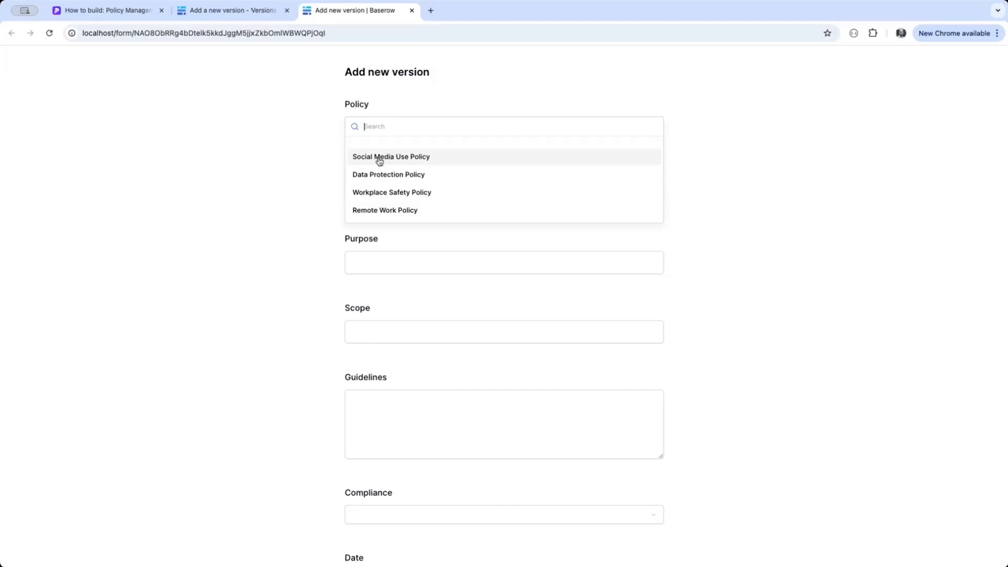
Reload the public form with ?prefill_Policy=Social Media Use Policy appended to its URL to prefill the Policy field
click(348, 38)
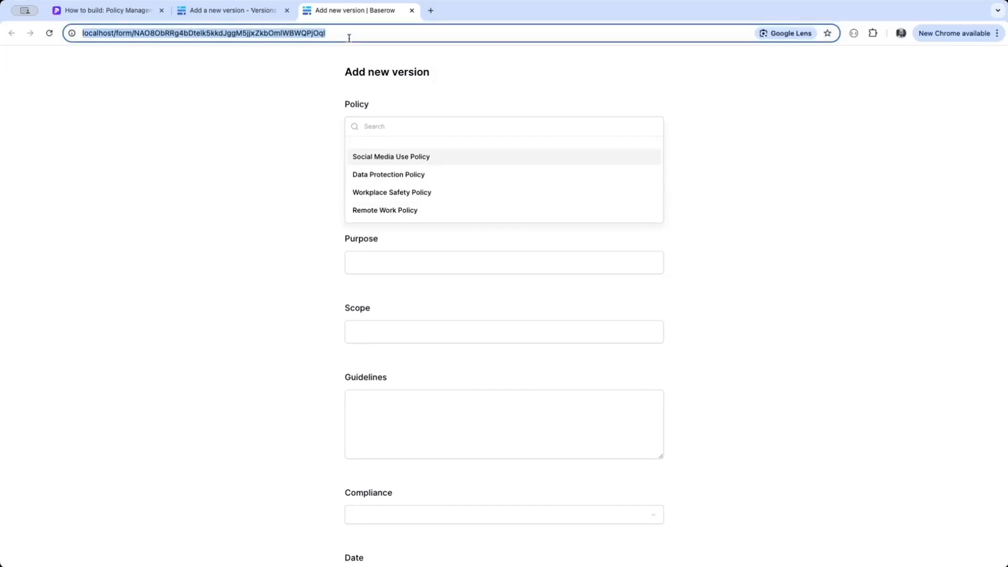
click(349, 37)
text(ez)
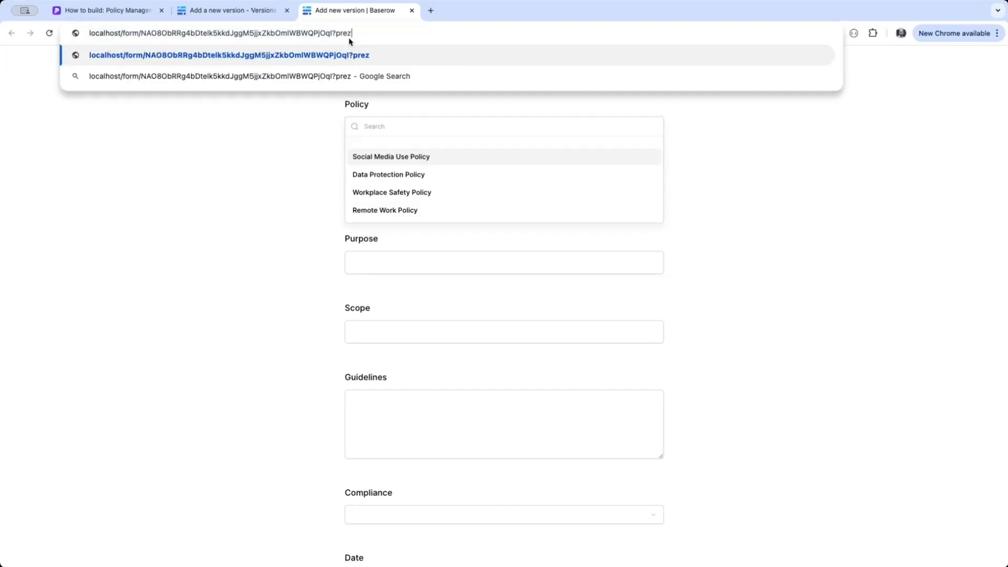
key(BackSpace)
key(BackSpace)
key(BackSpace)
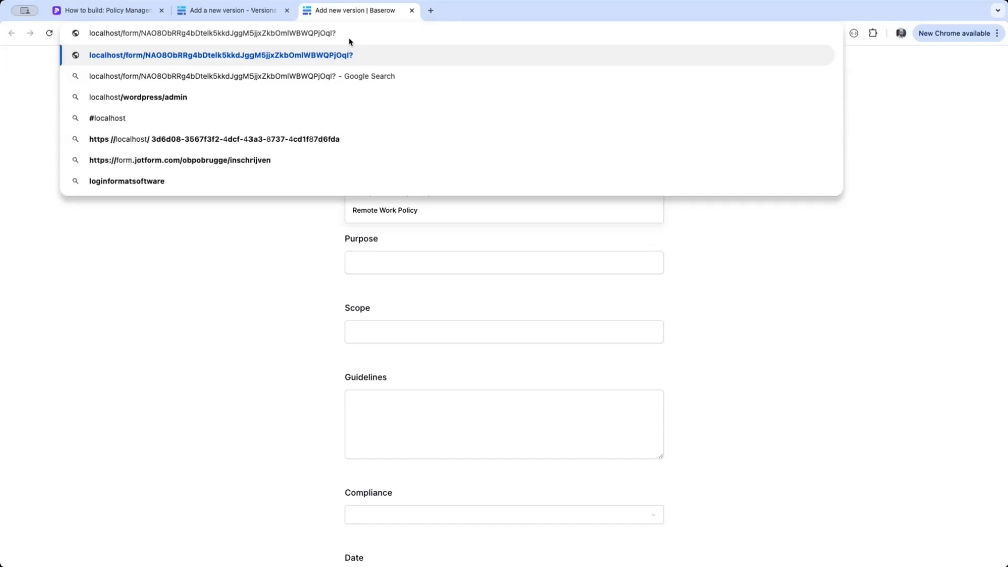
text(prefi)
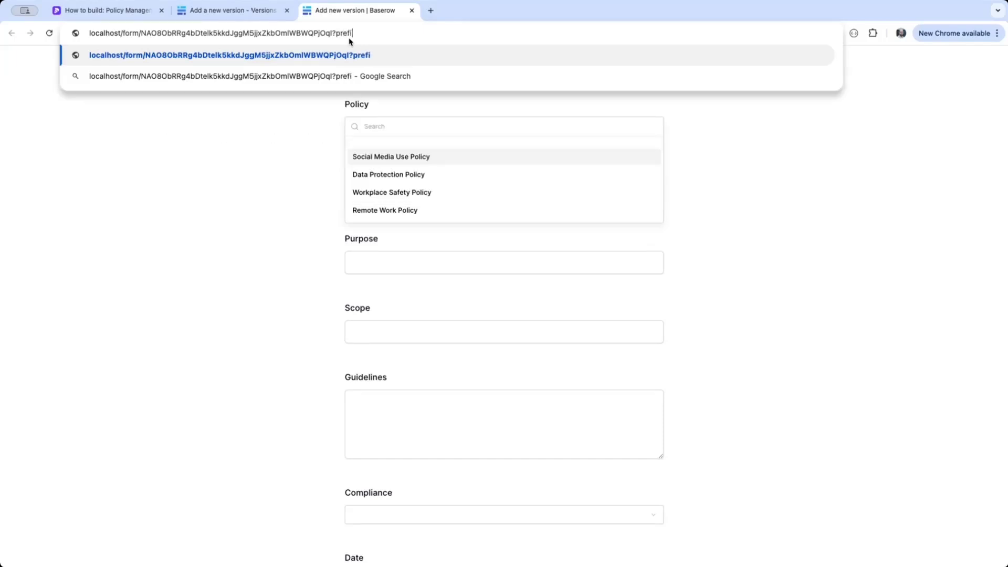
text(ll_Policy=Social M)
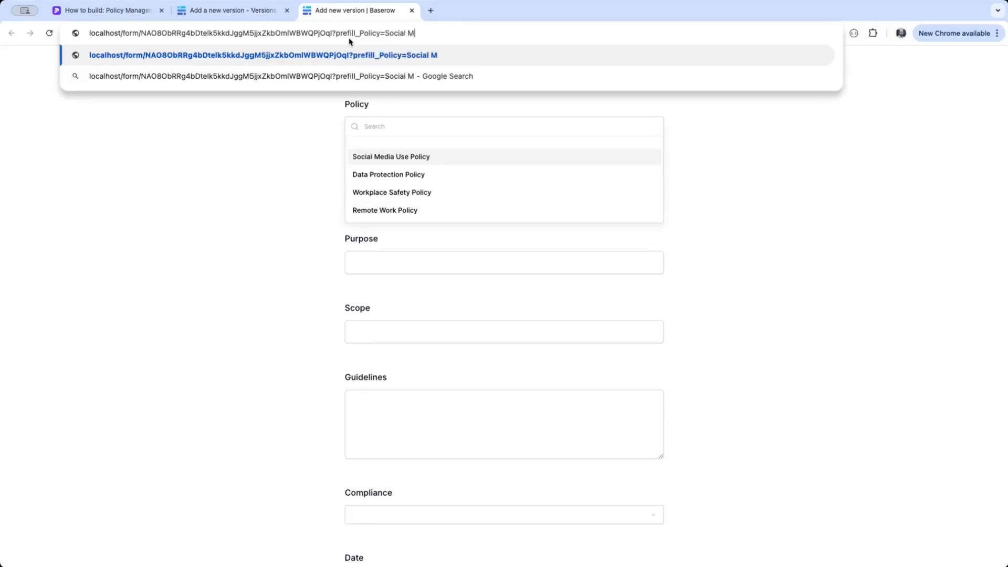
text(edia Use Policy)
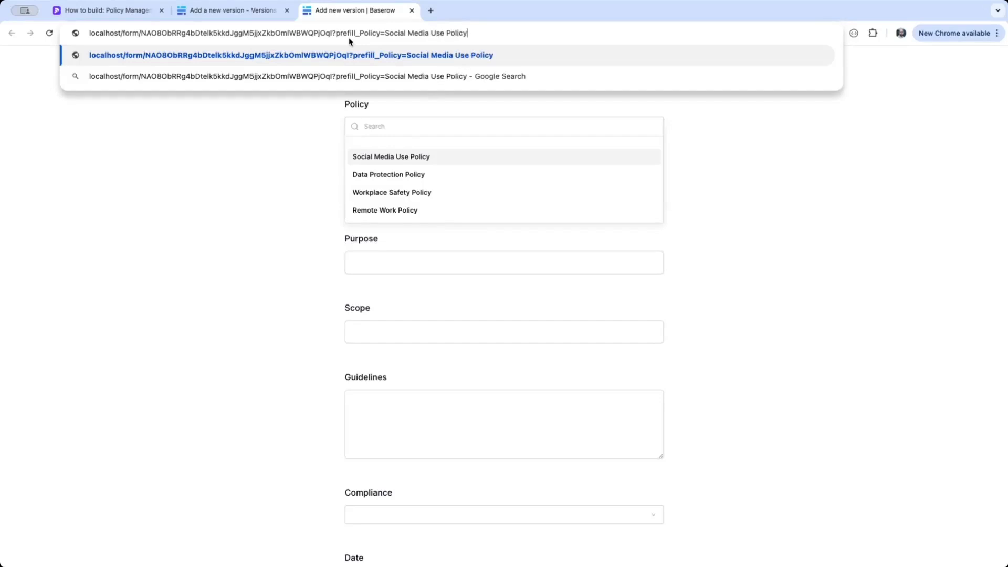
key(Return)
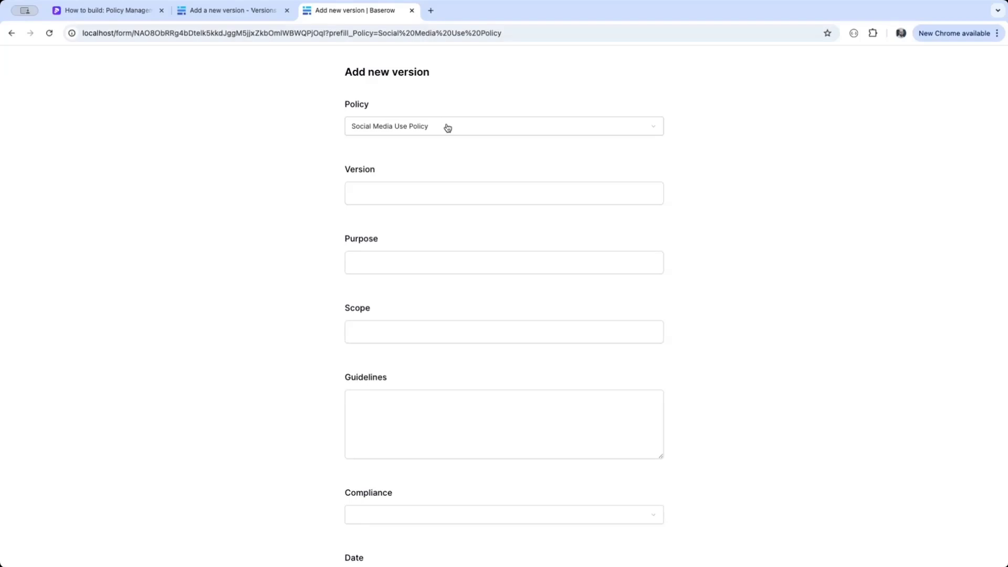
Extend the form's URL with &hide_Policy and reload it to hide the prefilled Policy field
click(531, 33)
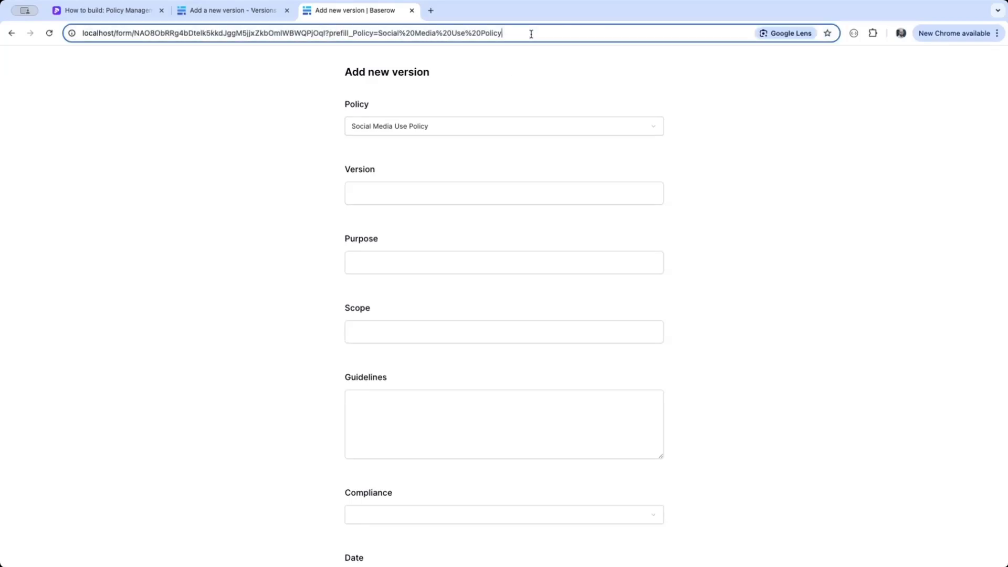
click(532, 34)
text(&)
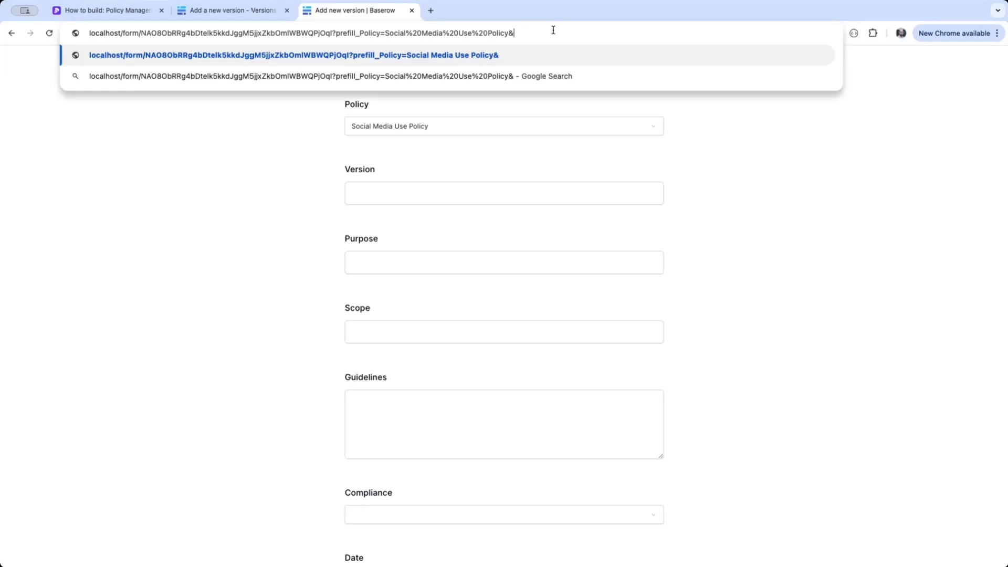
text(hide_Policy)
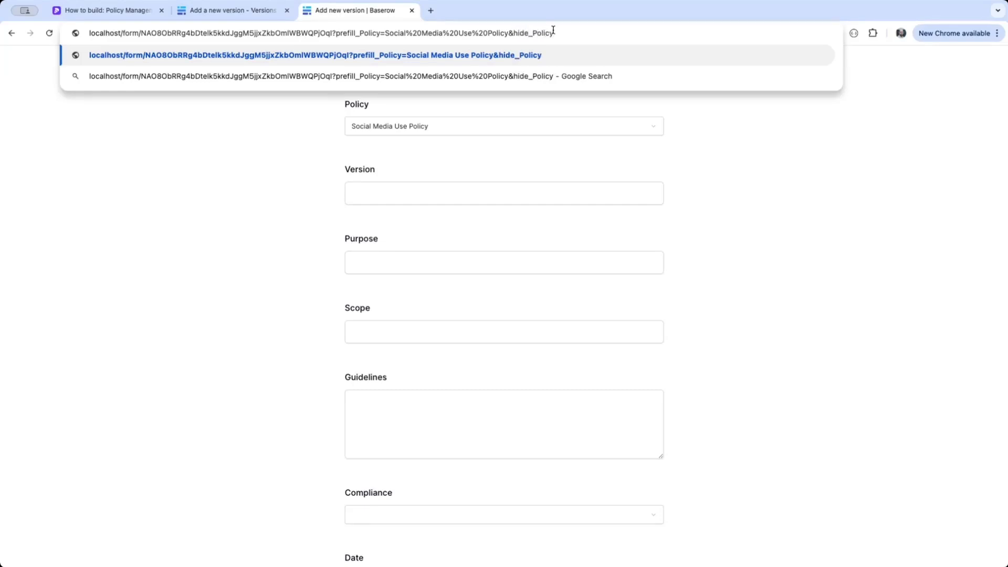
key(Return)
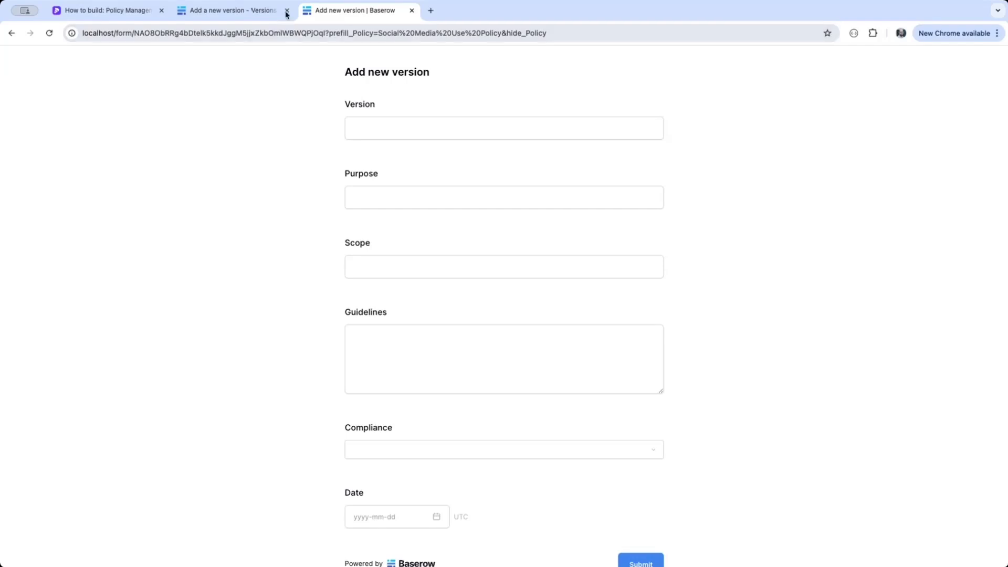
Return to the Versions table, open the All versions view and check its sort settings
click(264, 9)
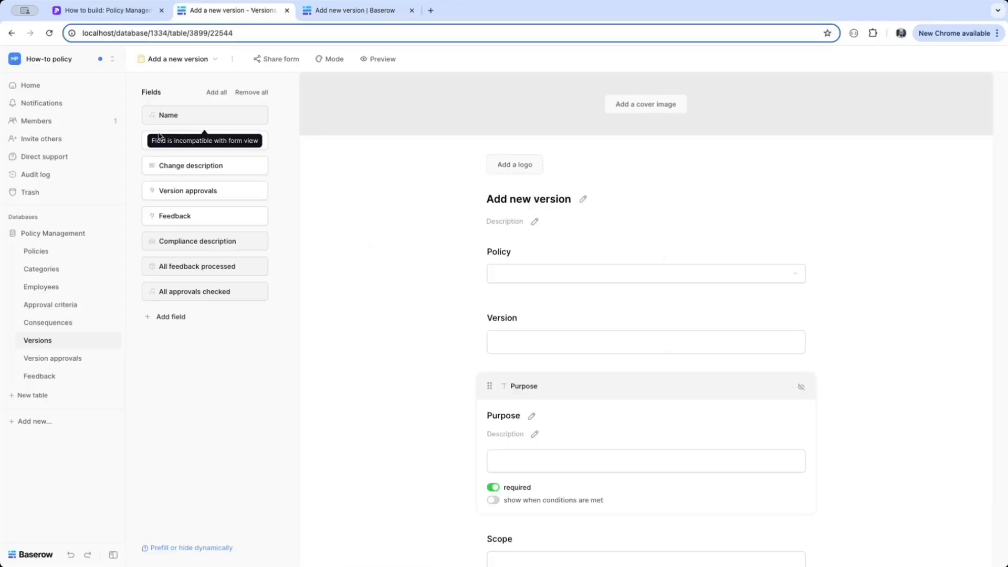
click(189, 59)
click(167, 116)
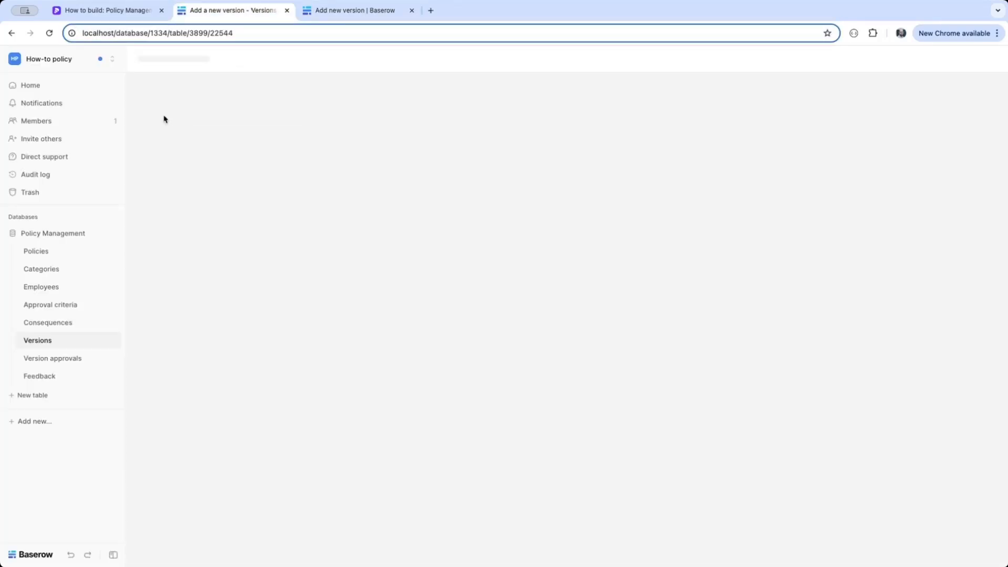
scroll(258, 288, down, 2)
scroll(259, 289, up, 2)
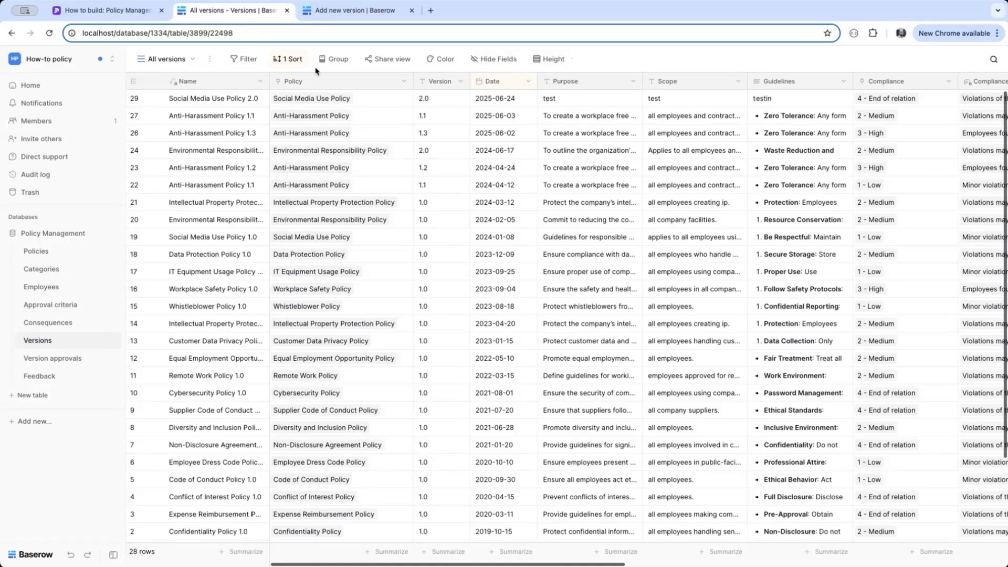
click(288, 60)
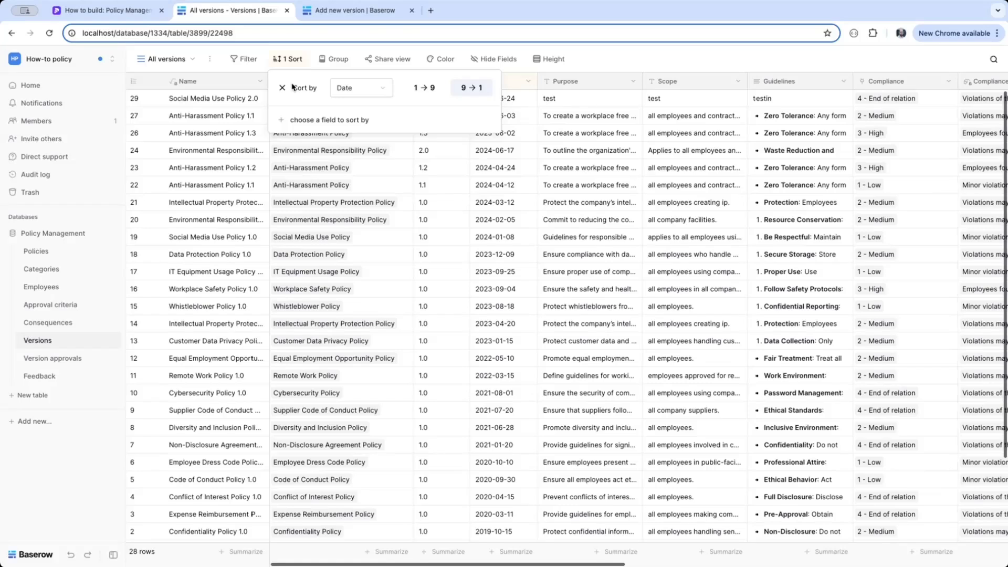
Open the list of views for the Versions table
click(158, 59)
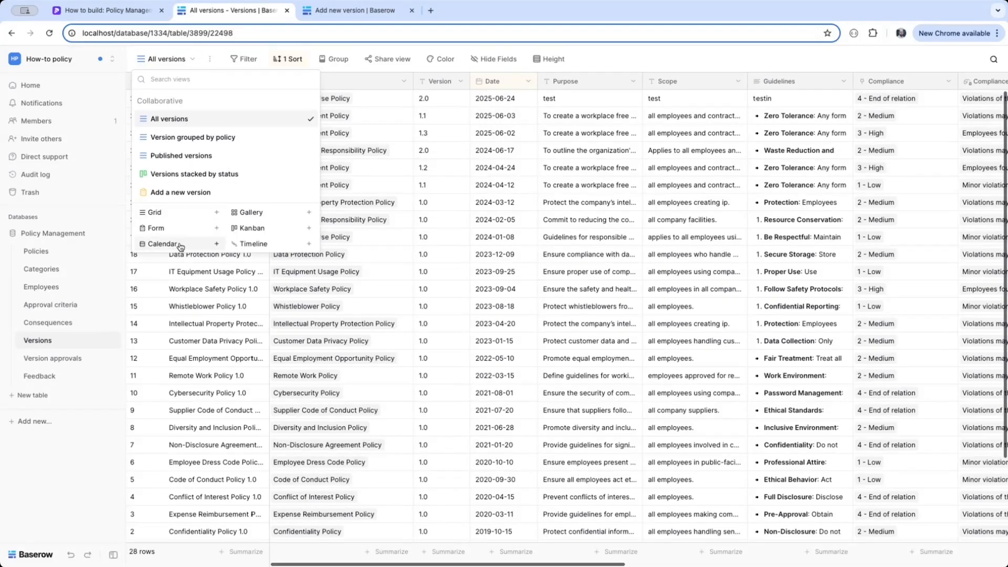